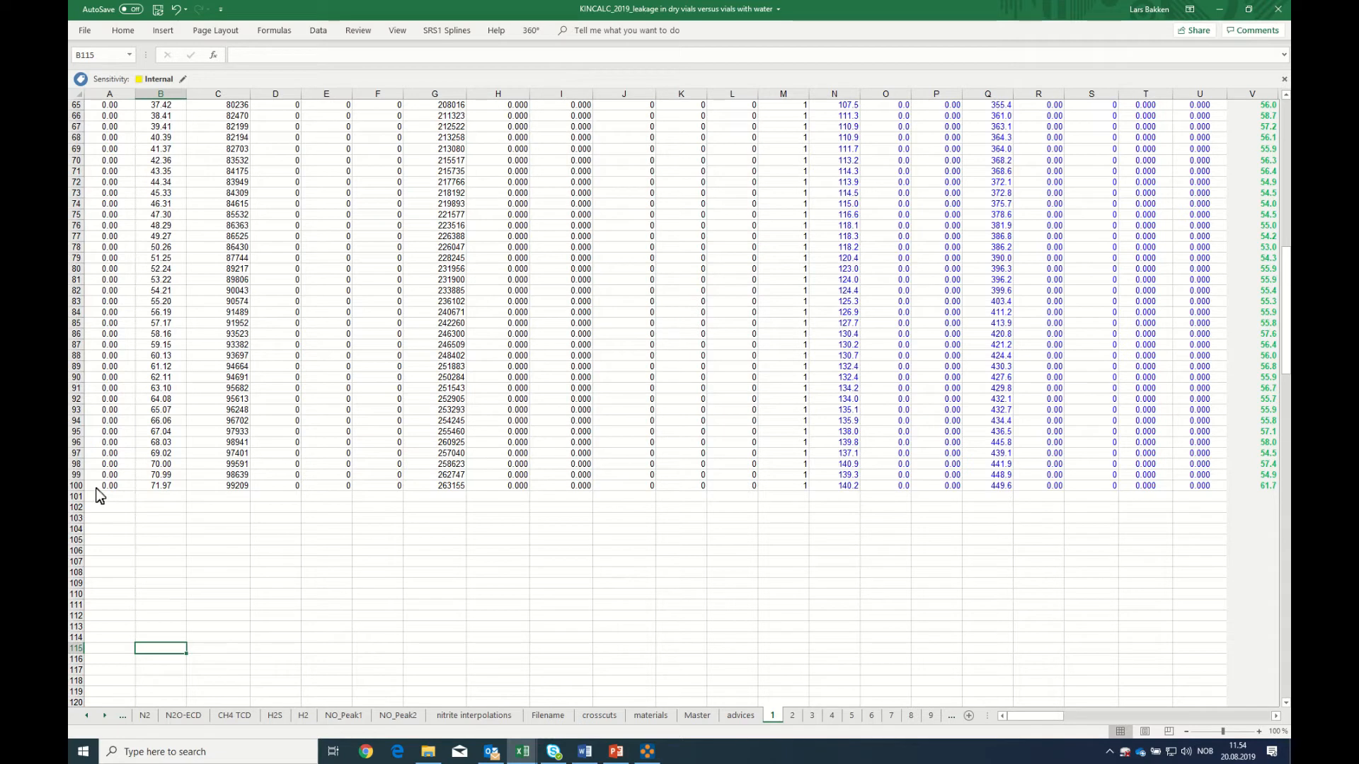
Check on the N2 sheet how far down the sample data extends
{"action": "left_click", "coordinate": [145, 715]}
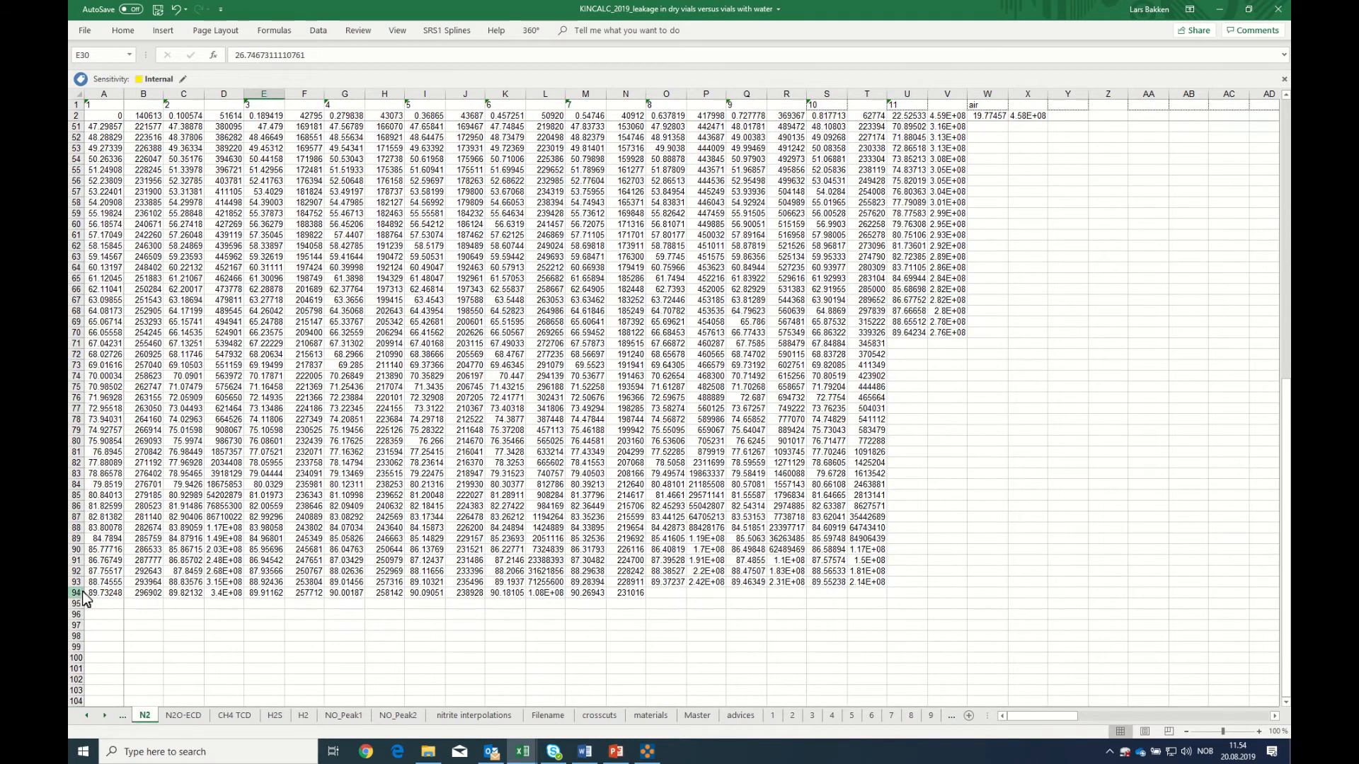
{"action": "scroll", "coordinate": [92, 601], "scroll_direction": "up", "scroll_amount": 16}
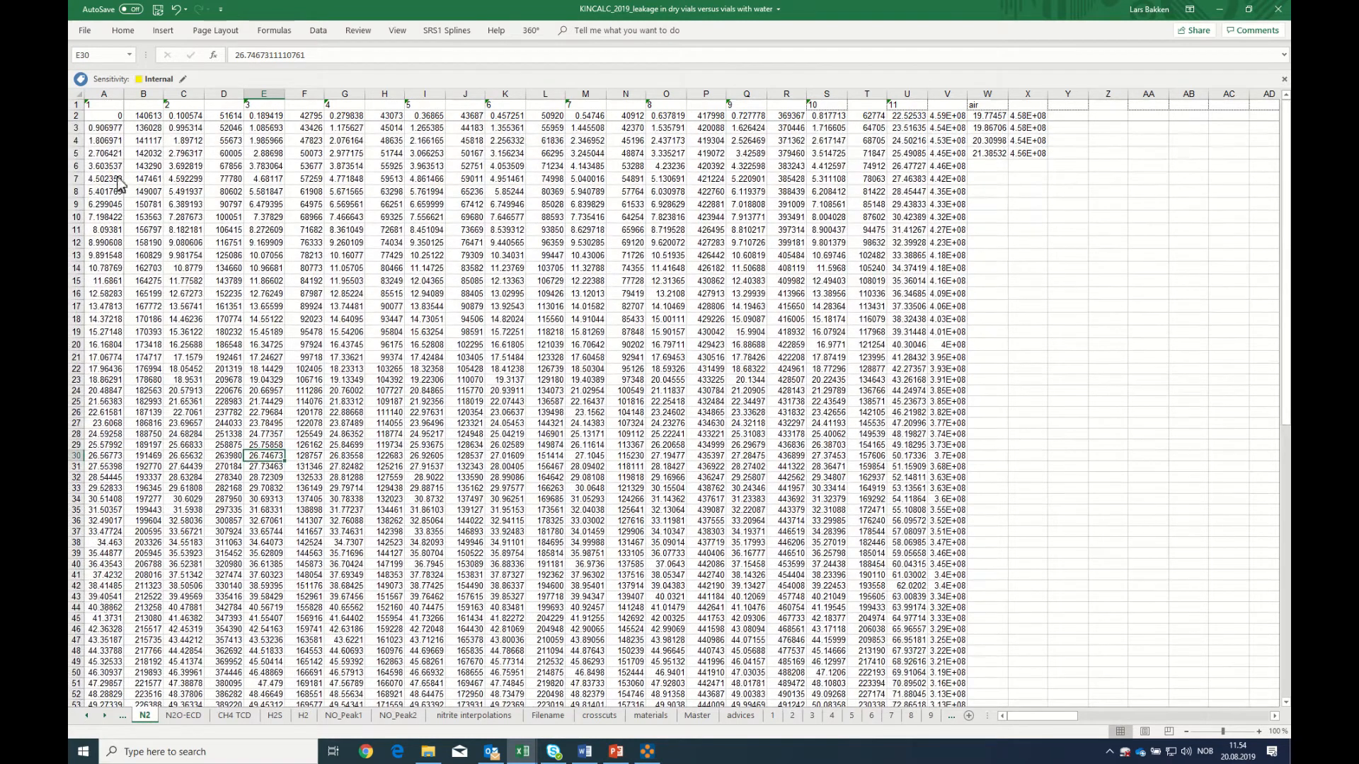
{"action": "scroll", "coordinate": [145, 232], "scroll_direction": "down", "scroll_amount": 5}
{"action": "scroll", "coordinate": [145, 231], "scroll_direction": "down", "scroll_amount": 10}
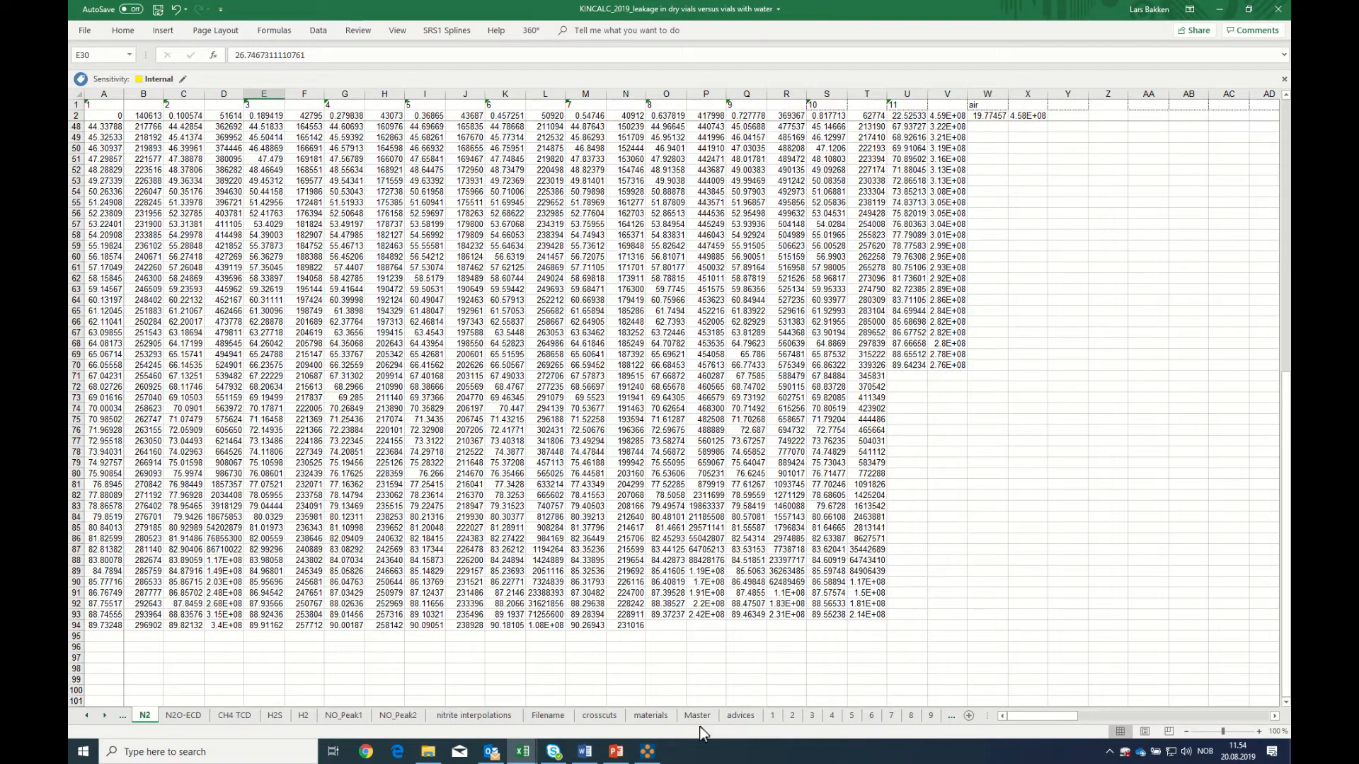
On sheet 1, copy the formulas in row 100 from column A to BT and paste them into rows 101 to 124
{"action": "left_click", "coordinate": [772, 715]}
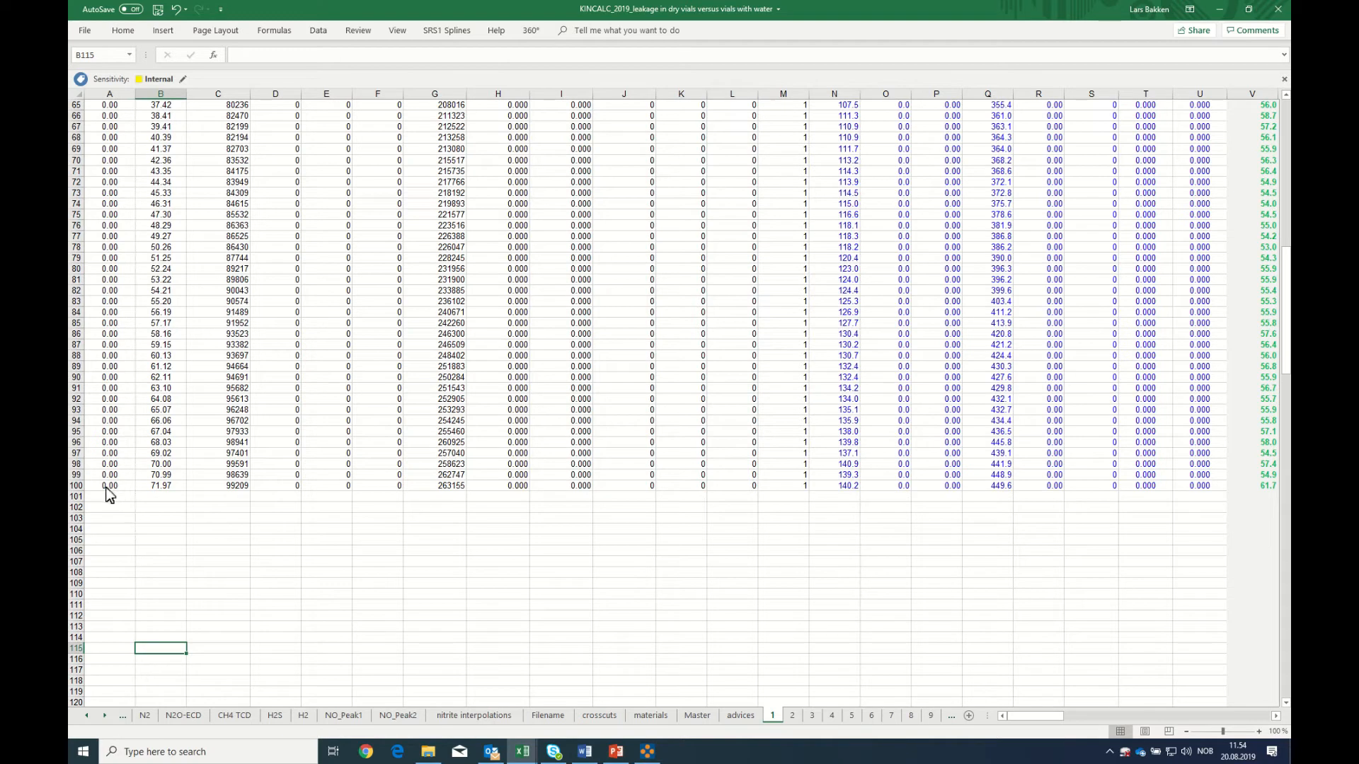
{"action": "left_click_drag", "start_coordinate": [100, 489], "coordinate": [1217, 487]}
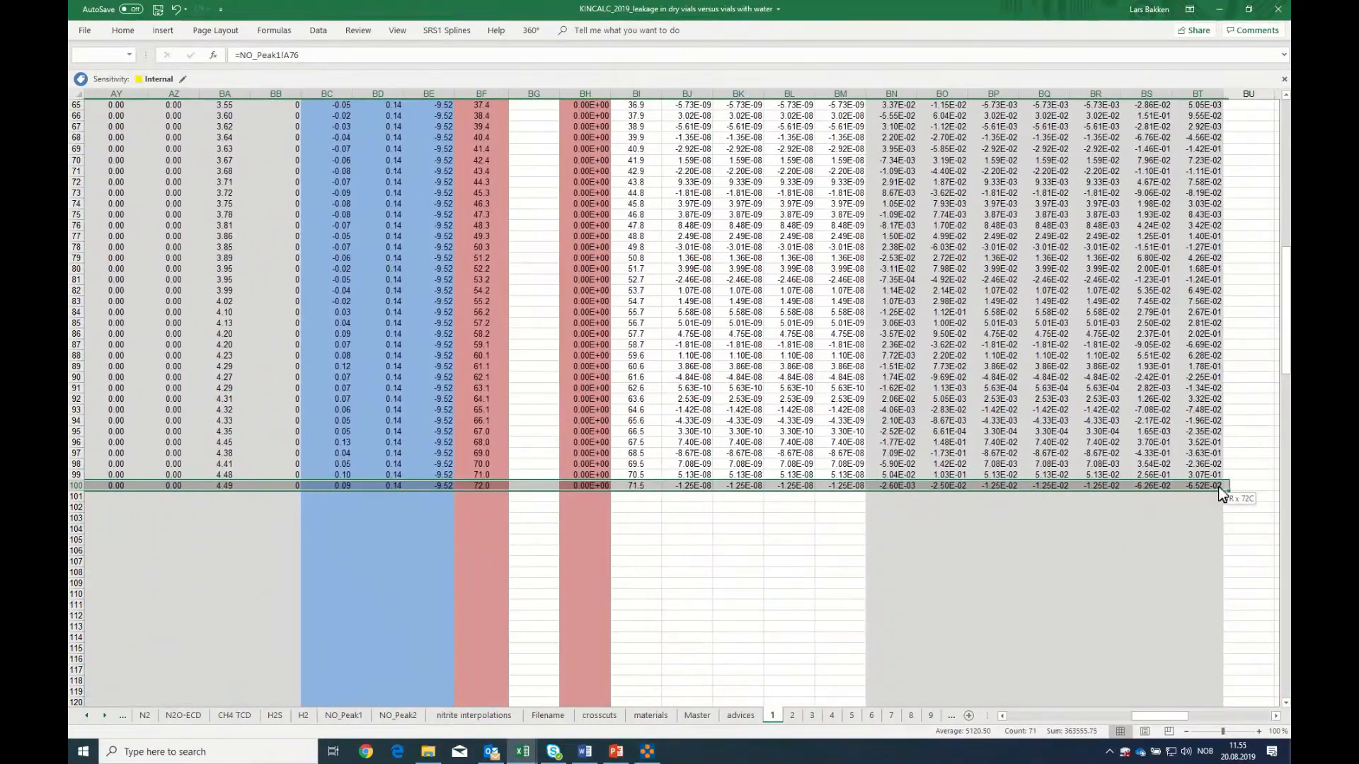
{"action": "right_click", "coordinate": [1204, 486]}
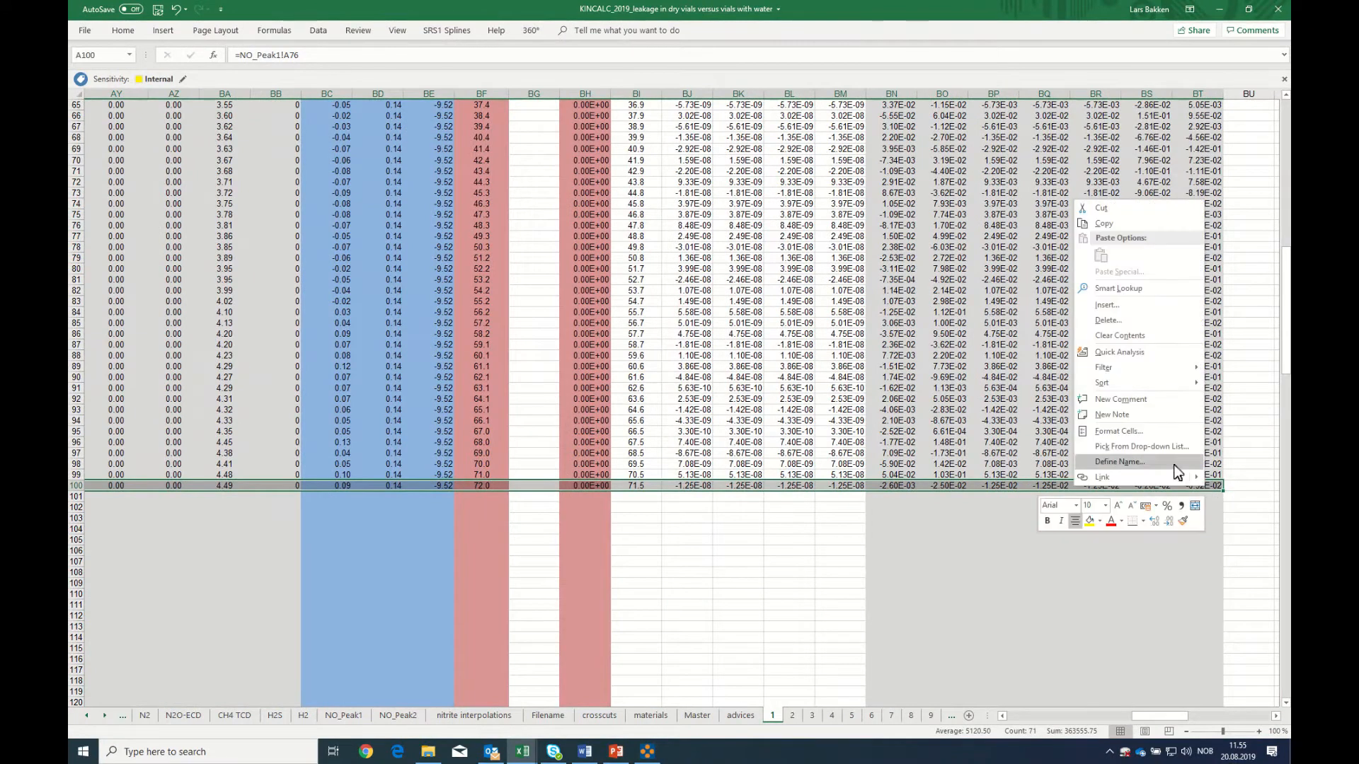
{"action": "left_click", "coordinate": [1097, 224]}
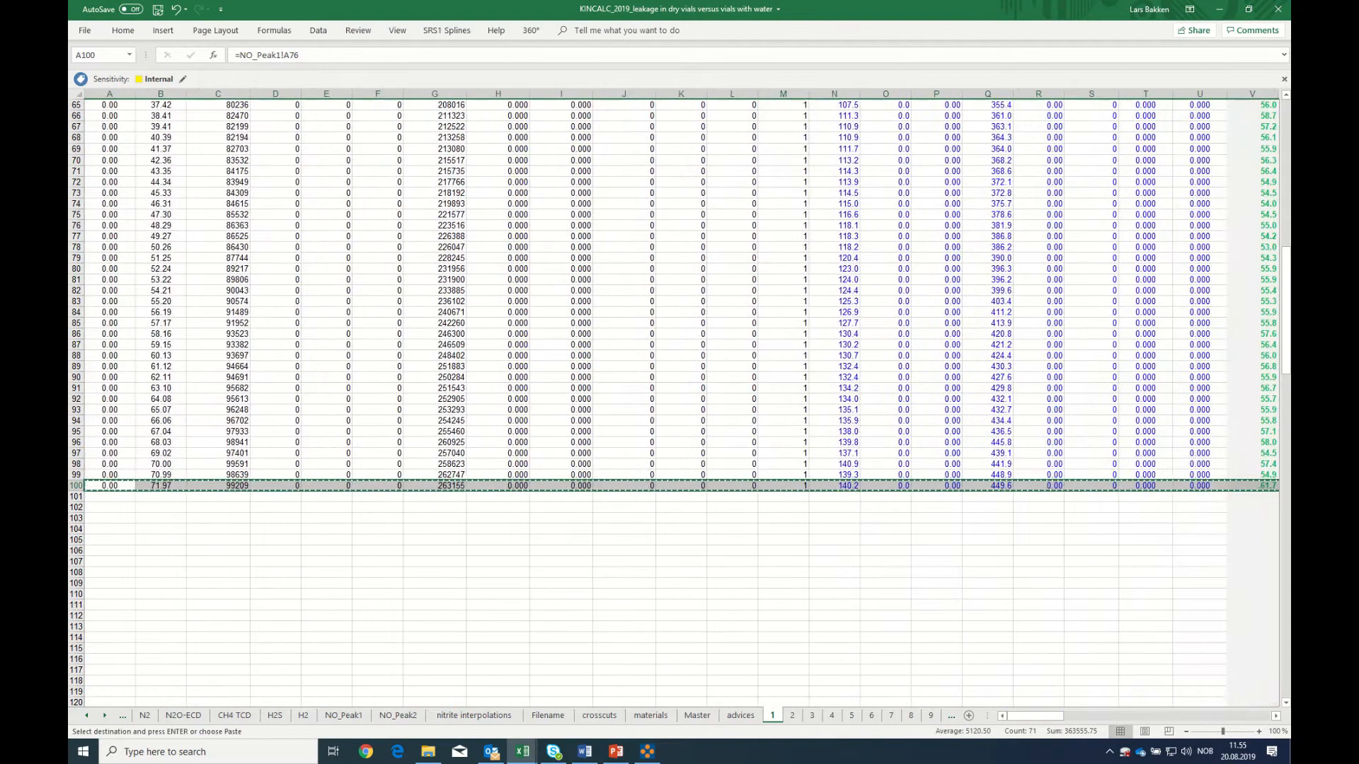
{"action": "left_click_drag", "start_coordinate": [100, 503], "coordinate": [99, 696]}
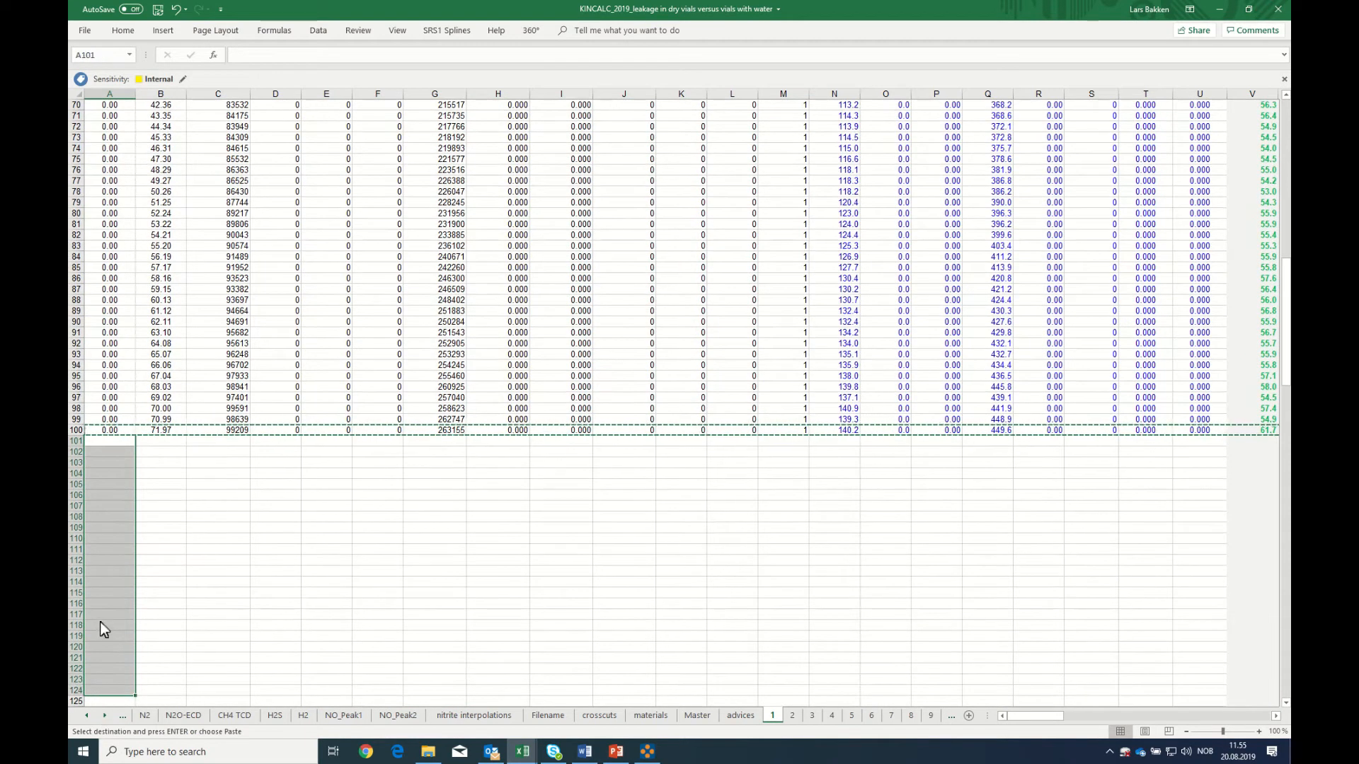
{"action": "right_click", "coordinate": [99, 621]}
{"action": "left_click", "coordinate": [127, 391]}
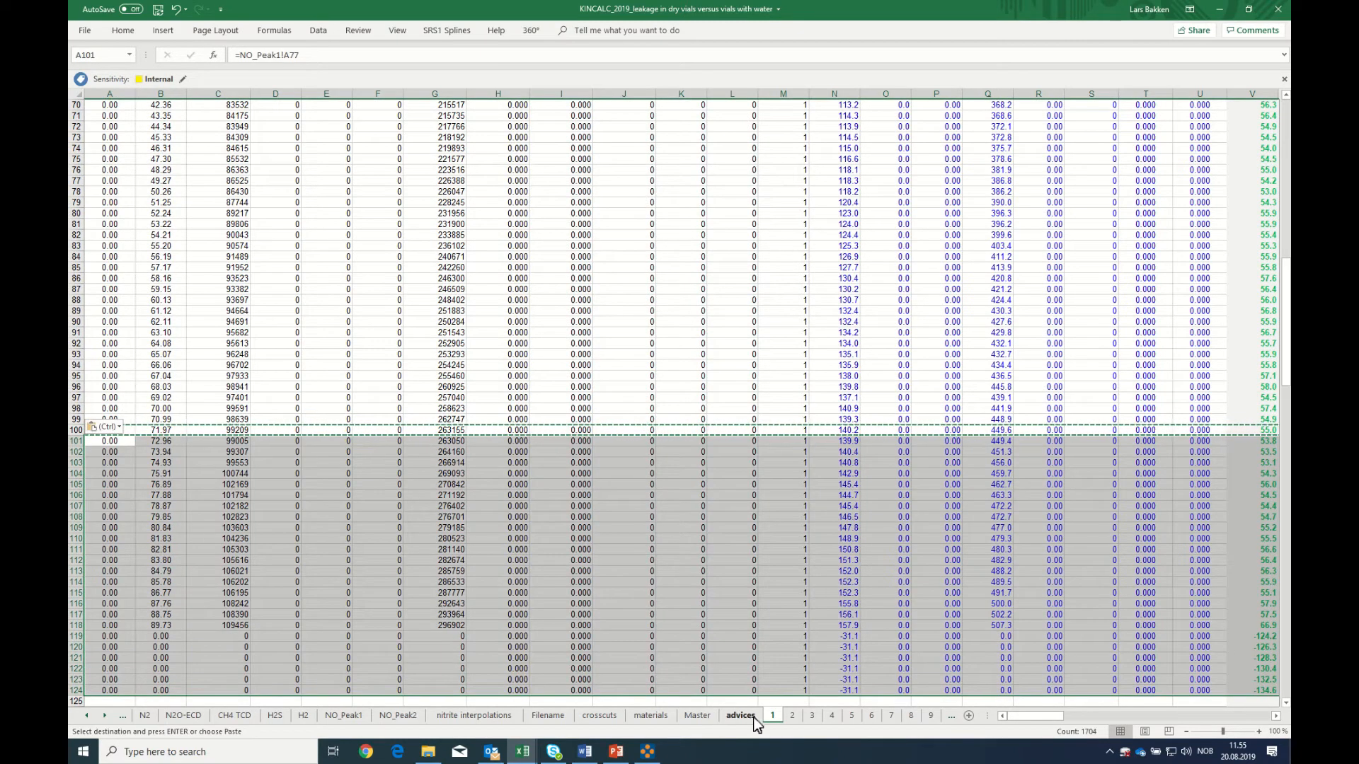
Clear the surplus rows 119 to 125 below the last sample on sheet 1
{"action": "left_click", "coordinate": [93, 640]}
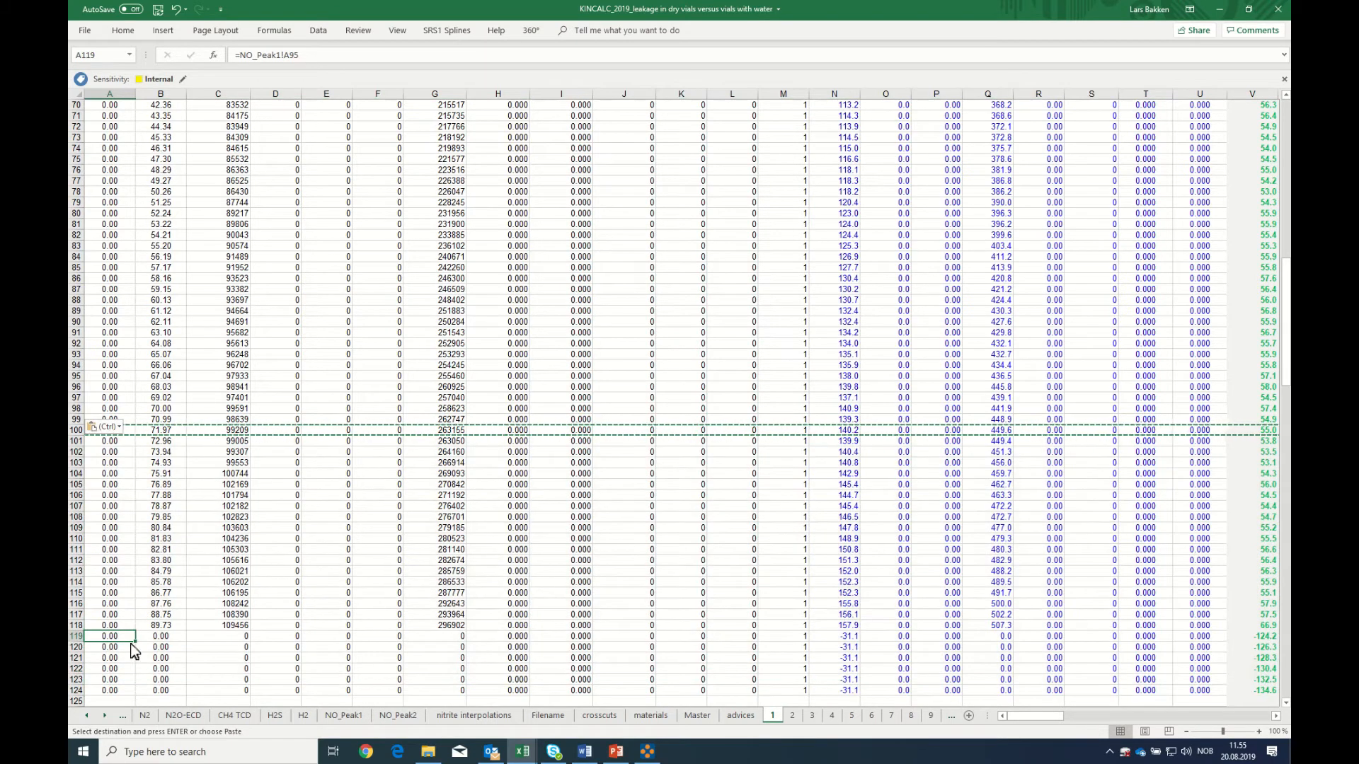
{"action": "scroll", "coordinate": [170, 677], "scroll_direction": "down", "scroll_amount": 2}
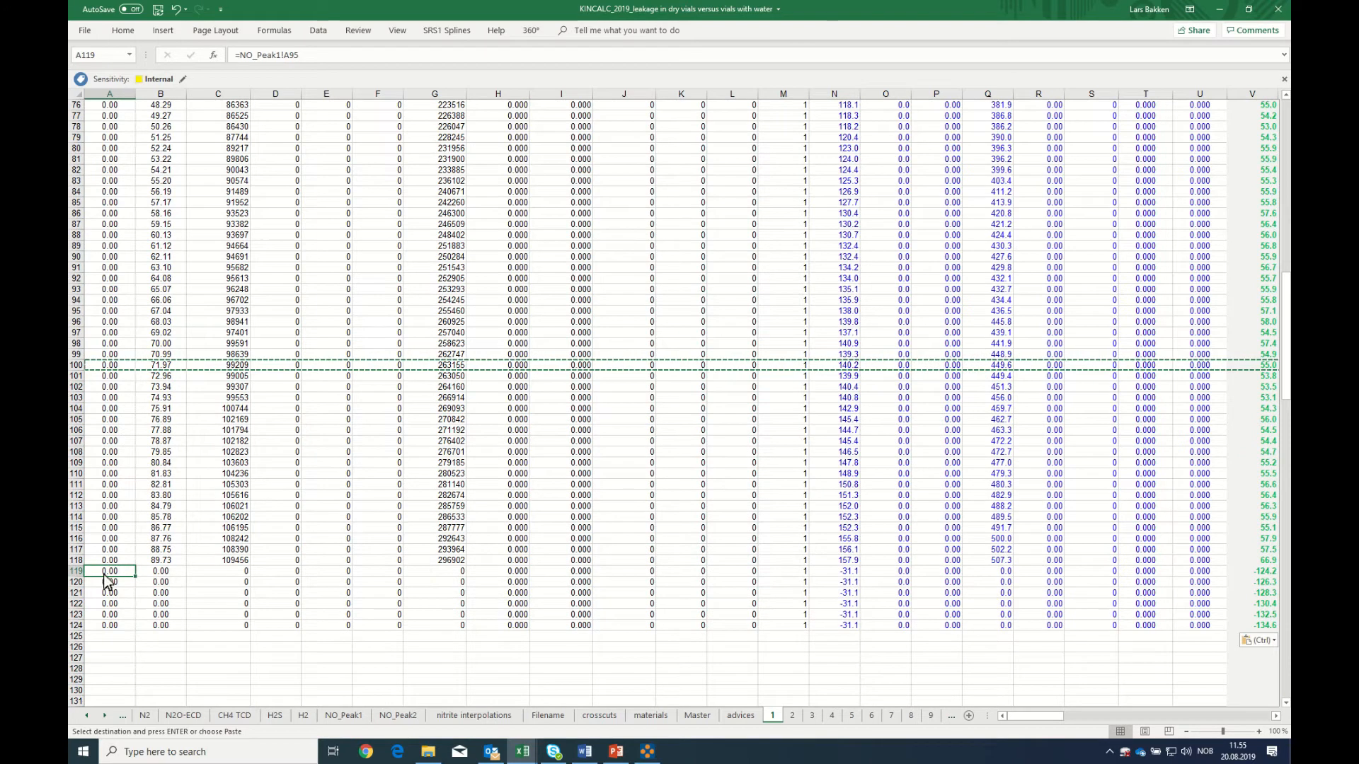
{"action": "left_click_drag", "start_coordinate": [80, 575], "coordinate": [91, 635]}
{"action": "key", "text": "Delete"}
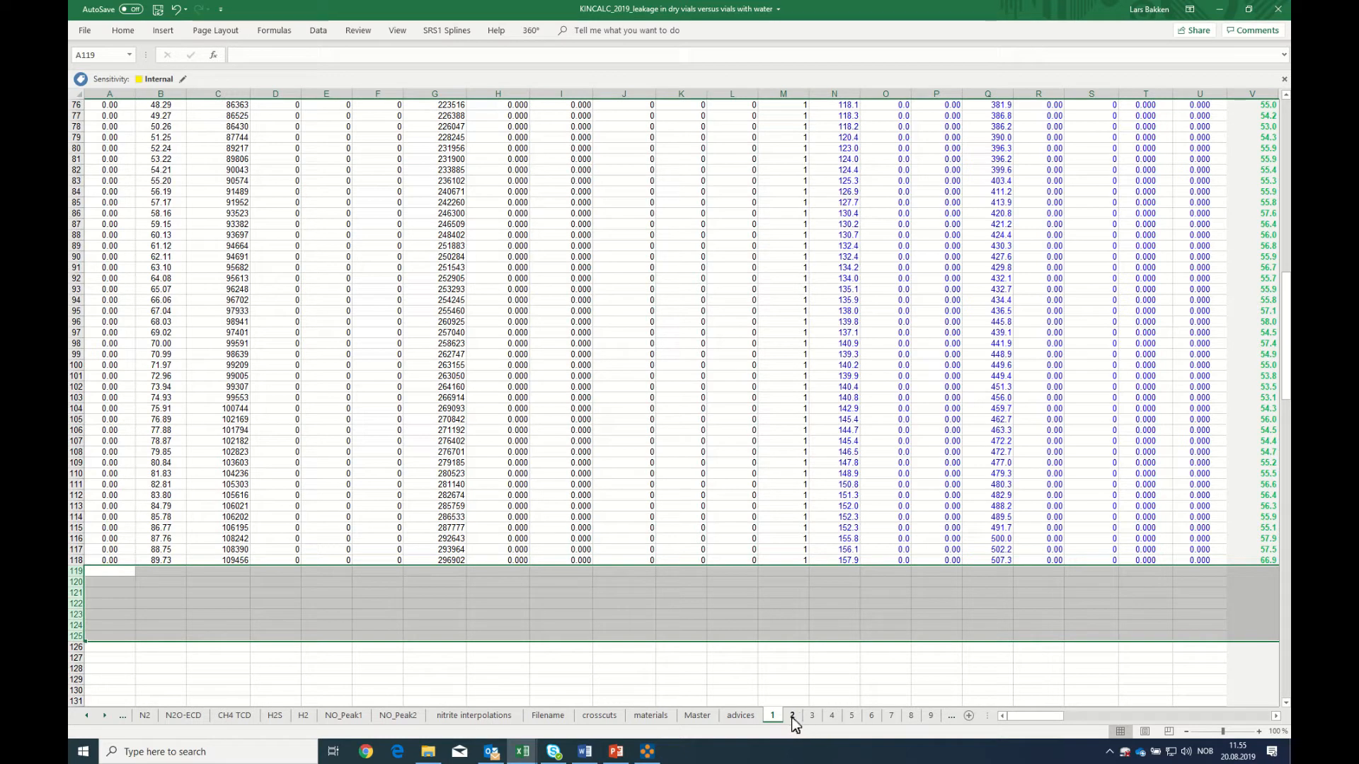
{"action": "left_click", "coordinate": [666, 673]}
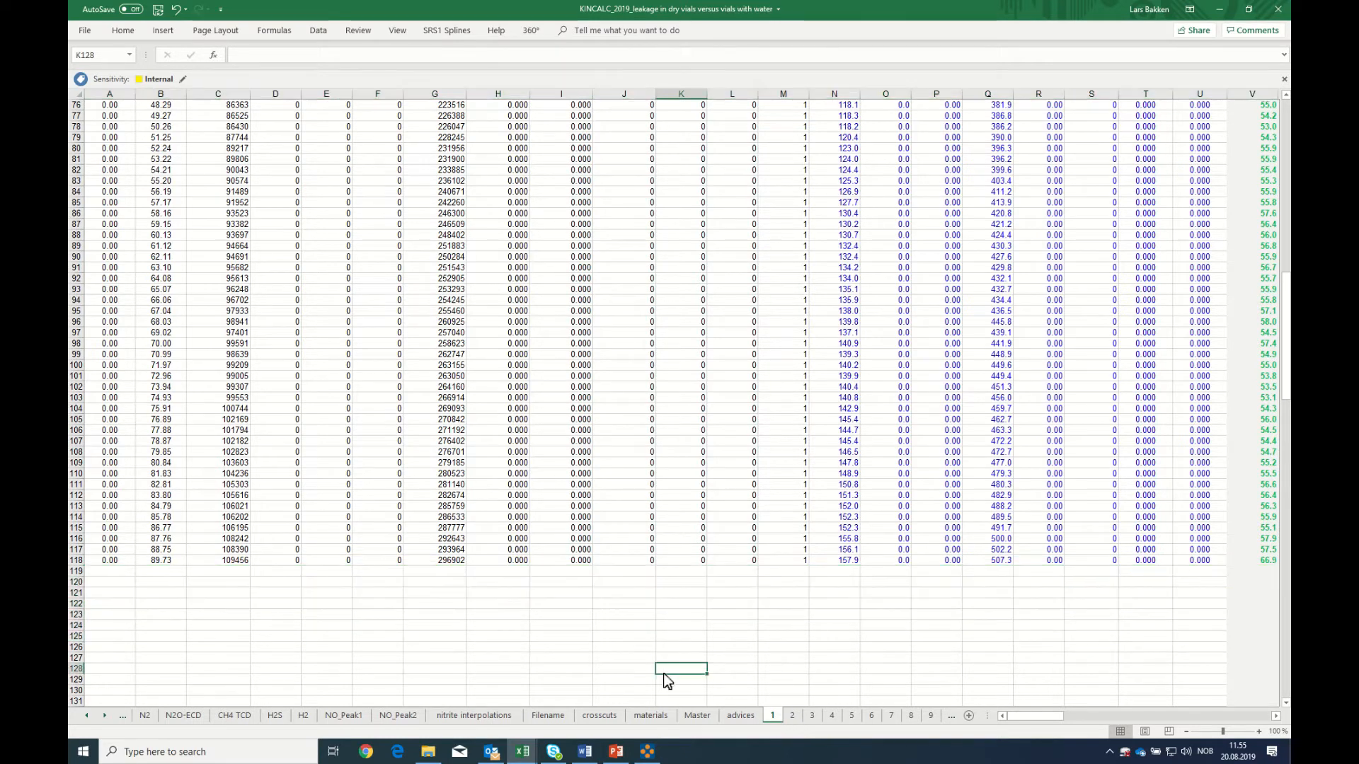
Check where the calculation rows end on sheets 2, 3 and 4, and review the flask treatments on the materials sheet
{"action": "left_click", "coordinate": [791, 716]}
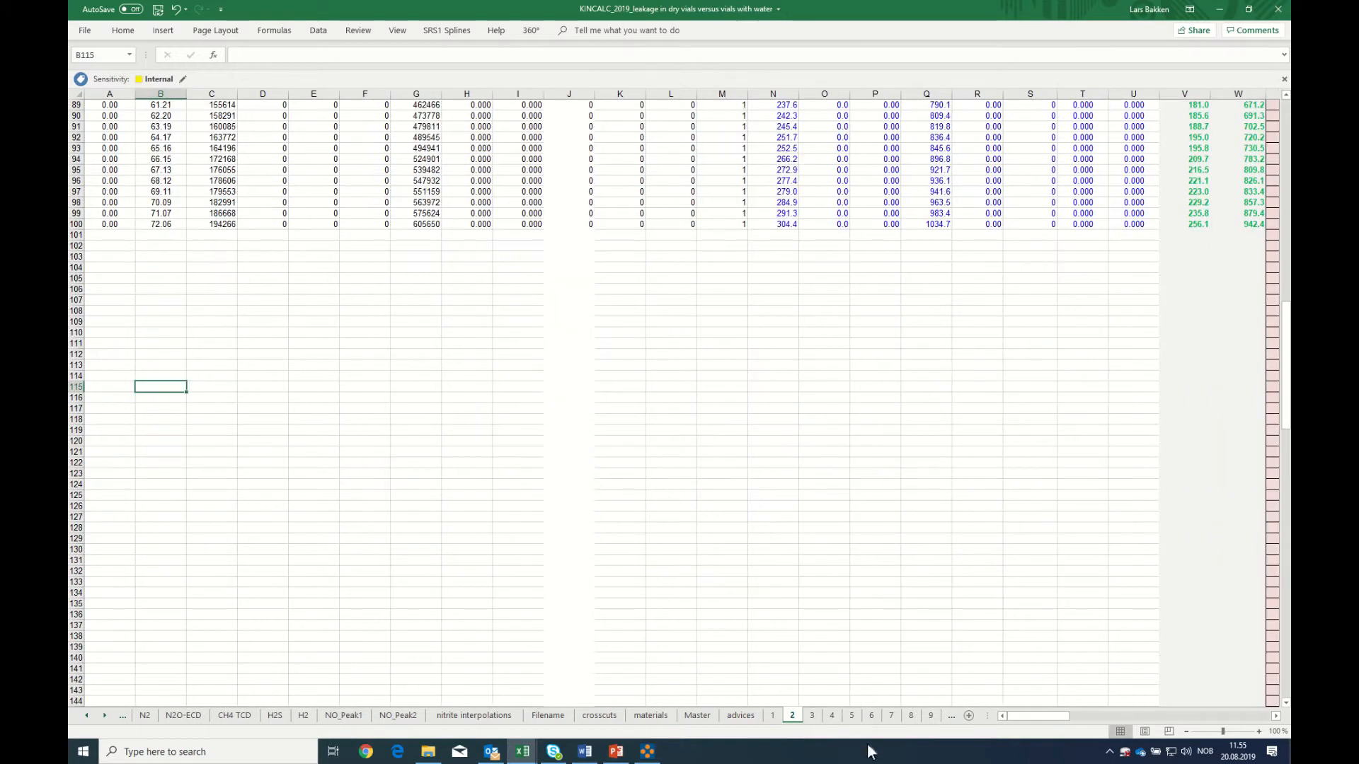
{"action": "left_click", "coordinate": [812, 716]}
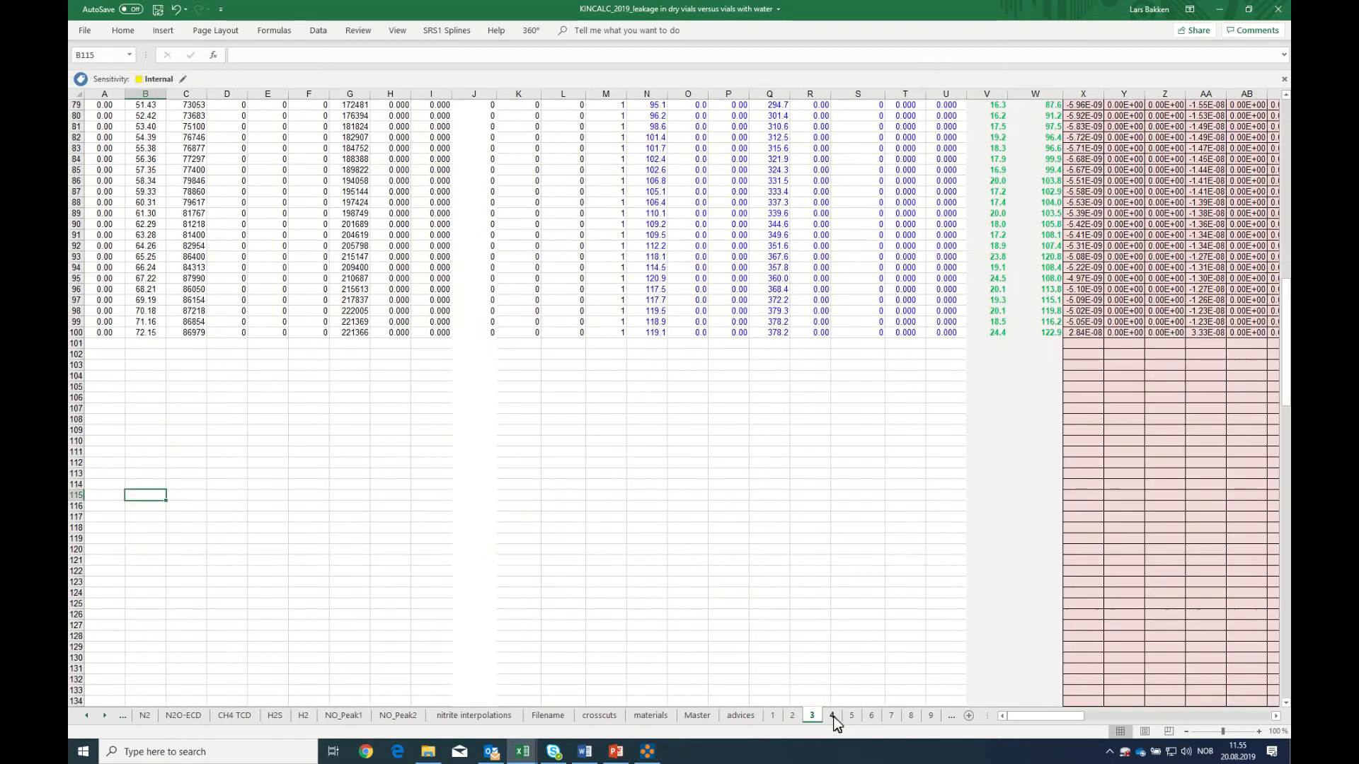
{"action": "left_click", "coordinate": [833, 717]}
{"action": "scroll", "coordinate": [813, 716], "scroll_direction": "down", "scroll_amount": 19}
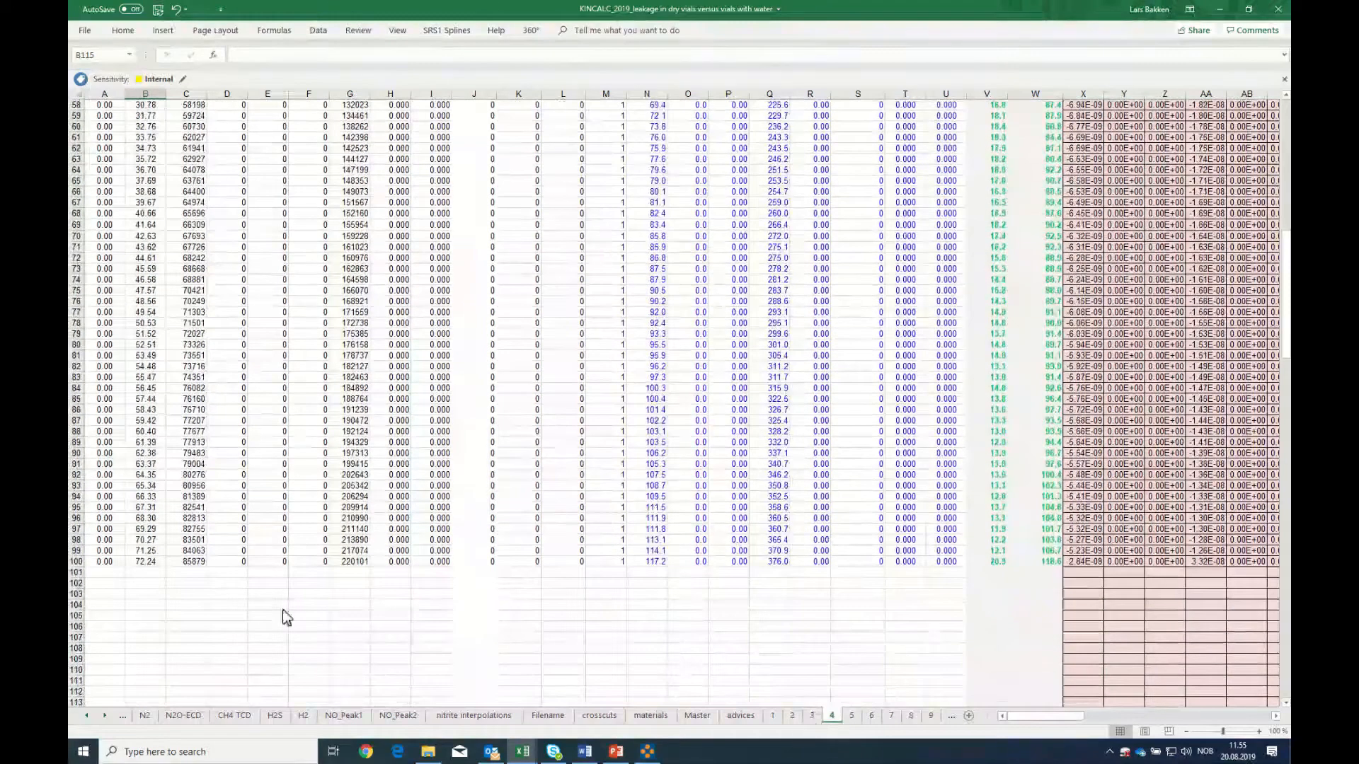
{"action": "scroll", "coordinate": [144, 566], "scroll_direction": "up", "scroll_amount": 14}
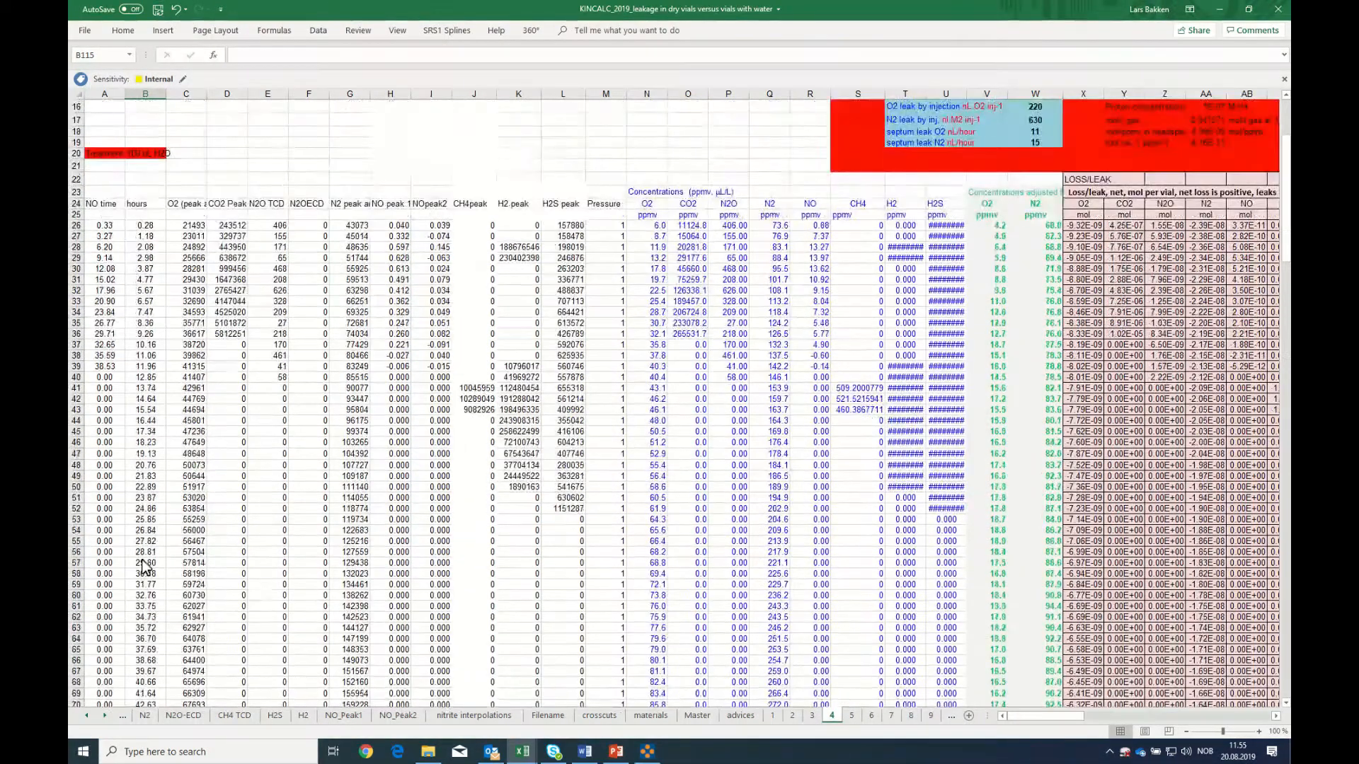
{"action": "scroll", "coordinate": [149, 570], "scroll_direction": "down", "scroll_amount": 12}
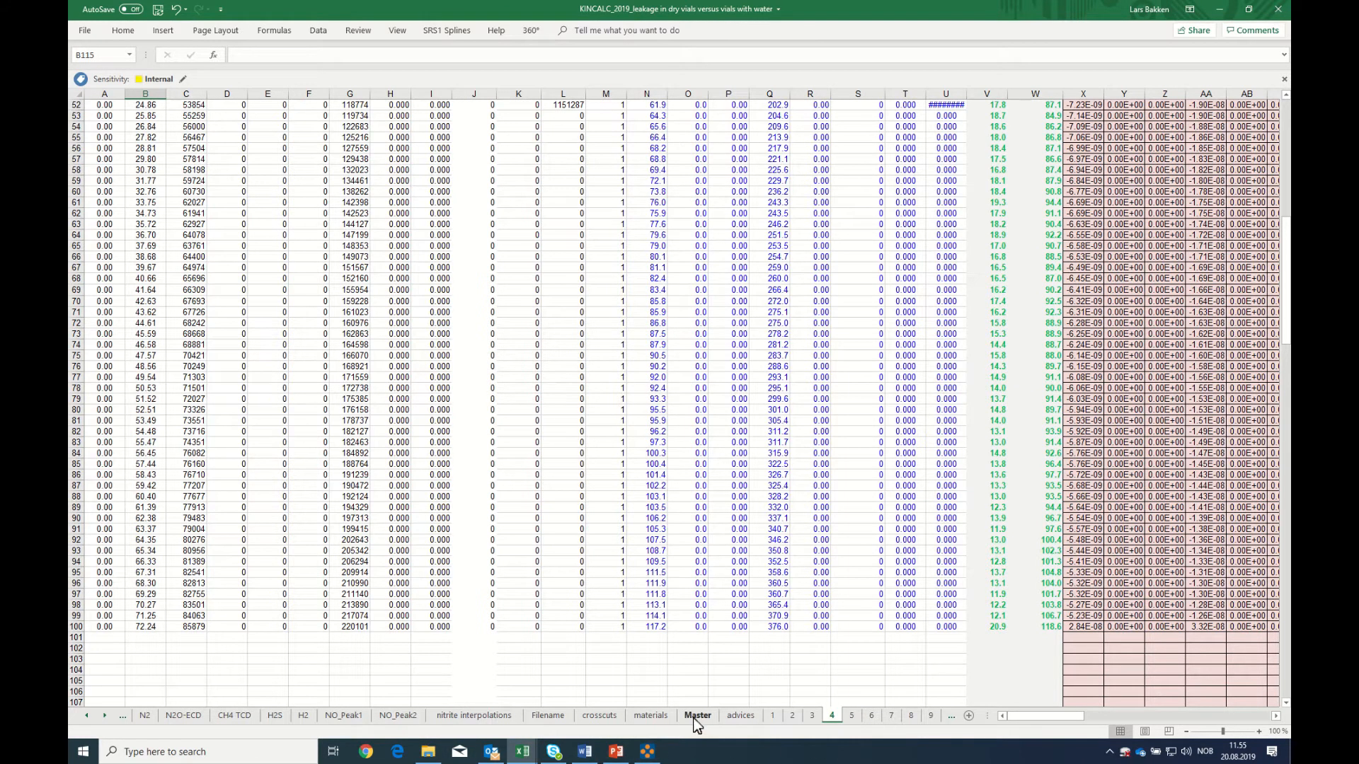
{"action": "left_click", "coordinate": [648, 715]}
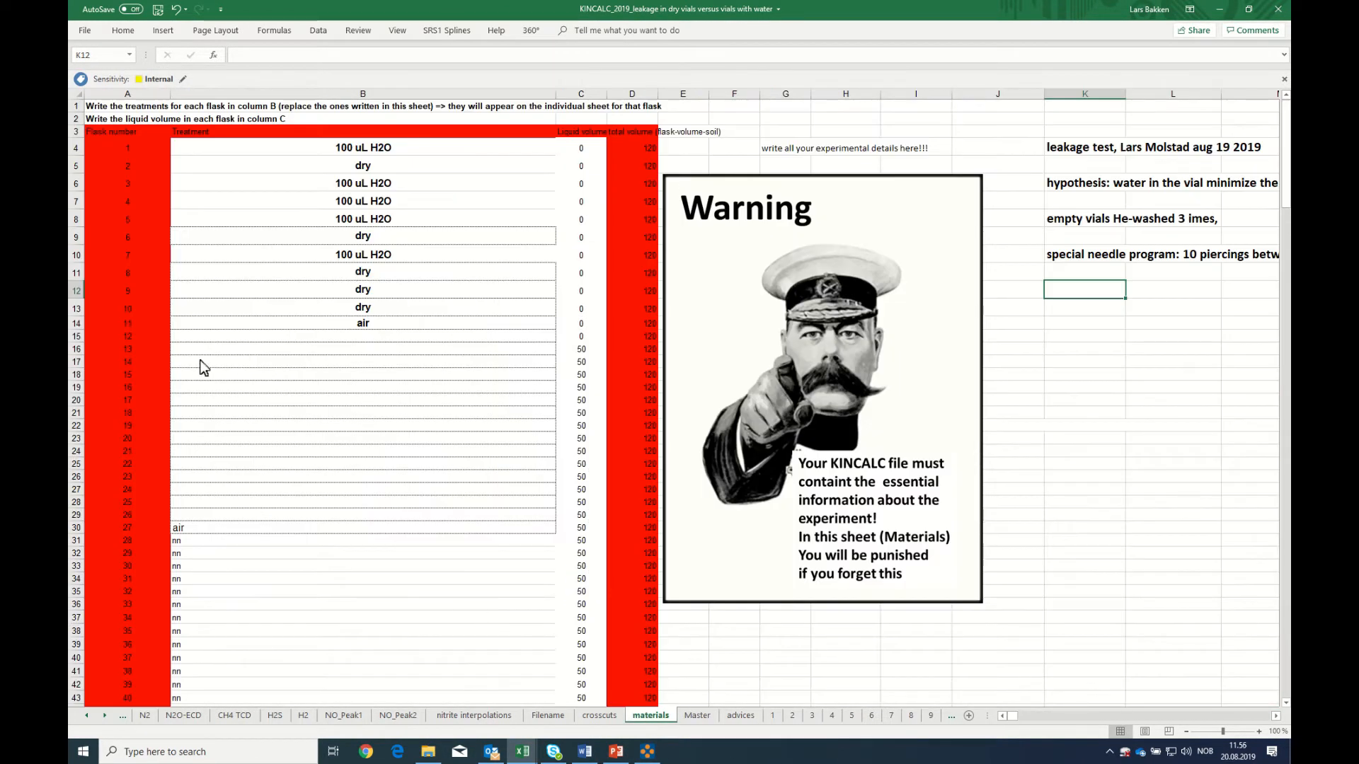
Group the flask sheets 2 through 12 so they can be edited together
{"action": "left_click", "coordinate": [792, 716]}
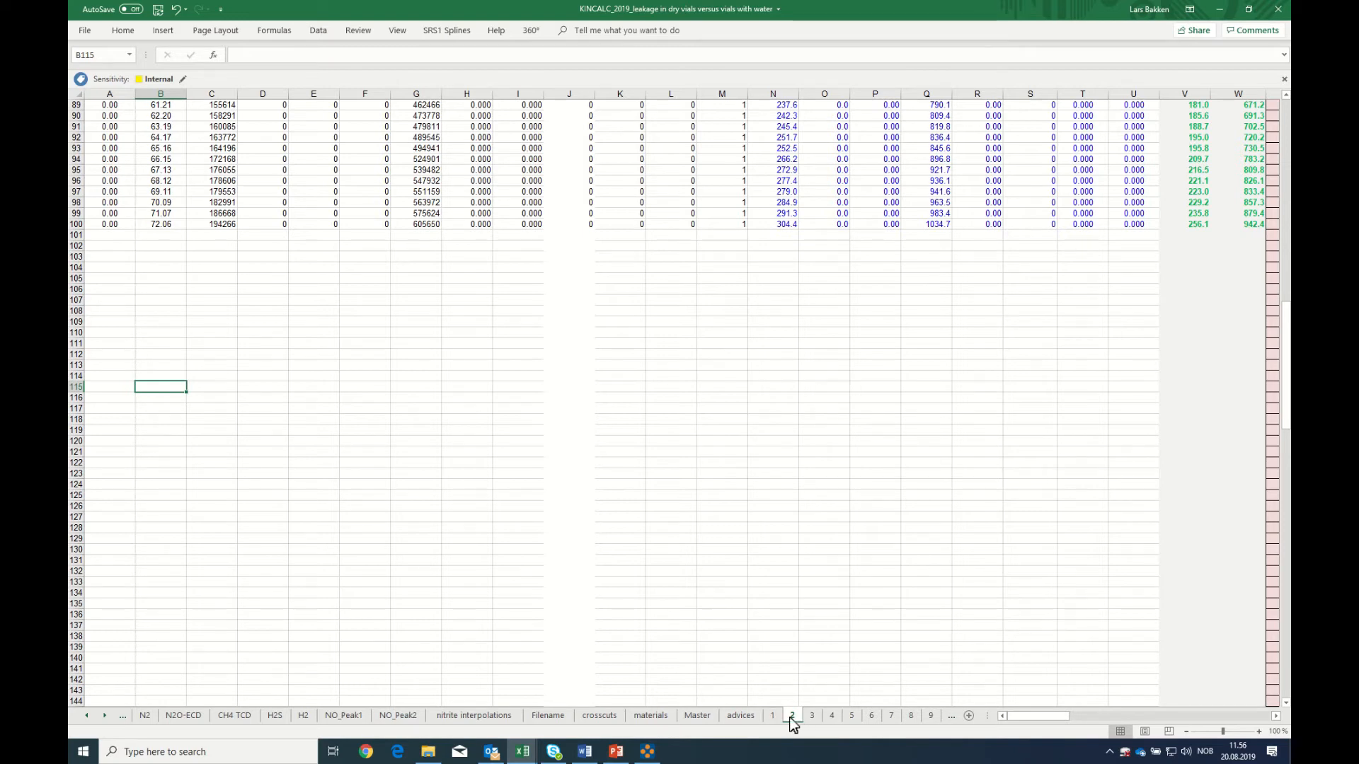
{"action": "left_click", "coordinate": [105, 715]}
{"action": "left_click", "coordinate": [104, 716]}
{"action": "left_click", "coordinate": [105, 716]}
{"action": "left_click", "coordinate": [105, 716]}
{"action": "left_click", "coordinate": [104, 716]}
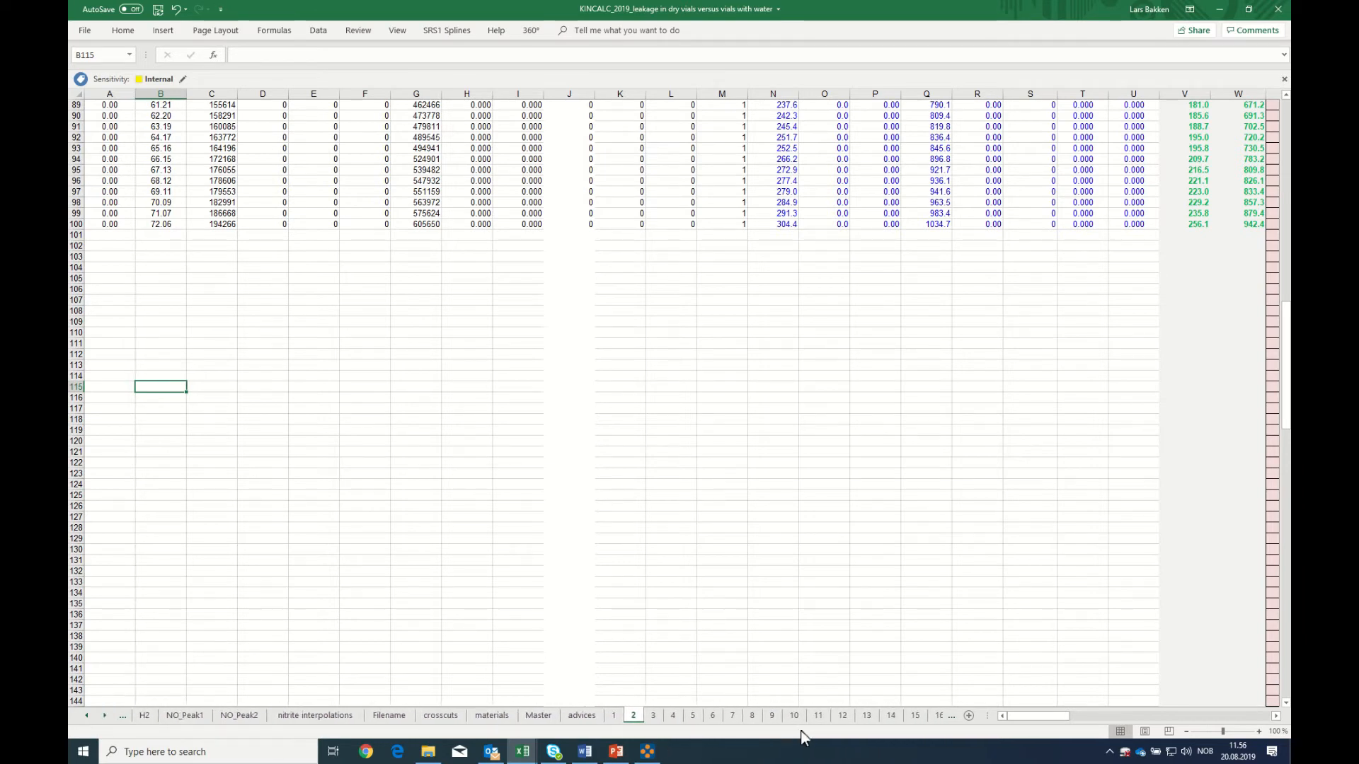
{"action": "left_click", "coordinate": [843, 716], "text": "shift"}
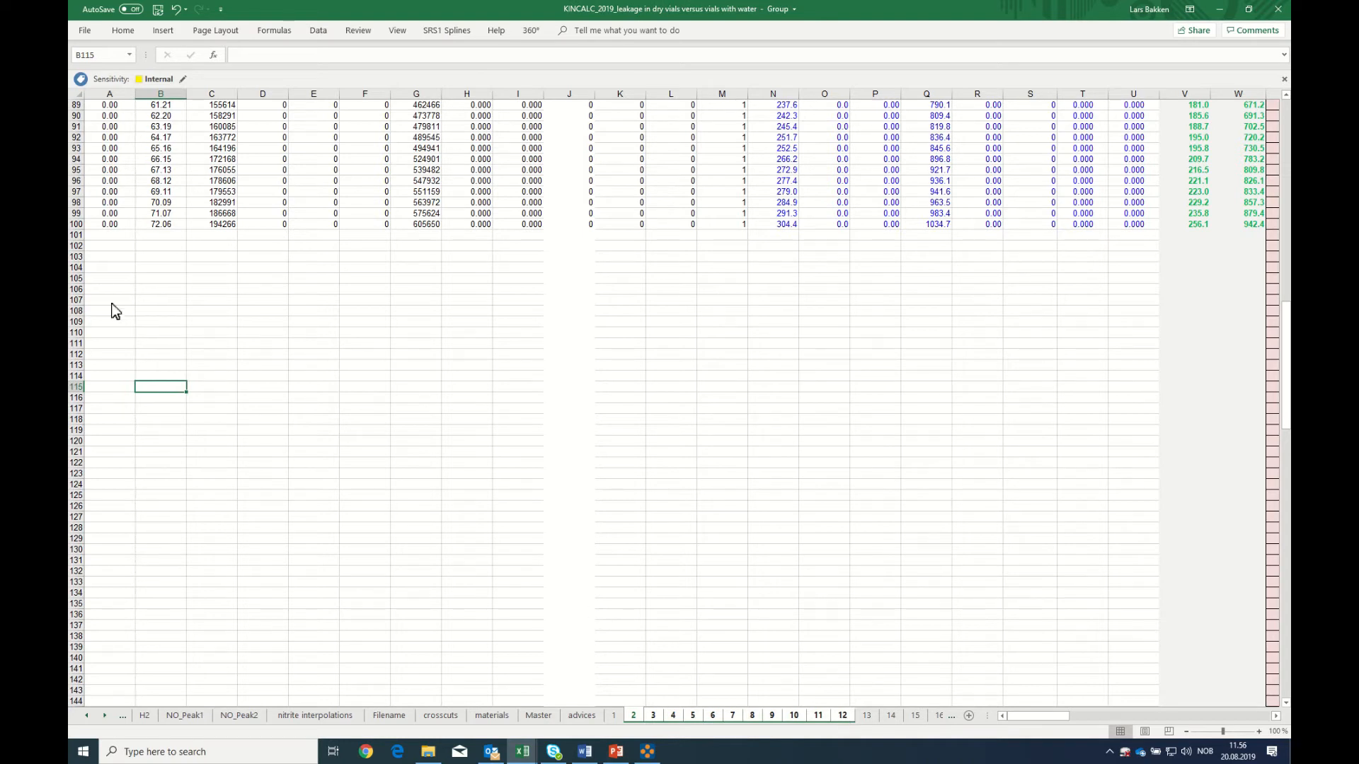
Copy row 100 on the grouped flask sheets and paste it into rows 101 to 129
{"action": "left_click", "coordinate": [77, 224]}
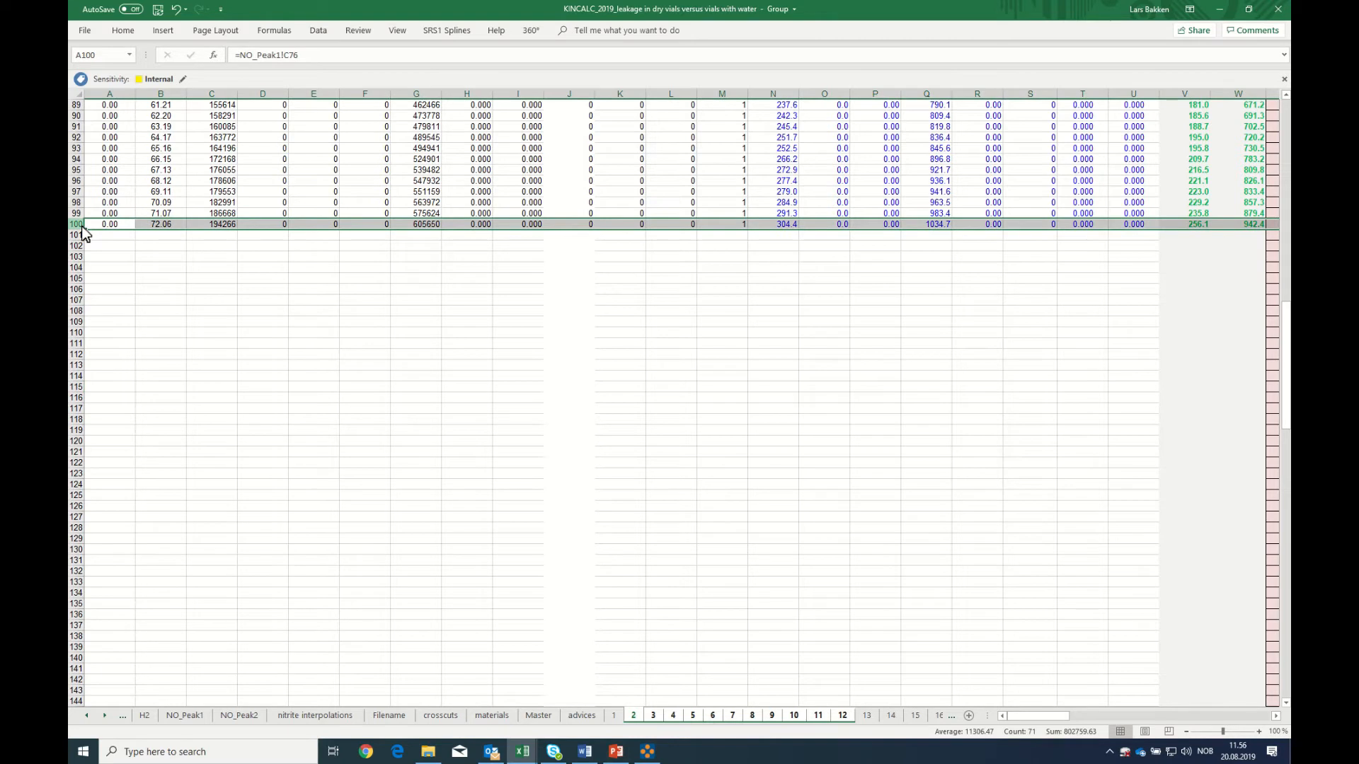
{"action": "right_click", "coordinate": [82, 233]}
{"action": "left_click", "coordinate": [105, 255]}
{"action": "left_click_drag", "start_coordinate": [104, 238], "coordinate": [102, 504]}
{"action": "right_click", "coordinate": [102, 503]}
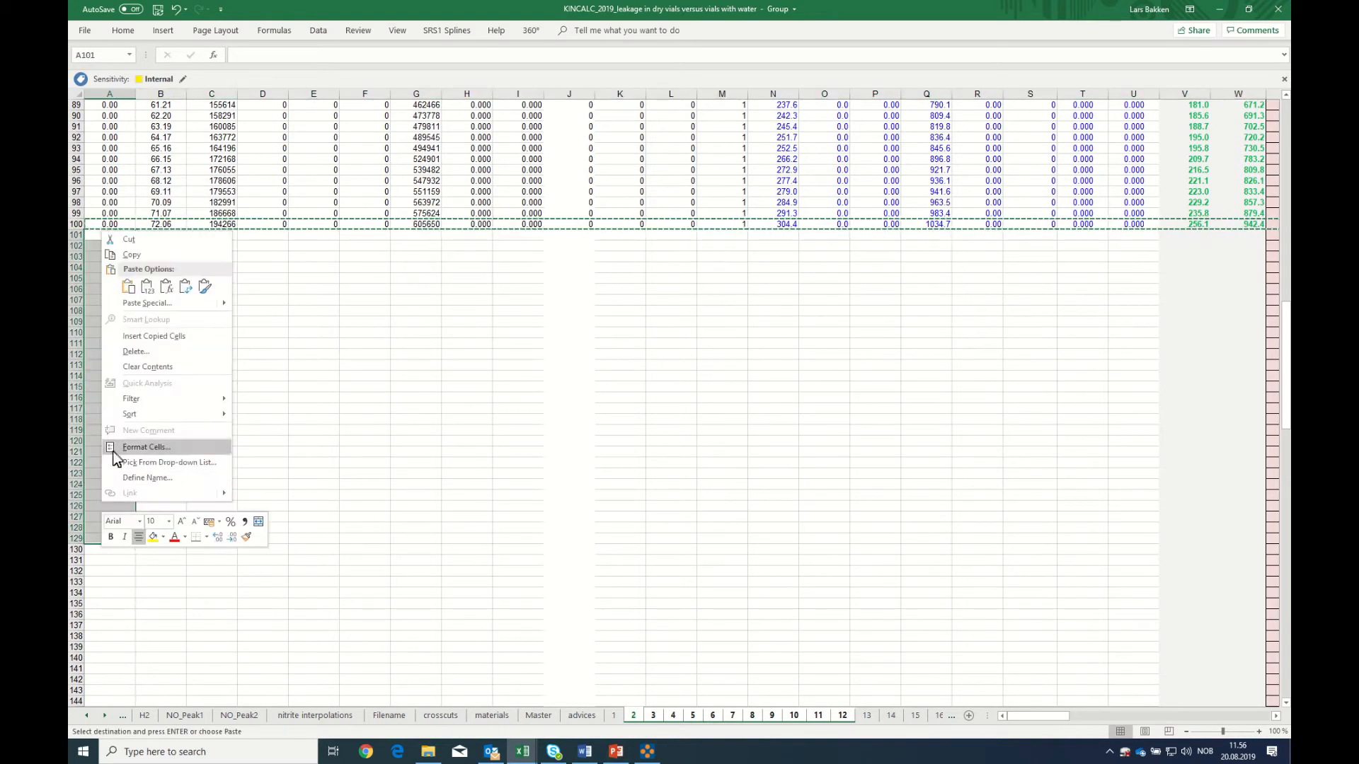
{"action": "left_click", "coordinate": [127, 289]}
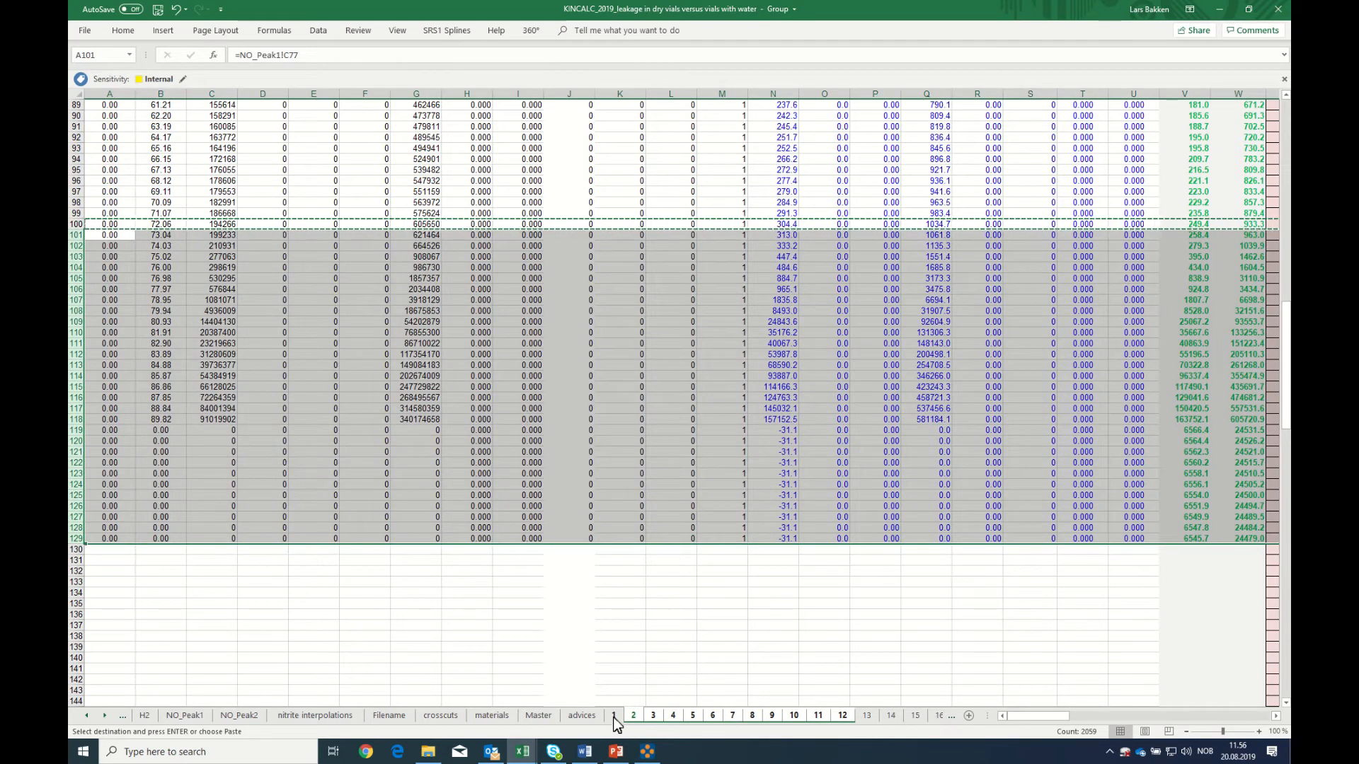
Ungroup the flask sheets and check the extended rows on sheets 2, 3, 4 and 5
{"action": "left_click", "coordinate": [613, 717]}
{"action": "left_click", "coordinate": [633, 717]}
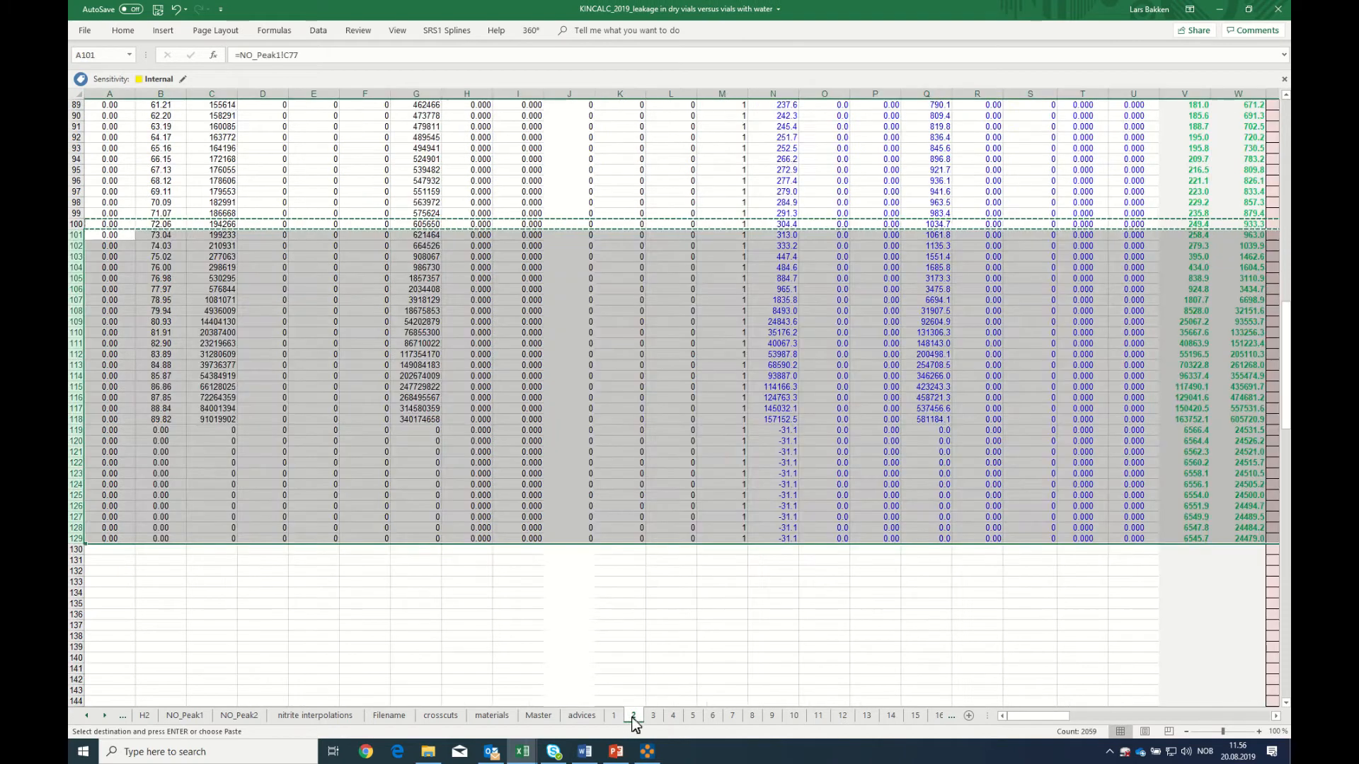
{"action": "left_click", "coordinate": [264, 596]}
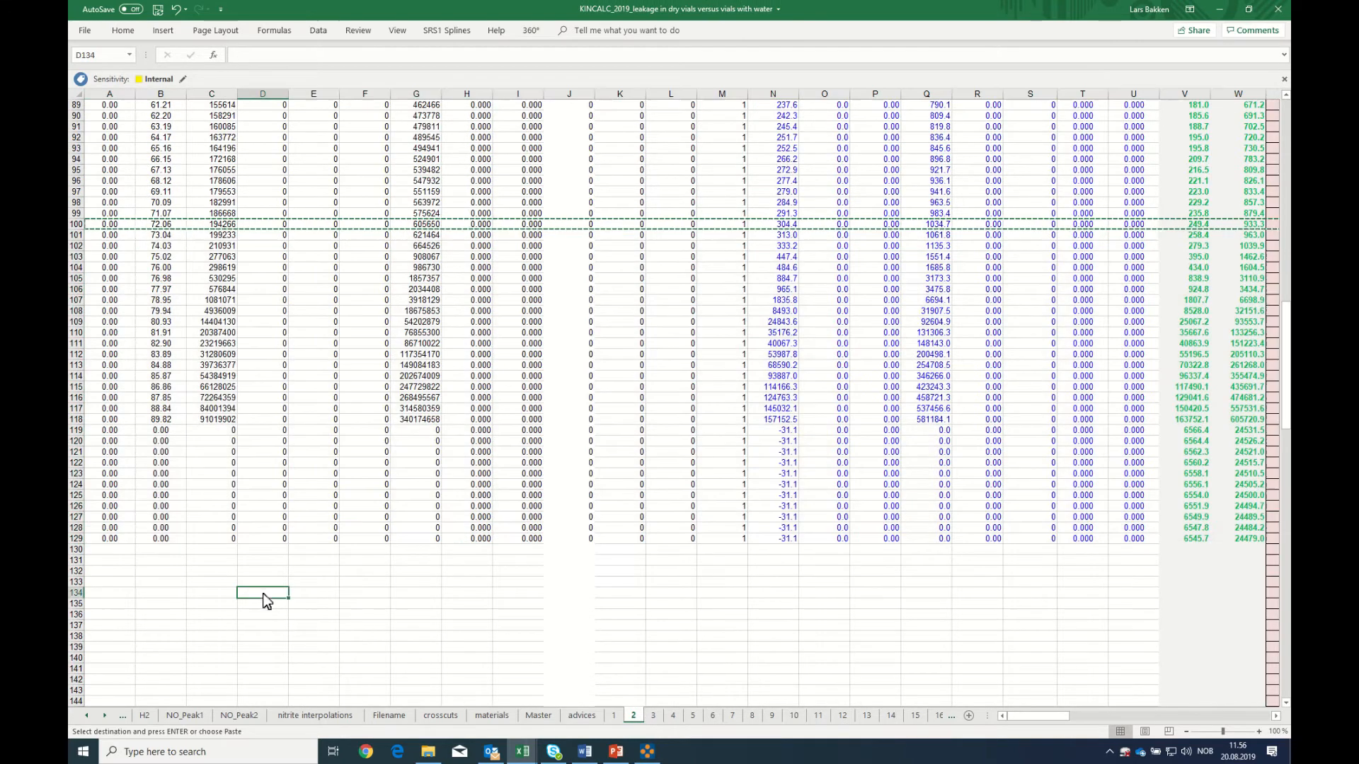
{"action": "left_click", "coordinate": [652, 717]}
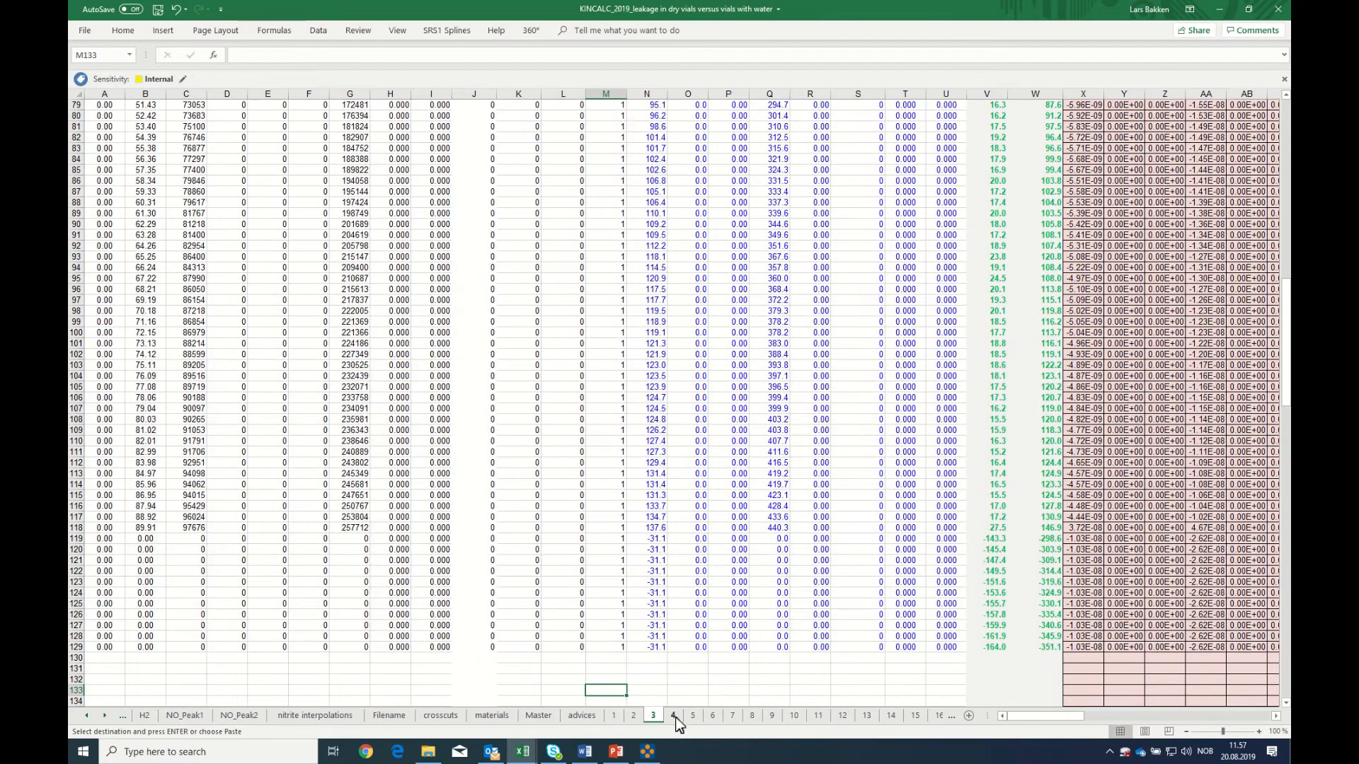
{"action": "left_click", "coordinate": [674, 716]}
{"action": "scroll", "coordinate": [644, 721], "scroll_direction": "down", "scroll_amount": 9}
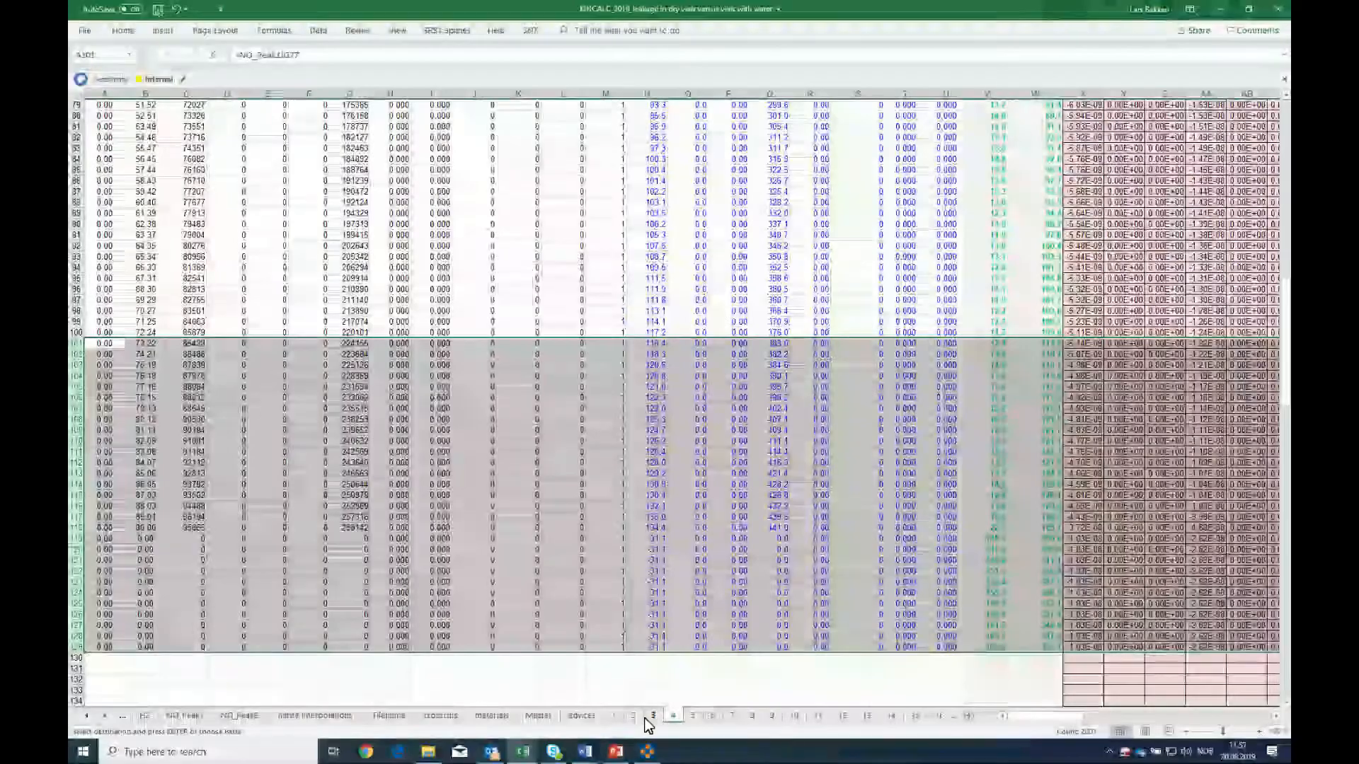
{"action": "left_click", "coordinate": [694, 716]}
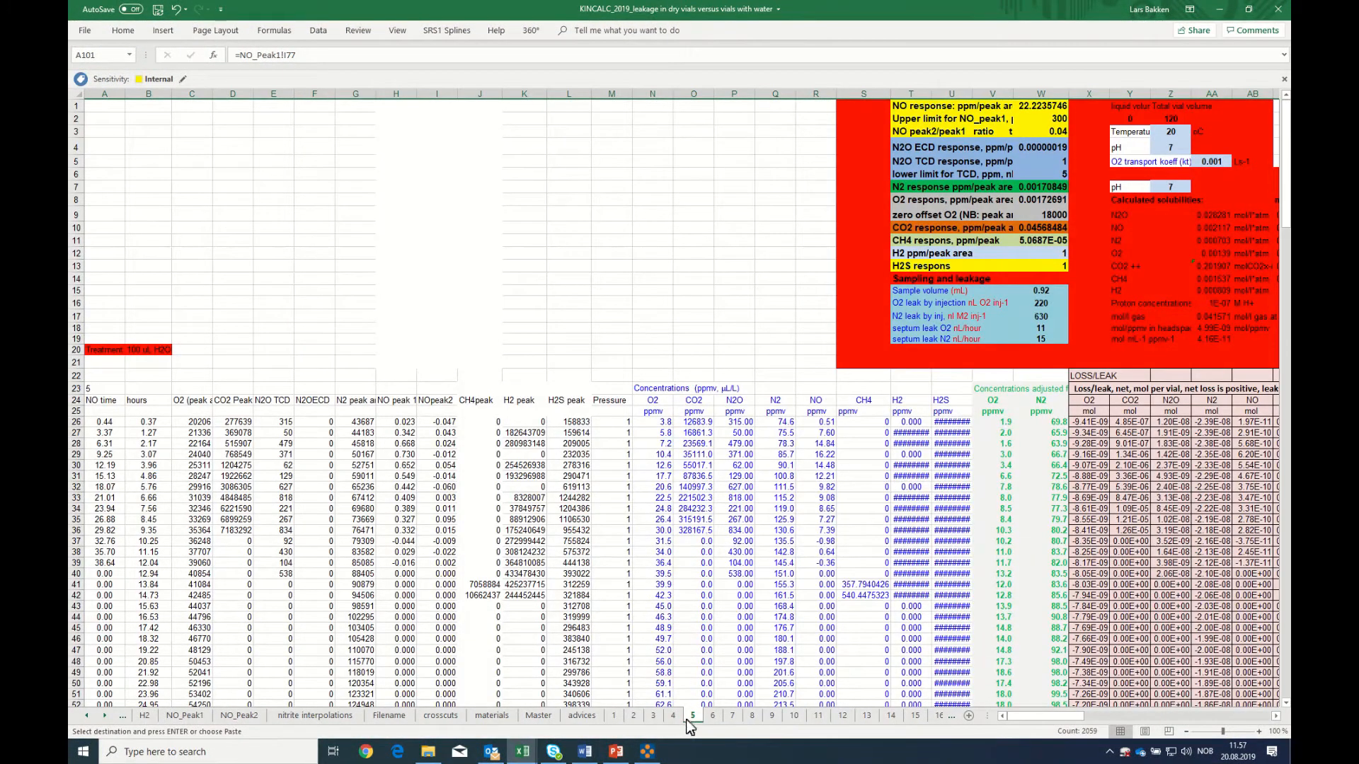
On the Master sheet, copy row 100 from column A to BV and paste it into rows 101 to 127
{"action": "left_click", "coordinate": [538, 716]}
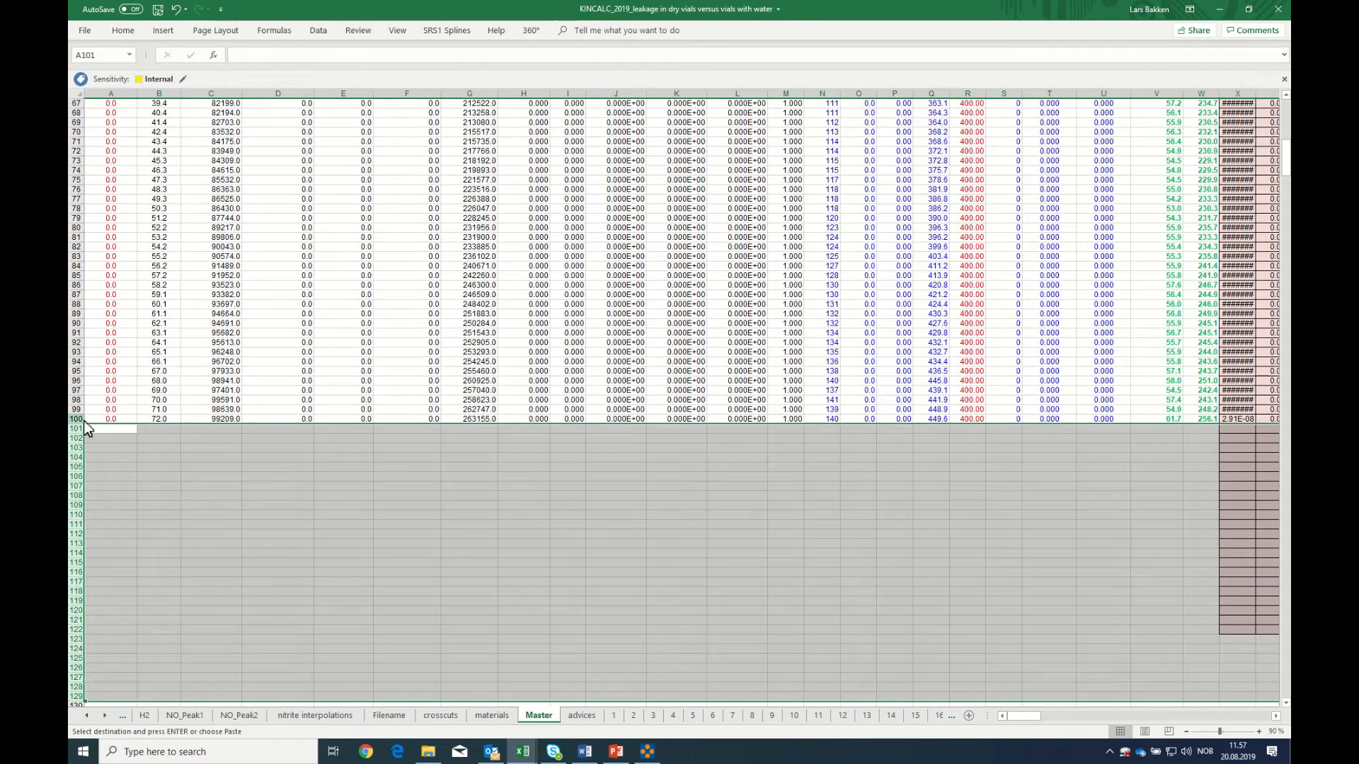
{"action": "left_click_drag", "start_coordinate": [95, 421], "coordinate": [1114, 421]}
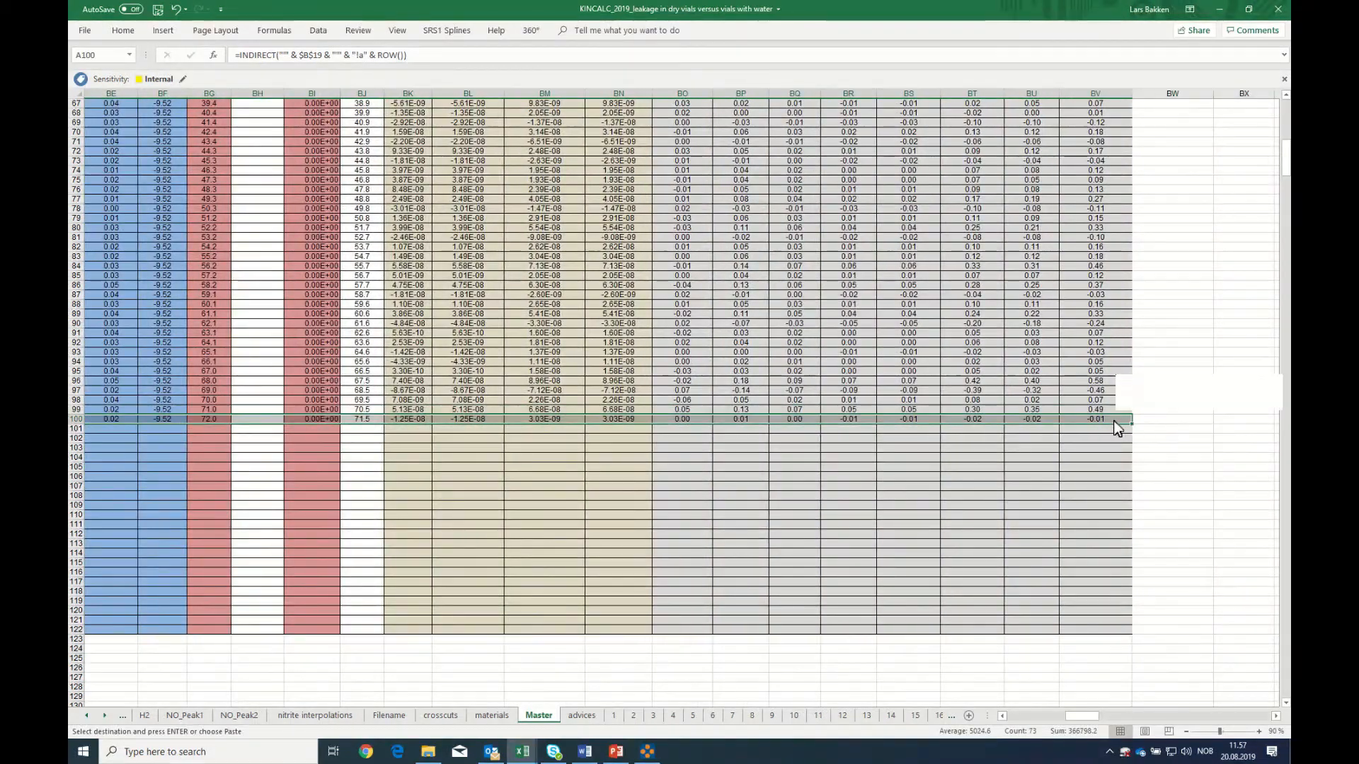
{"action": "right_click", "coordinate": [1114, 420]}
{"action": "left_click", "coordinate": [1141, 444]}
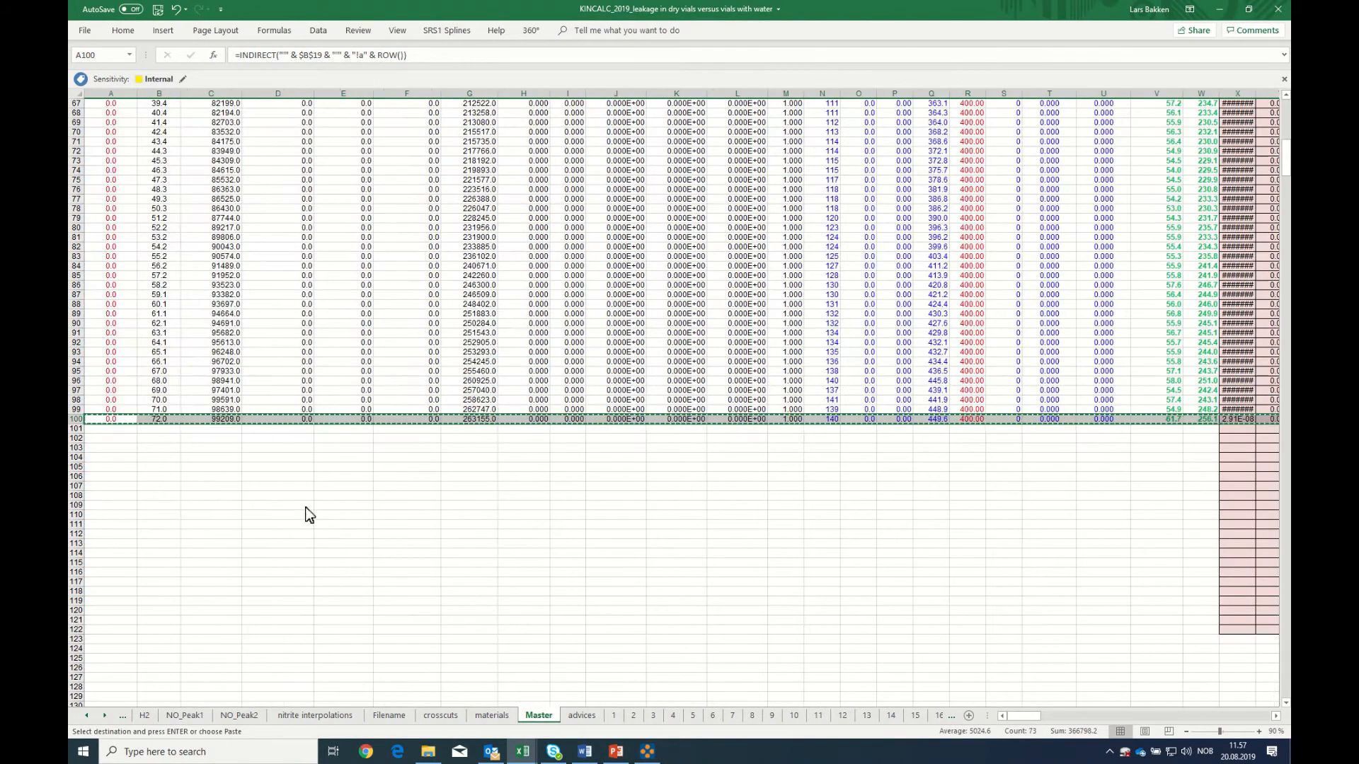
{"action": "left_click_drag", "start_coordinate": [103, 431], "coordinate": [113, 677]}
{"action": "right_click", "coordinate": [112, 648]}
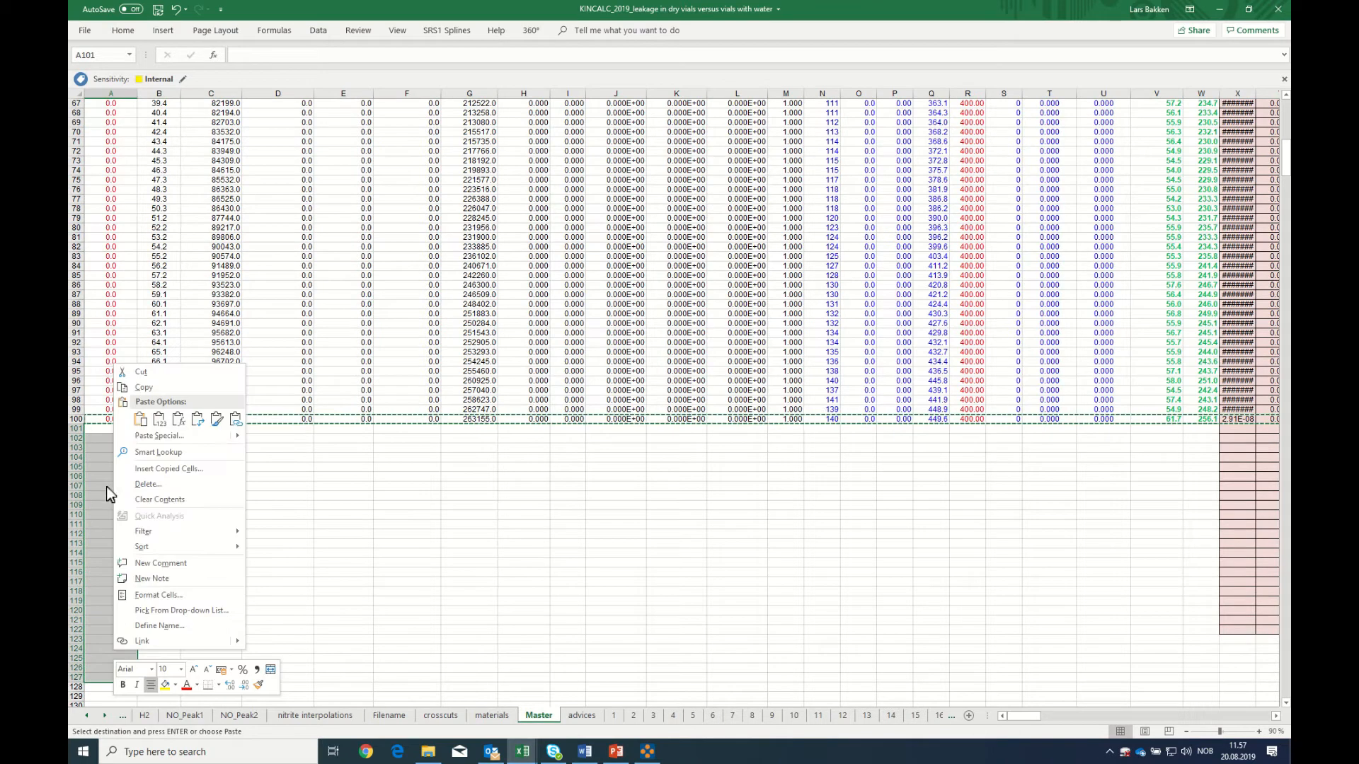
{"action": "left_click", "coordinate": [136, 422]}
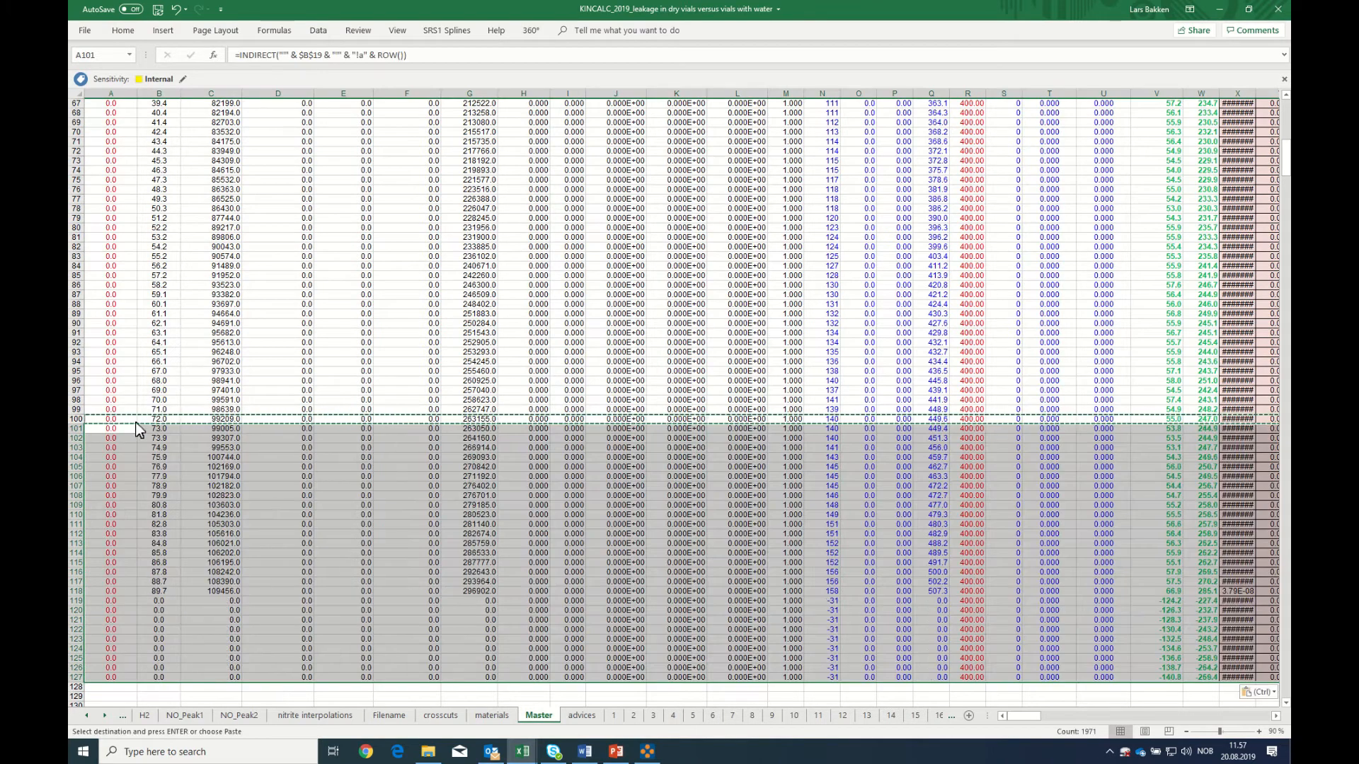
Review the extended rows, the charts and the imported data on the Master sheet
{"action": "scroll", "coordinate": [158, 436], "scroll_direction": "up", "scroll_amount": 15}
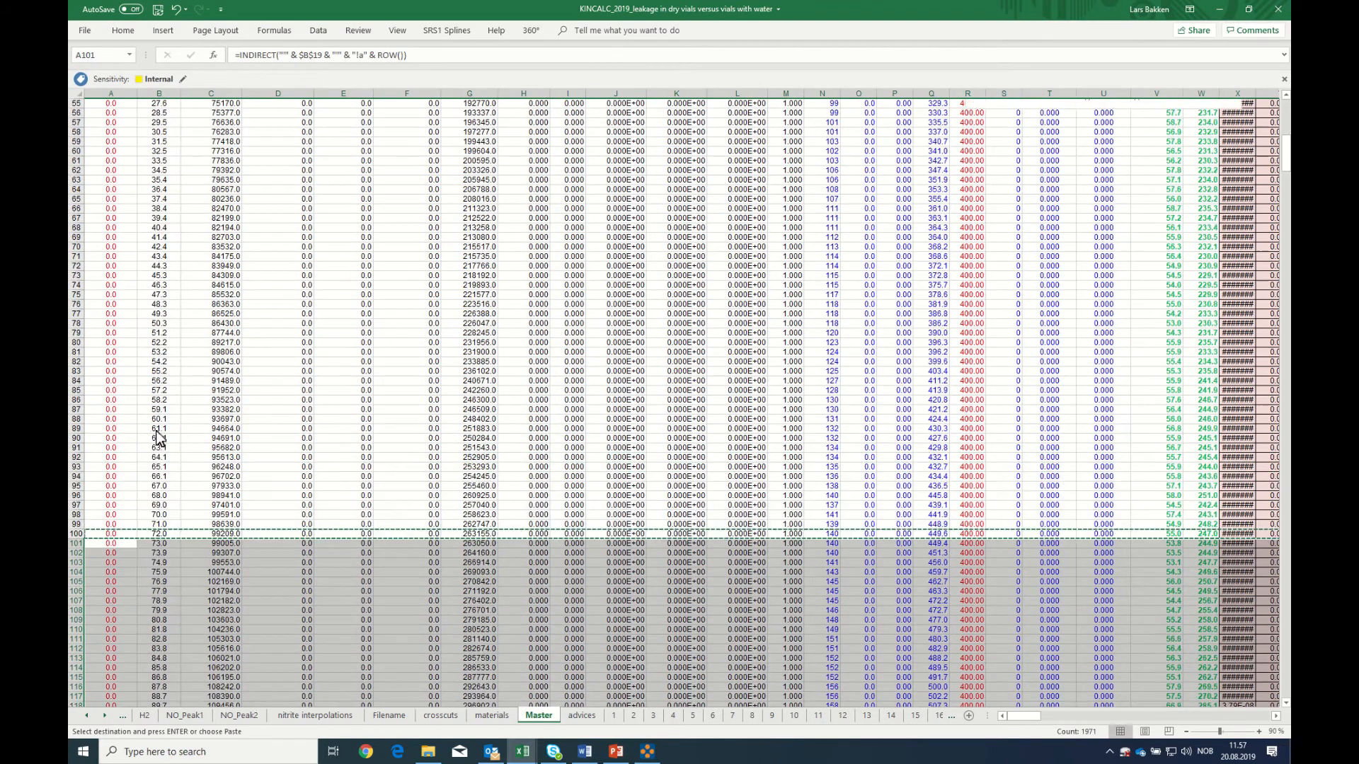
{"action": "scroll", "coordinate": [157, 437], "scroll_direction": "up", "scroll_amount": 6}
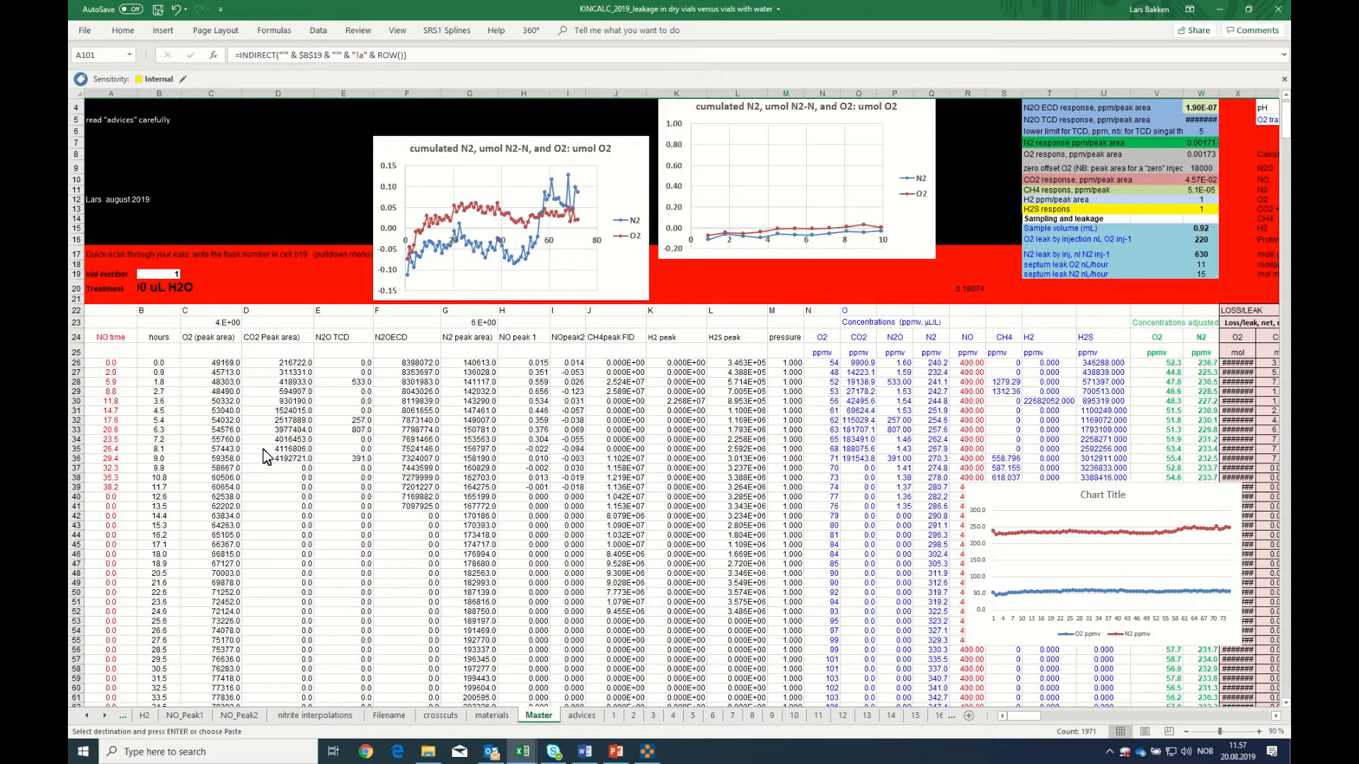
{"action": "scroll", "coordinate": [260, 471], "scroll_direction": "down", "scroll_amount": 1}
{"action": "scroll", "coordinate": [261, 471], "scroll_direction": "down", "scroll_amount": 1}
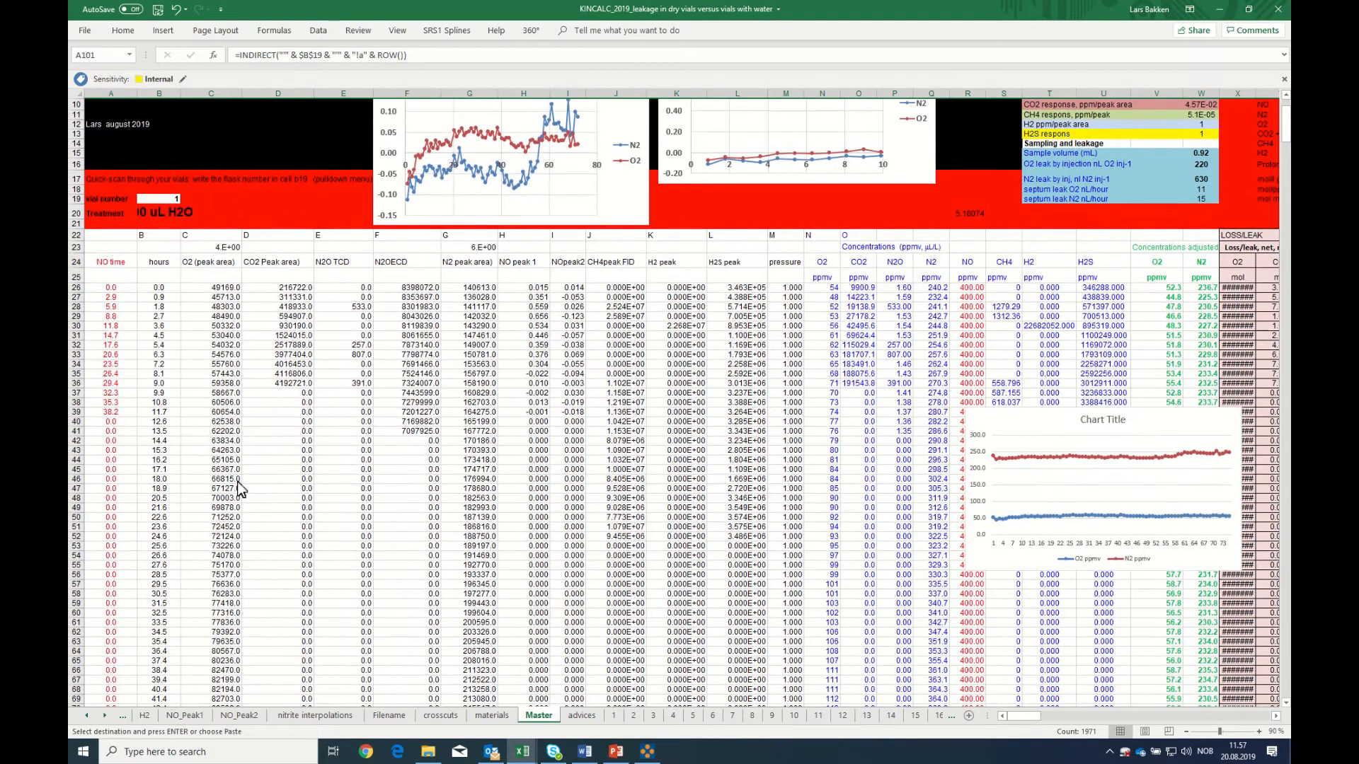
{"action": "scroll", "coordinate": [238, 488], "scroll_direction": "down", "scroll_amount": 1}
{"action": "scroll", "coordinate": [237, 488], "scroll_direction": "down", "scroll_amount": 2}
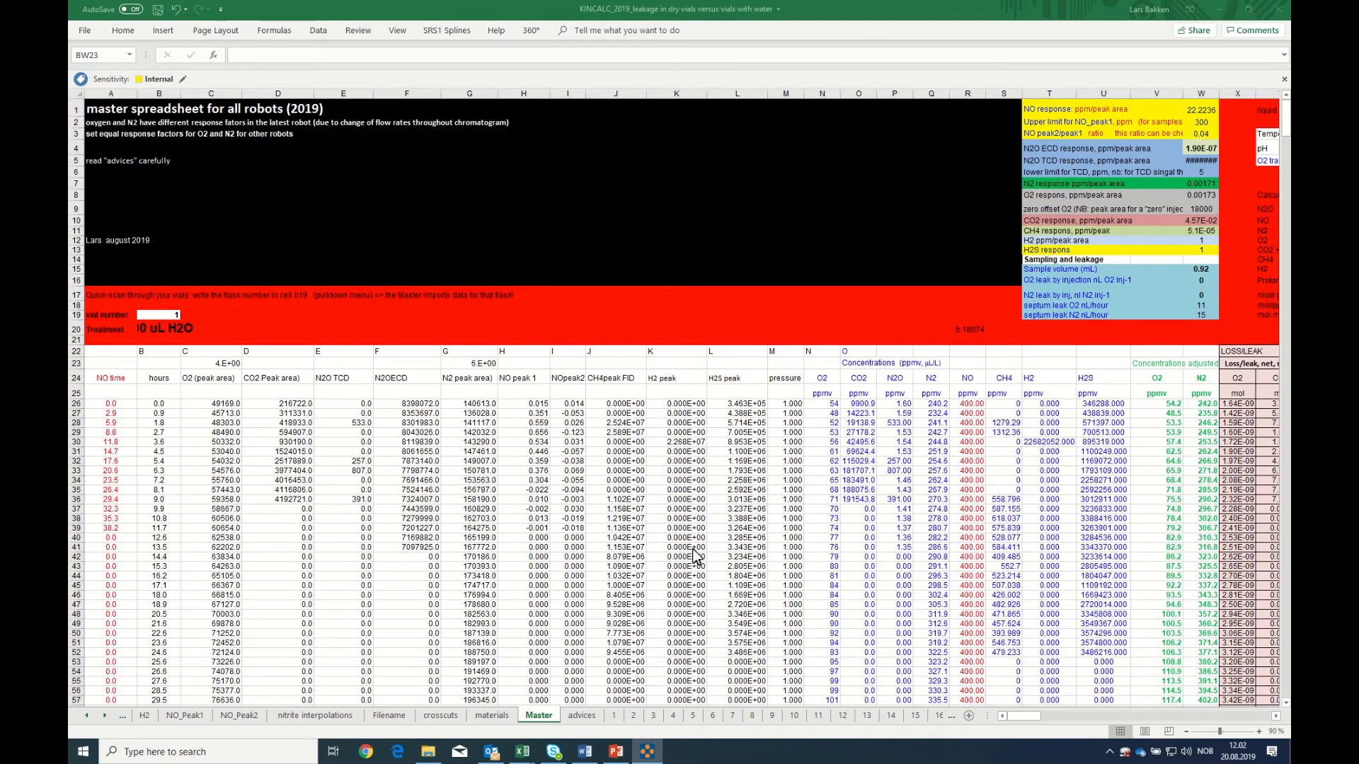
Check the O2 and N2 leak by injection settings in cells W16 and W17 of the Master sheet
{"action": "left_click", "coordinate": [728, 532]}
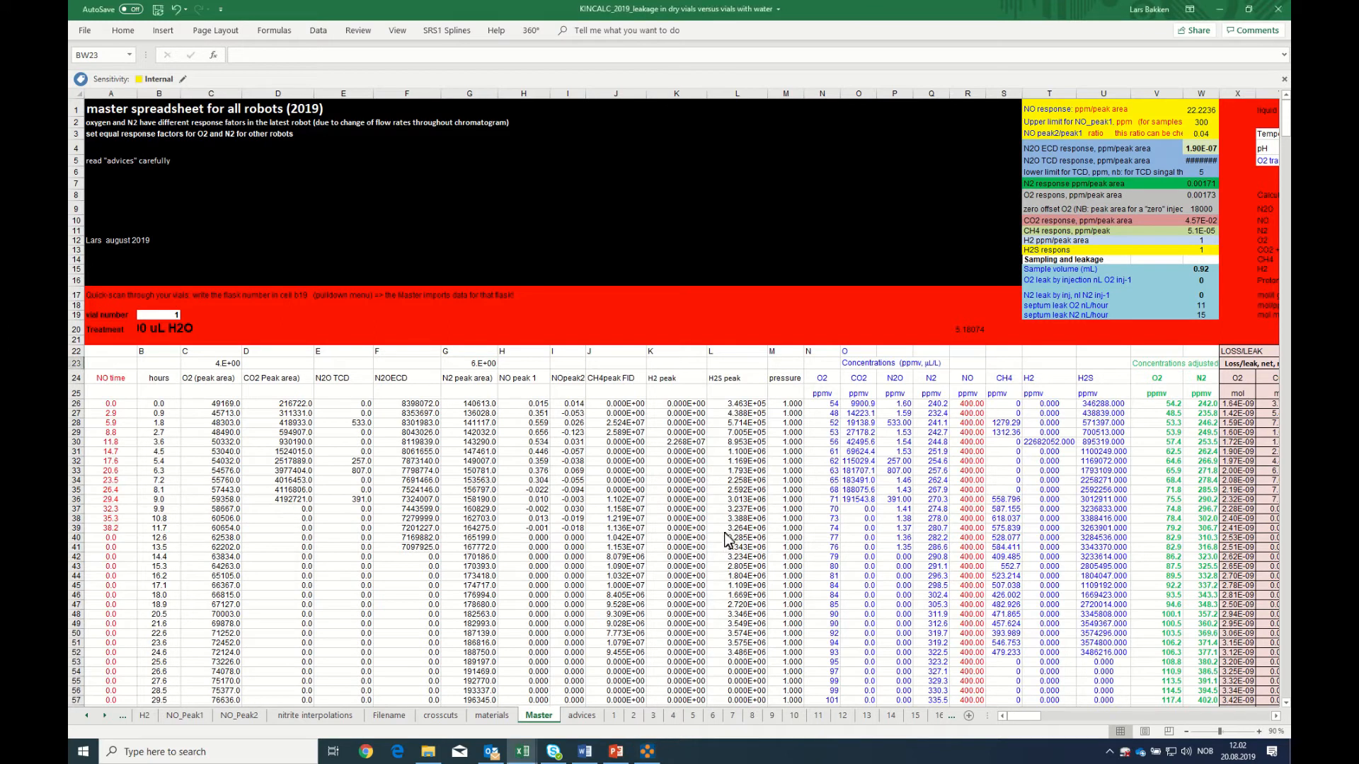
{"action": "left_click", "coordinate": [740, 531]}
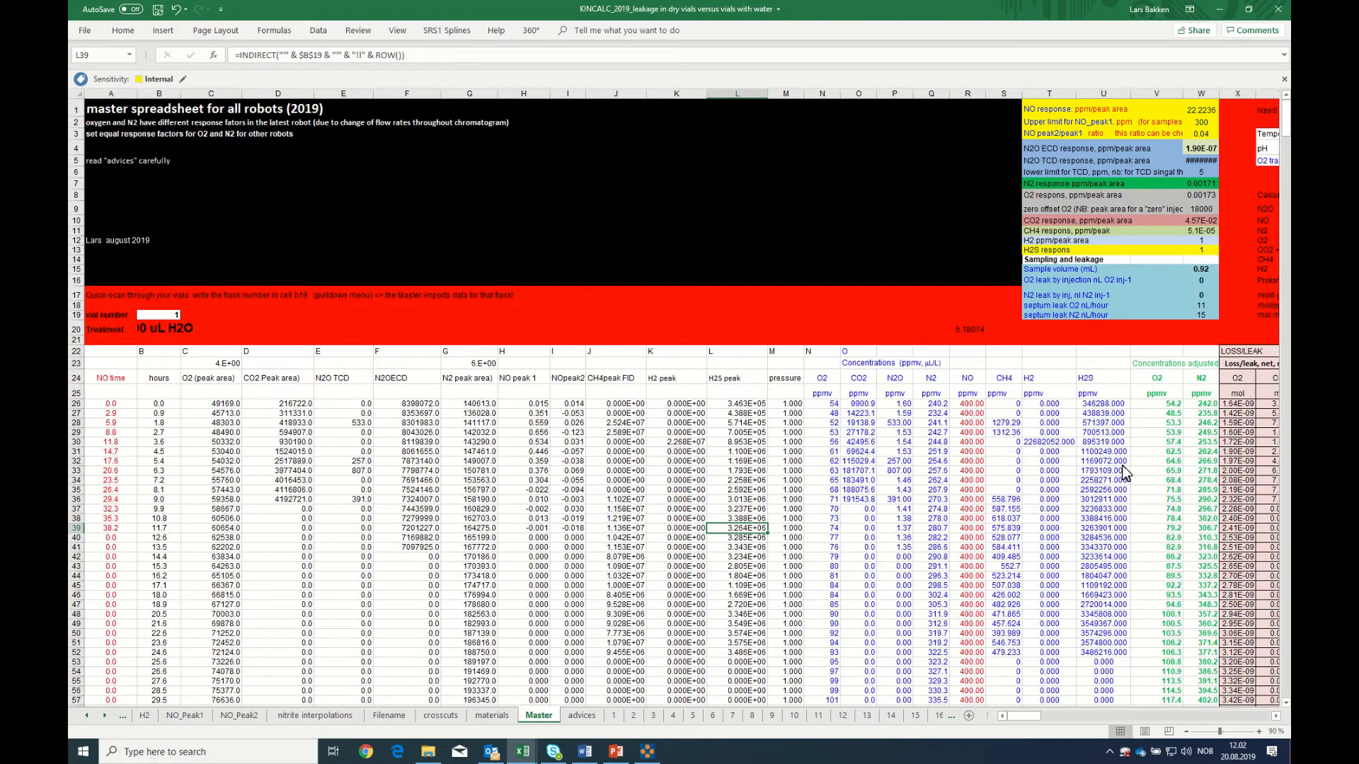
{"action": "left_click", "coordinate": [1199, 279]}
{"action": "left_click", "coordinate": [1199, 295]}
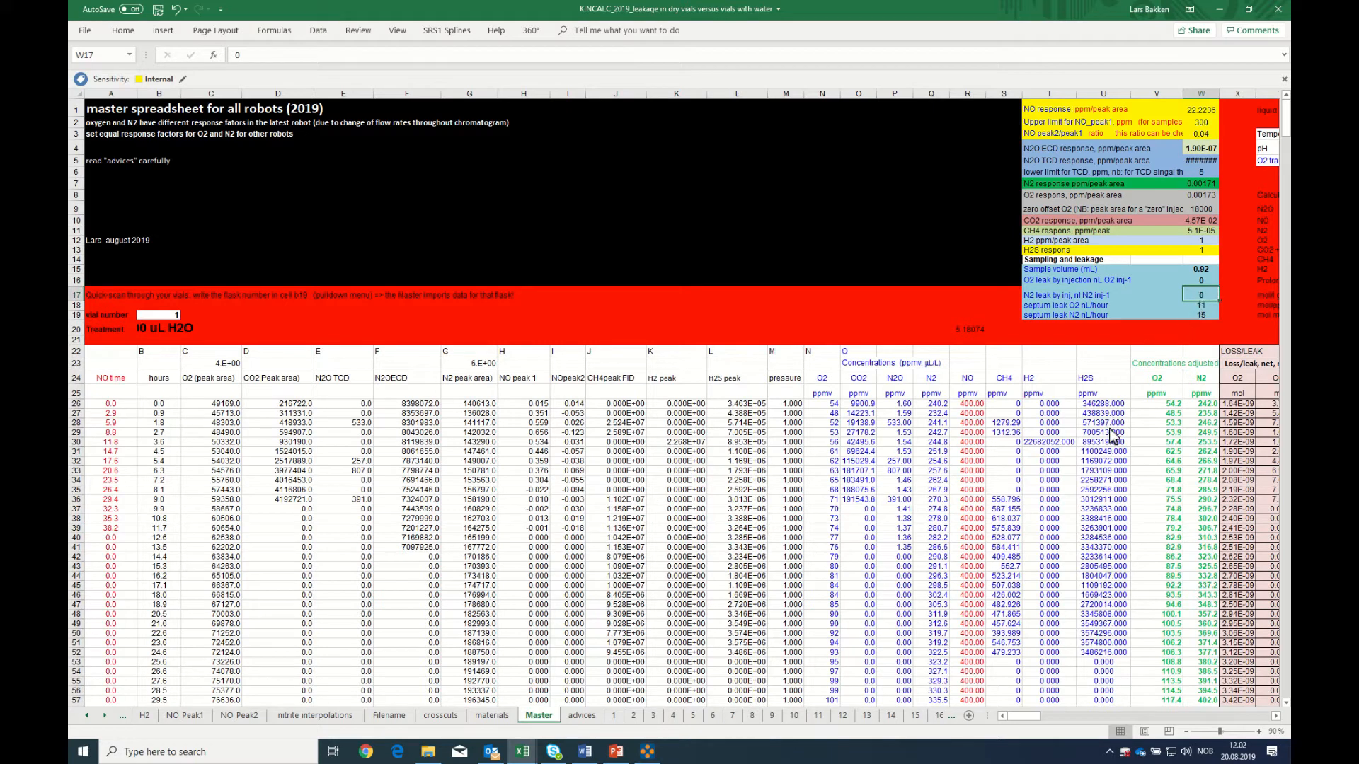
Inspect the N2 rate formula in AP28 and the oxygen rate formulas in AI27 and AI28
{"action": "scroll", "coordinate": [1033, 717], "scroll_direction": "right", "scroll_amount": 8}
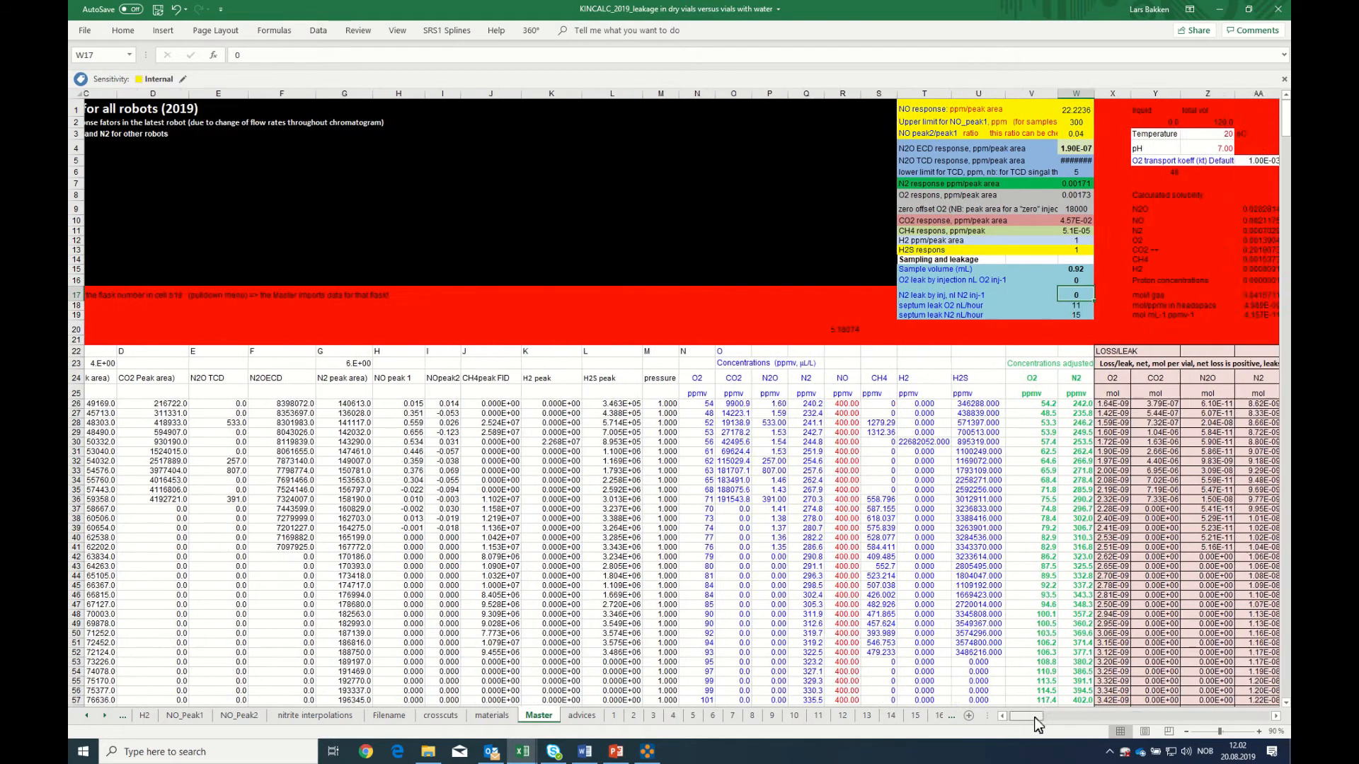
{"action": "scroll", "coordinate": [1052, 729], "scroll_direction": "right", "scroll_amount": 4}
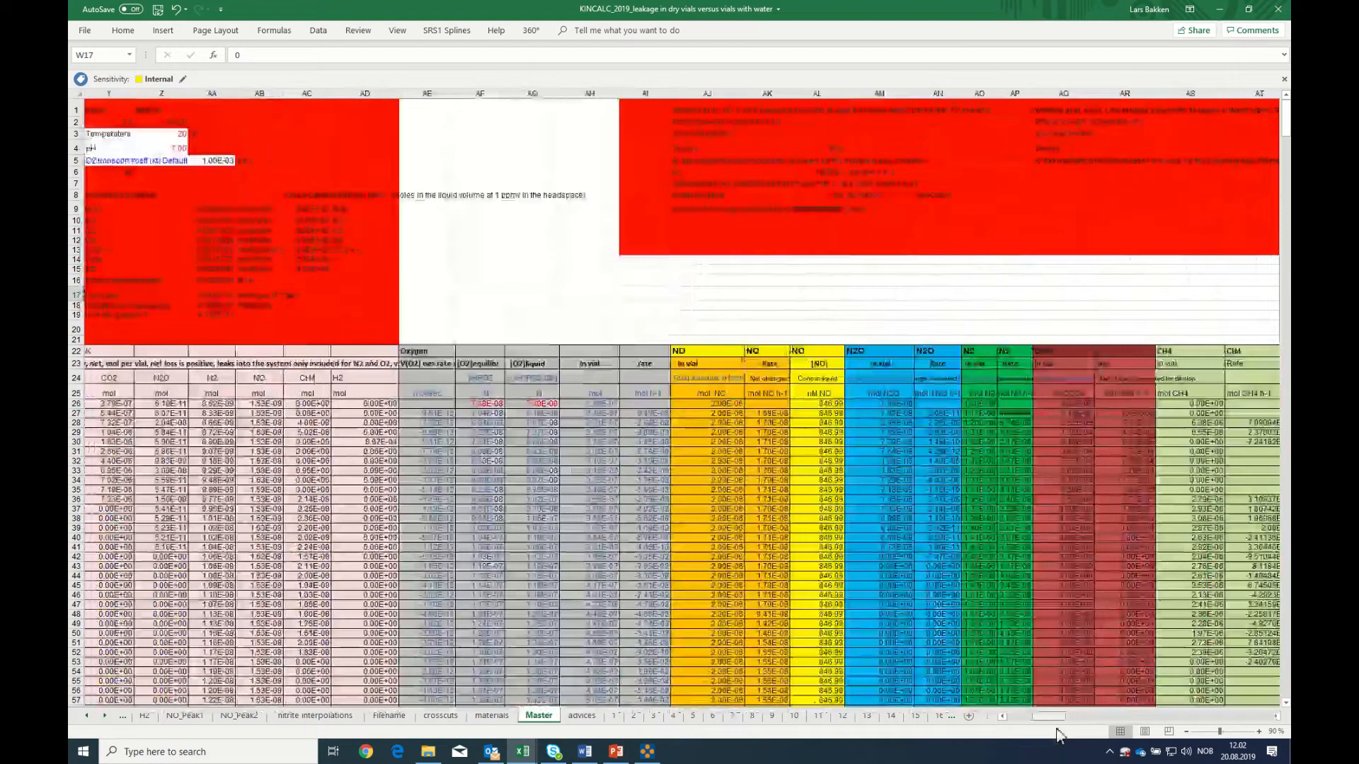
{"action": "left_click", "coordinate": [1016, 424]}
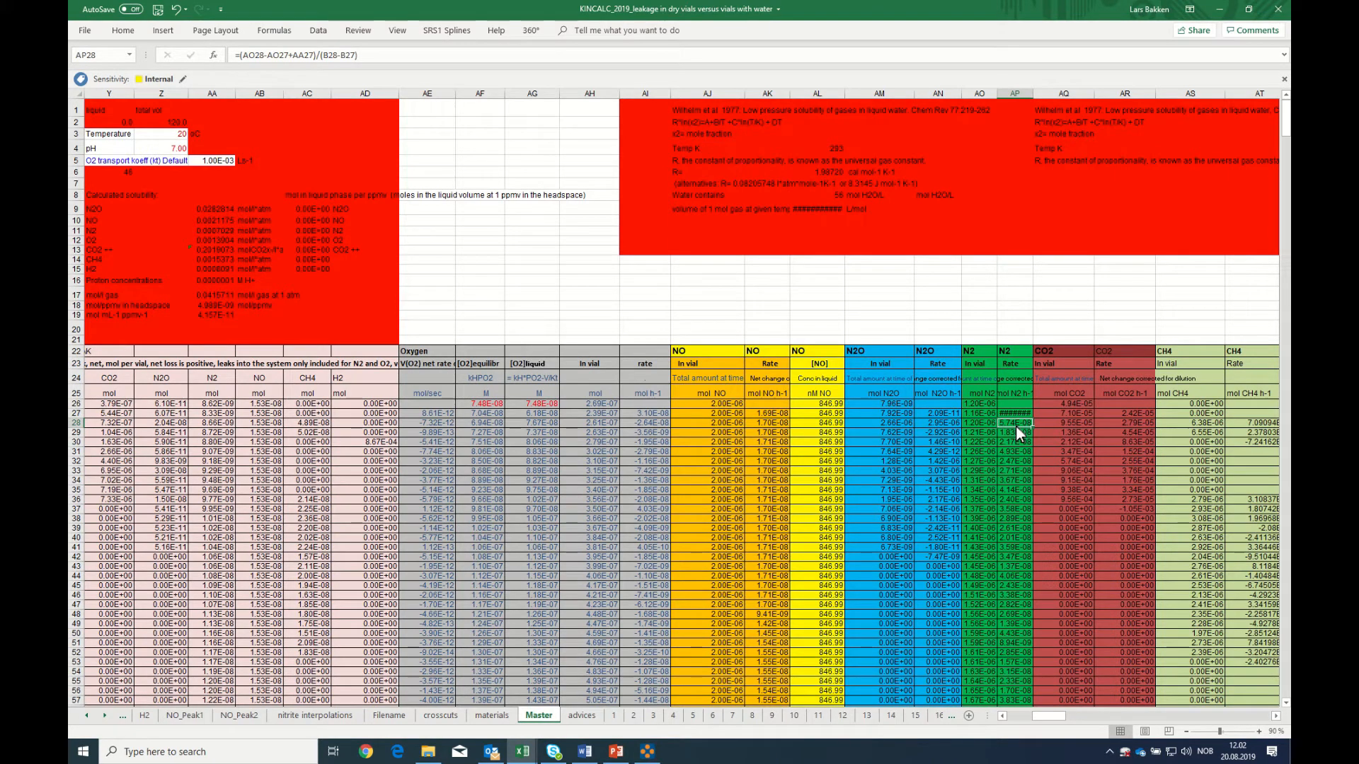
{"action": "left_click", "coordinate": [648, 416]}
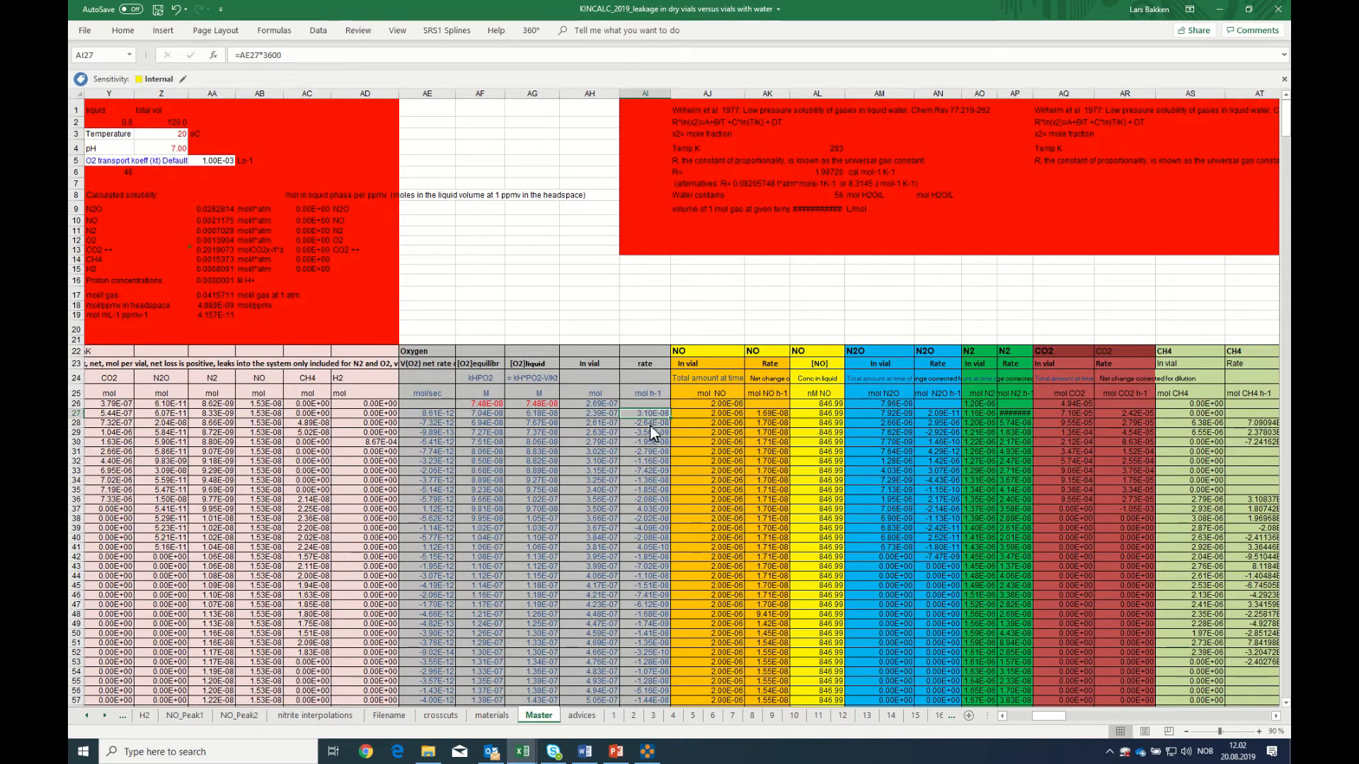
{"action": "left_click", "coordinate": [650, 425]}
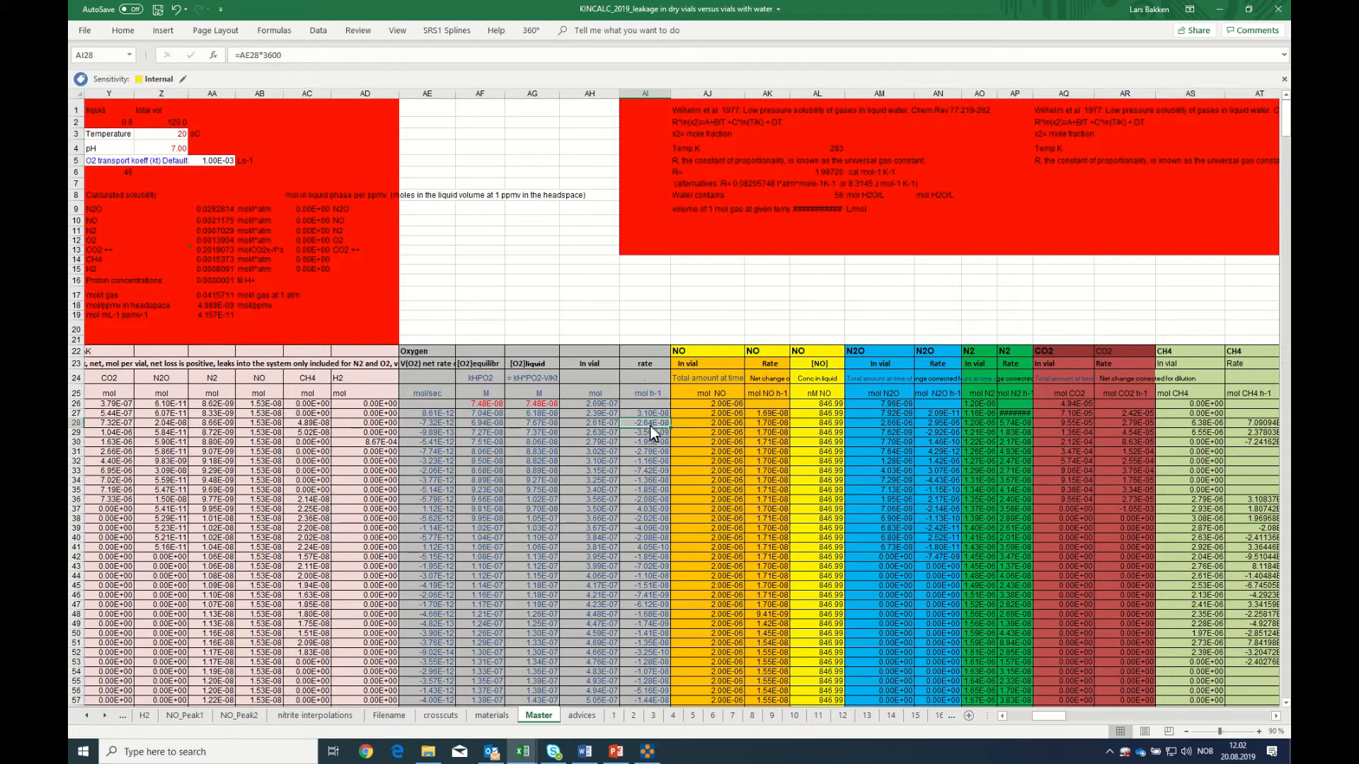
{"action": "left_click", "coordinate": [1013, 425]}
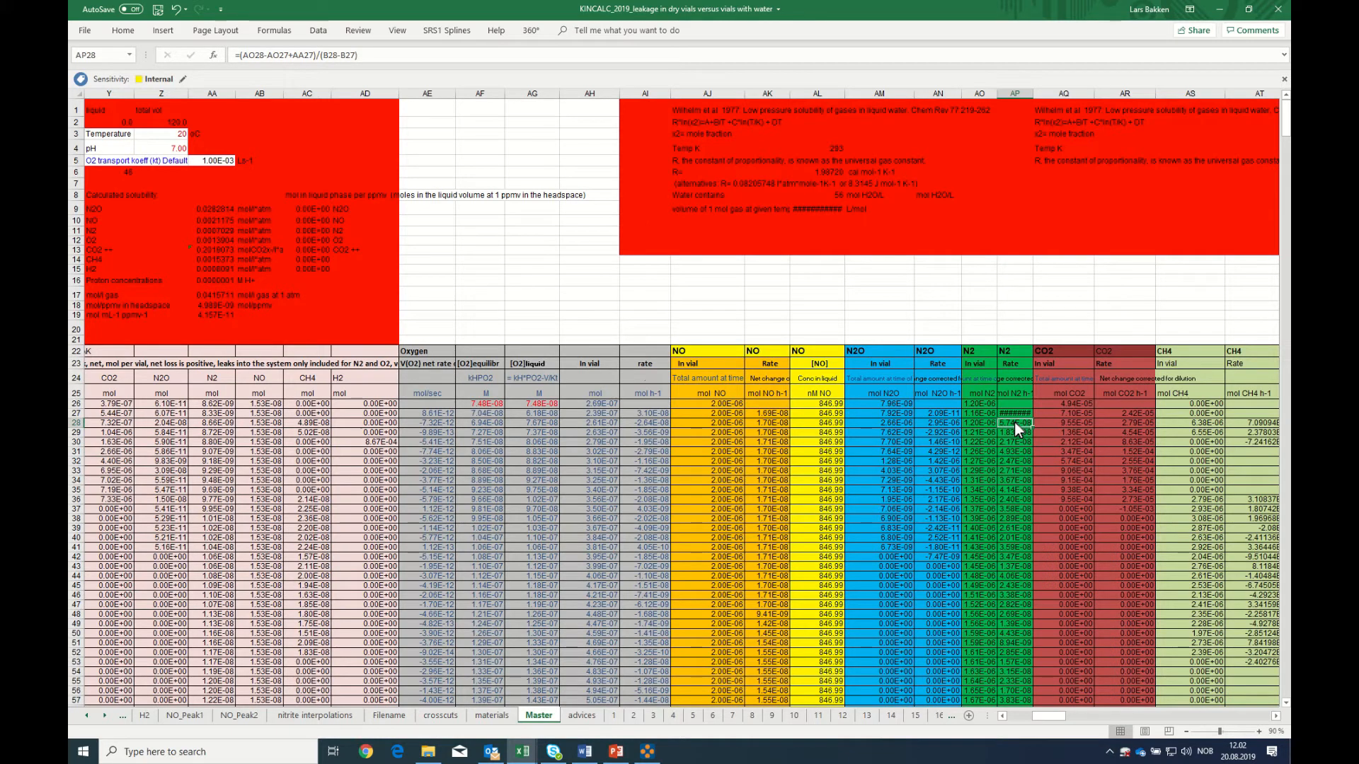
Examine the mol/l gas formula in AA17, the headspace mol/ppmv formula in AA18 and the temperature input in Z3
{"action": "key", "text": "Left"}
{"action": "key", "text": "Left"}
{"action": "key", "text": "Left"}
{"action": "key", "text": "Left"}
{"action": "key", "text": "Left"}
{"action": "key", "text": "Left"}
{"action": "key", "text": "Left"}
{"action": "key", "text": "Left"}
{"action": "key", "text": "Left"}
{"action": "key", "text": "Left"}
{"action": "key", "text": "Left"}
{"action": "key", "text": "Left"}
{"action": "key", "text": "Left"}
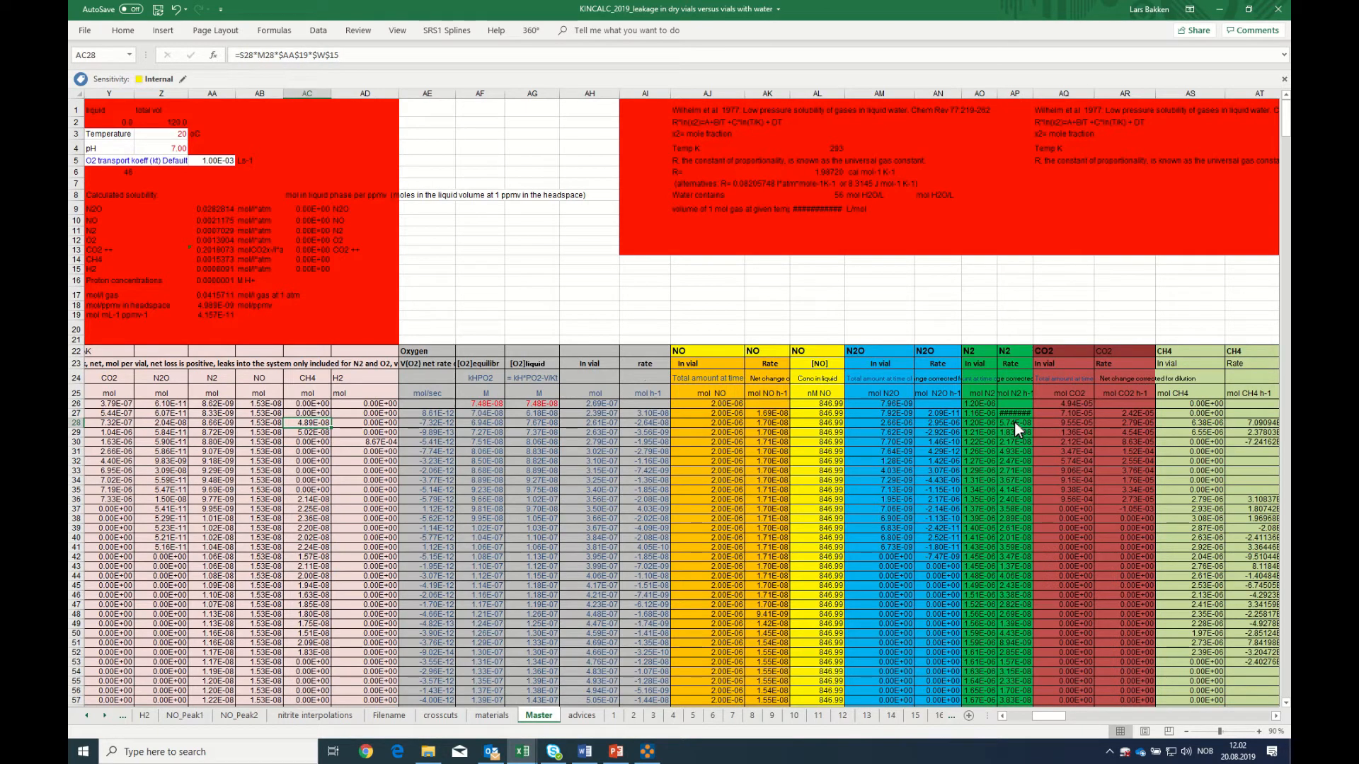
{"action": "key", "text": "Left"}
{"action": "key", "text": "Left"}
{"action": "key", "text": "Left"}
{"action": "key", "text": "Left"}
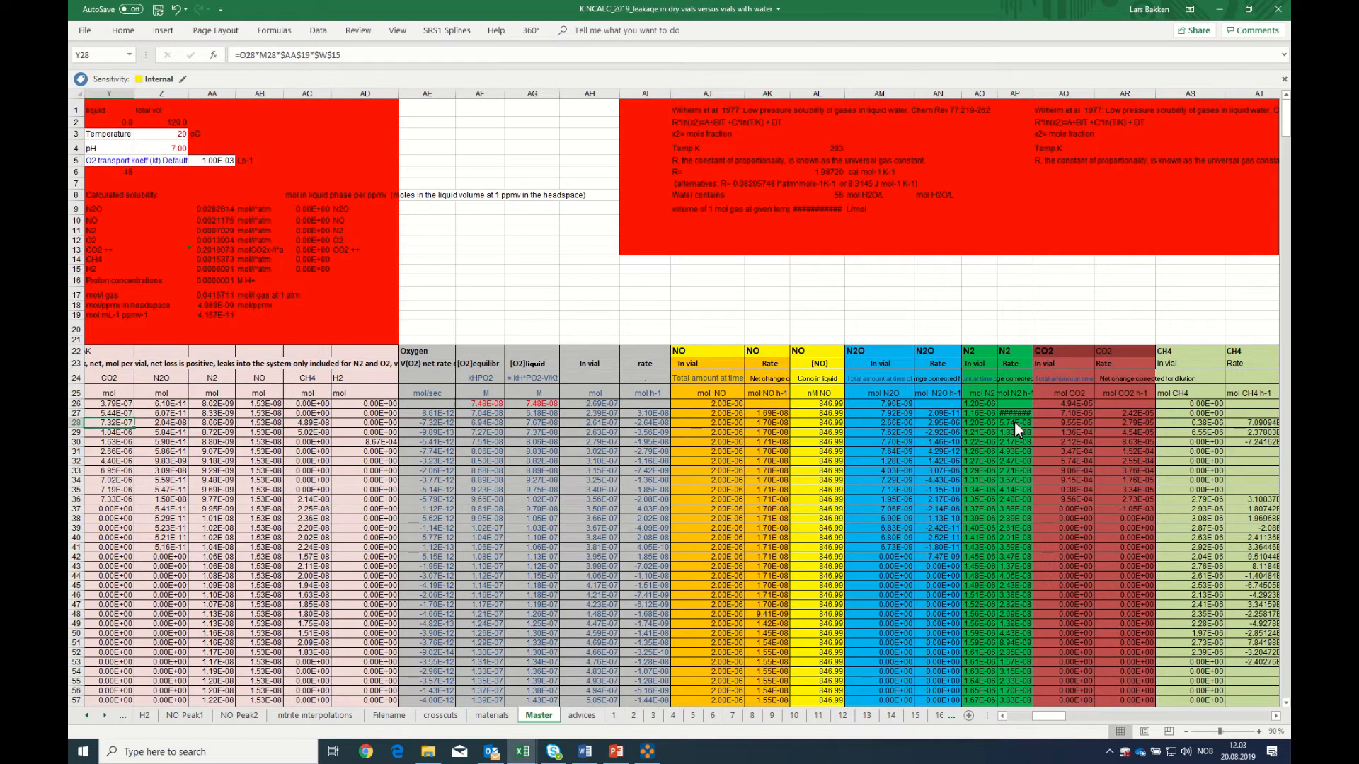
{"action": "key", "text": "Up"}
{"action": "key", "text": "Up"}
{"action": "key", "text": "Up"}
{"action": "key", "text": "Up"}
{"action": "key", "text": "Up"}
{"action": "key", "text": "Up"}
{"action": "key", "text": "Up"}
{"action": "key", "text": "Up"}
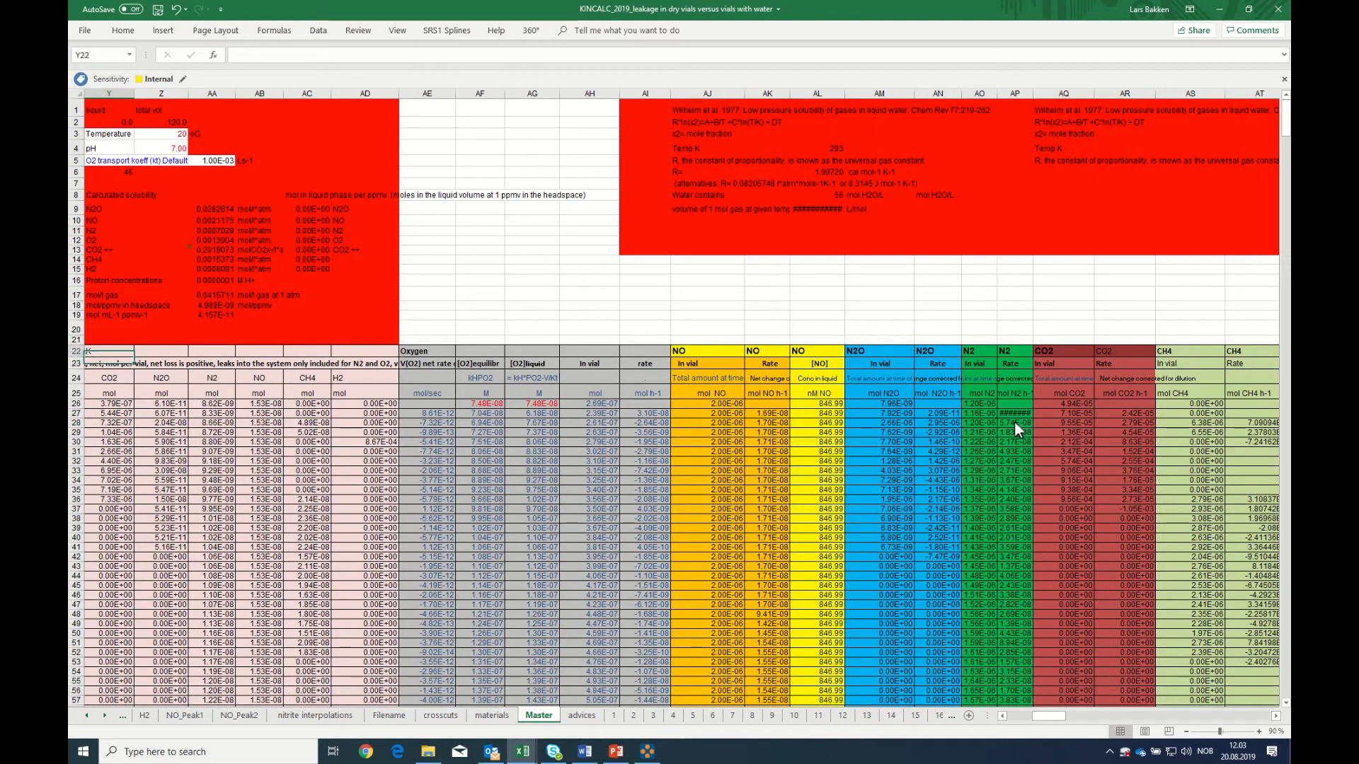
{"action": "key", "text": "Up"}
{"action": "key", "text": "Up"}
{"action": "key", "text": "Up"}
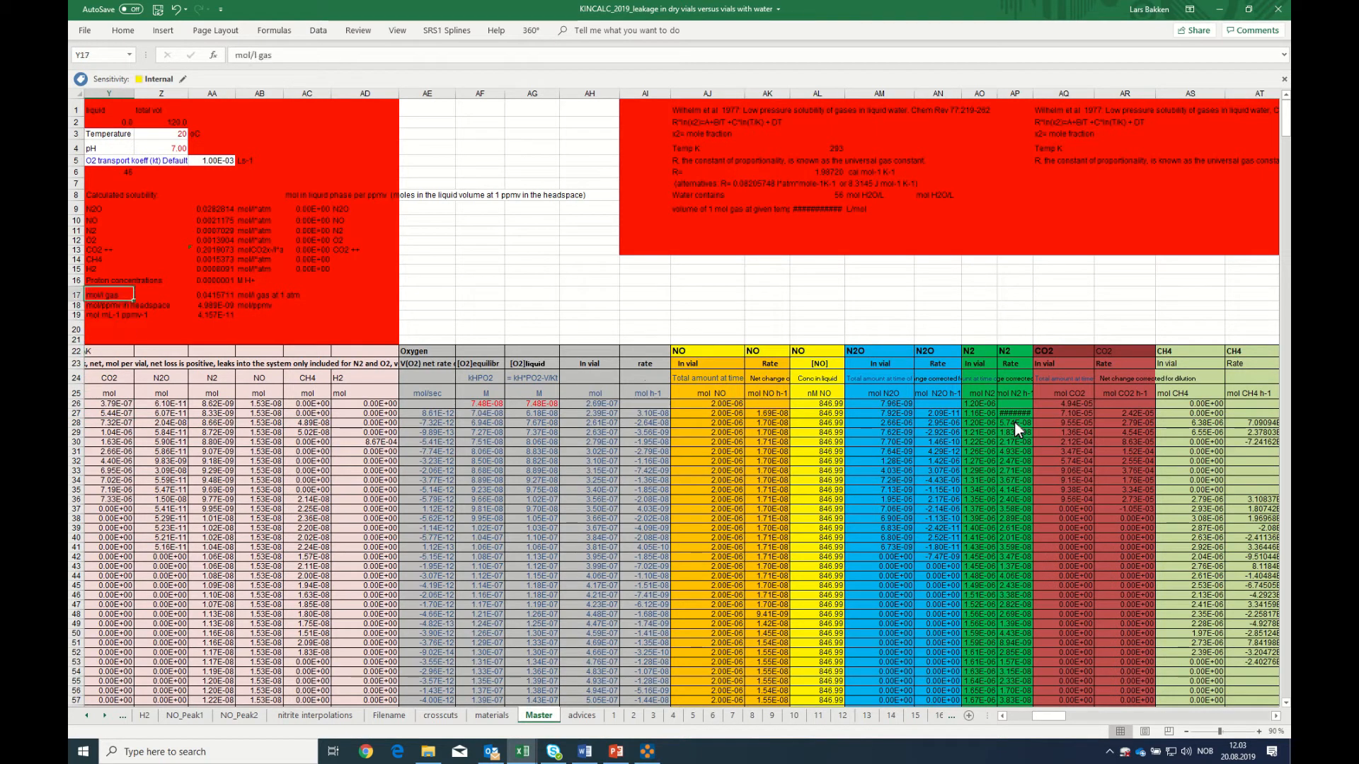
{"action": "key", "text": "Right"}
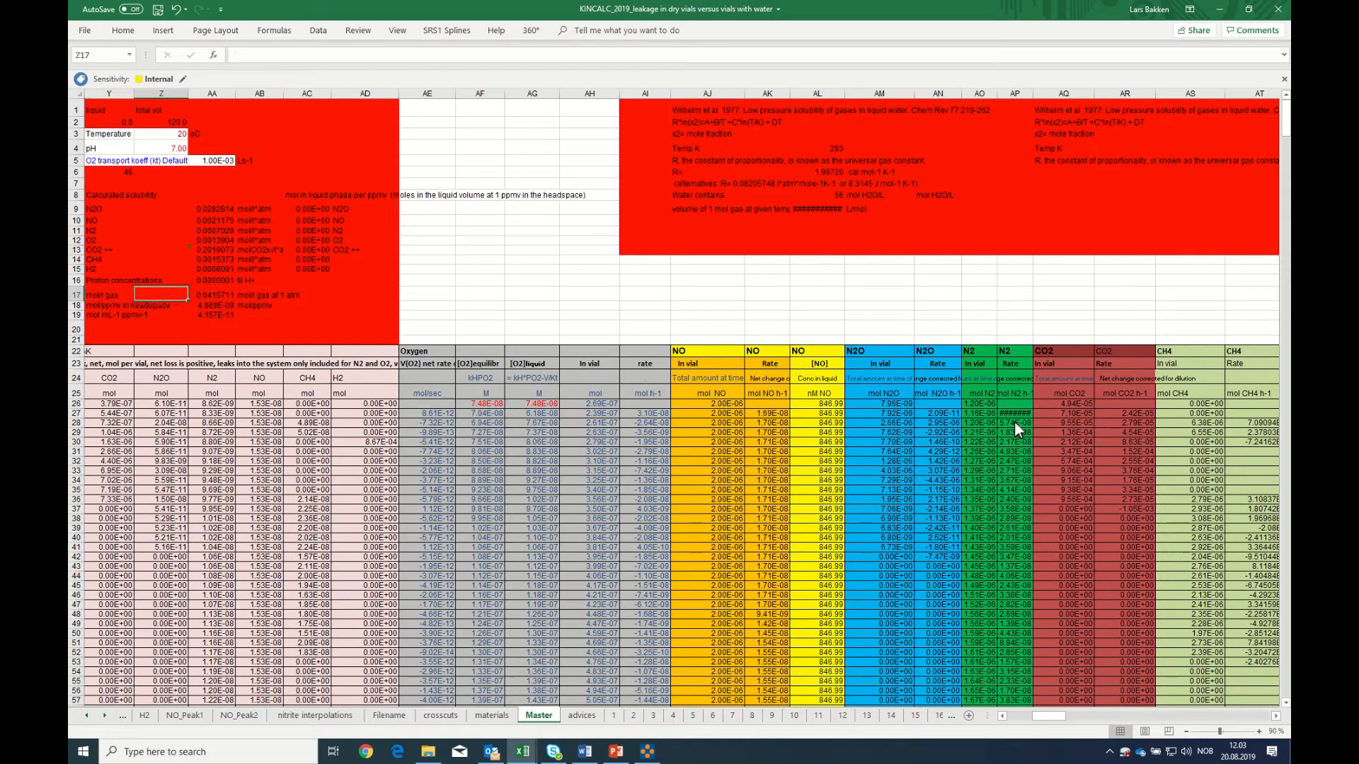
{"action": "key", "text": "Left"}
{"action": "key", "text": "Left"}
{"action": "key", "text": "Left"}
{"action": "key", "text": "Left"}
{"action": "key", "text": "Left"}
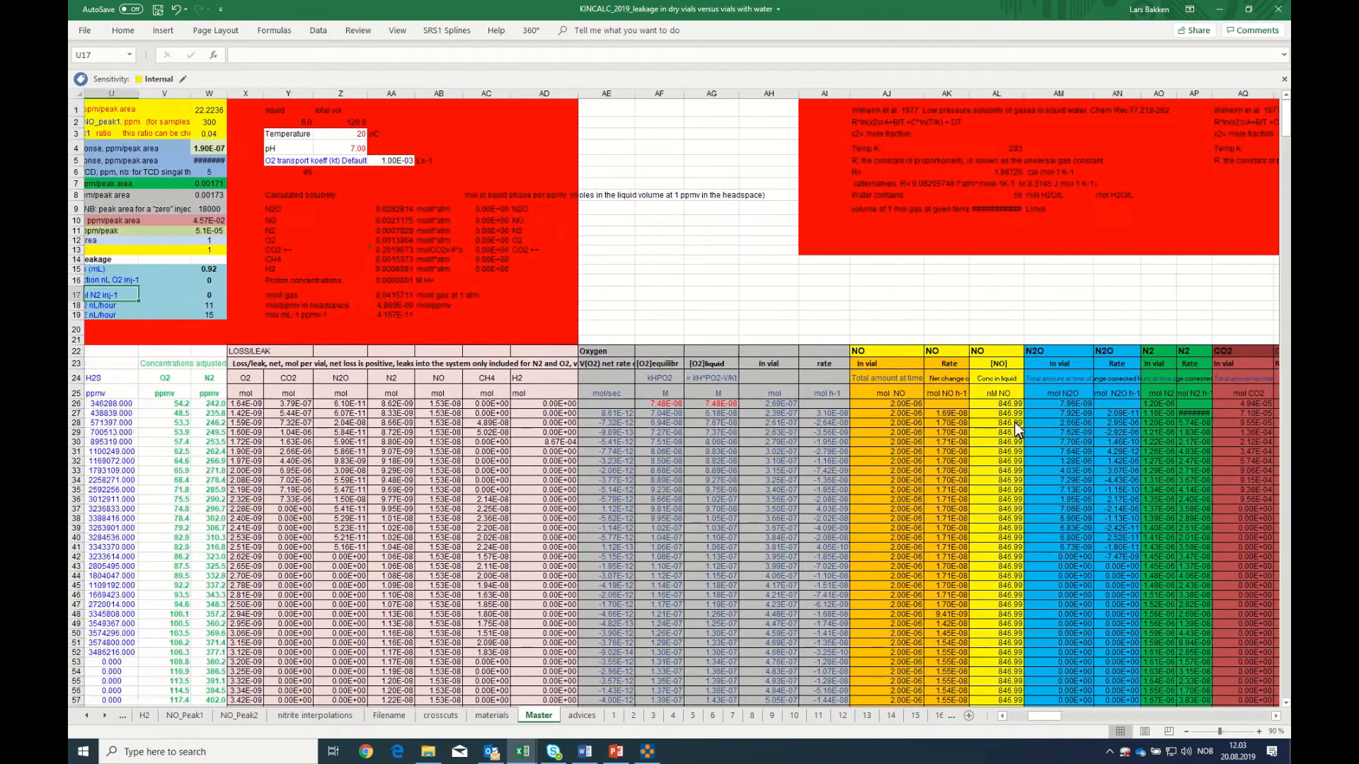
{"action": "key", "text": "Right"}
{"action": "key", "text": "Right"}
{"action": "key", "text": "Right"}
{"action": "key", "text": "Right"}
{"action": "key", "text": "Right"}
{"action": "key", "text": "Right"}
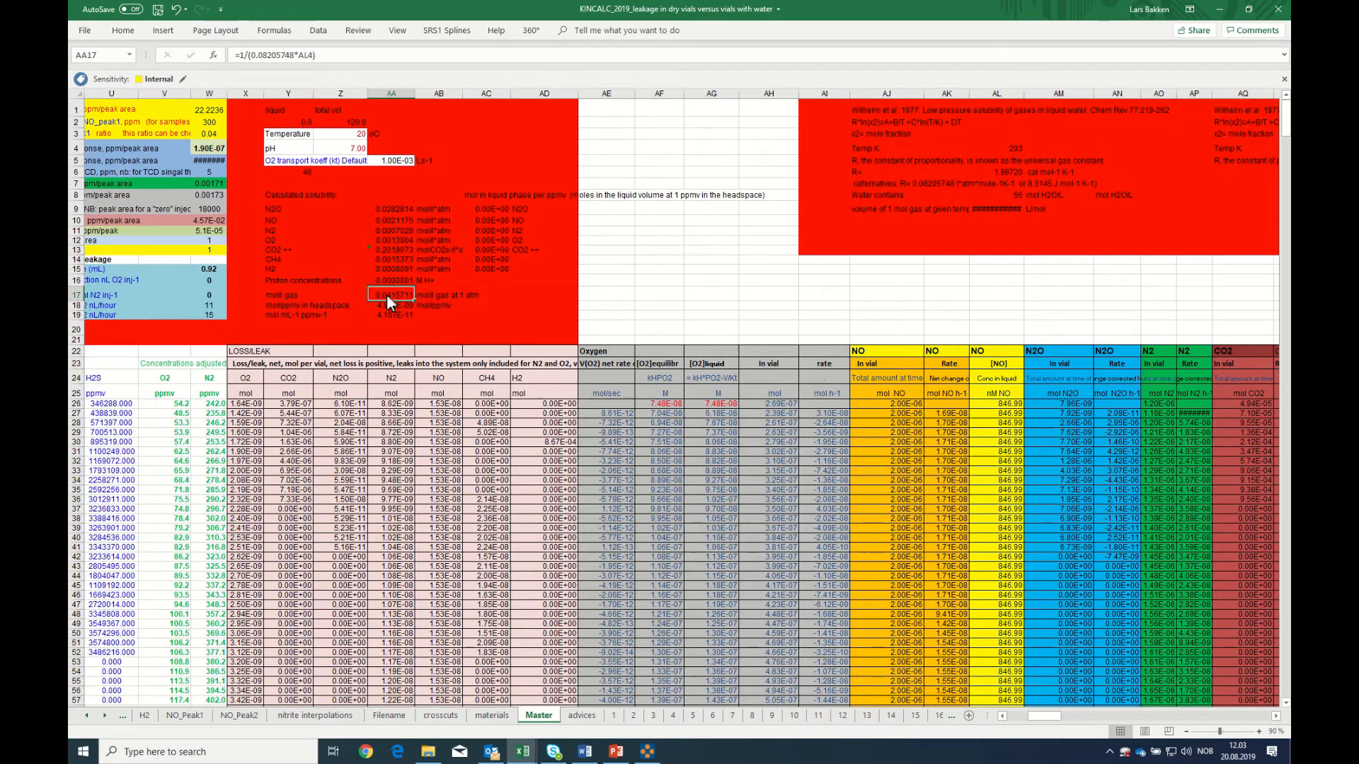
{"action": "left_click", "coordinate": [353, 134]}
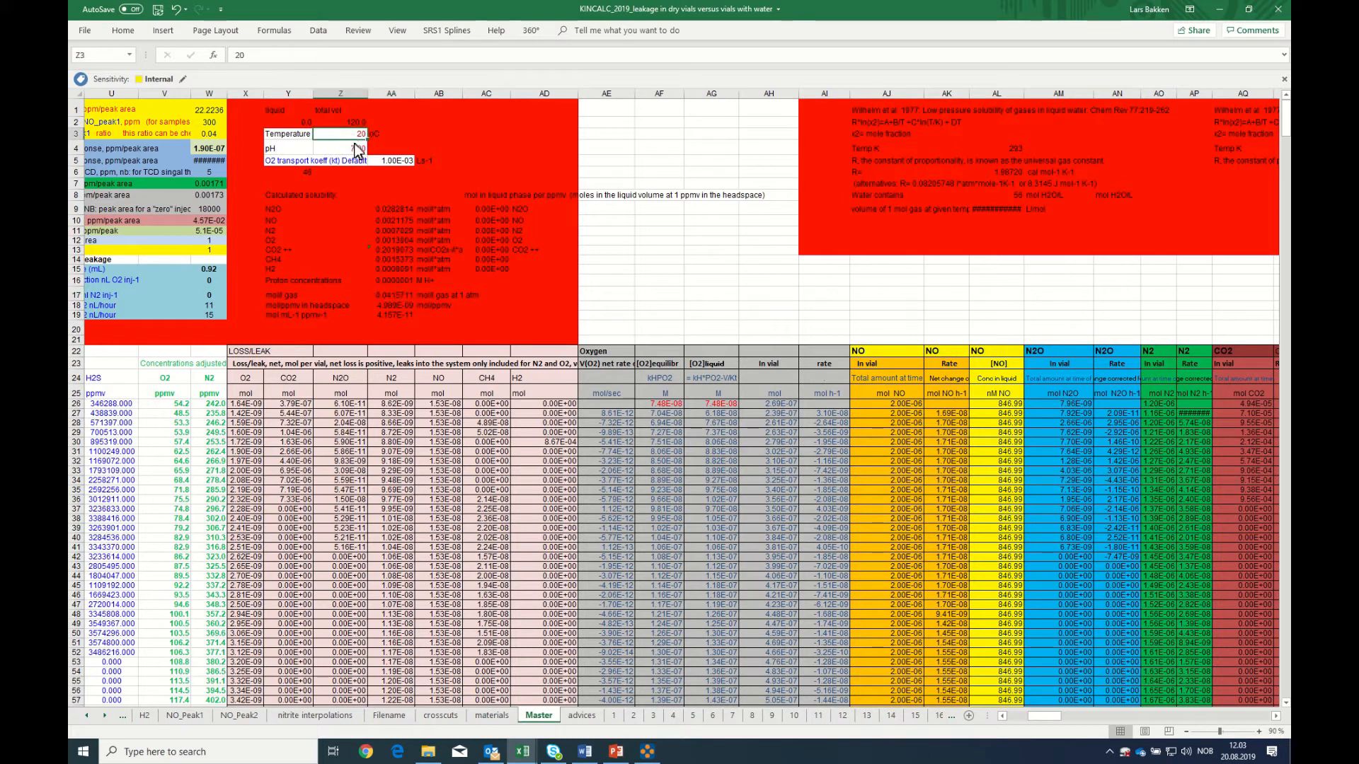
{"action": "left_click", "coordinate": [393, 305]}
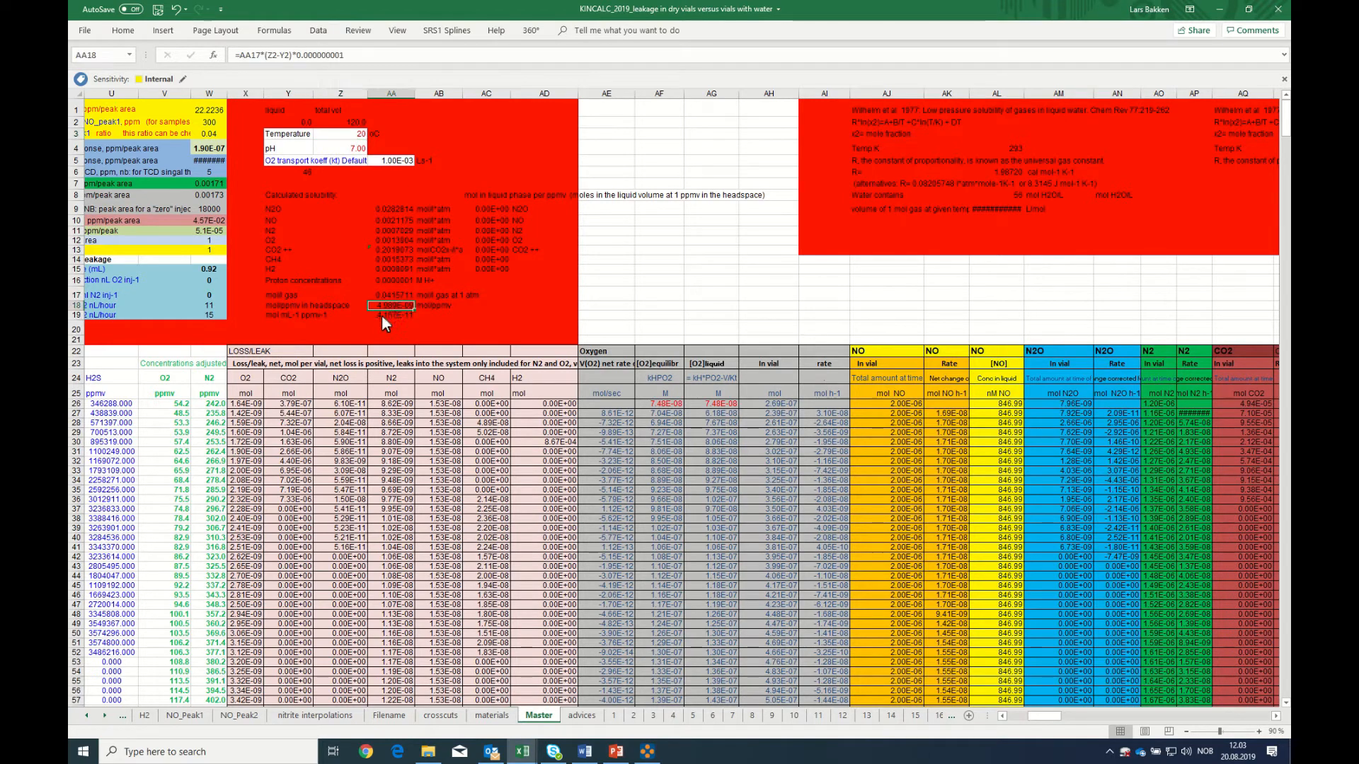
{"action": "left_click", "coordinate": [388, 298]}
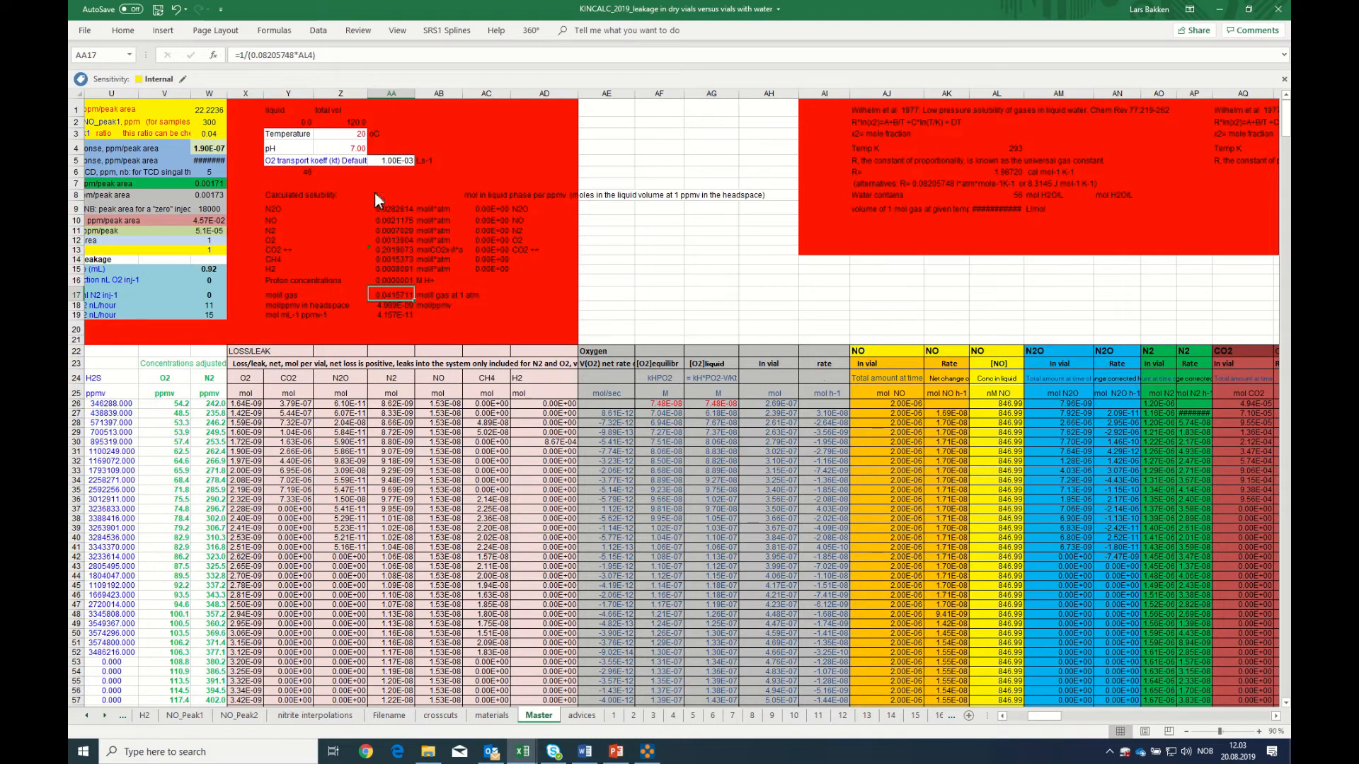
Test the temperature dependence of the gas calculations by setting Z3 to 10, and restore it to 20
{"action": "left_click", "coordinate": [355, 135]}
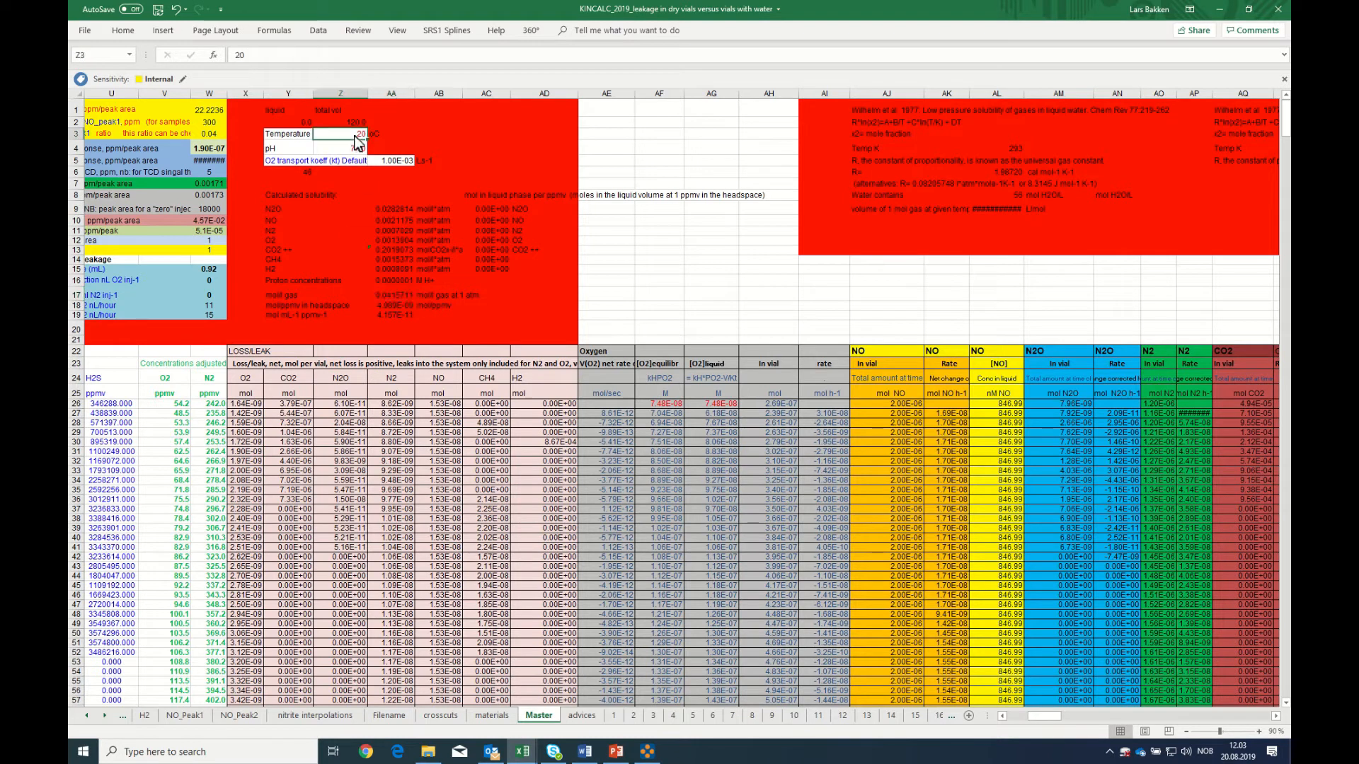
{"action": "type", "text": "1"}
{"action": "key", "text": "Return"}
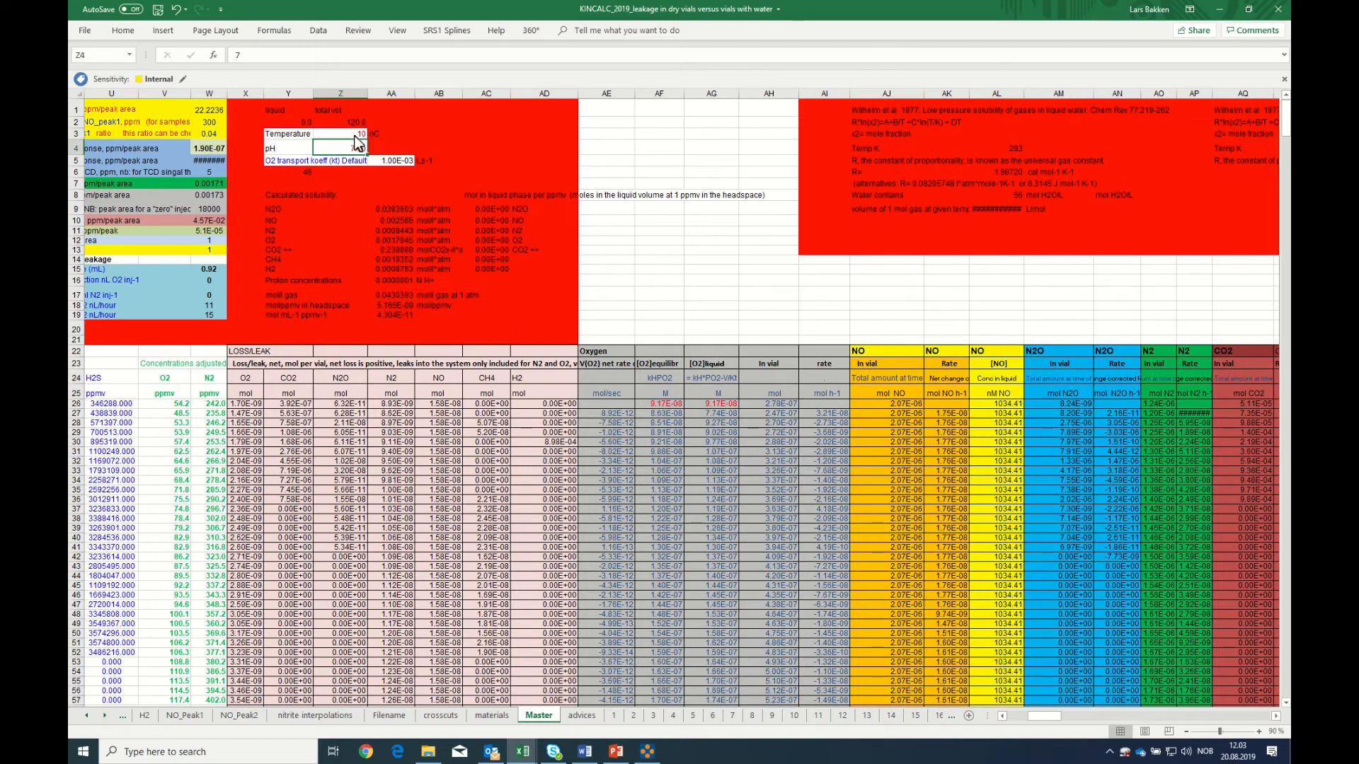
{"action": "left_click", "coordinate": [359, 137]}
{"action": "type", "text": "2"}
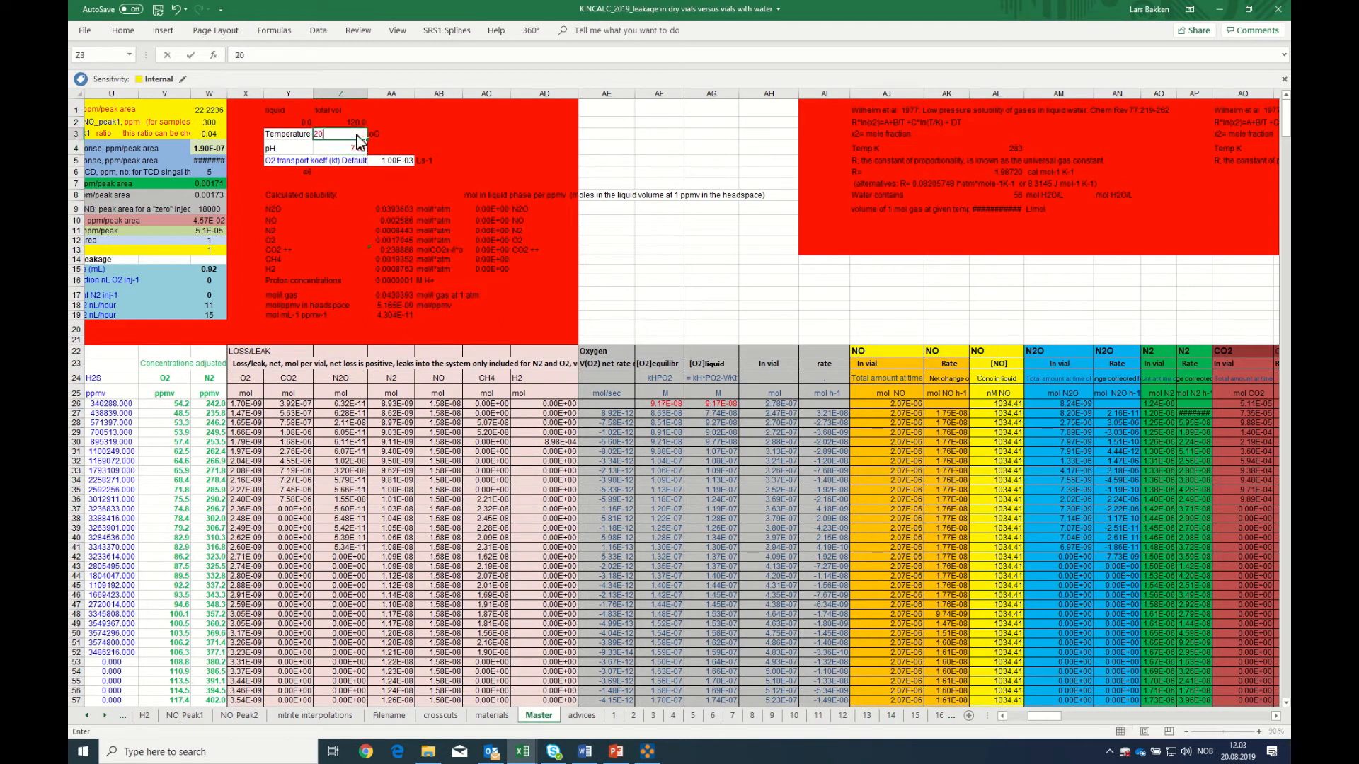
{"action": "key", "text": "Return"}
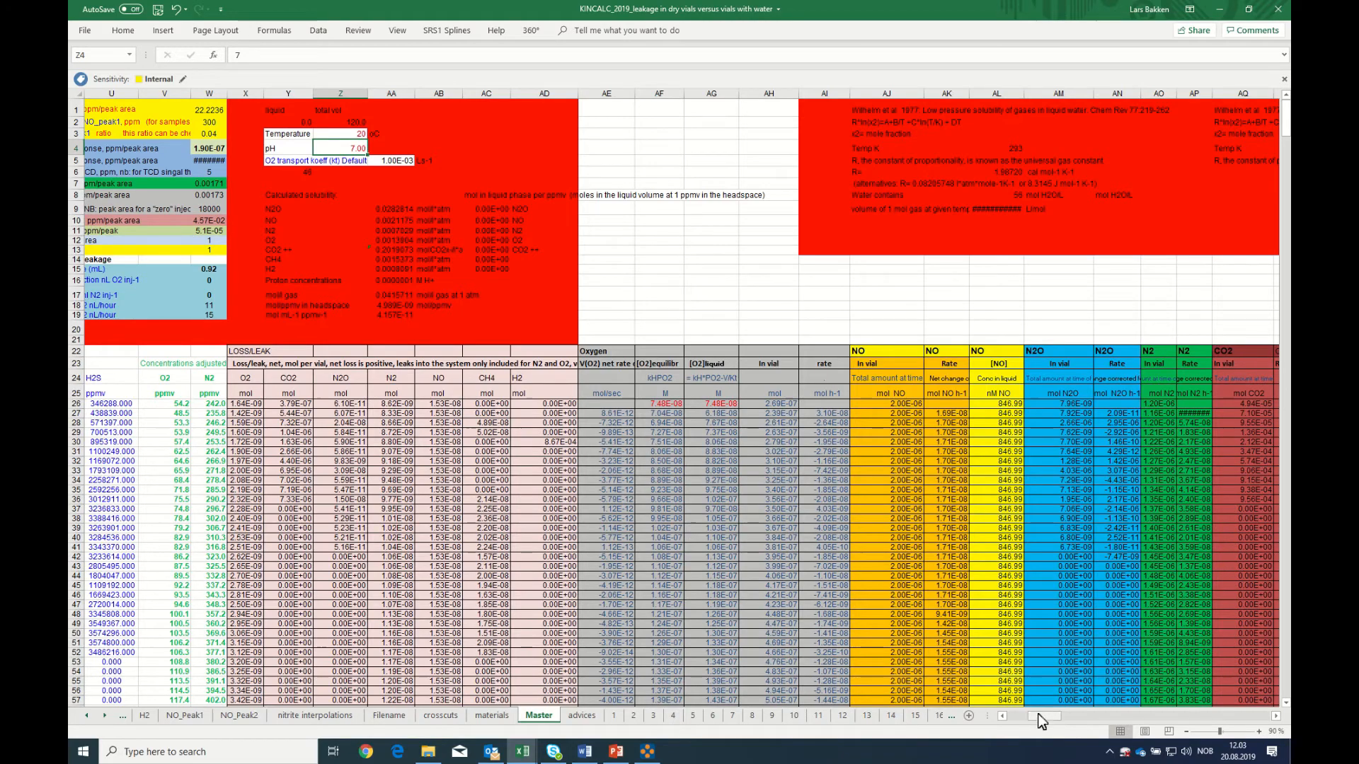
Enter the label "mol volume" in cell BW20, above the blank columns beyond total Eflow
{"action": "left_click_drag", "start_coordinate": [1040, 717], "coordinate": [1054, 719]}
{"action": "left_click", "coordinate": [184, 425]}
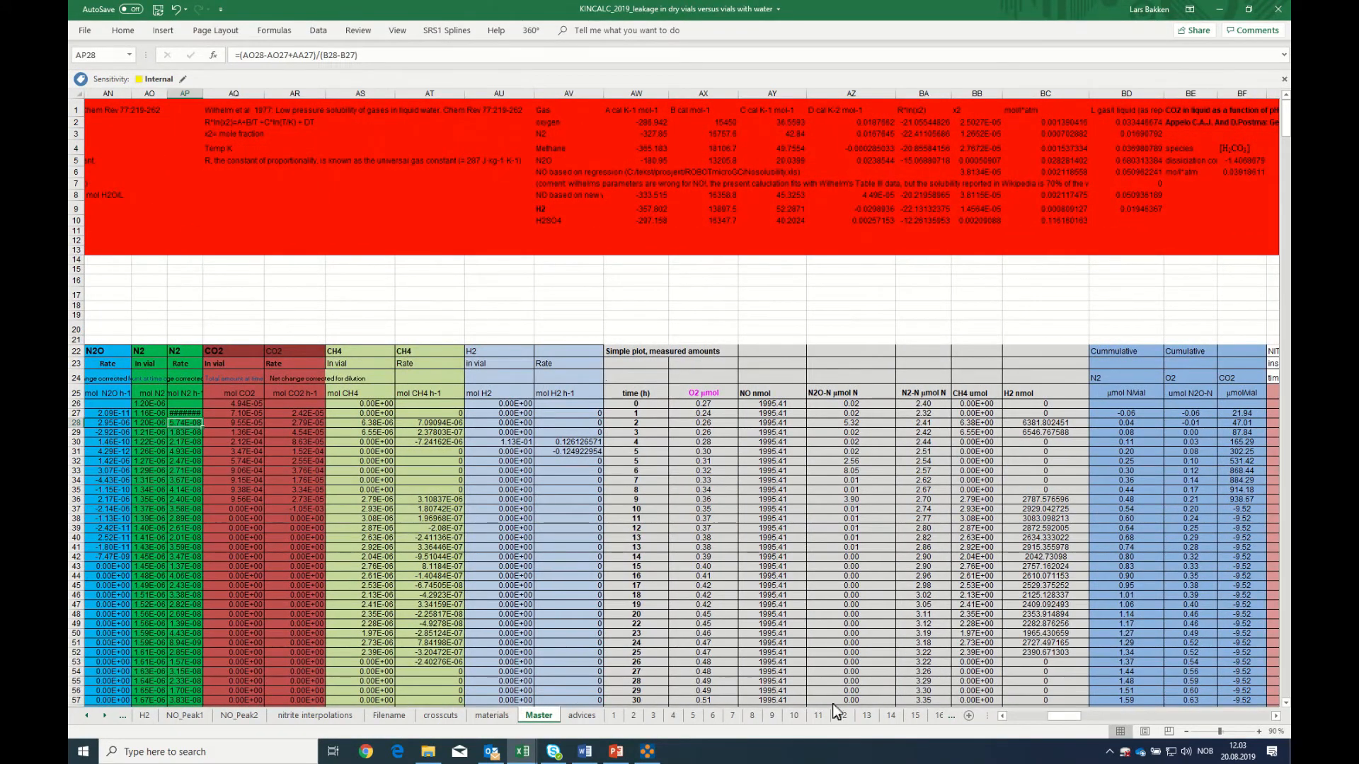
{"action": "left_click_drag", "start_coordinate": [1056, 716], "coordinate": [1076, 721]}
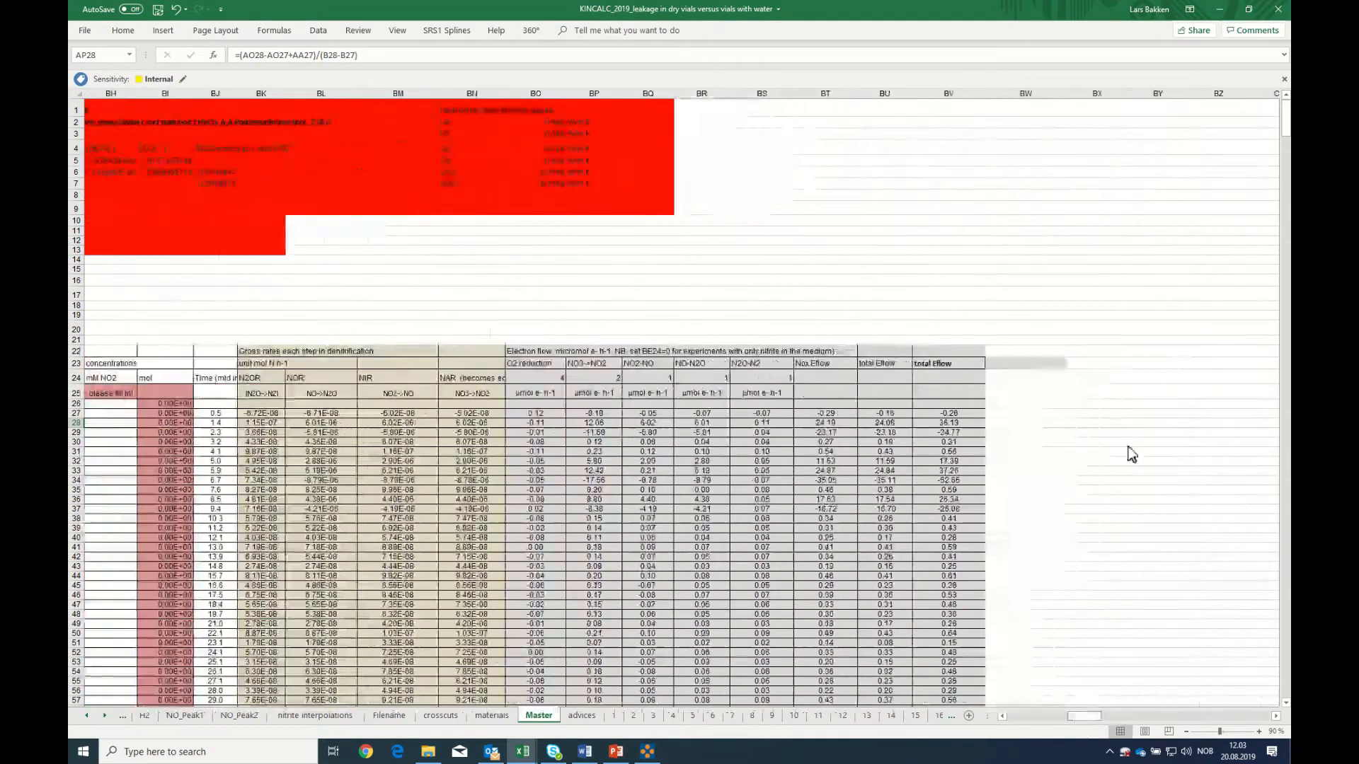
{"action": "left_click", "coordinate": [1089, 364]}
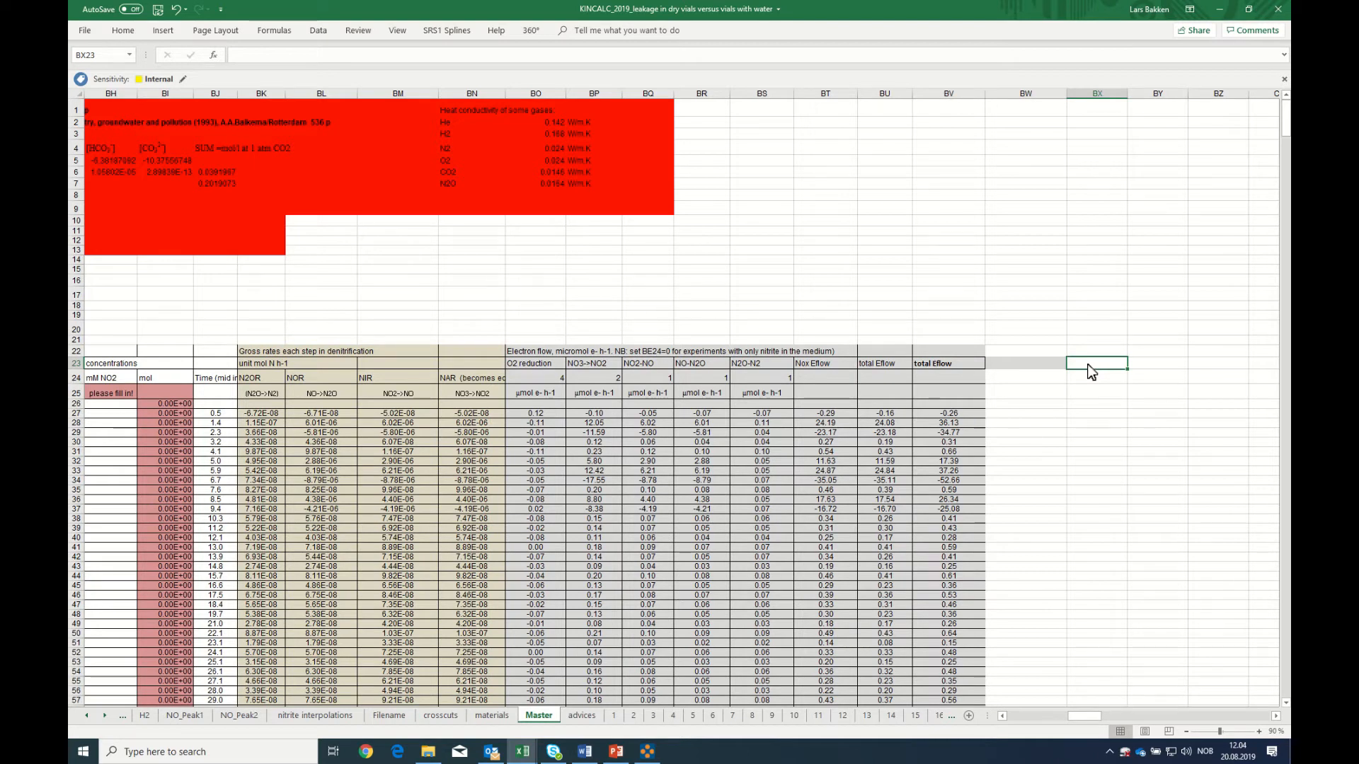
{"action": "key", "text": "Up"}
{"action": "key", "text": "Up"}
{"action": "key", "text": "Up"}
{"action": "key", "text": "Left"}
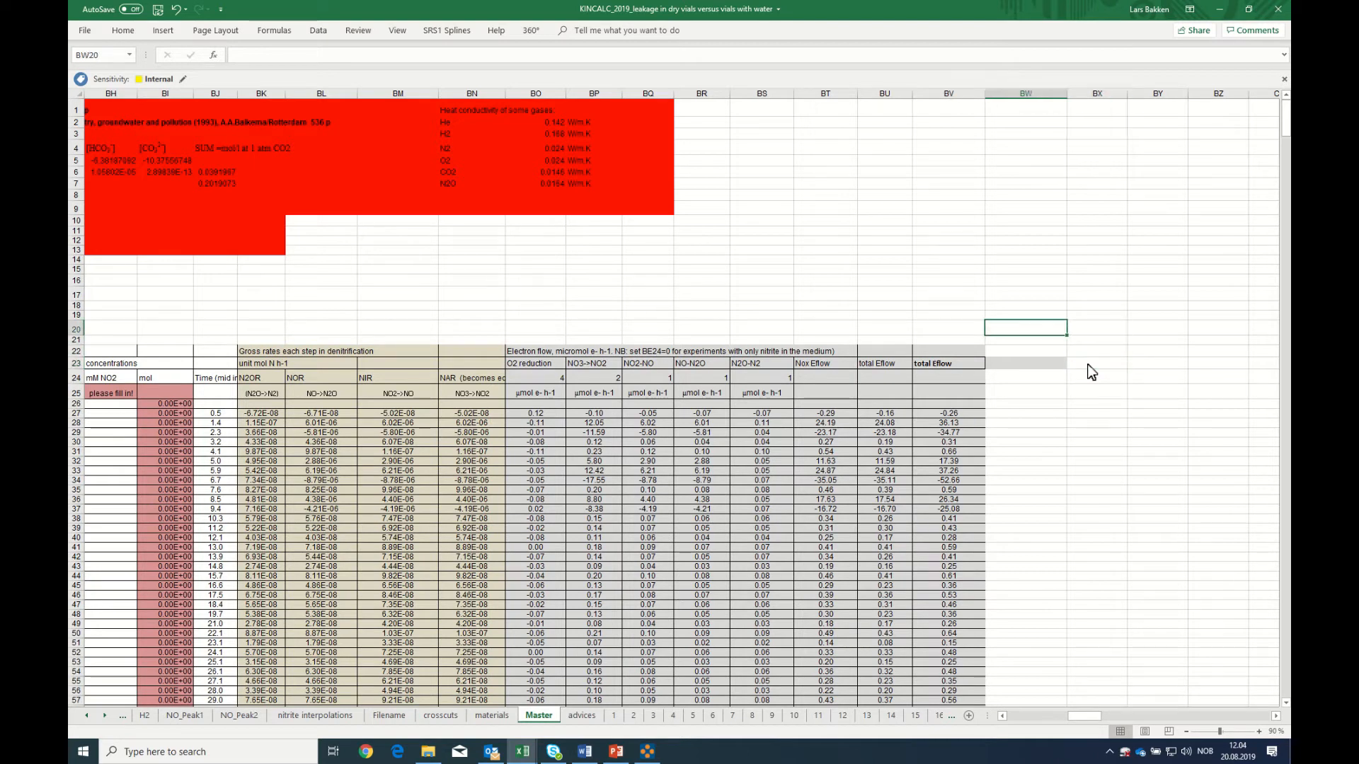
{"action": "type", "text": "mol"}
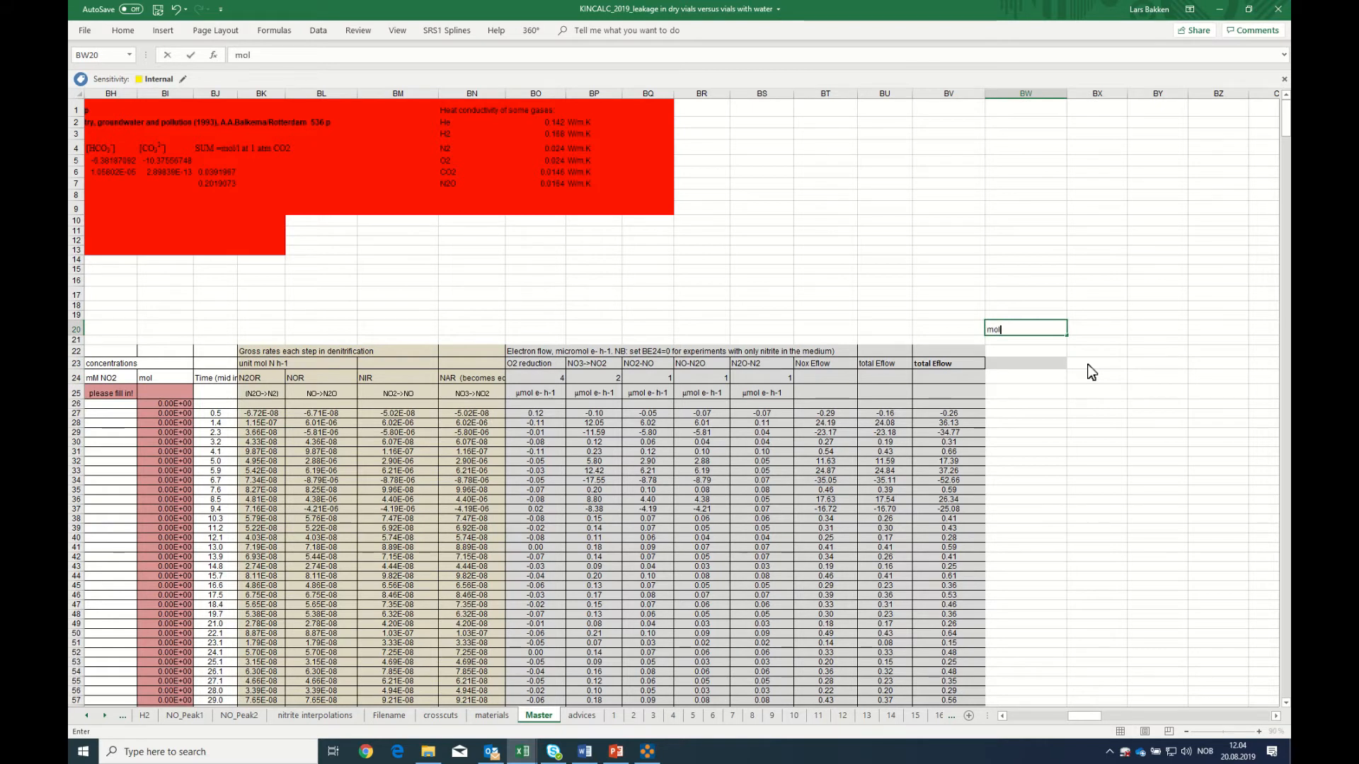
{"action": "type", "text": " volume"}
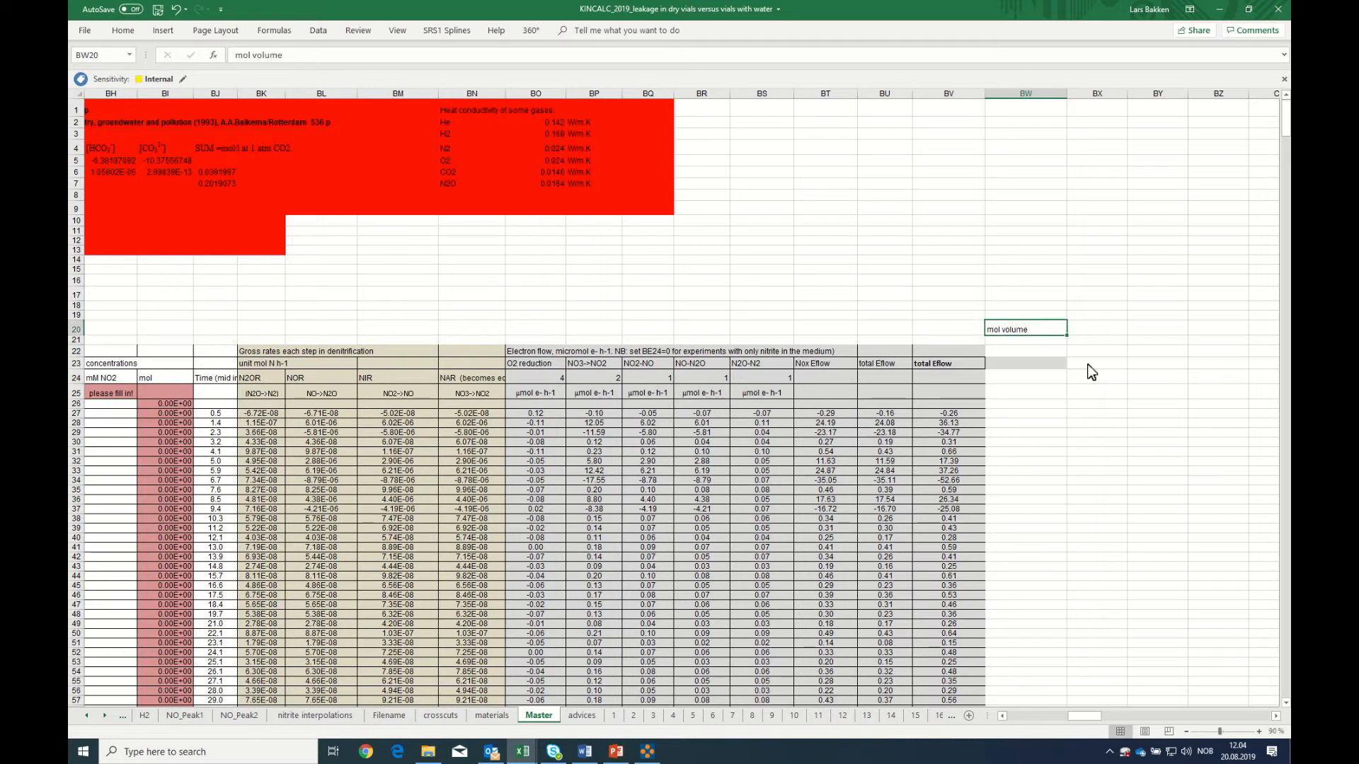
Calculate the mol volume in BX20 as the inverse of the mol/l gas value, using =1/AA17
{"action": "key", "text": "Tab"}
{"action": "type", "text": "=1/"}
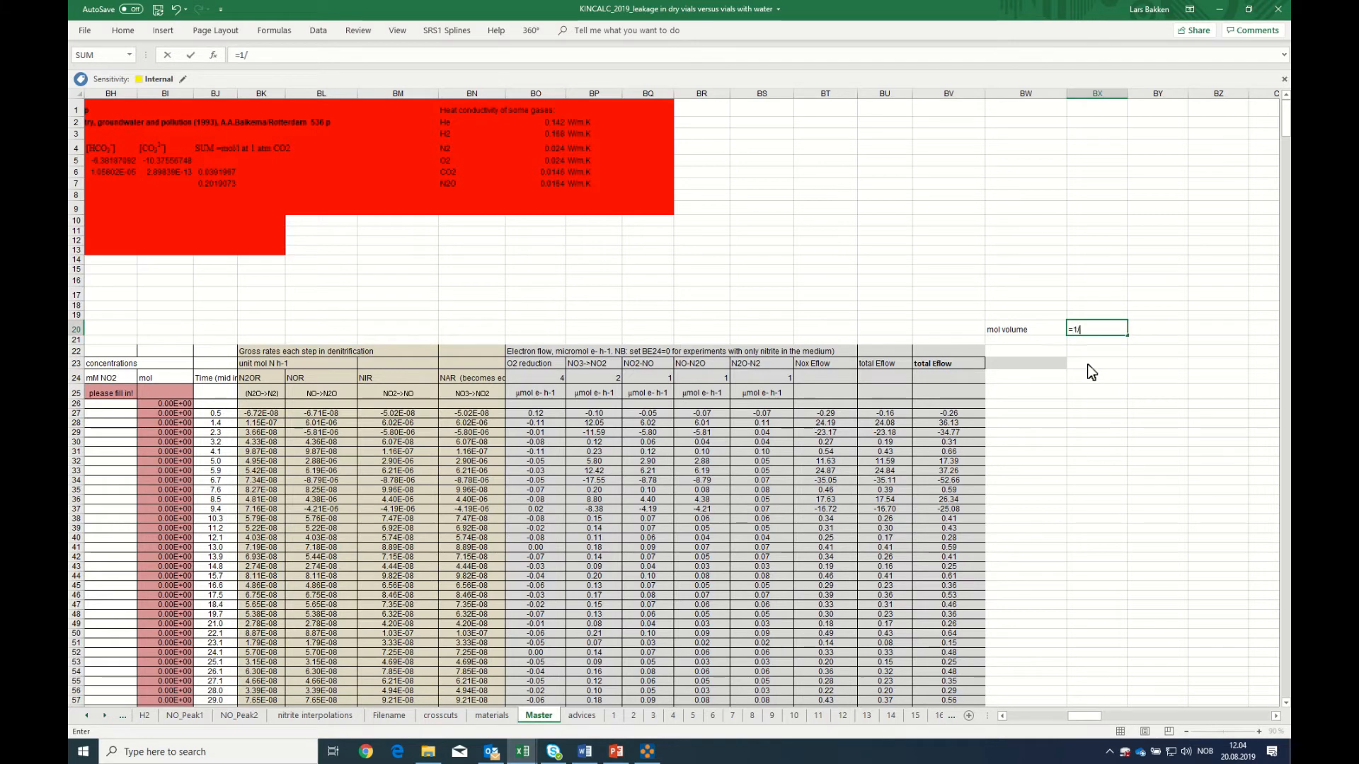
{"action": "left_click_drag", "start_coordinate": [1083, 722], "coordinate": [1041, 720]}
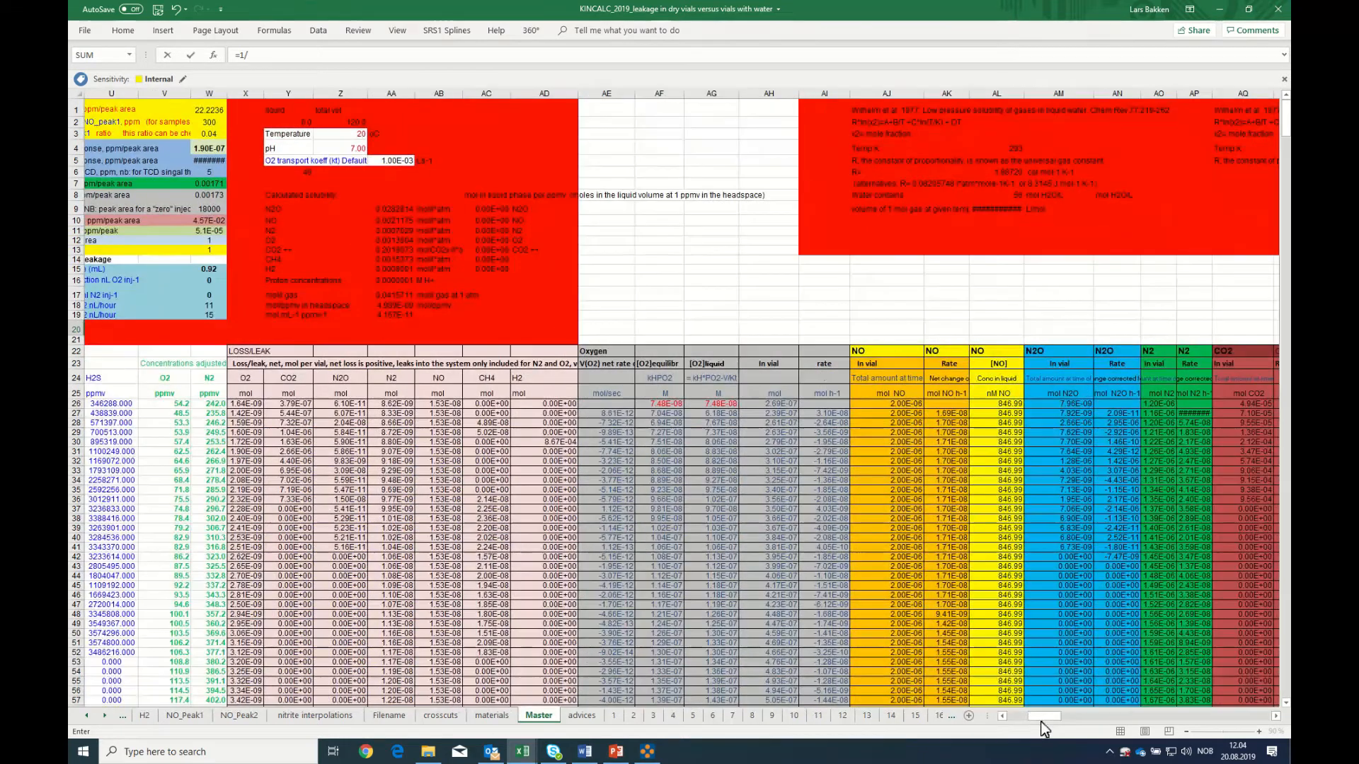
{"action": "left_click", "coordinate": [393, 295]}
{"action": "key", "text": "Return"}
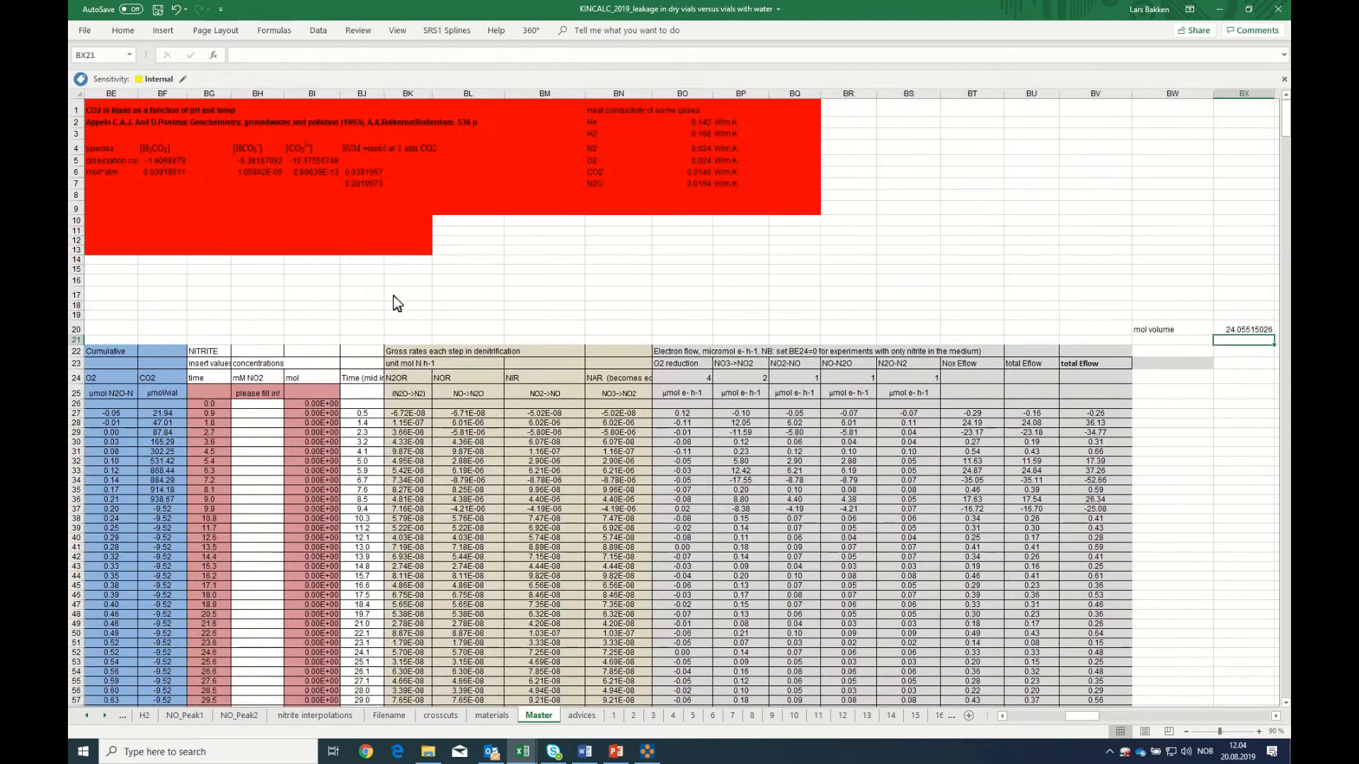
{"action": "left_click", "coordinate": [1240, 330]}
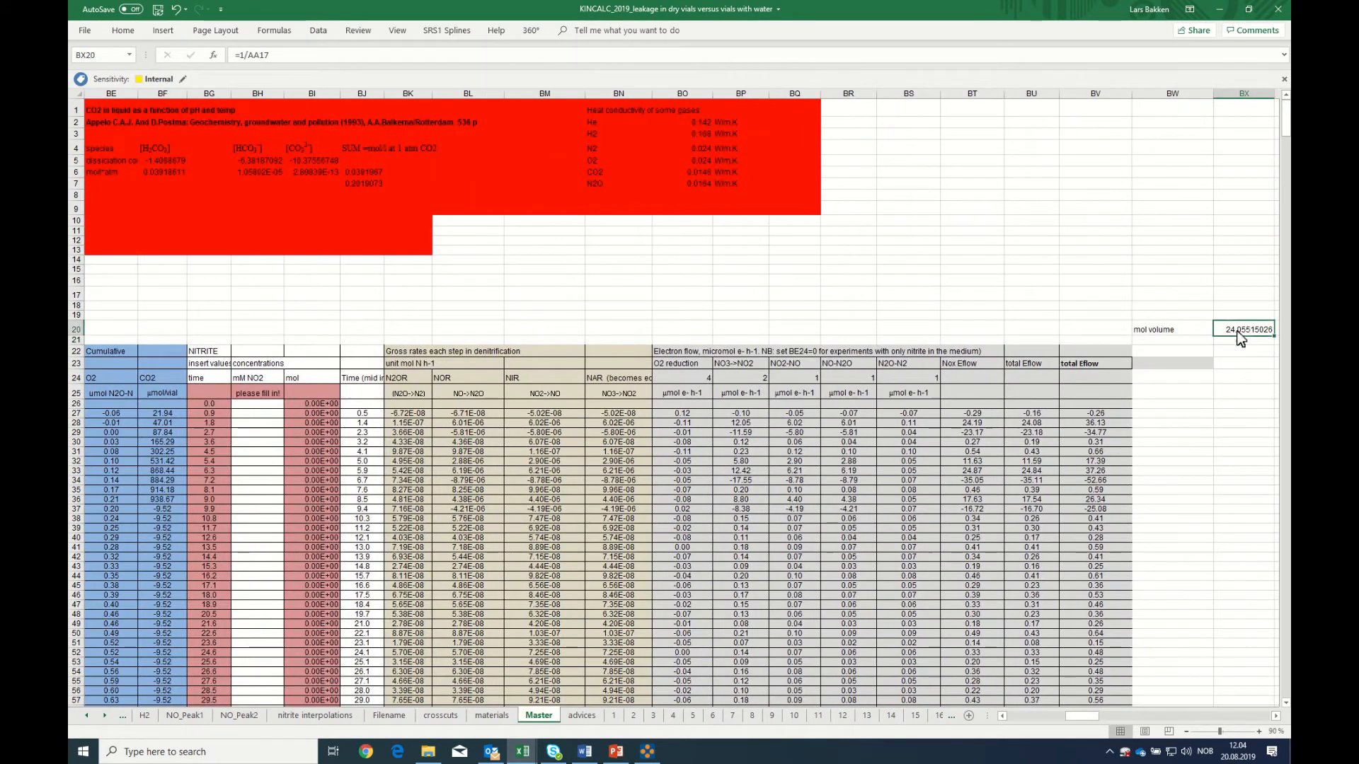
Enter the unit "l/mol" in BY20, beside the calculated mol volume
{"action": "left_click", "coordinate": [1274, 718]}
{"action": "left_click", "coordinate": [1274, 718]}
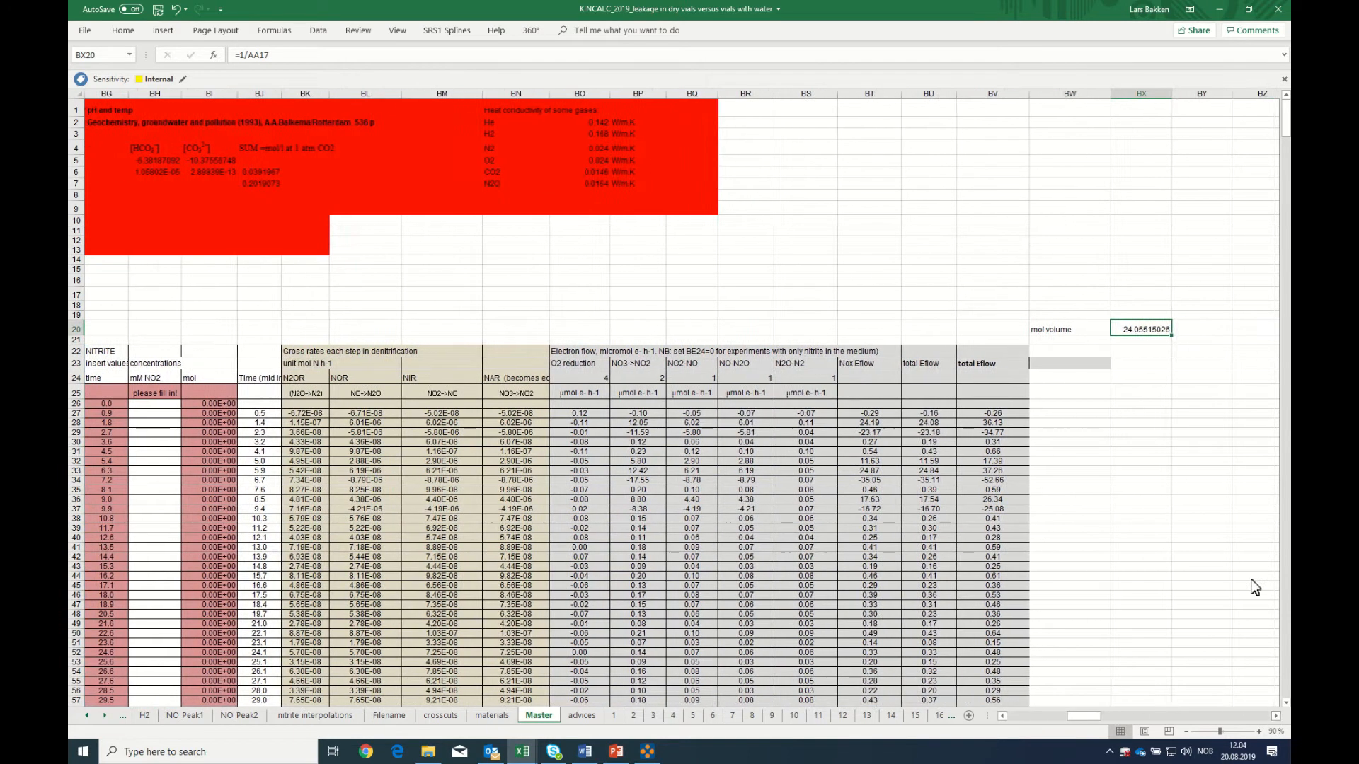
{"action": "left_click", "coordinate": [1200, 330]}
{"action": "type", "text": "l/mol"}
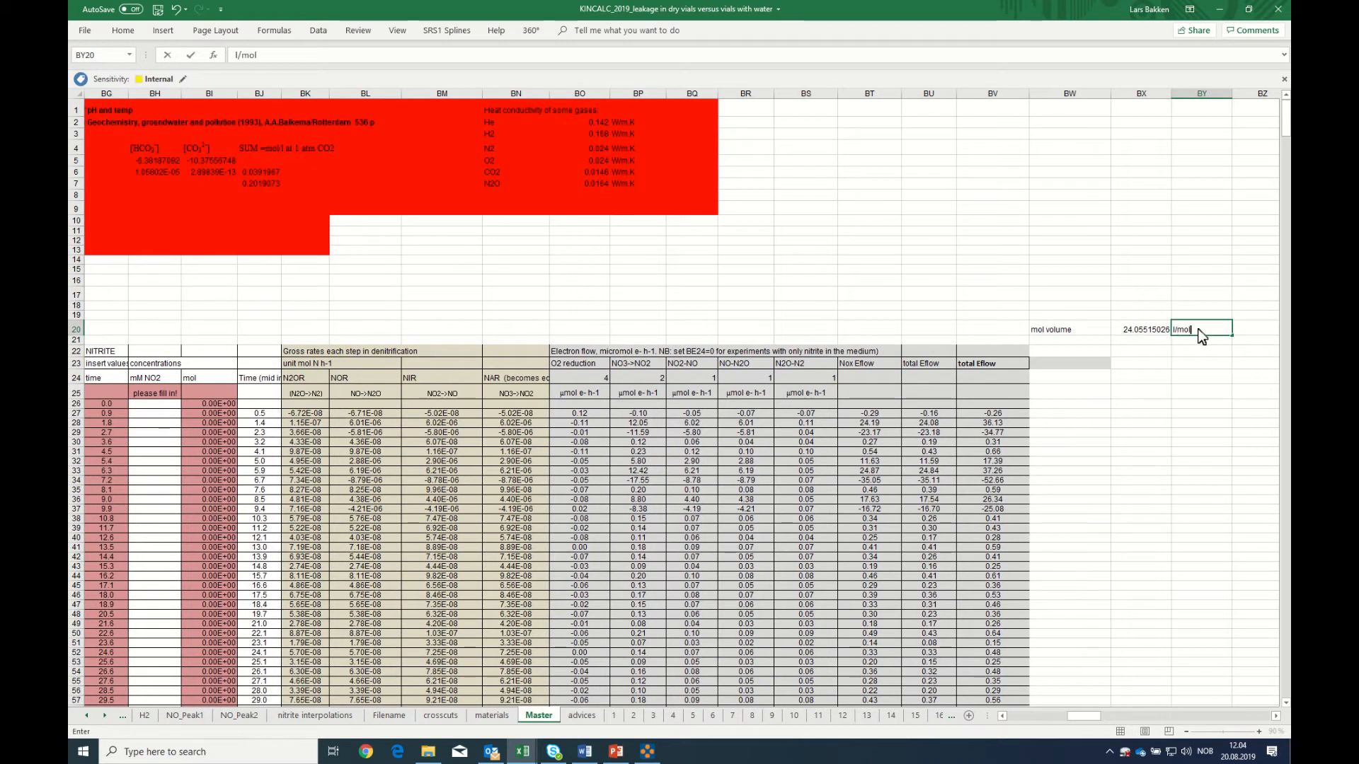
{"action": "key", "text": "Return"}
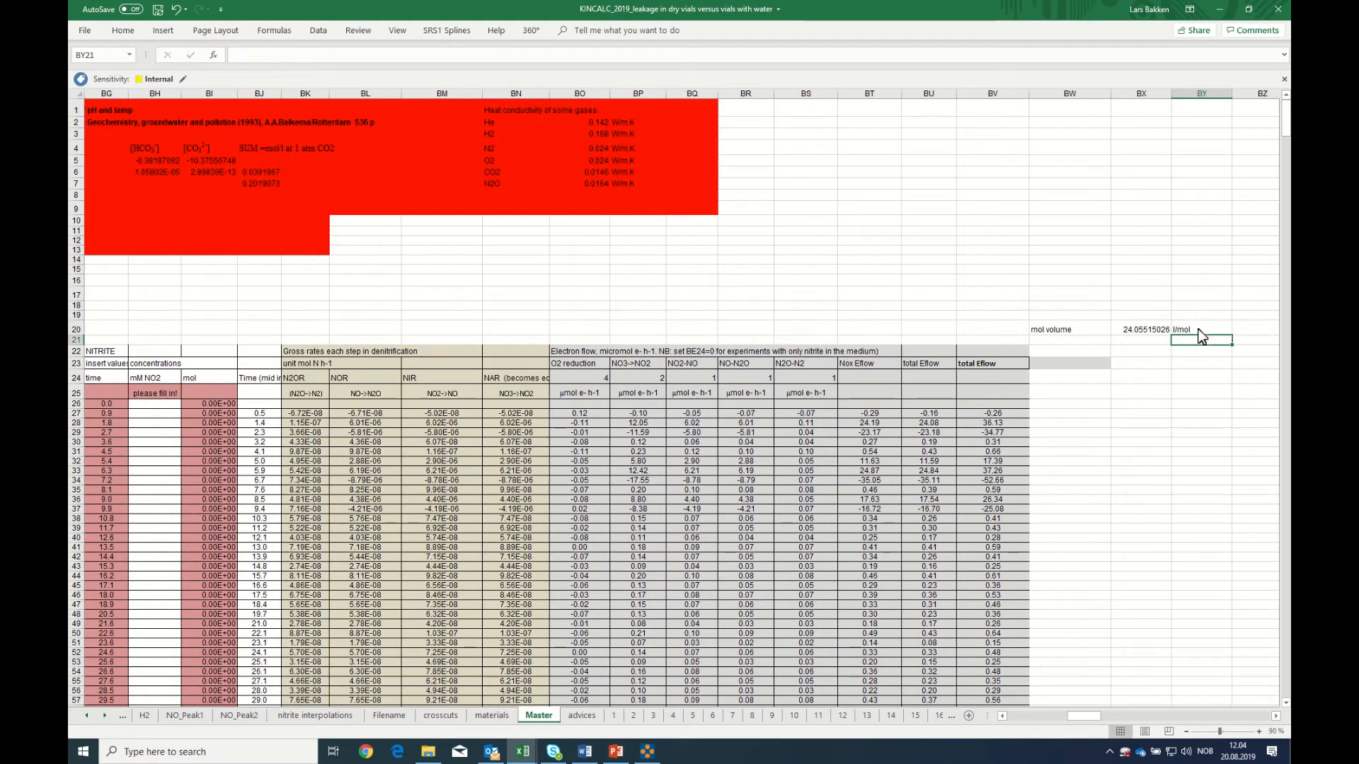
Link BX27 to the first N2 rate value with the formula =AP27
{"action": "left_click", "coordinate": [1137, 419]}
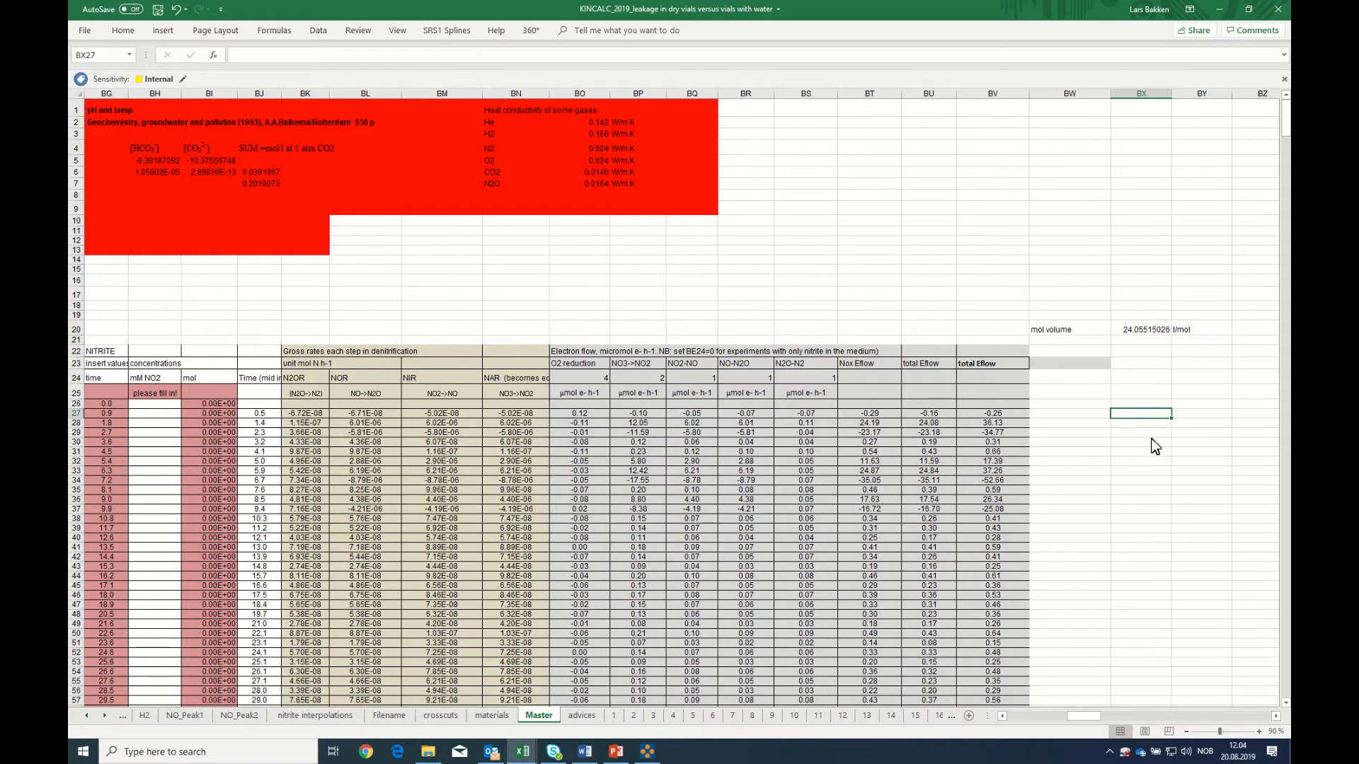
{"action": "type", "text": "="}
{"action": "left_click_drag", "start_coordinate": [1090, 716], "coordinate": [1062, 716]}
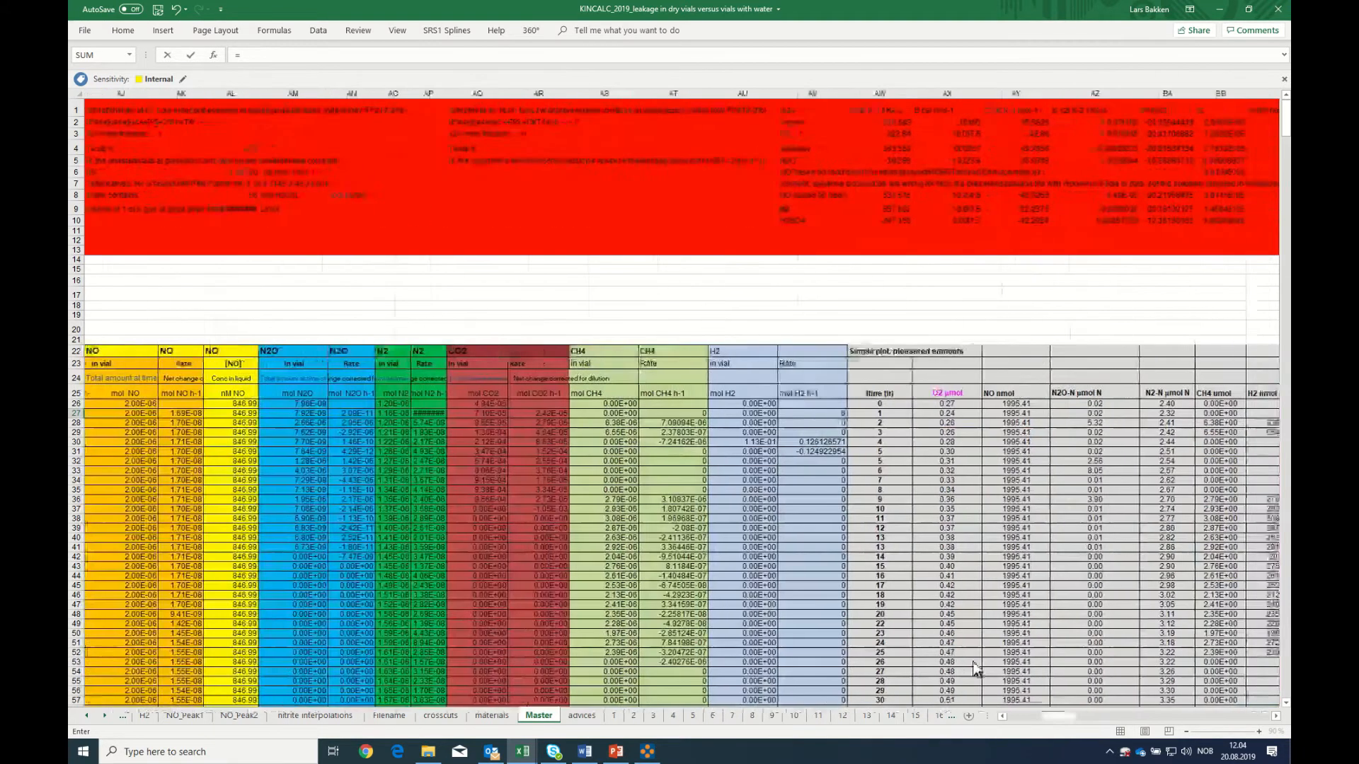
{"action": "left_click", "coordinate": [430, 413]}
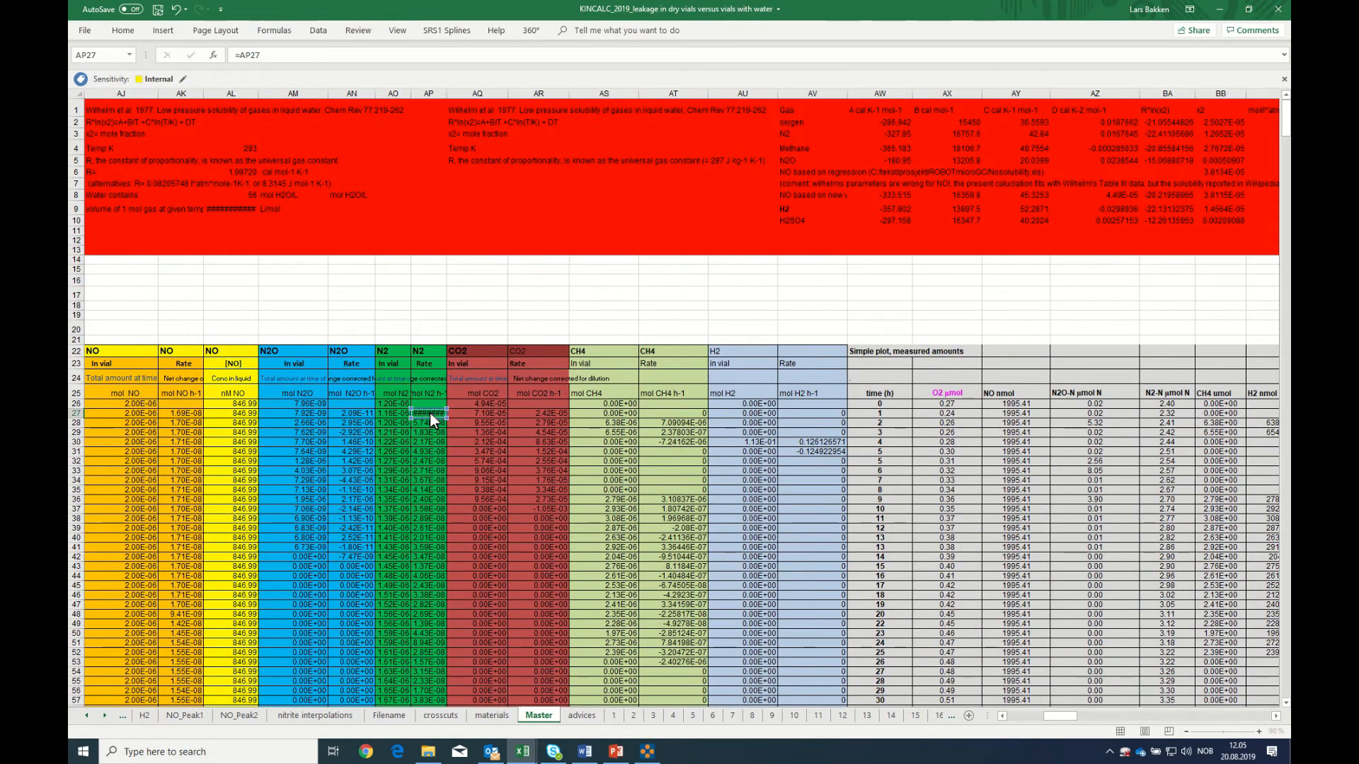
{"action": "key", "text": "Return"}
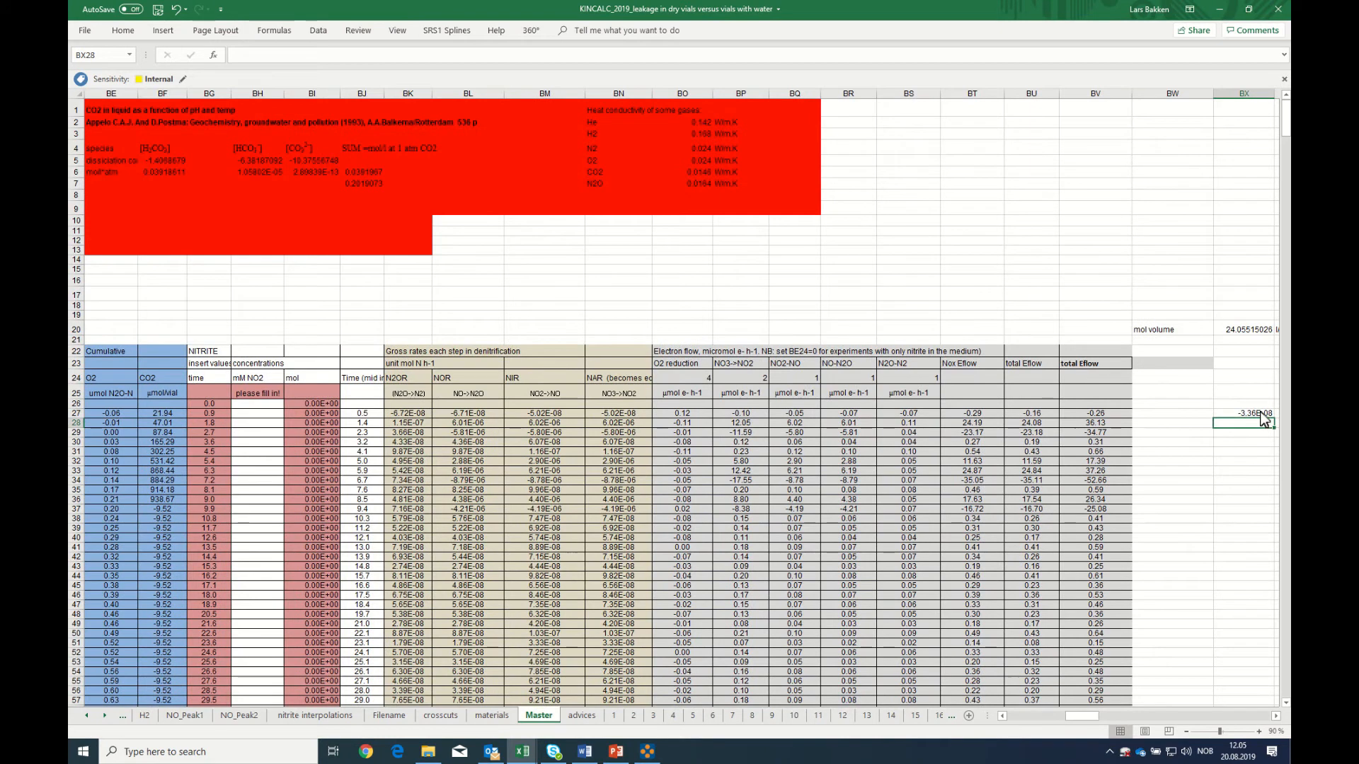
{"action": "left_click", "coordinate": [1249, 415]}
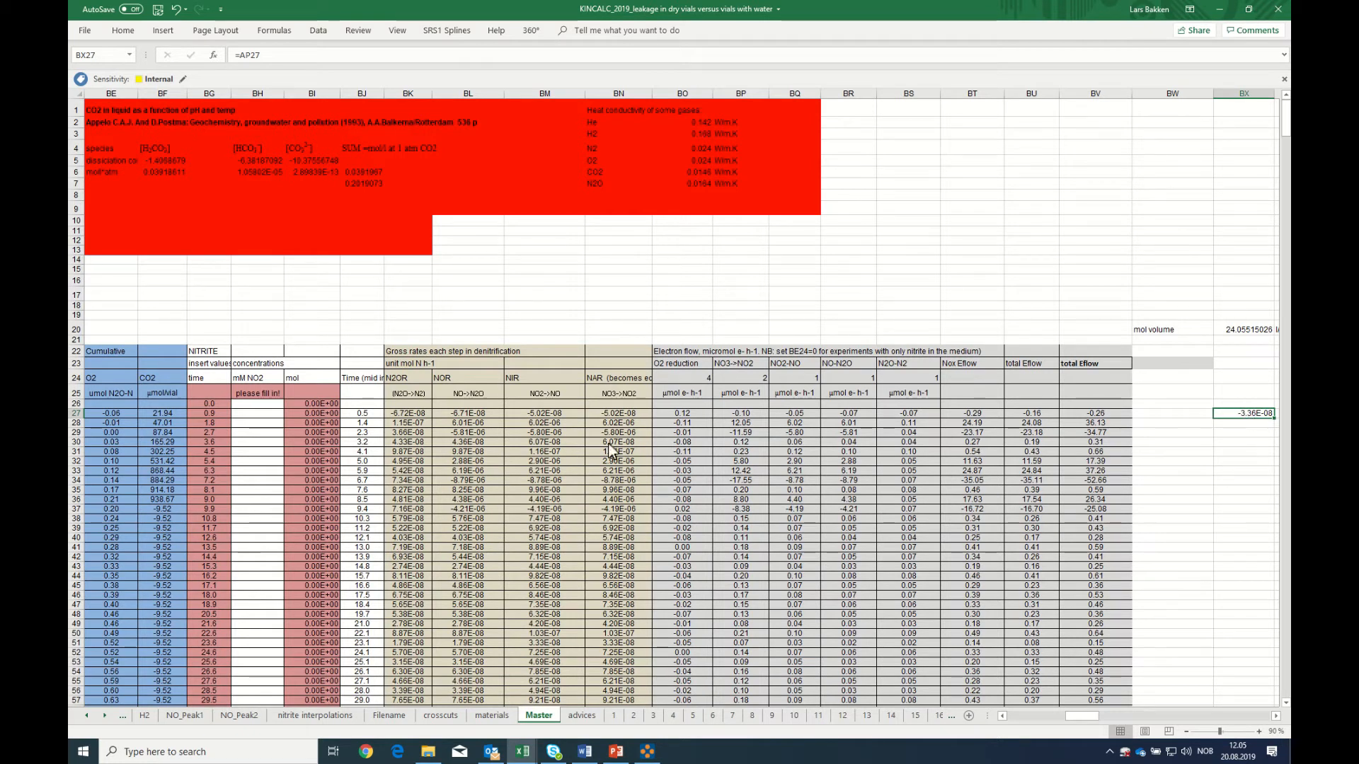
Enter the column header "nl N2 inj-1" in BX23, above the linked N2 rate
{"action": "scroll", "coordinate": [673, 403], "scroll_direction": "down", "scroll_amount": 4}
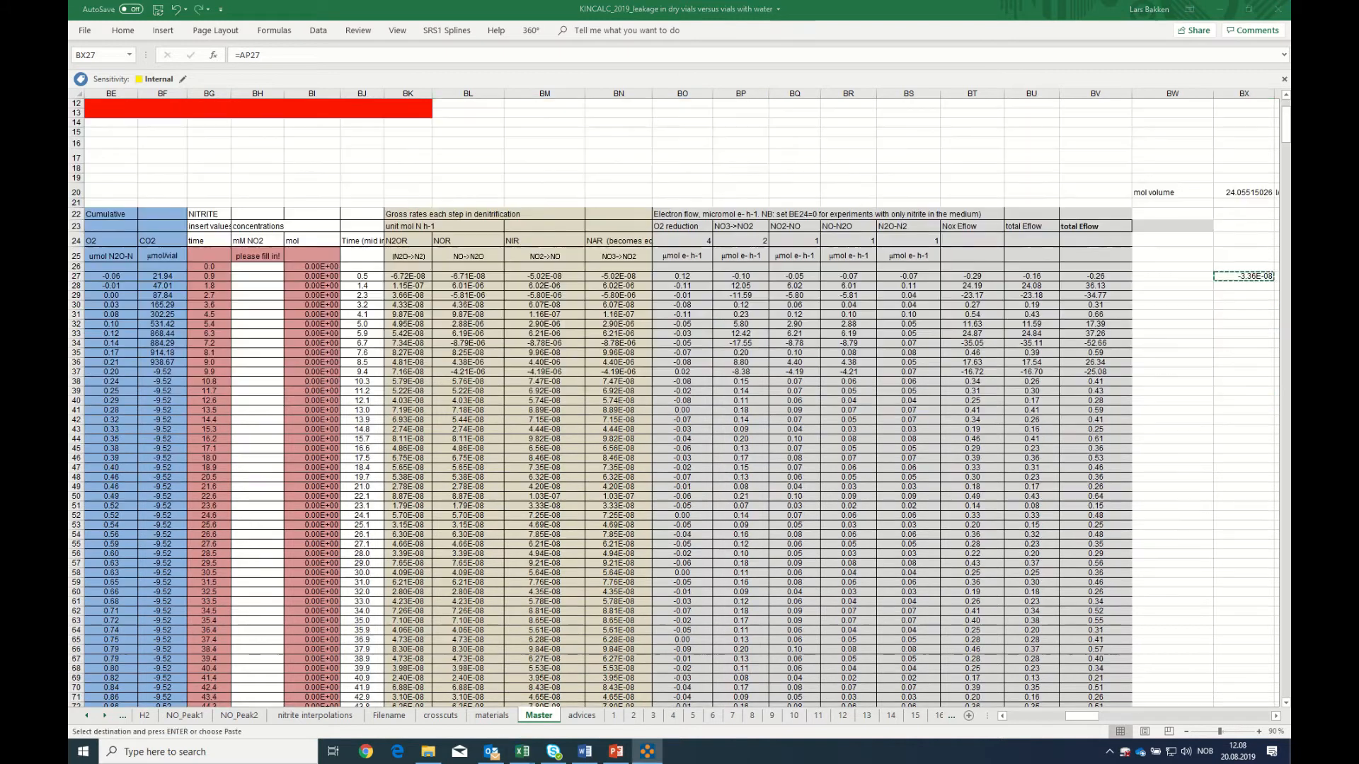
{"action": "key", "text": "ctrl+c"}
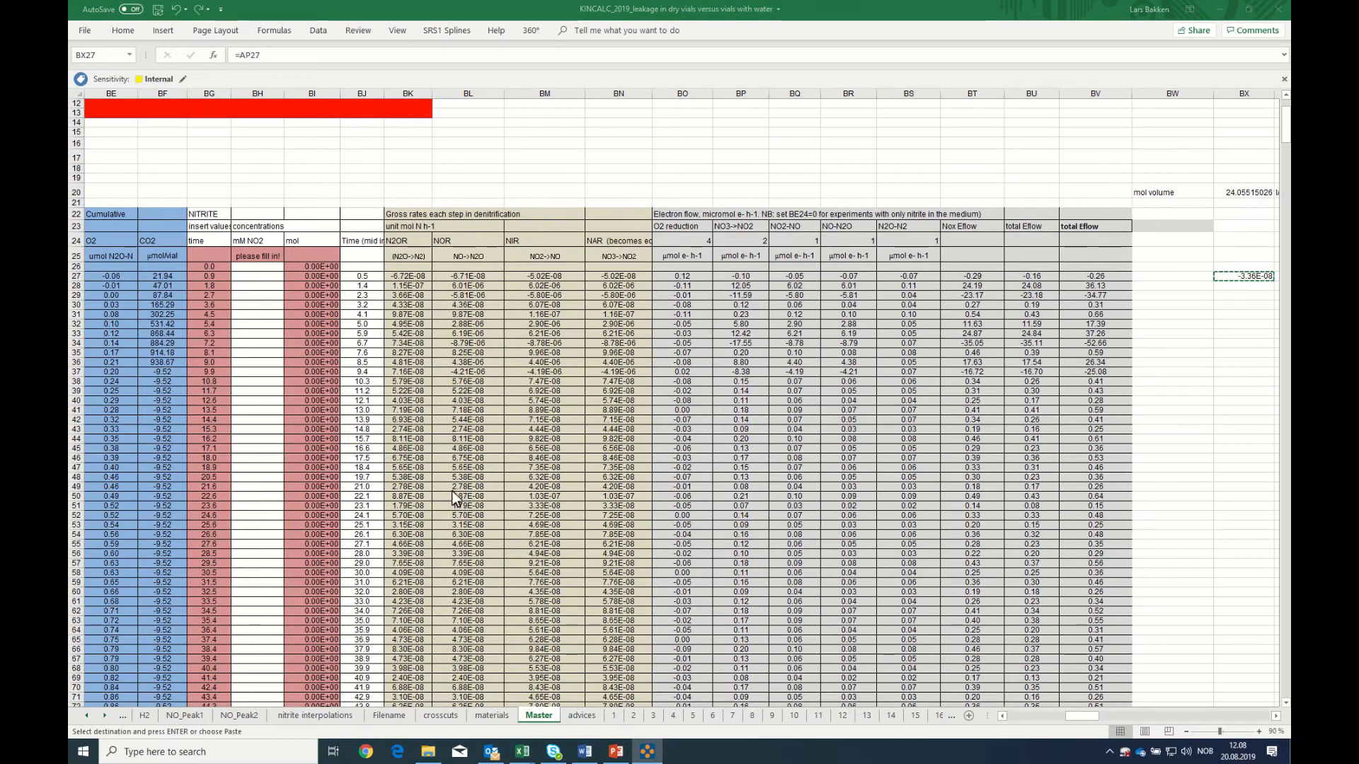
{"action": "left_click", "coordinate": [1238, 227]}
{"action": "left_click", "coordinate": [1239, 228]}
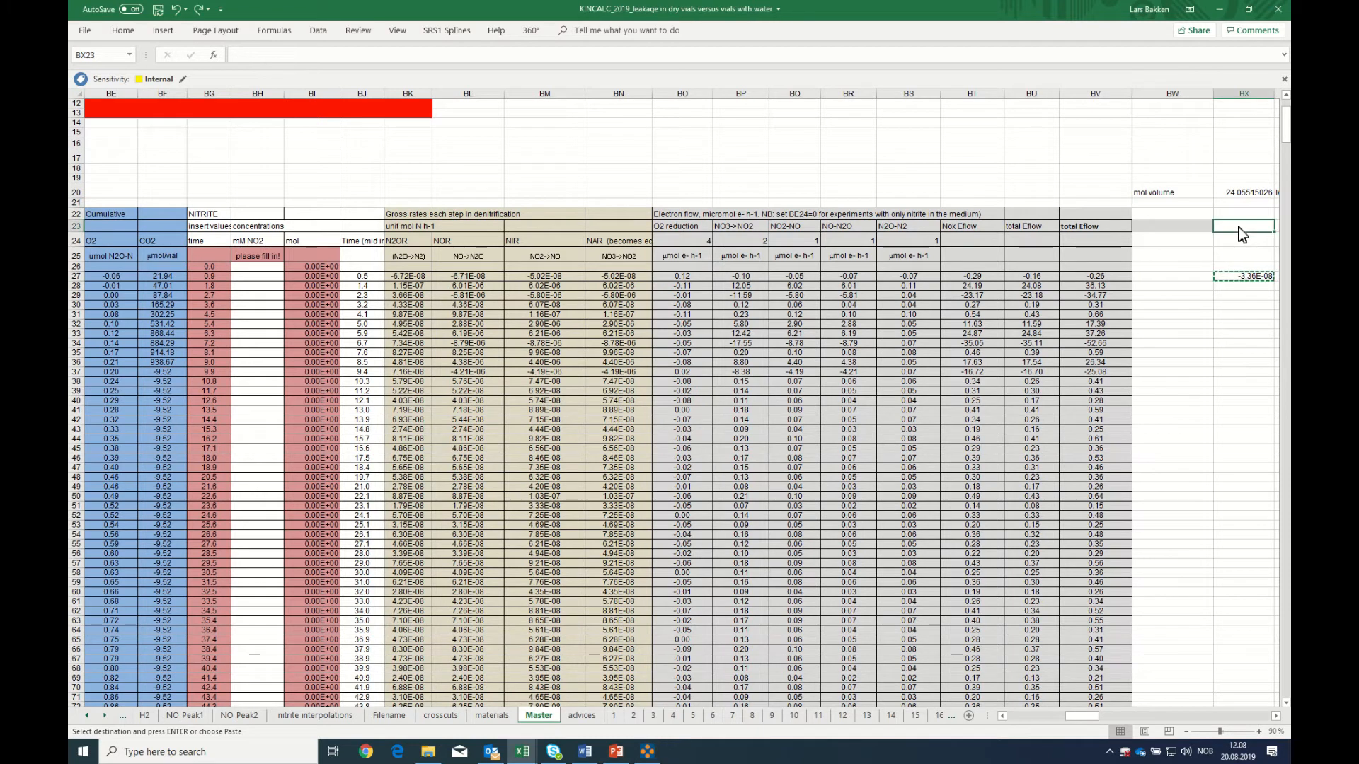
{"action": "key", "text": "Escape"}
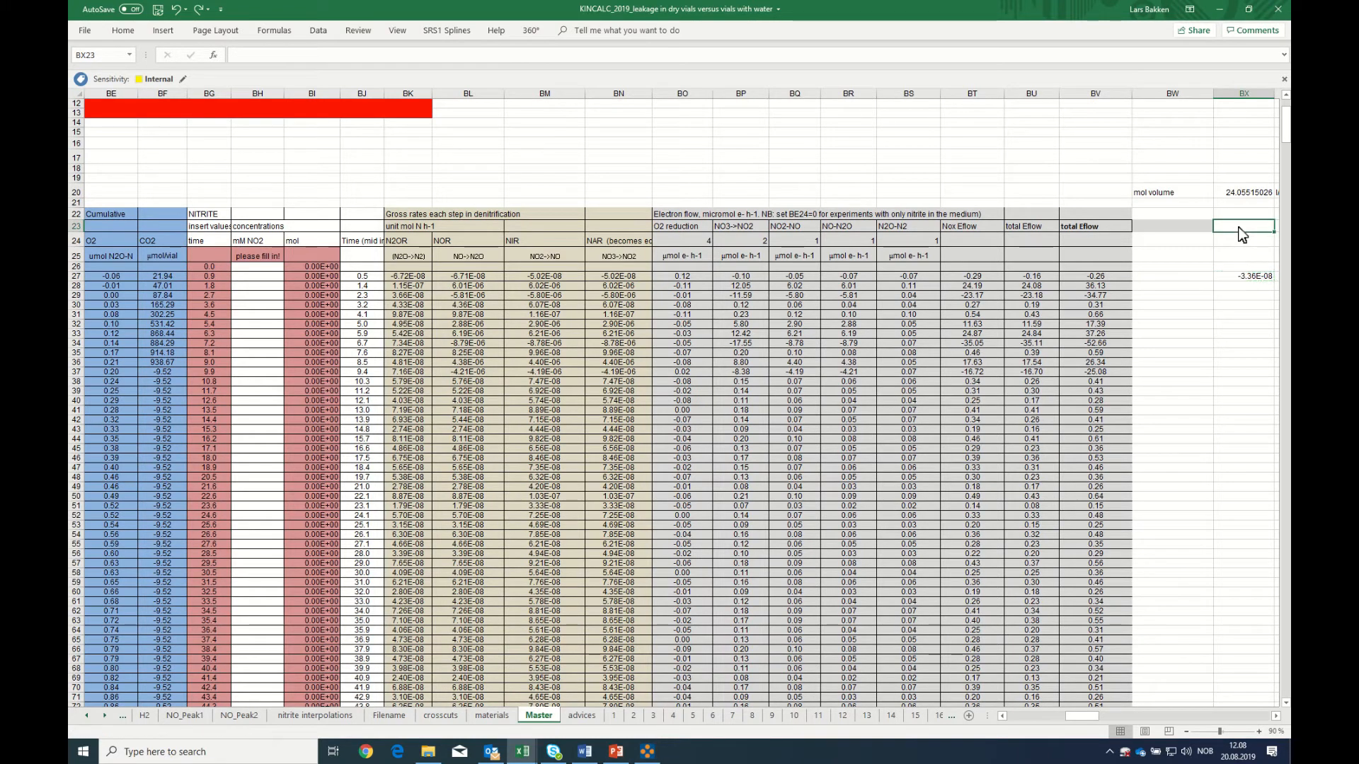
{"action": "type", "text": "nl N2 inj-1"}
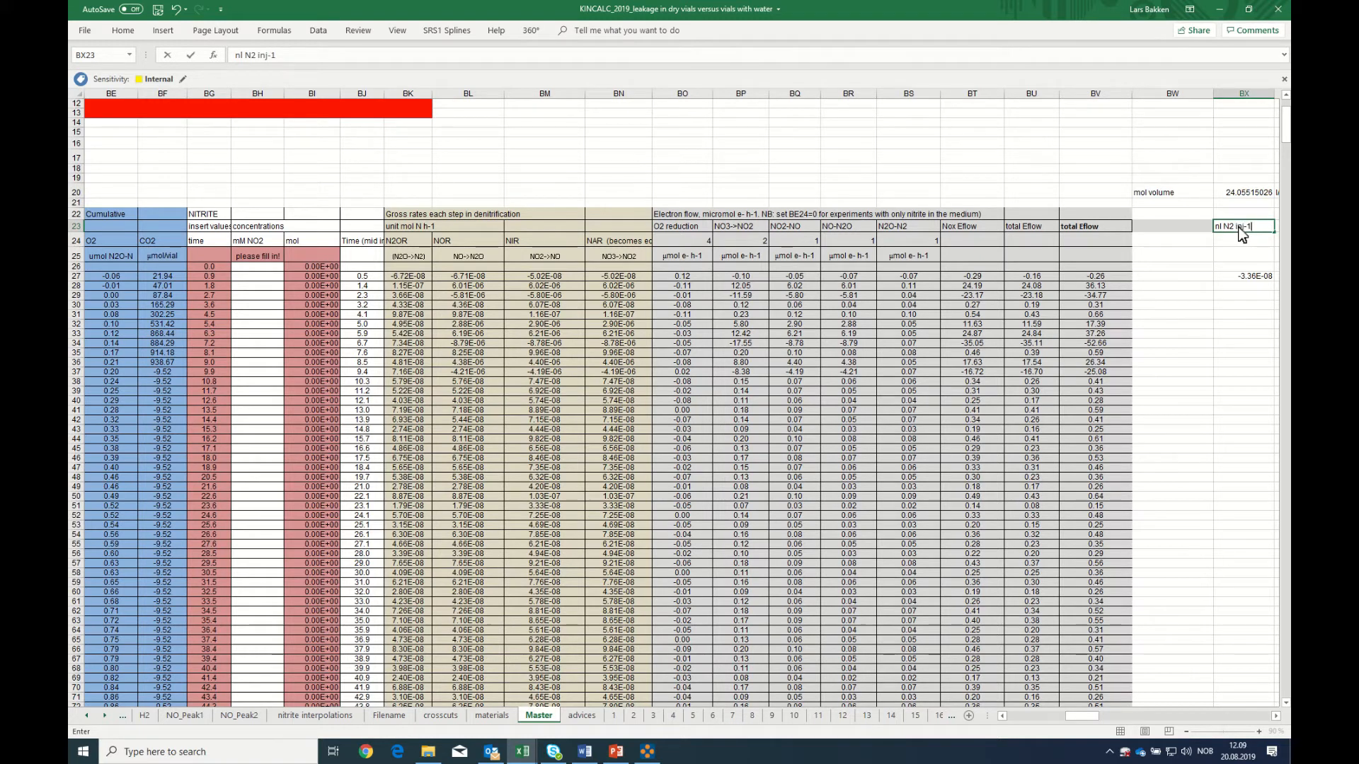
{"action": "key", "text": "Return"}
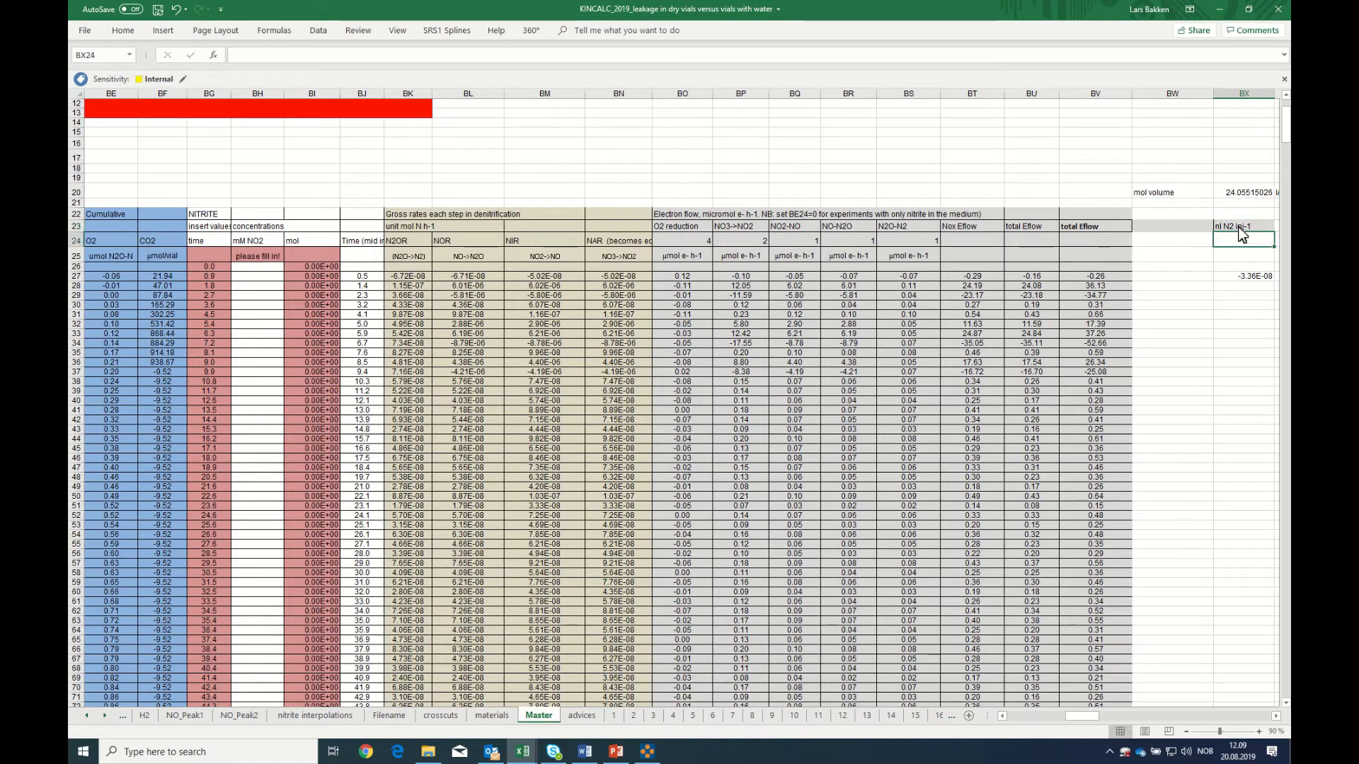
Extend the BX27 formula to convert the N2 rate to nl per injection: =AP27*(B27-B26)*1e9*$BX$20
{"action": "left_click", "coordinate": [1249, 278]}
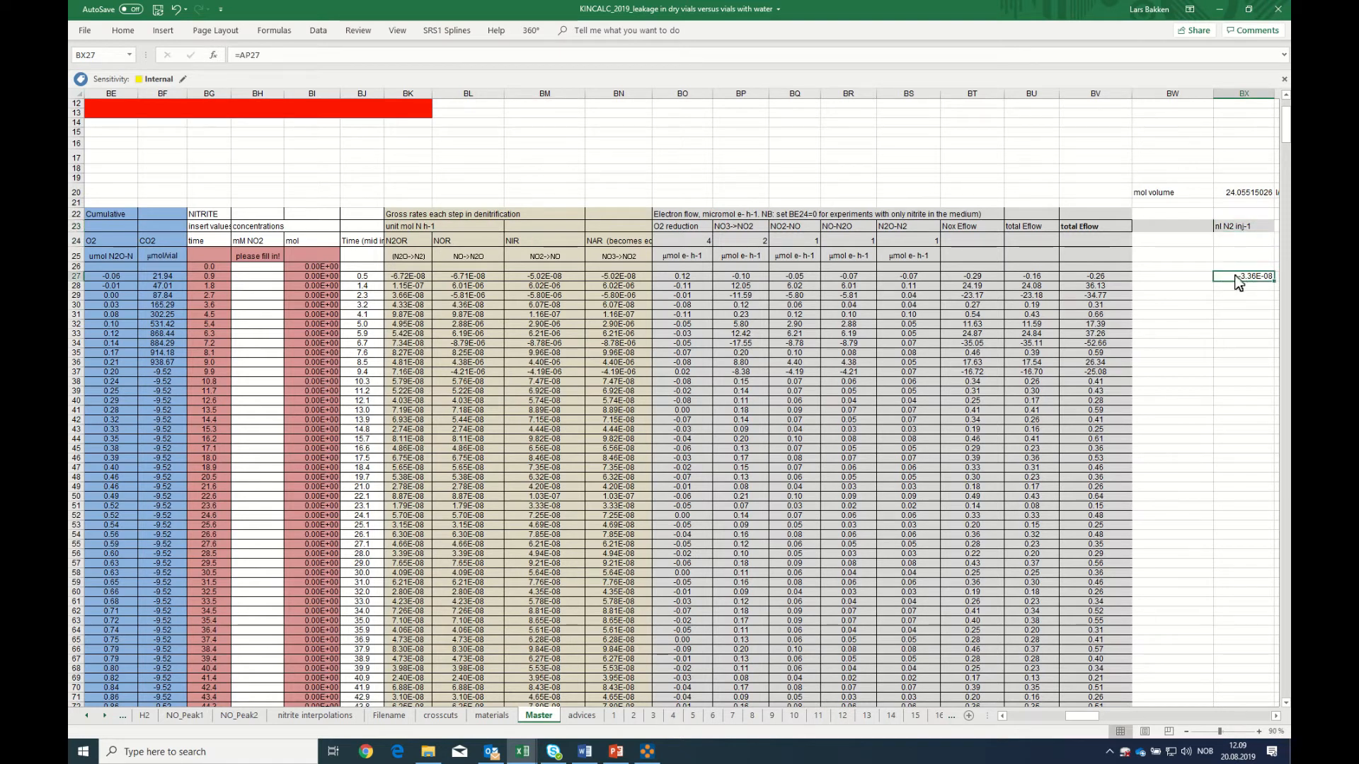
{"action": "left_click", "coordinate": [272, 55]}
{"action": "type", "text": "*"}
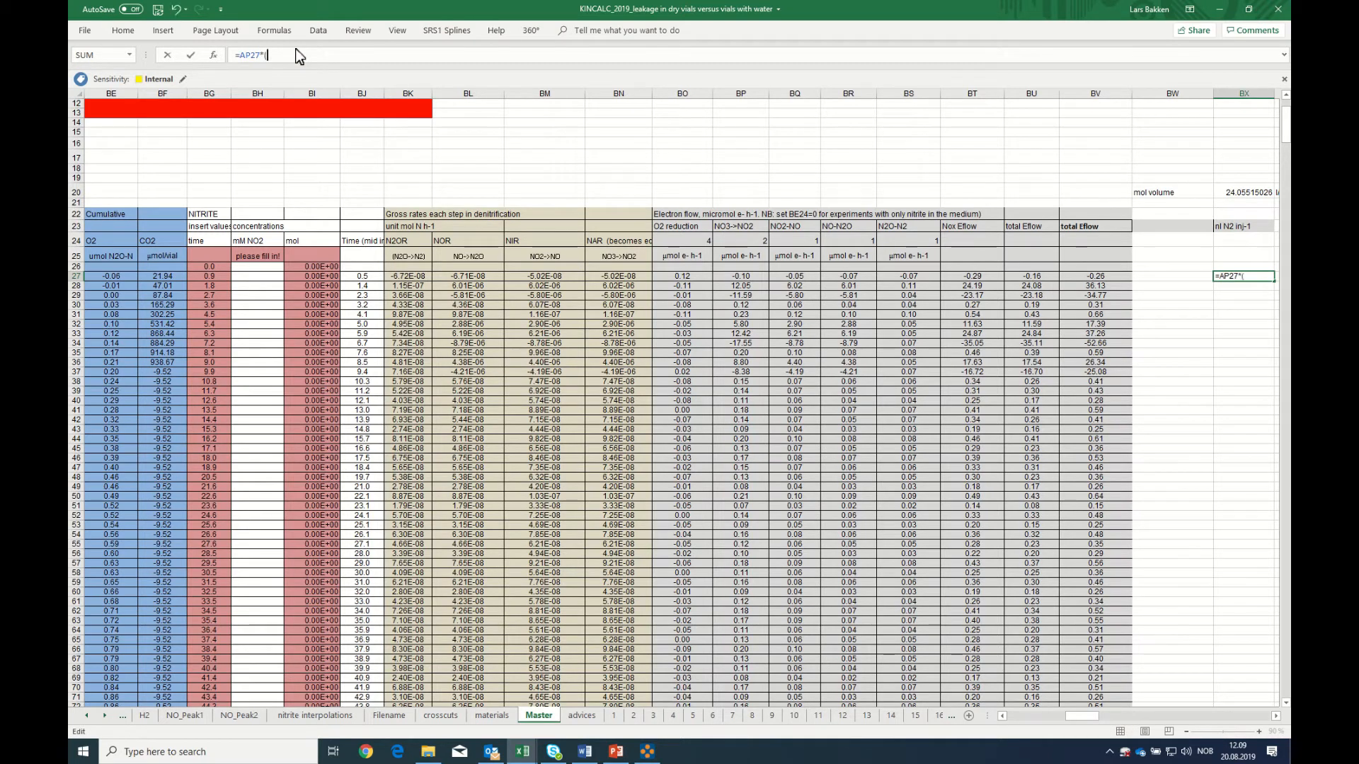
{"action": "type", "text": "(b27-b26)*1"}
{"action": "type", "text": "e9*"}
{"action": "left_click", "coordinate": [1244, 200]}
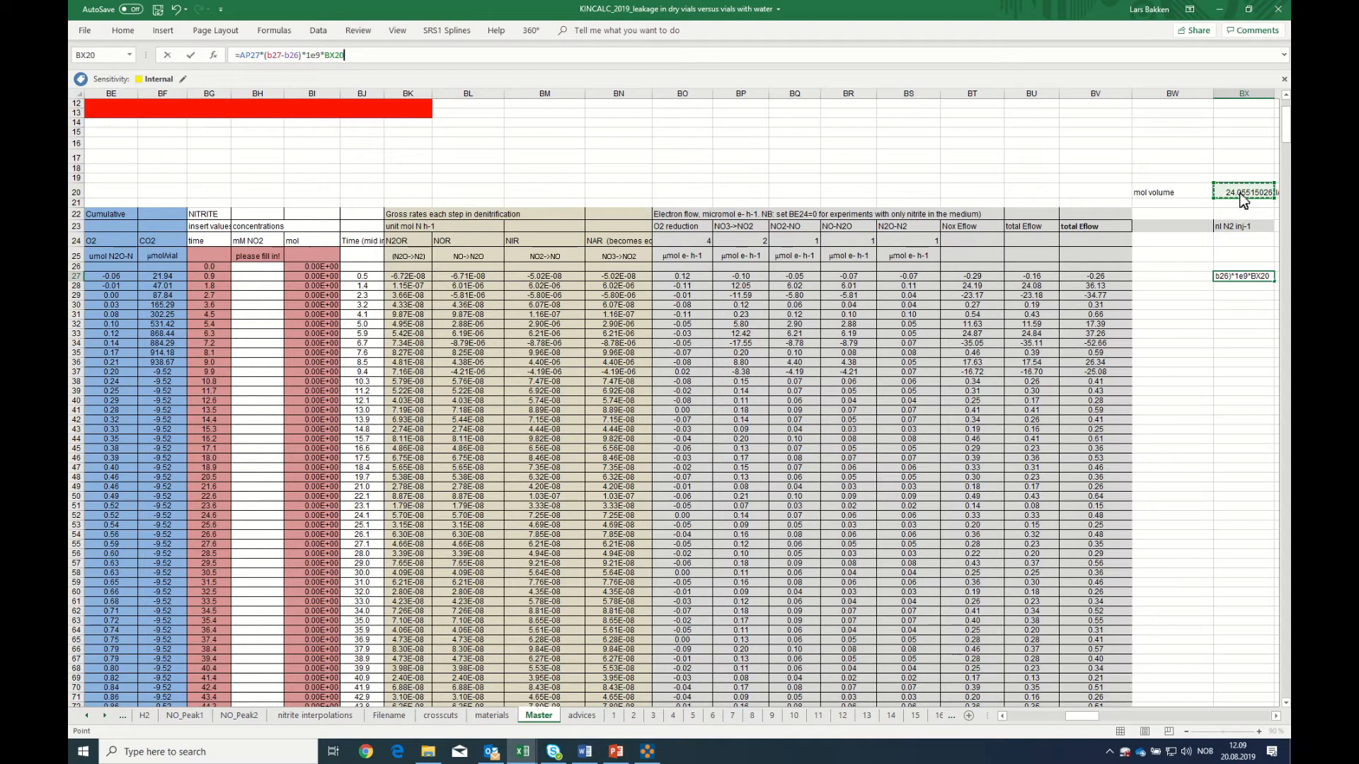
{"action": "key", "text": "F4"}
{"action": "key", "text": "Return"}
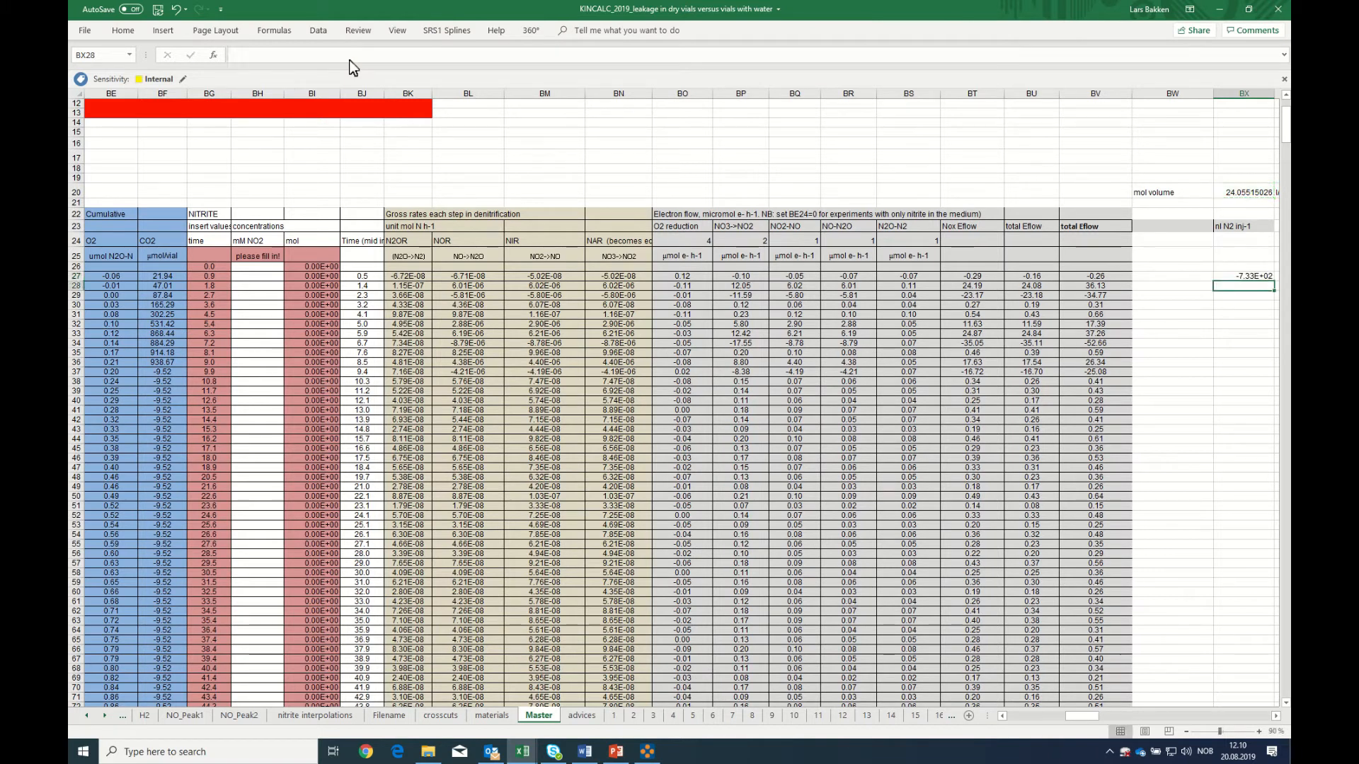
Copy the formula in BX27 and paste it down the column into BX28:BX118
{"action": "left_click", "coordinate": [1241, 275]}
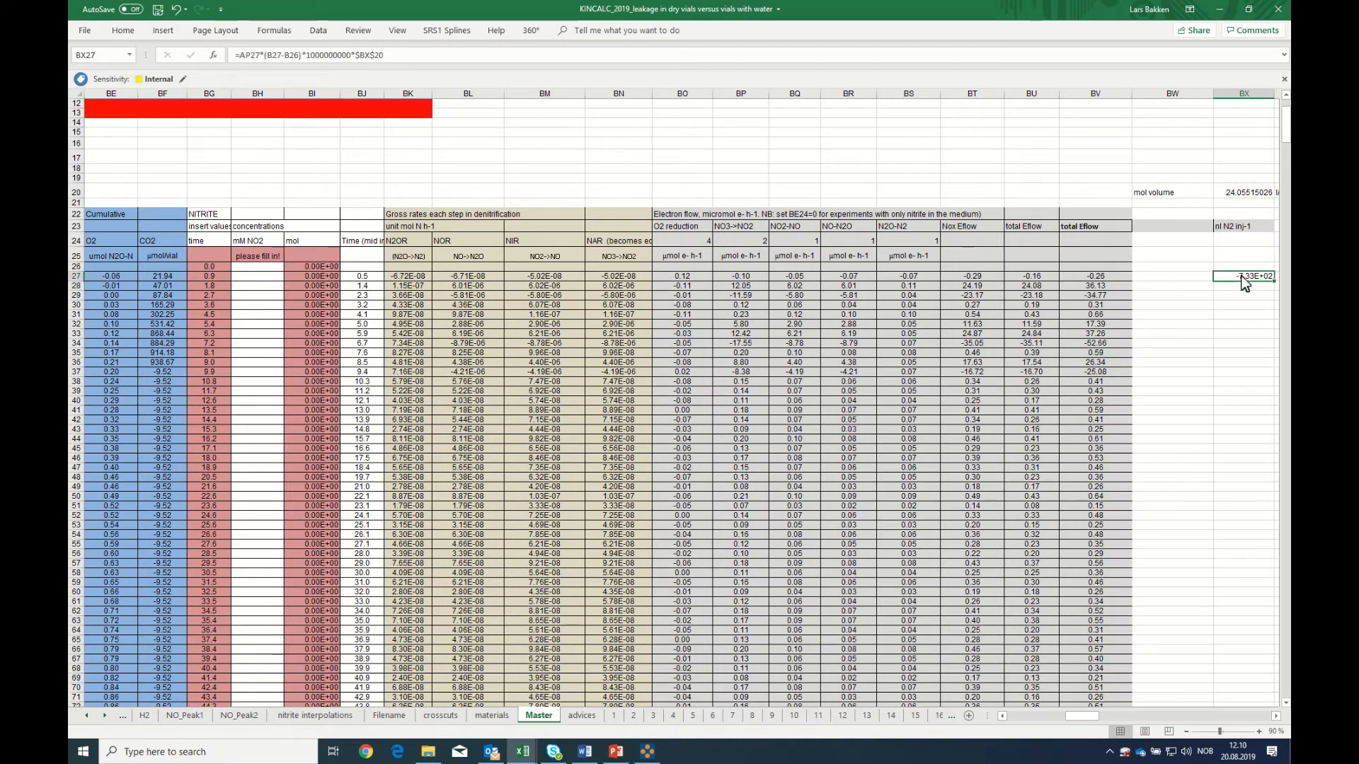
{"action": "right_click", "coordinate": [1241, 275]}
{"action": "left_click", "coordinate": [1150, 298]}
{"action": "left_click_drag", "start_coordinate": [1244, 276], "coordinate": [1226, 635]}
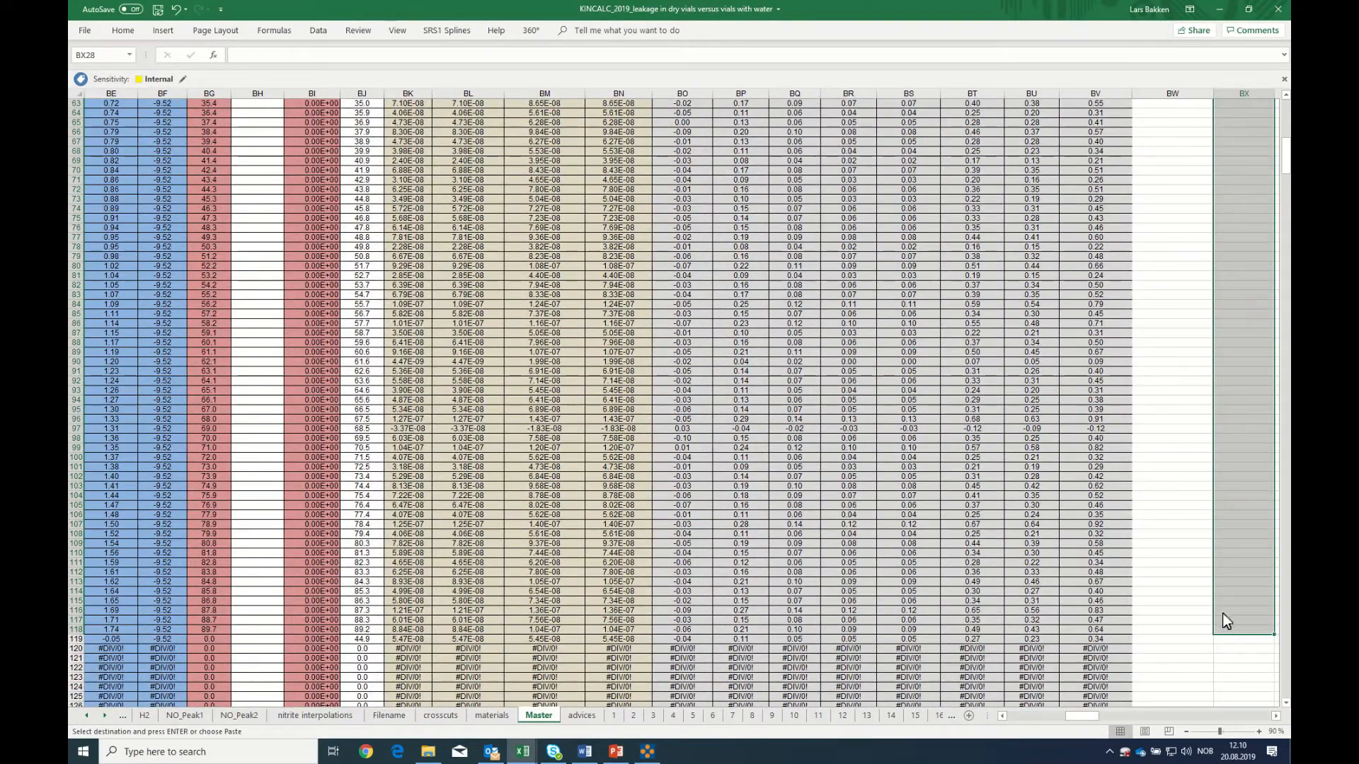
{"action": "right_click", "coordinate": [1224, 610]}
{"action": "left_click", "coordinate": [1116, 382]}
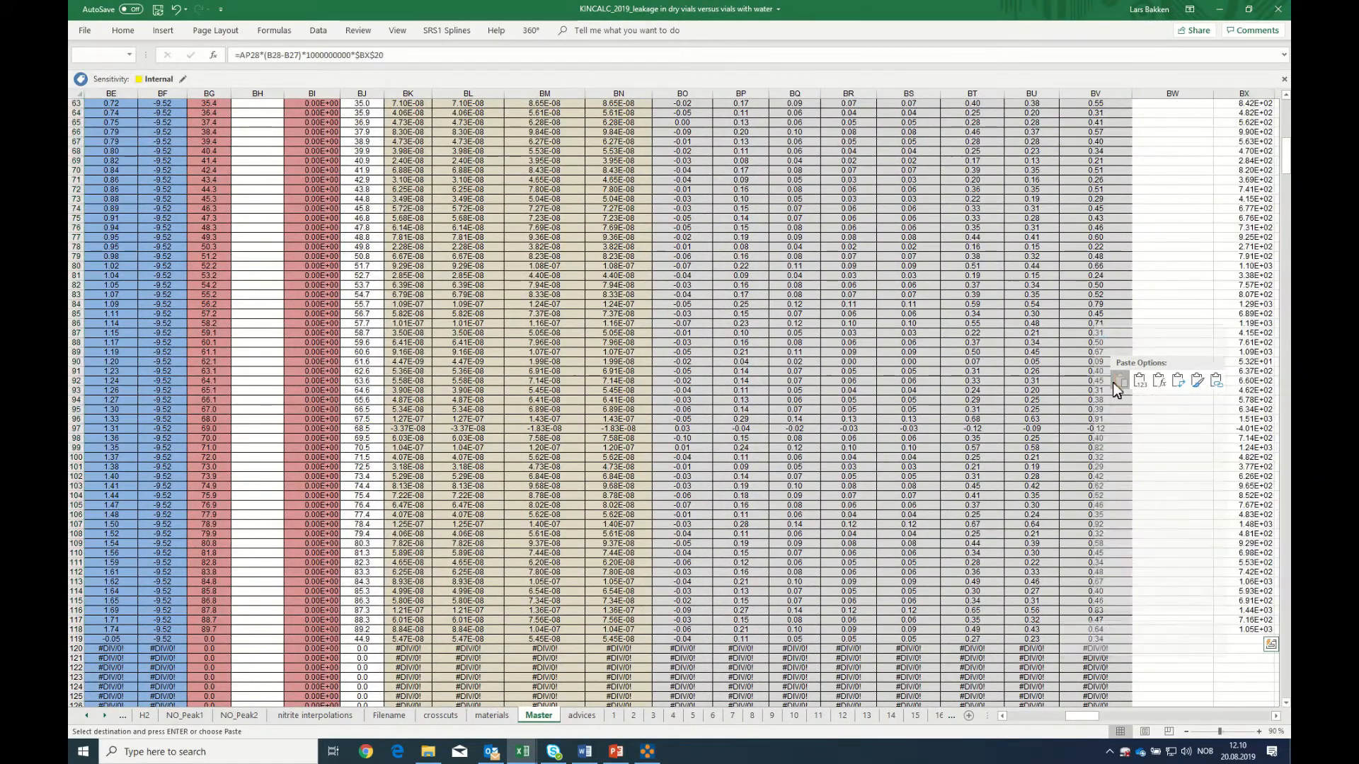
{"action": "scroll", "coordinate": [1113, 382], "scroll_direction": "up", "scroll_amount": 20}
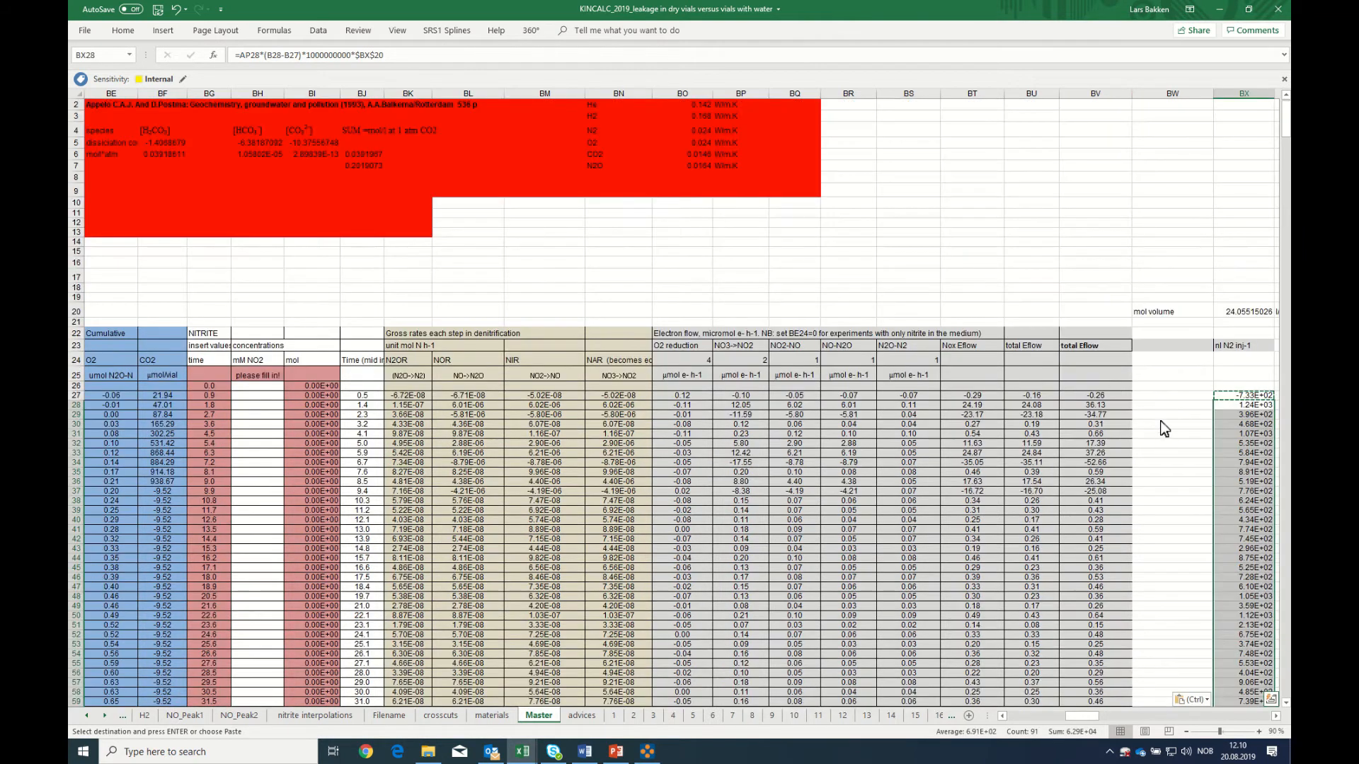
Format the N2 leakage values in BX28:BX118 and BX27 as Number with two decimal places
{"action": "right_click", "coordinate": [1228, 465]}
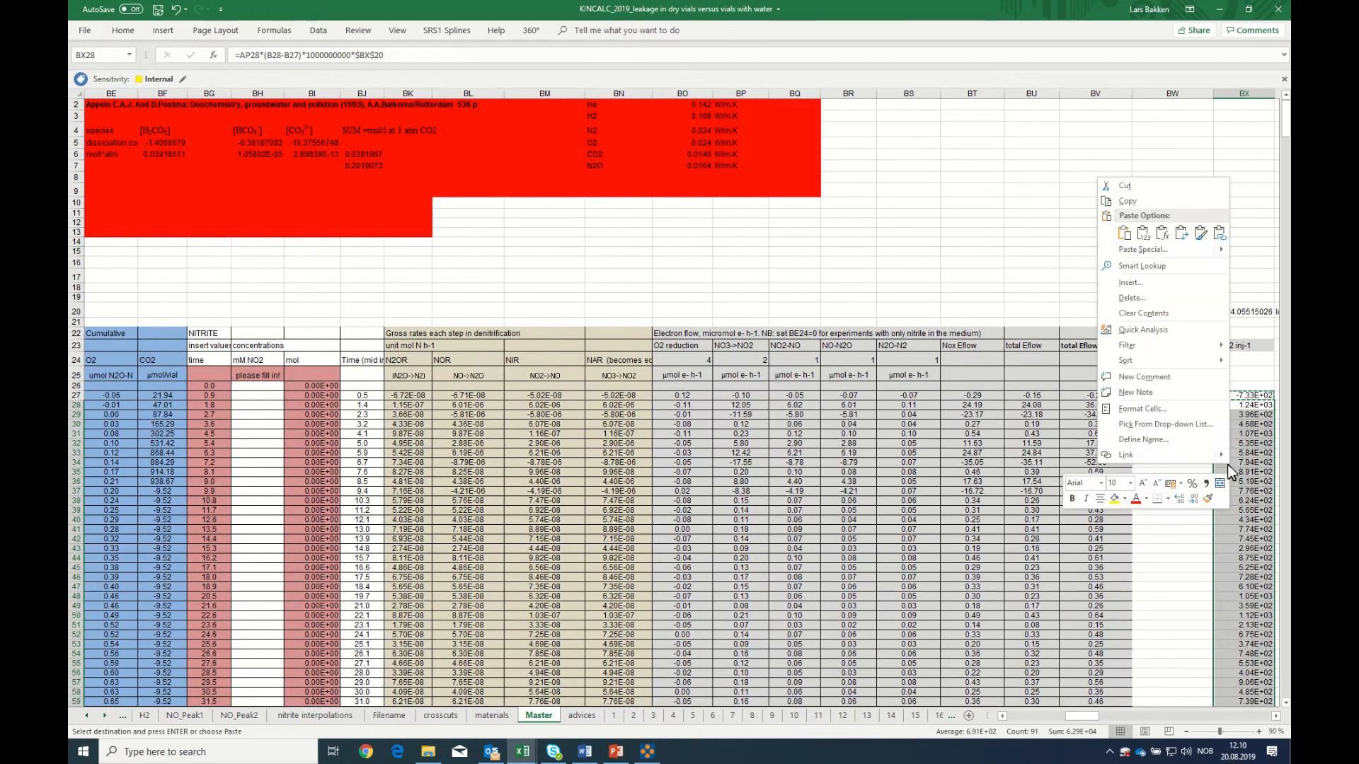
{"action": "left_click", "coordinate": [1140, 410]}
{"action": "left_click", "coordinate": [974, 322]}
{"action": "left_click", "coordinate": [1201, 538]}
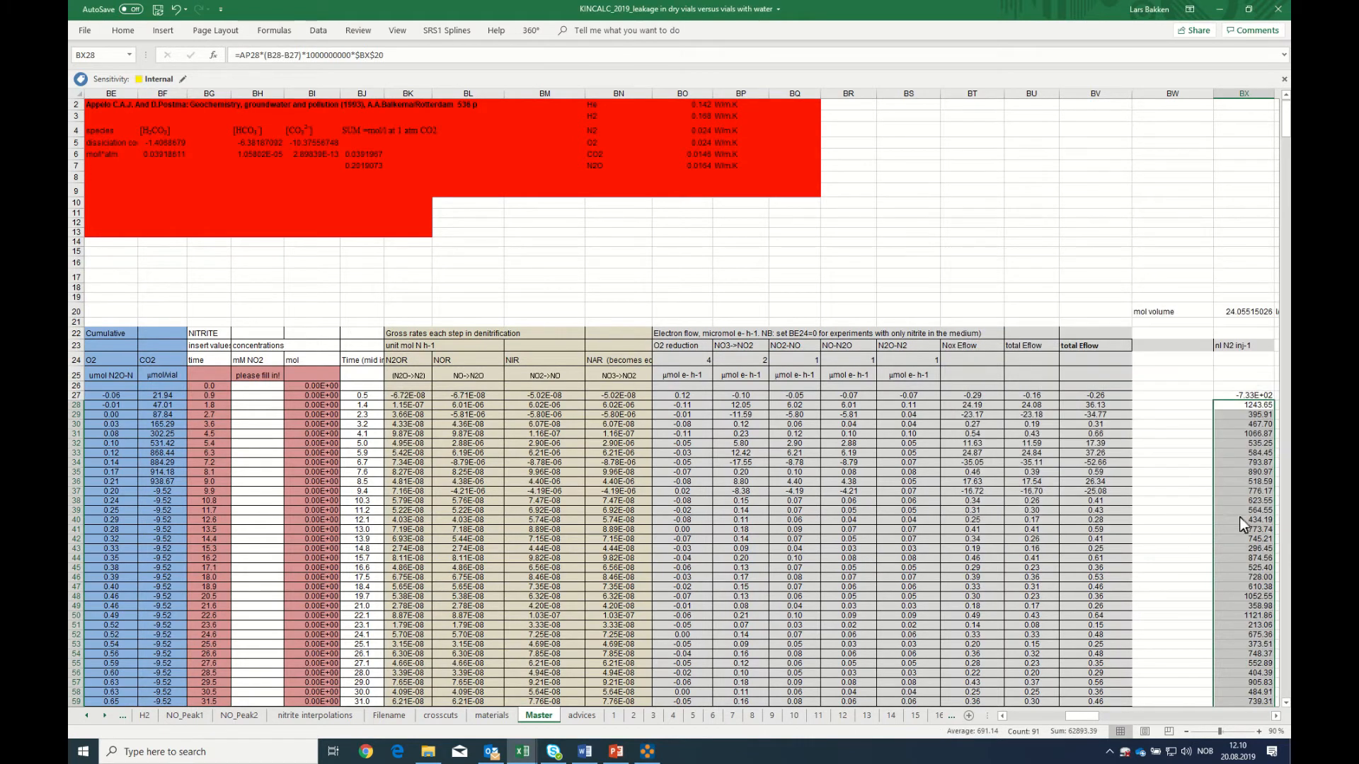
{"action": "left_click", "coordinate": [1236, 397]}
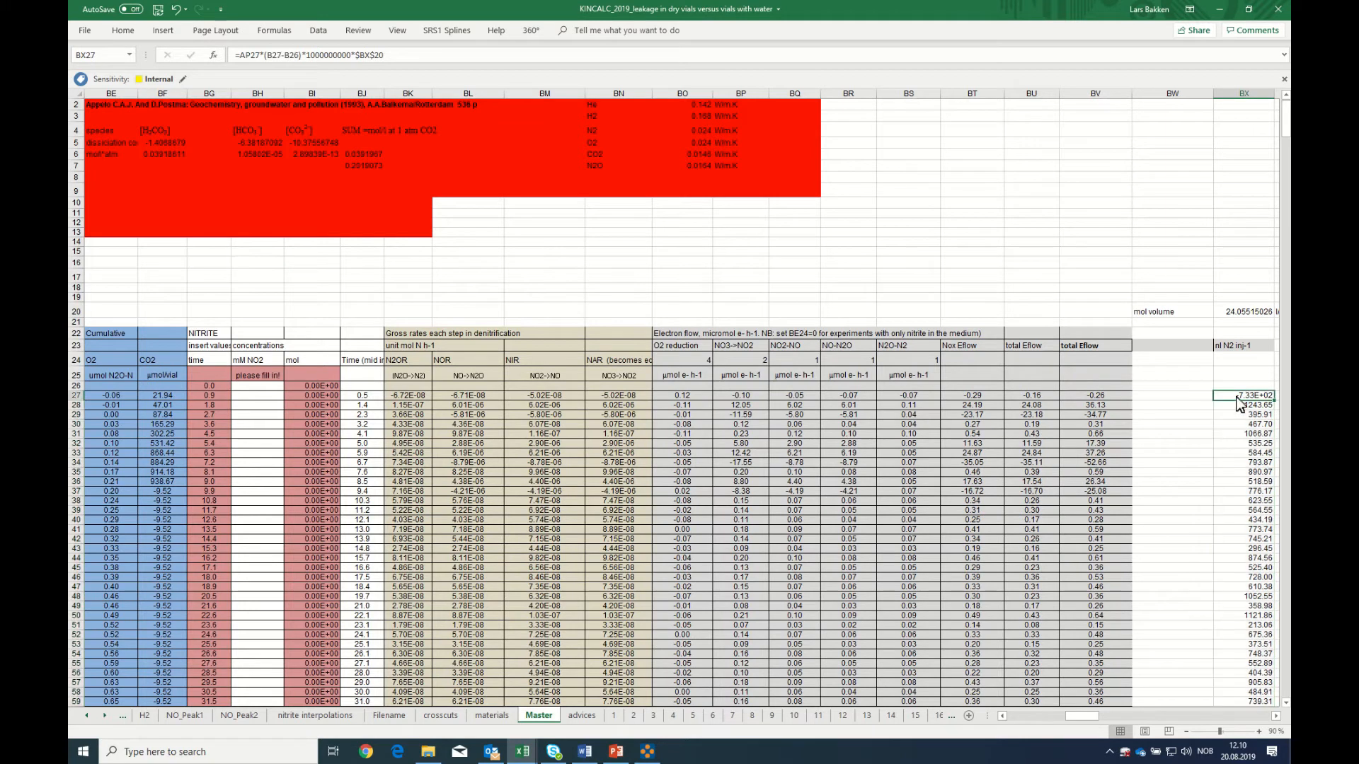
{"action": "right_click", "coordinate": [1236, 401]}
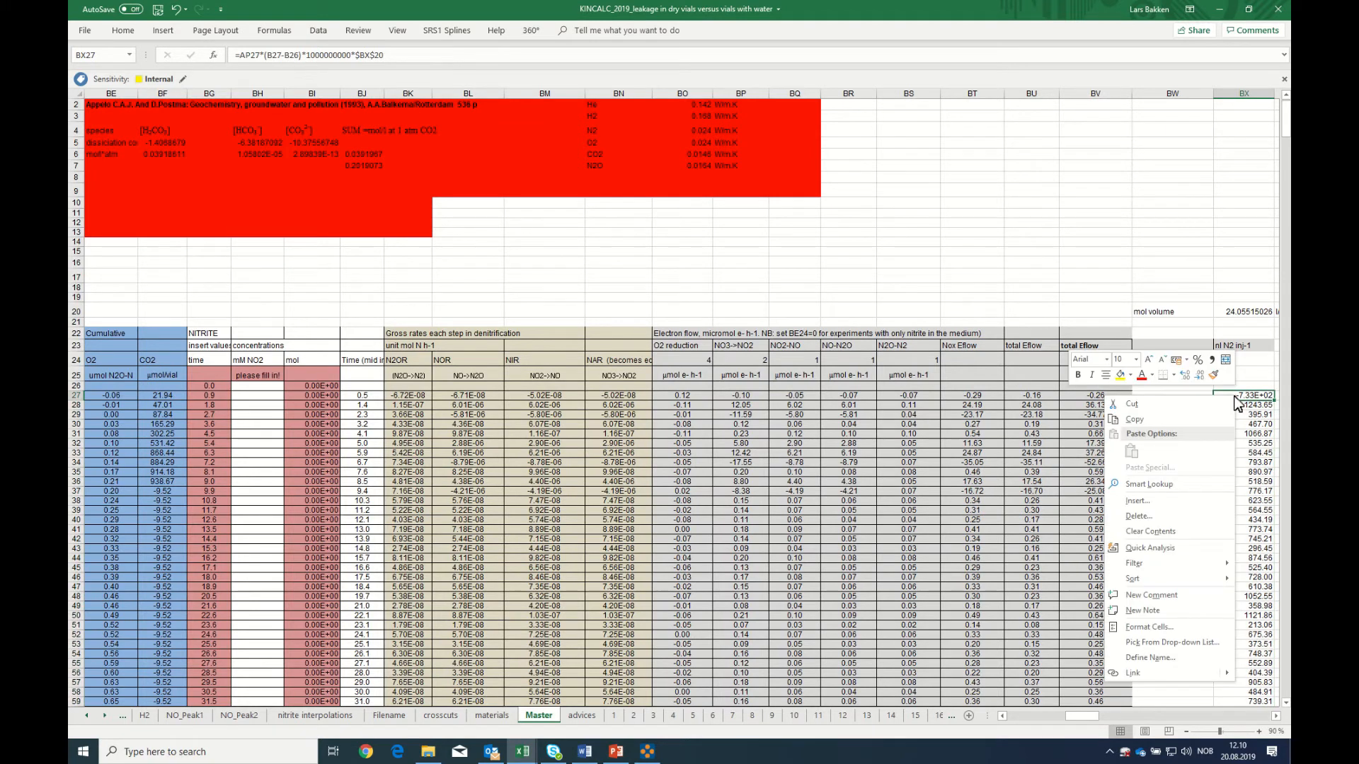
{"action": "left_click", "coordinate": [1153, 628]}
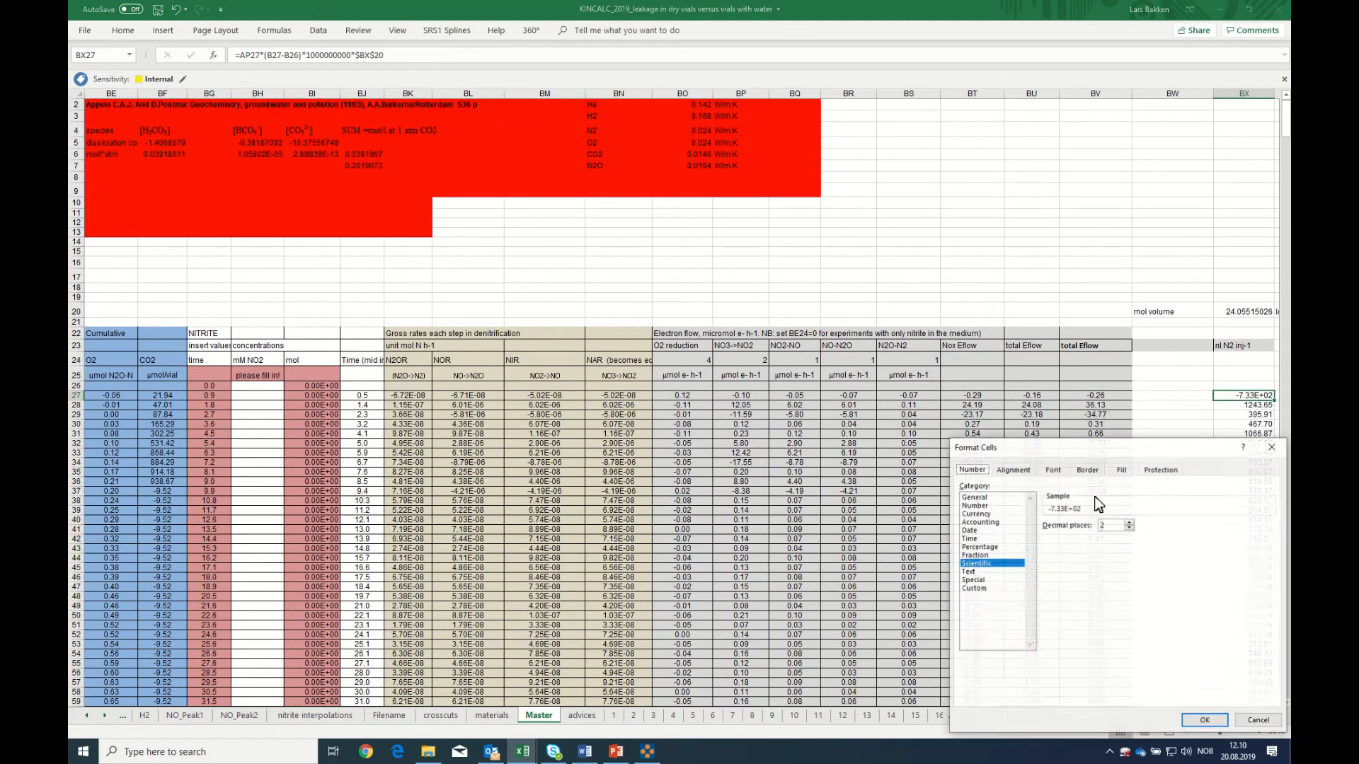
{"action": "left_click", "coordinate": [985, 506]}
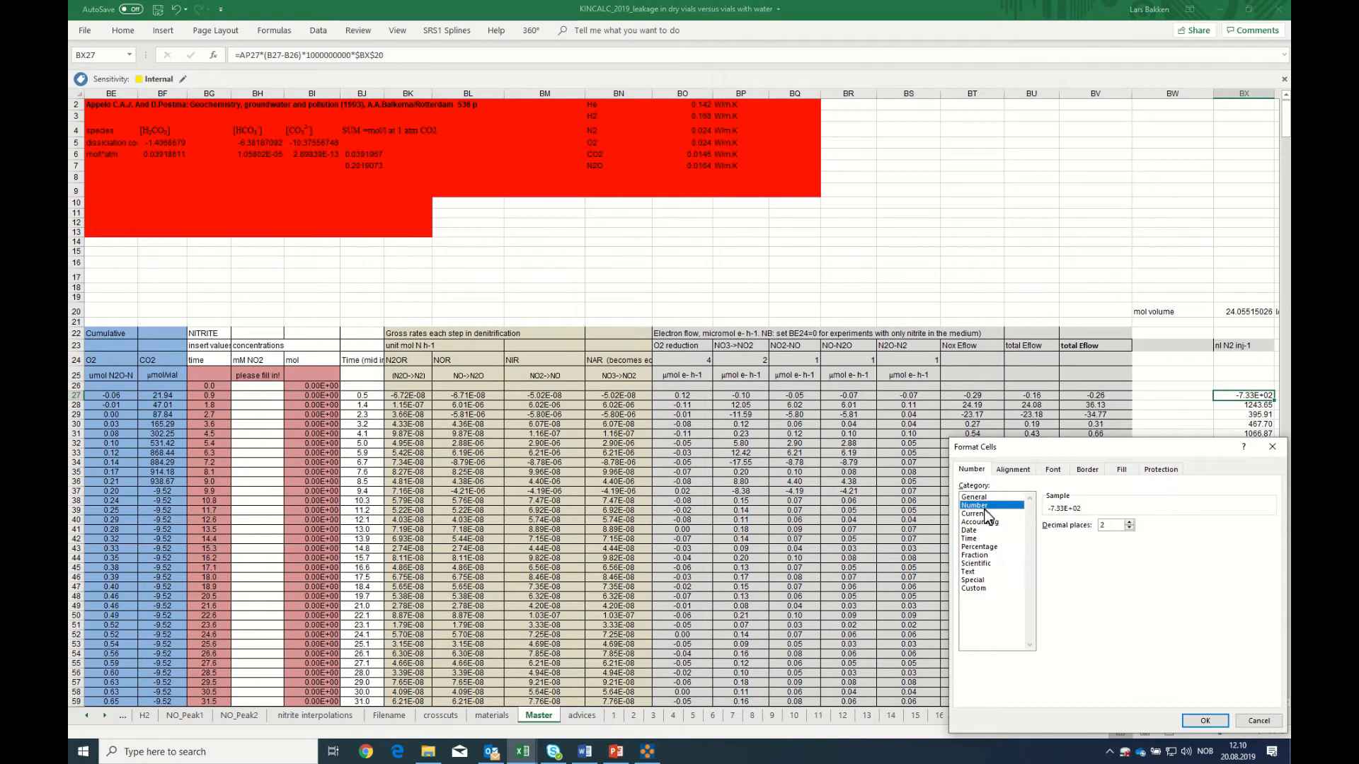
{"action": "left_click", "coordinate": [1213, 720]}
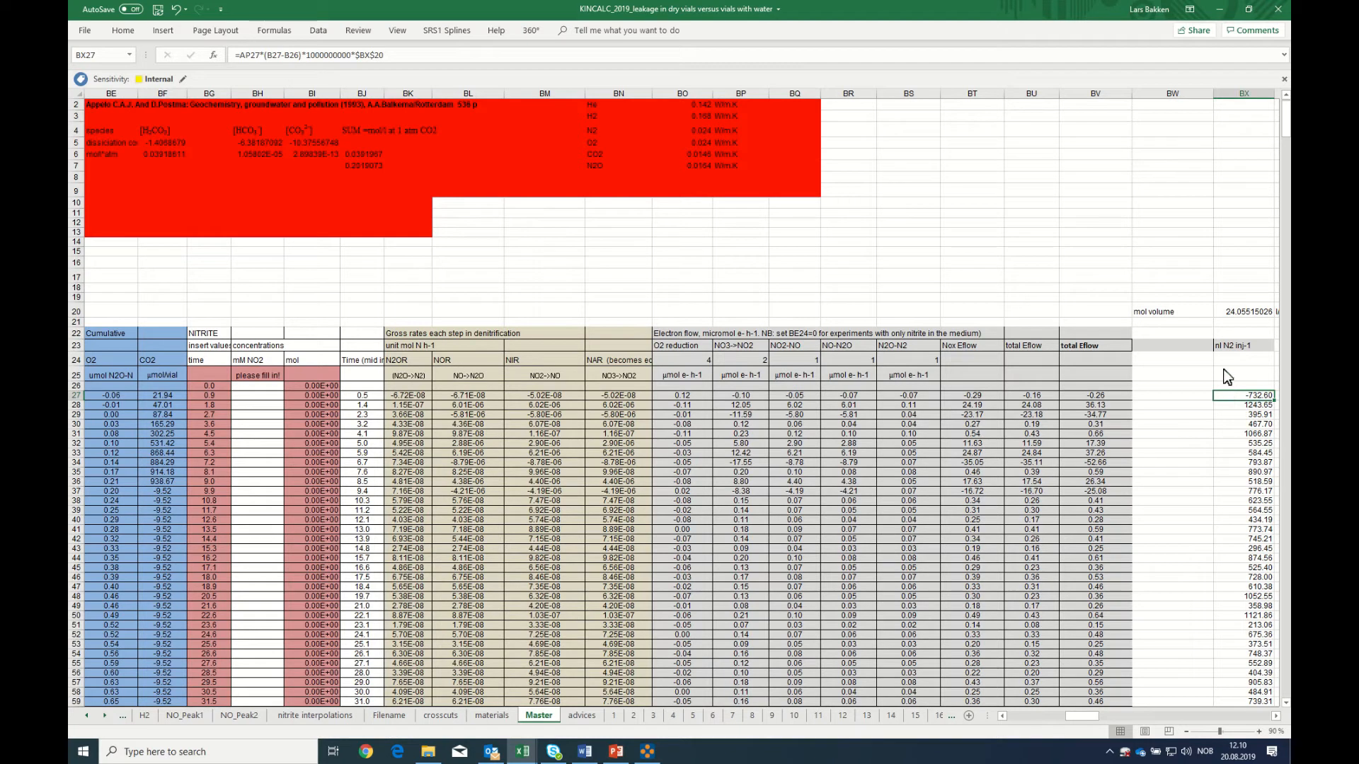
{"action": "left_click", "coordinate": [1239, 350]}
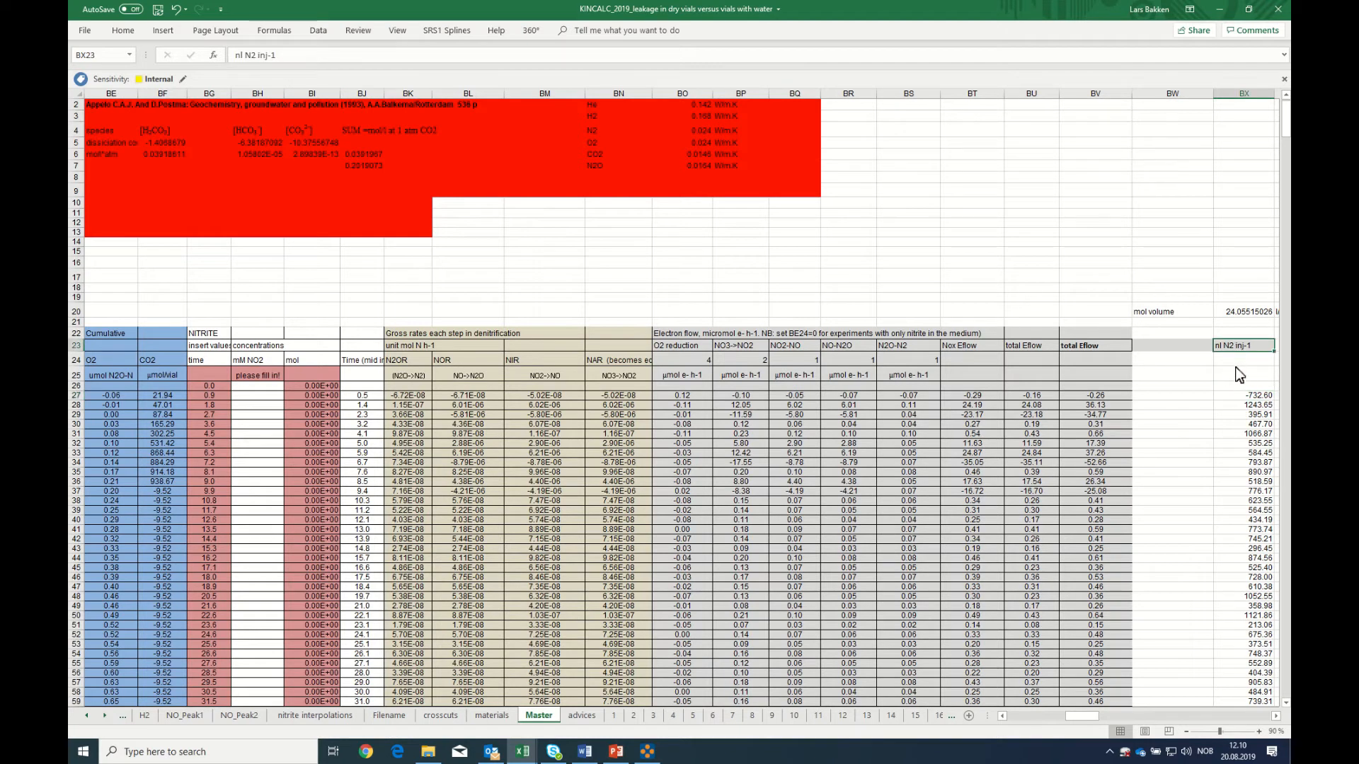
Number the injections in column BW: enter 2 in BW27, =BW27+1 in BW28, and fill the formula down the column
{"action": "left_click", "coordinate": [1178, 397]}
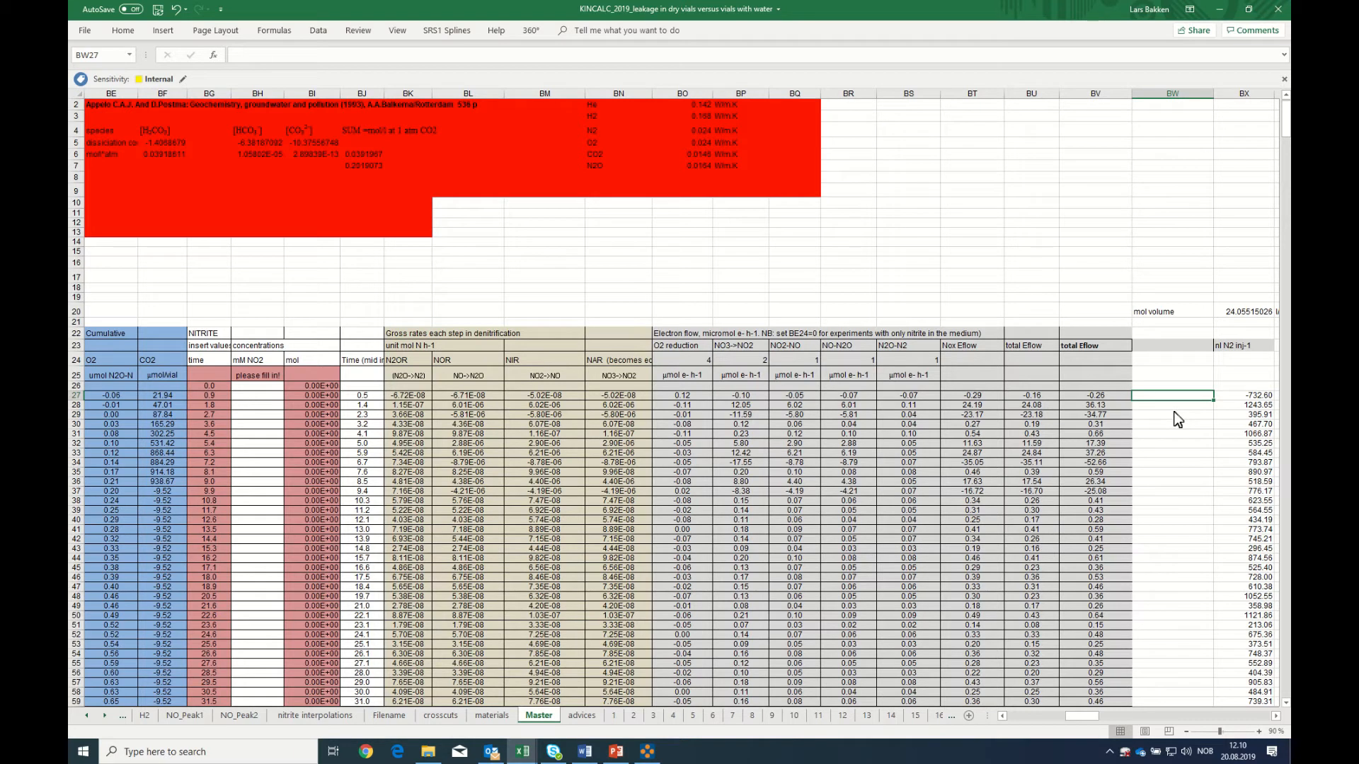
{"action": "type", "text": "2"}
{"action": "key", "text": "Return"}
{"action": "type", "text": "="}
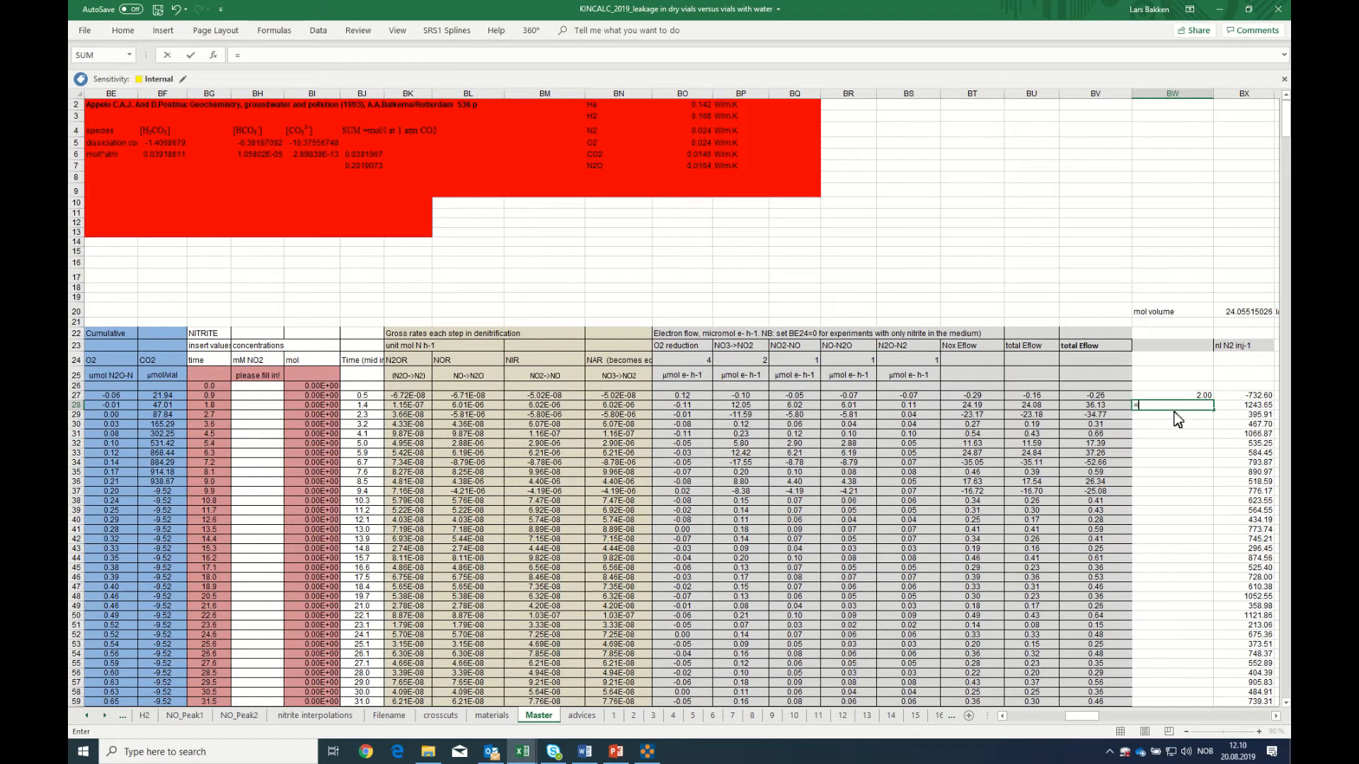
{"action": "left_click", "coordinate": [1197, 396]}
{"action": "type", "text": "+1"}
{"action": "key", "text": "Return"}
{"action": "left_click", "coordinate": [1203, 408]}
{"action": "double_click", "coordinate": [1213, 410]}
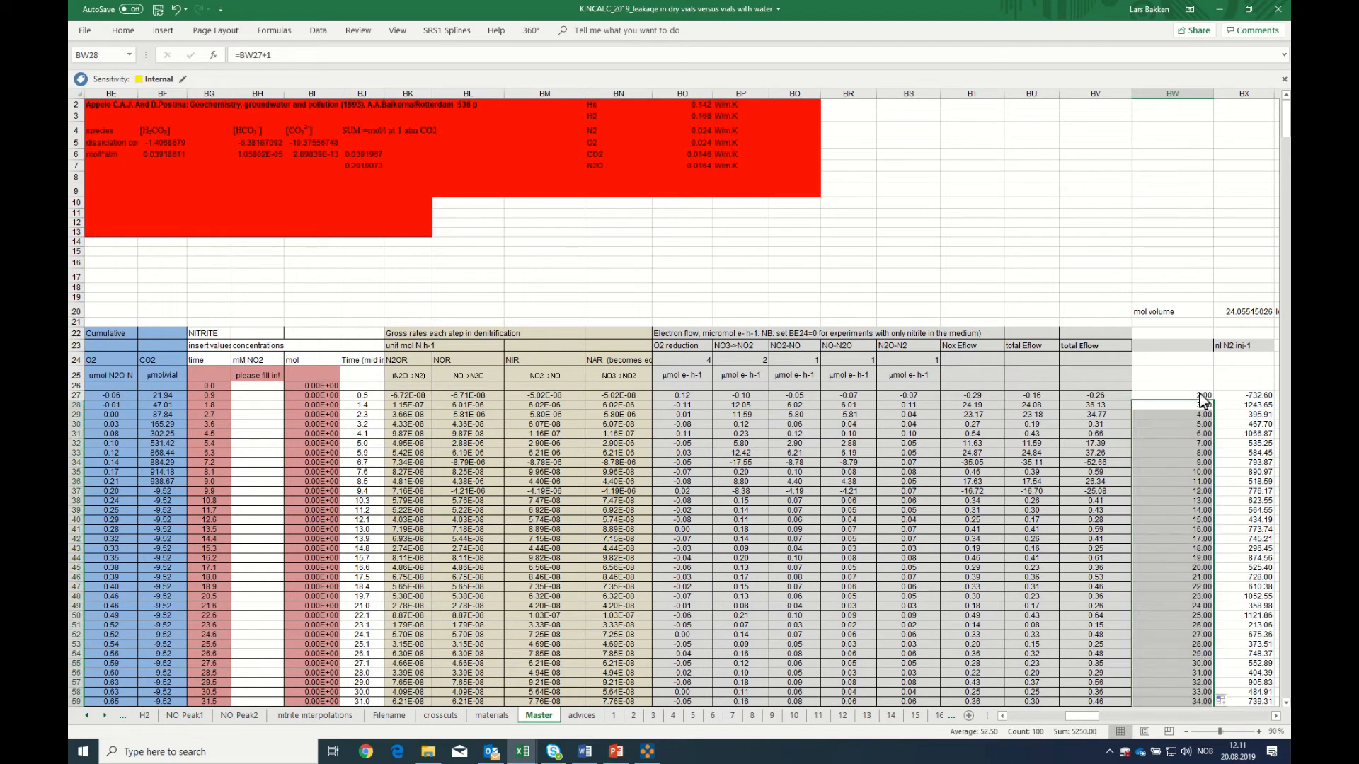
Insert a scatter chart with straight lines and markers of the injection numbers and N2 leakage values in BW27:BX118
{"action": "left_click_drag", "start_coordinate": [1201, 395], "coordinate": [1254, 639]}
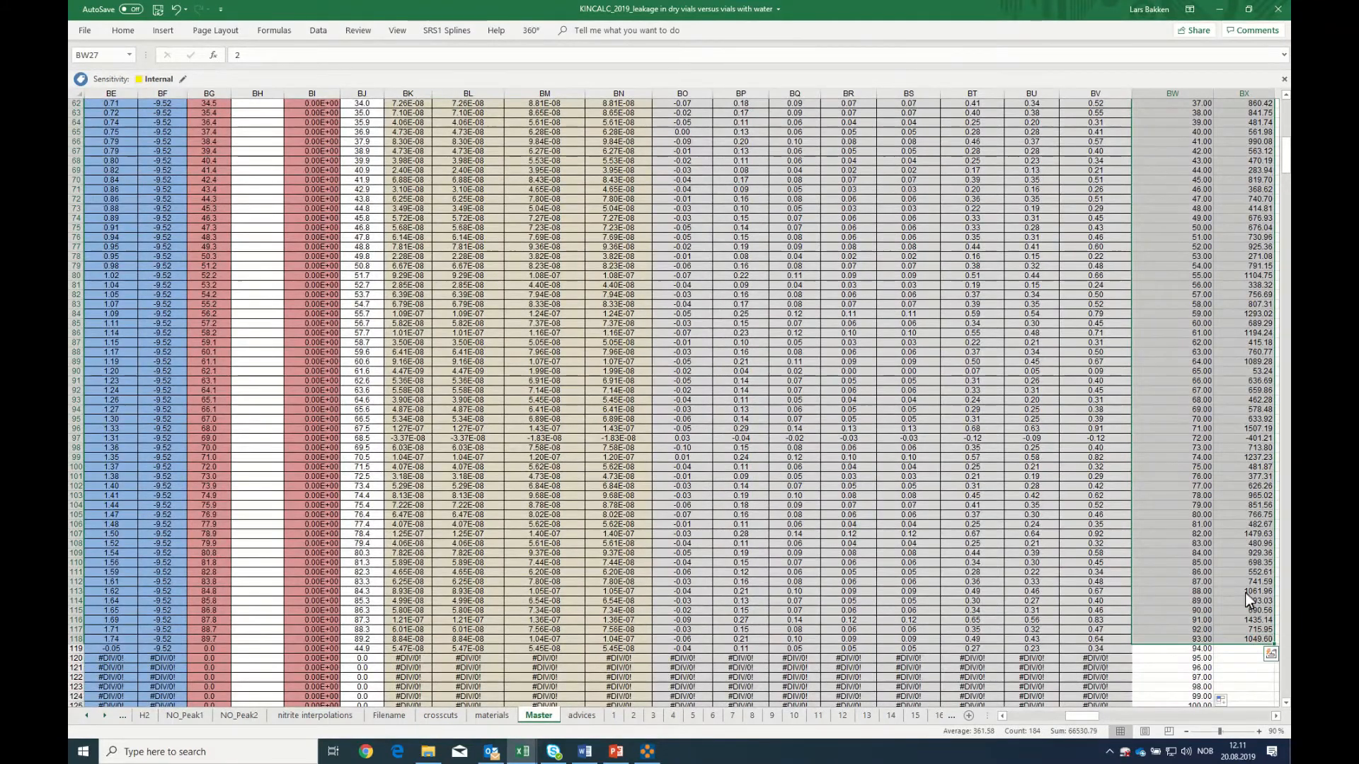
{"action": "scroll", "coordinate": [1253, 586], "scroll_direction": "up", "scroll_amount": 7}
{"action": "scroll", "coordinate": [1261, 579], "scroll_direction": "up", "scroll_amount": 12}
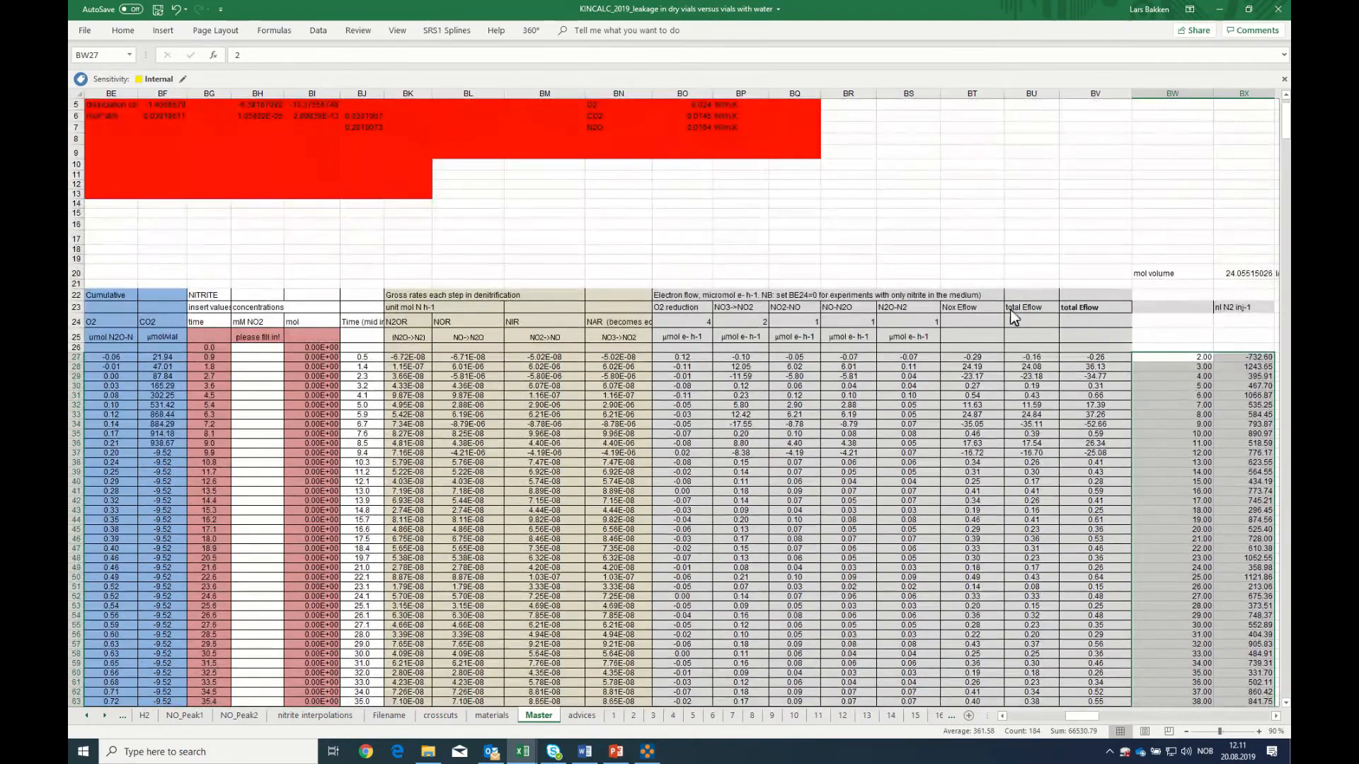
{"action": "left_click", "coordinate": [163, 30]}
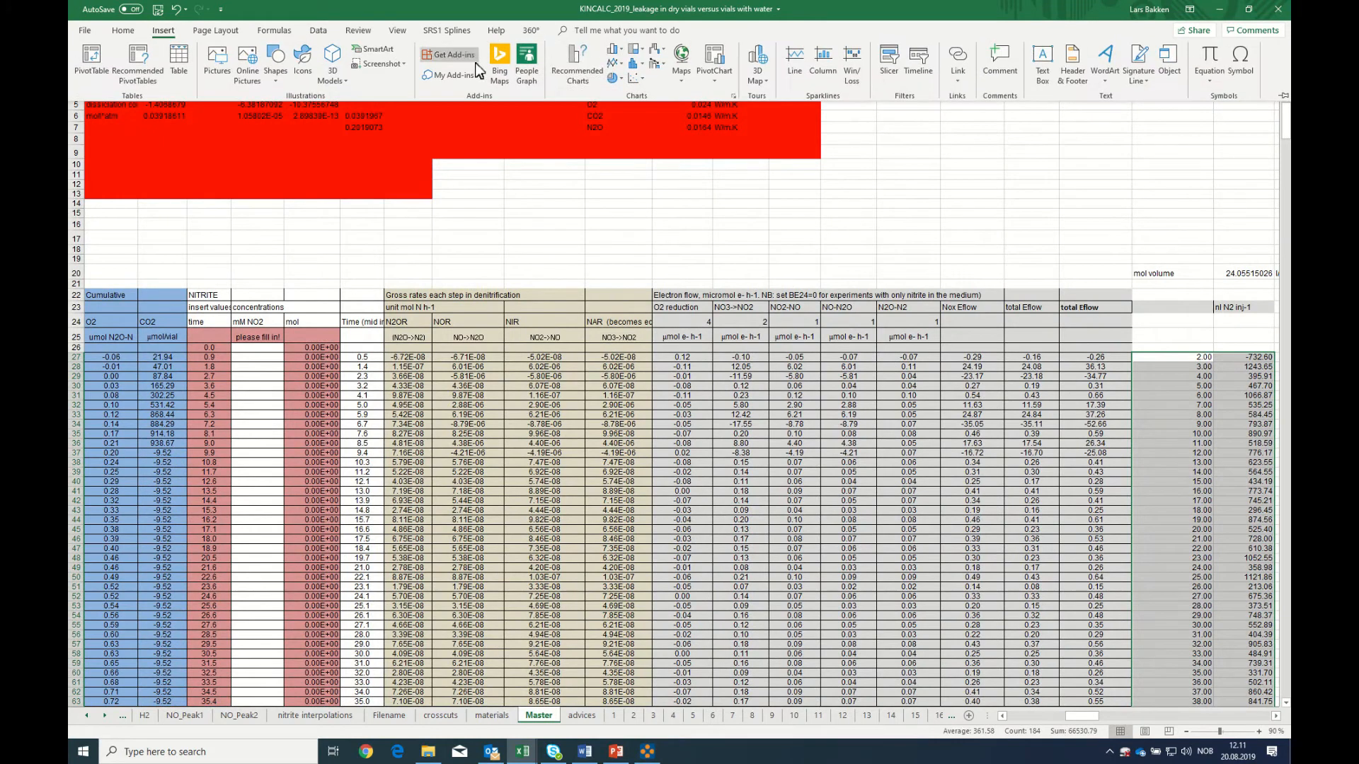
{"action": "left_click", "coordinate": [635, 78]}
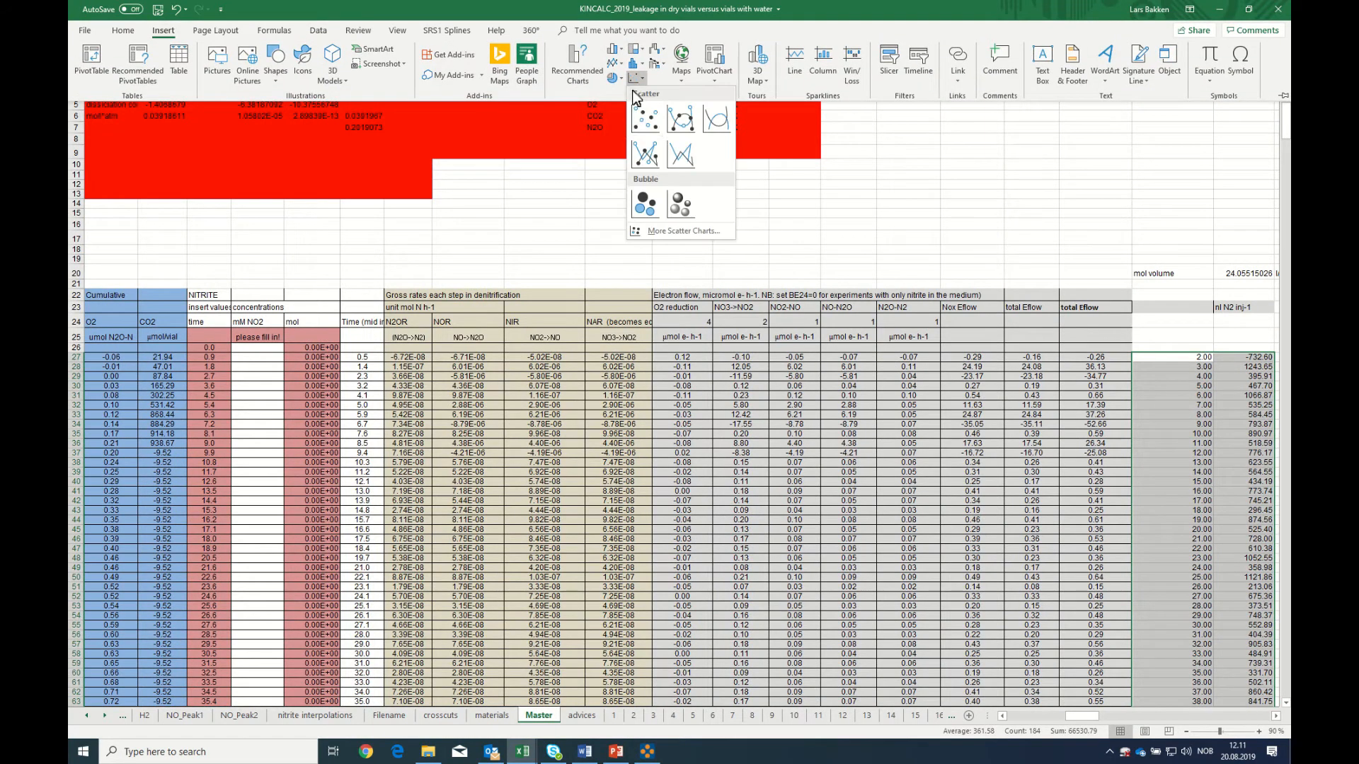
{"action": "left_click", "coordinate": [646, 161]}
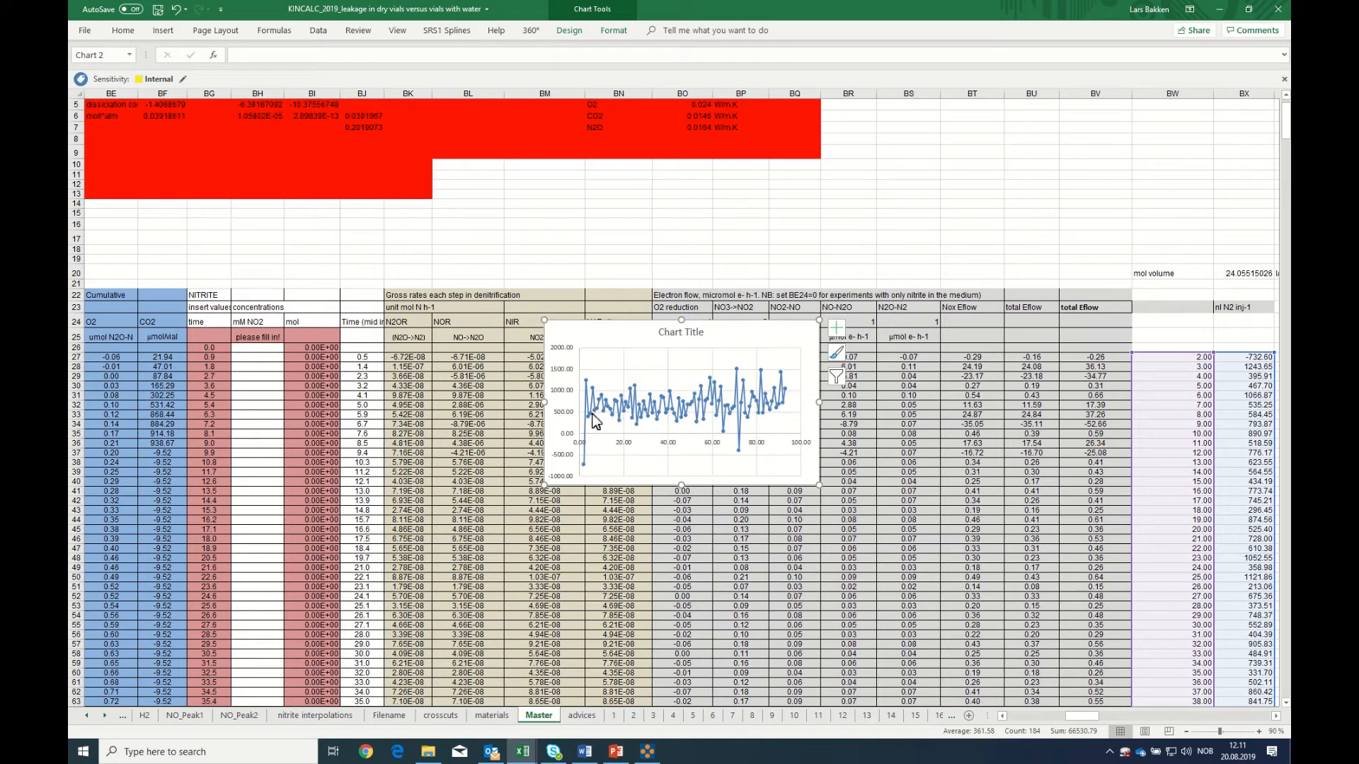
{"action": "mouse_move", "coordinate": [603, 408]}
{"action": "key", "text": "alt+Tab"}
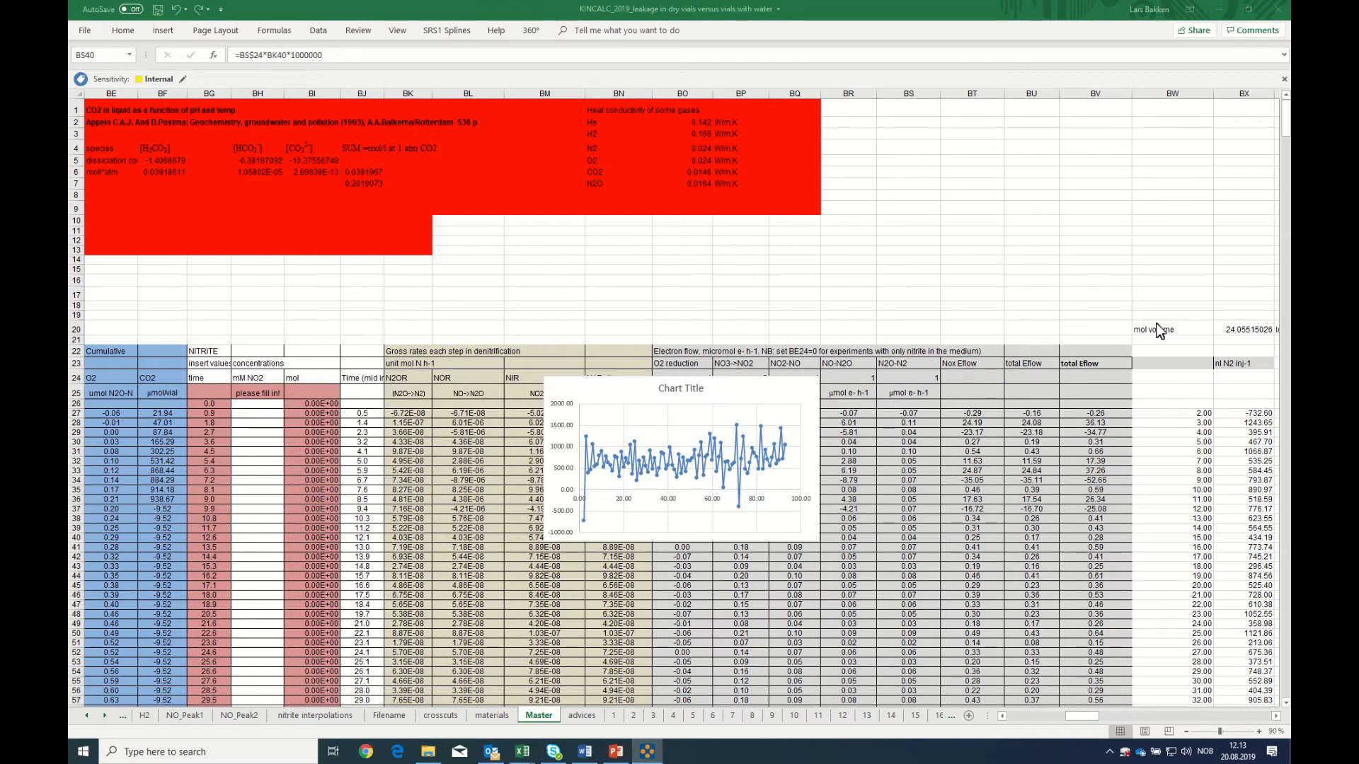
Copy the block BW20:BX119 from the Master sheet and paste it at BW20 on sheet 1
{"action": "left_click_drag", "start_coordinate": [1157, 332], "coordinate": [1255, 622]}
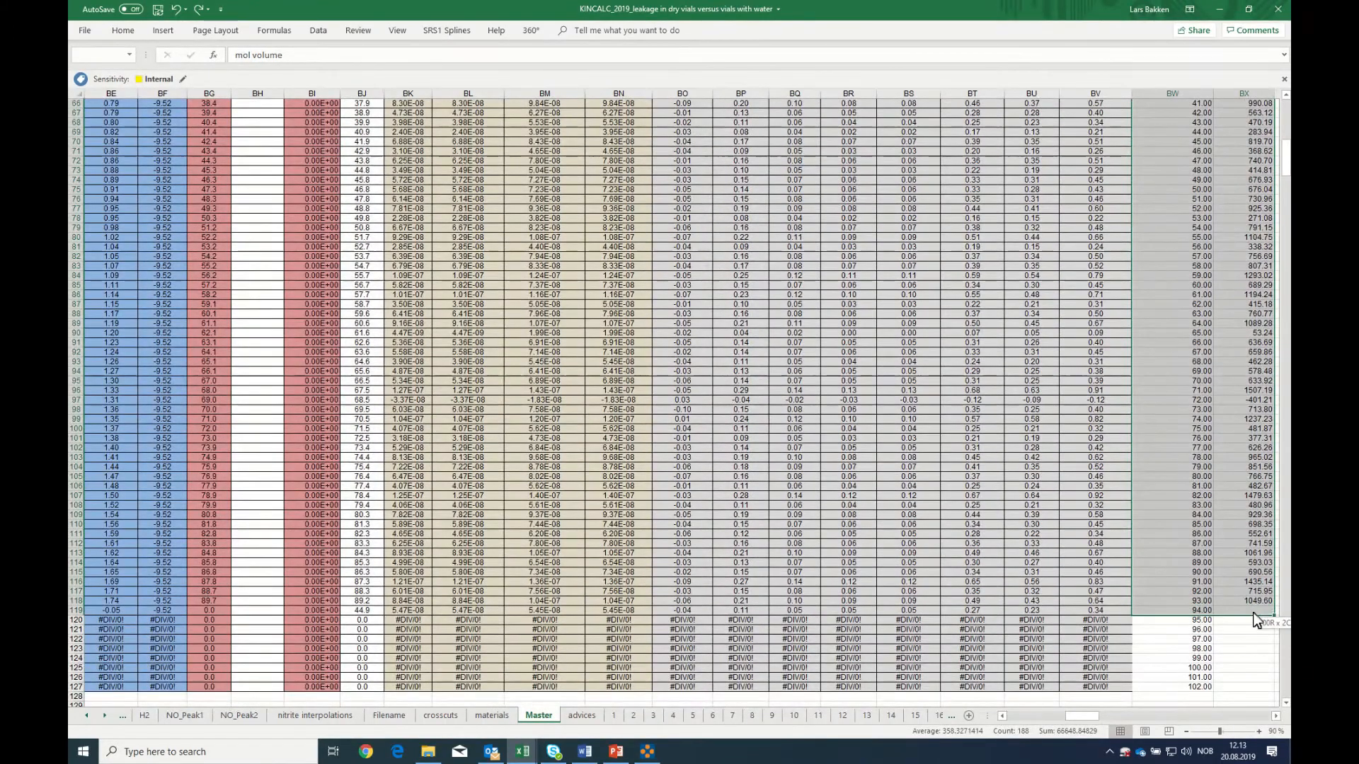
{"action": "right_click", "coordinate": [1179, 441]}
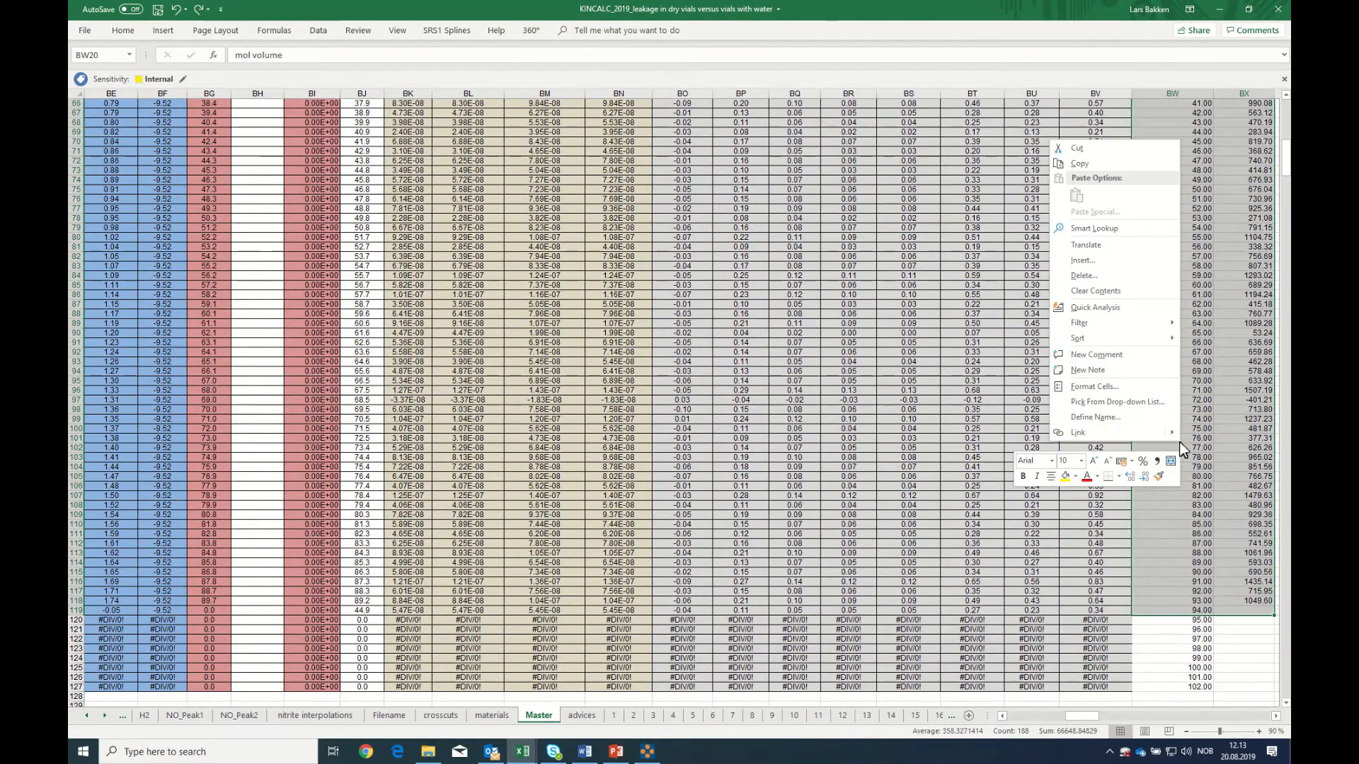
{"action": "left_click", "coordinate": [1078, 165]}
{"action": "scroll", "coordinate": [1077, 170], "scroll_direction": "up", "scroll_amount": 20}
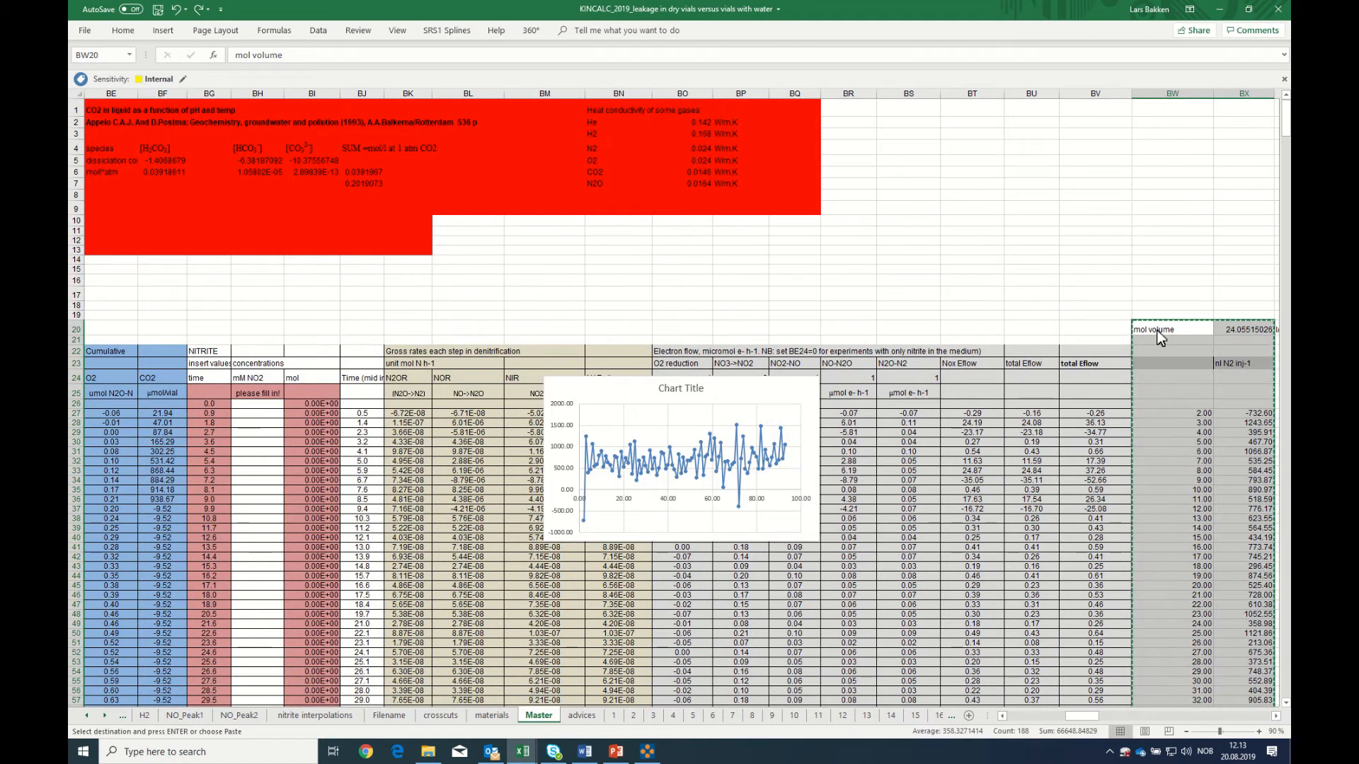
{"action": "left_click", "coordinate": [614, 716]}
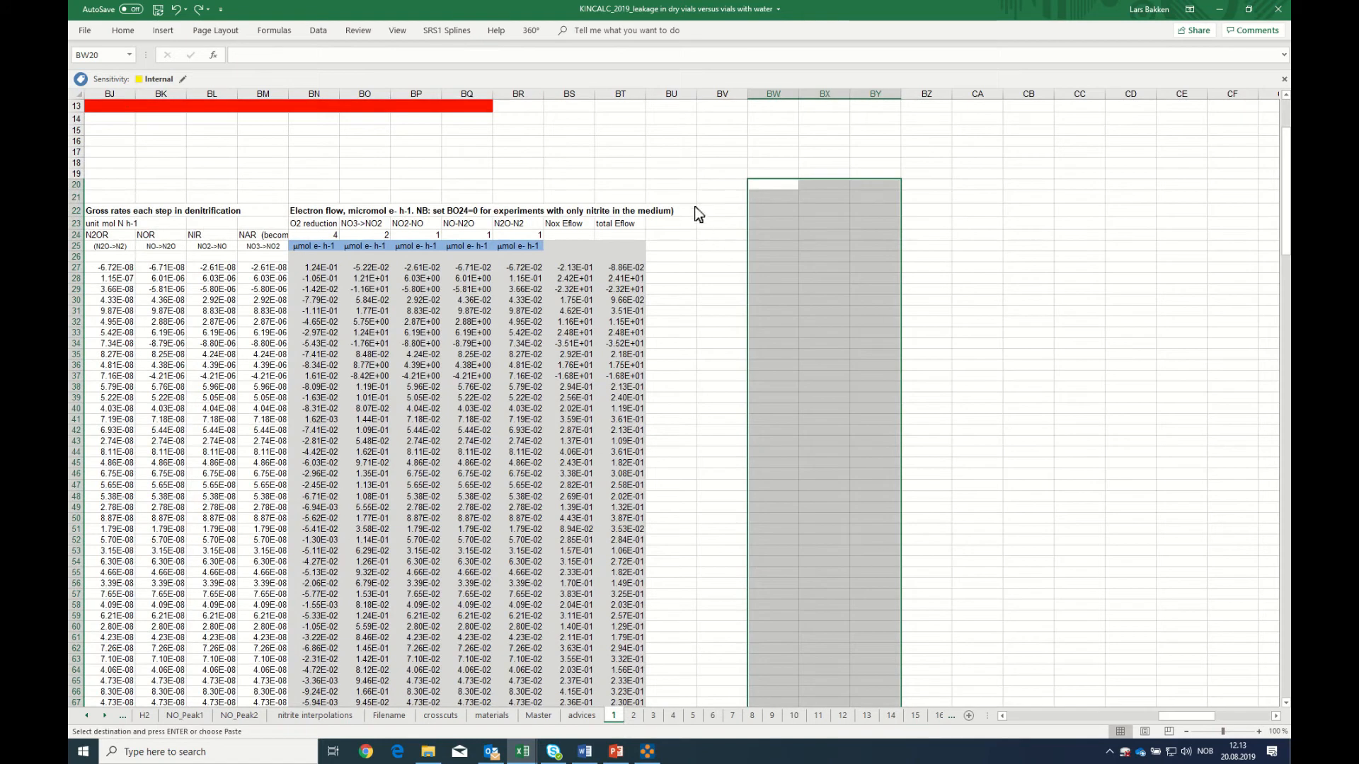
{"action": "left_click", "coordinate": [740, 212]}
{"action": "left_click", "coordinate": [768, 187]}
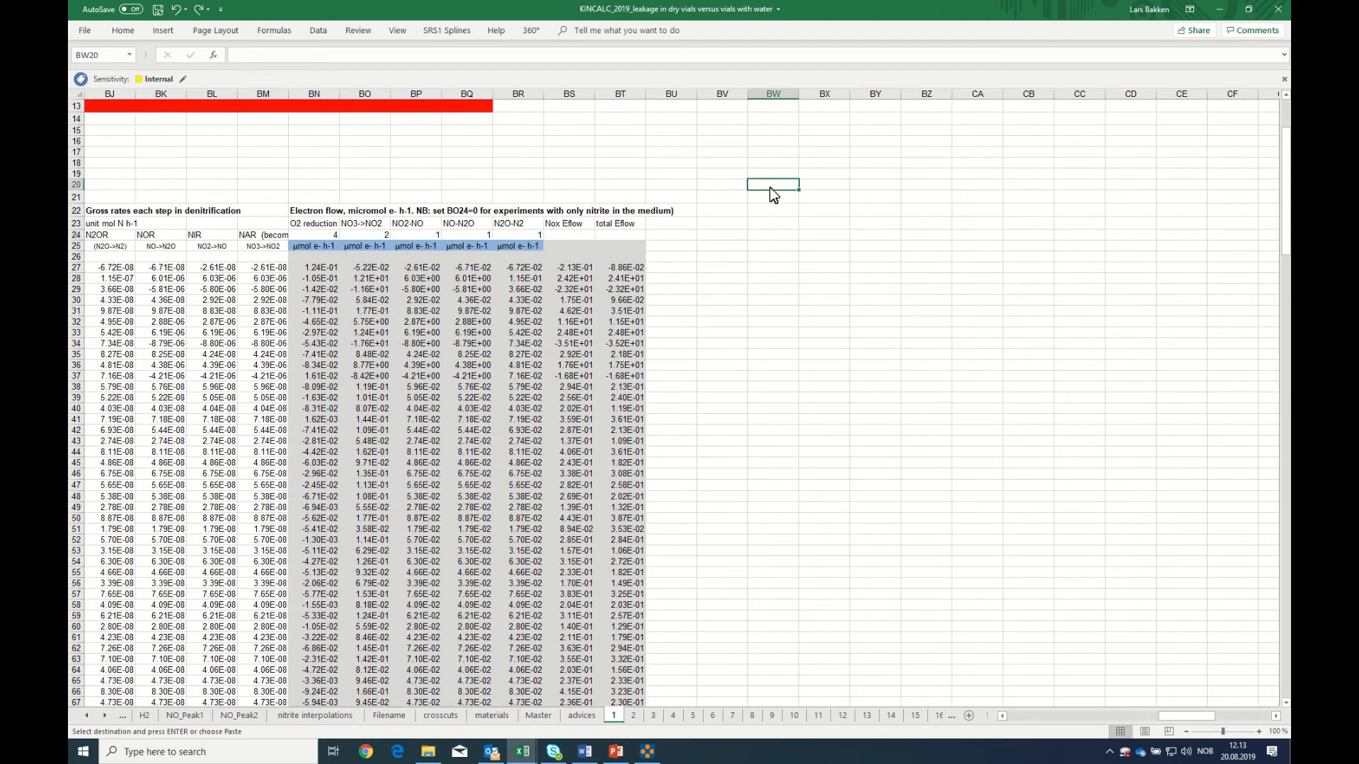
{"action": "right_click", "coordinate": [773, 194]}
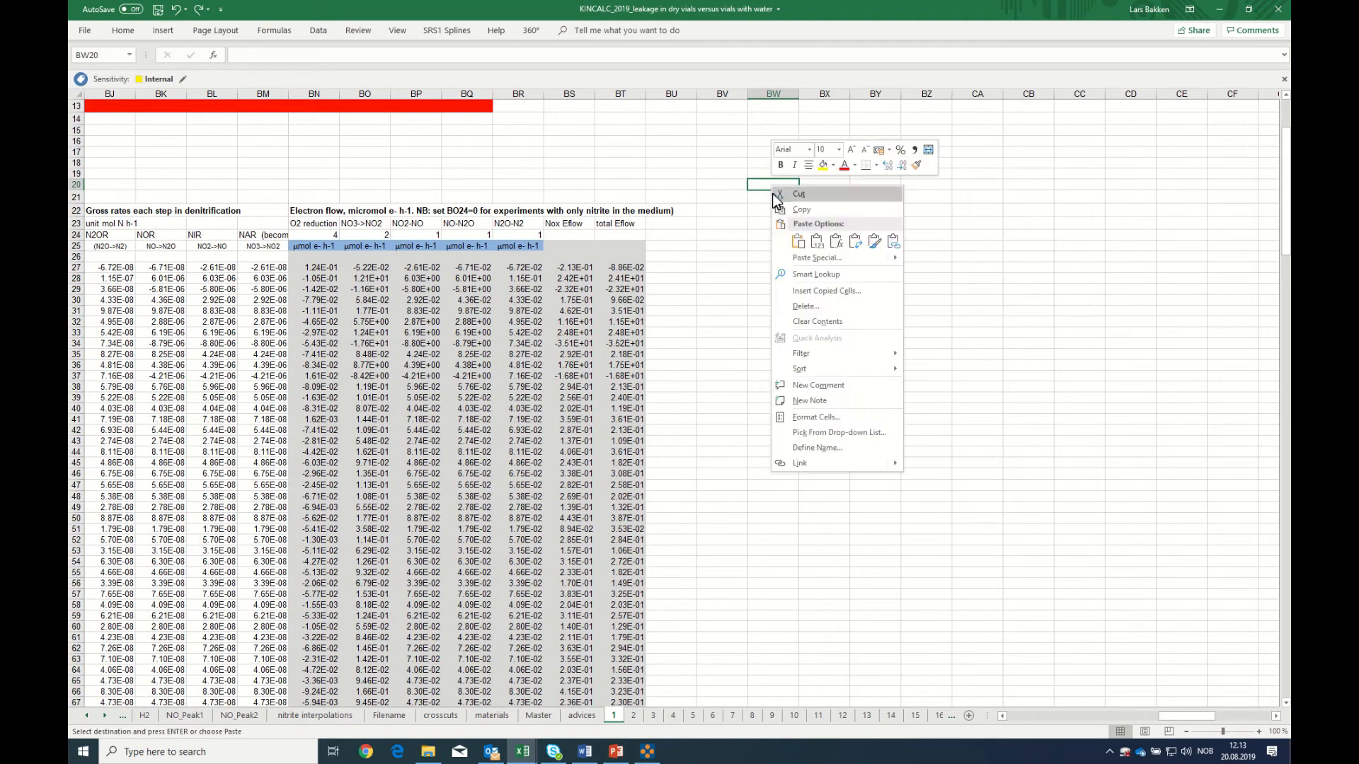
{"action": "left_click", "coordinate": [797, 244]}
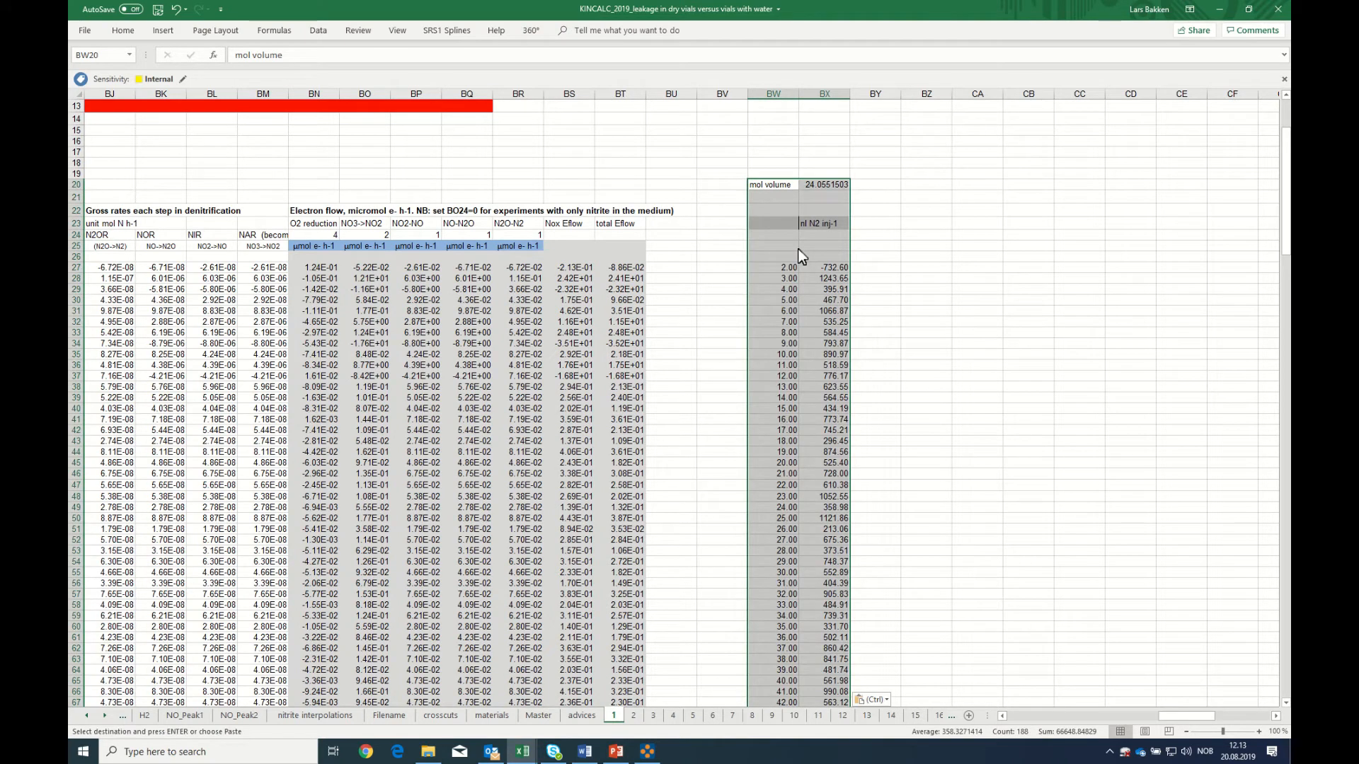
Copy the pasted mol volume and N2 leakage block from sheet 1 into BW20 of sheets 2 through 12, grouped together
{"action": "right_click", "coordinate": [772, 409]}
{"action": "left_click", "coordinate": [784, 430]}
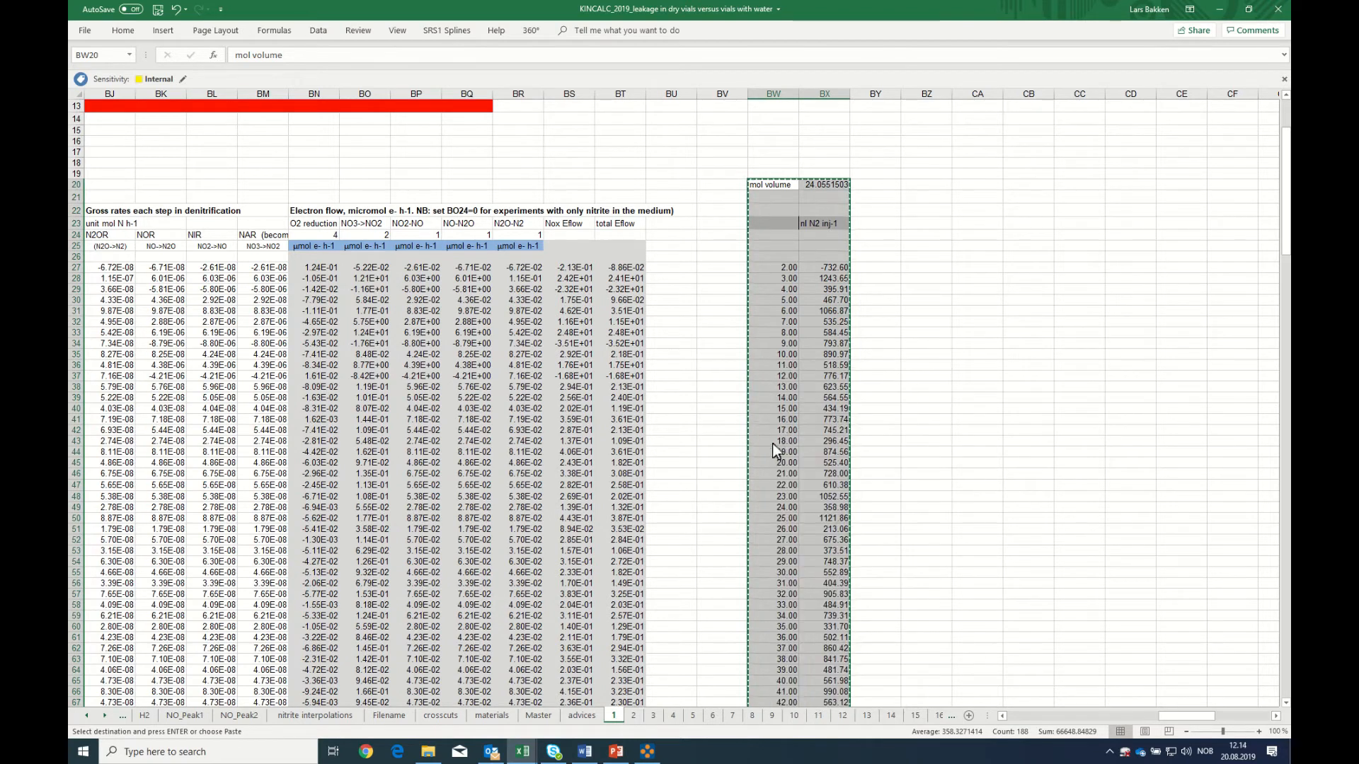
{"action": "left_click", "coordinate": [633, 717]}
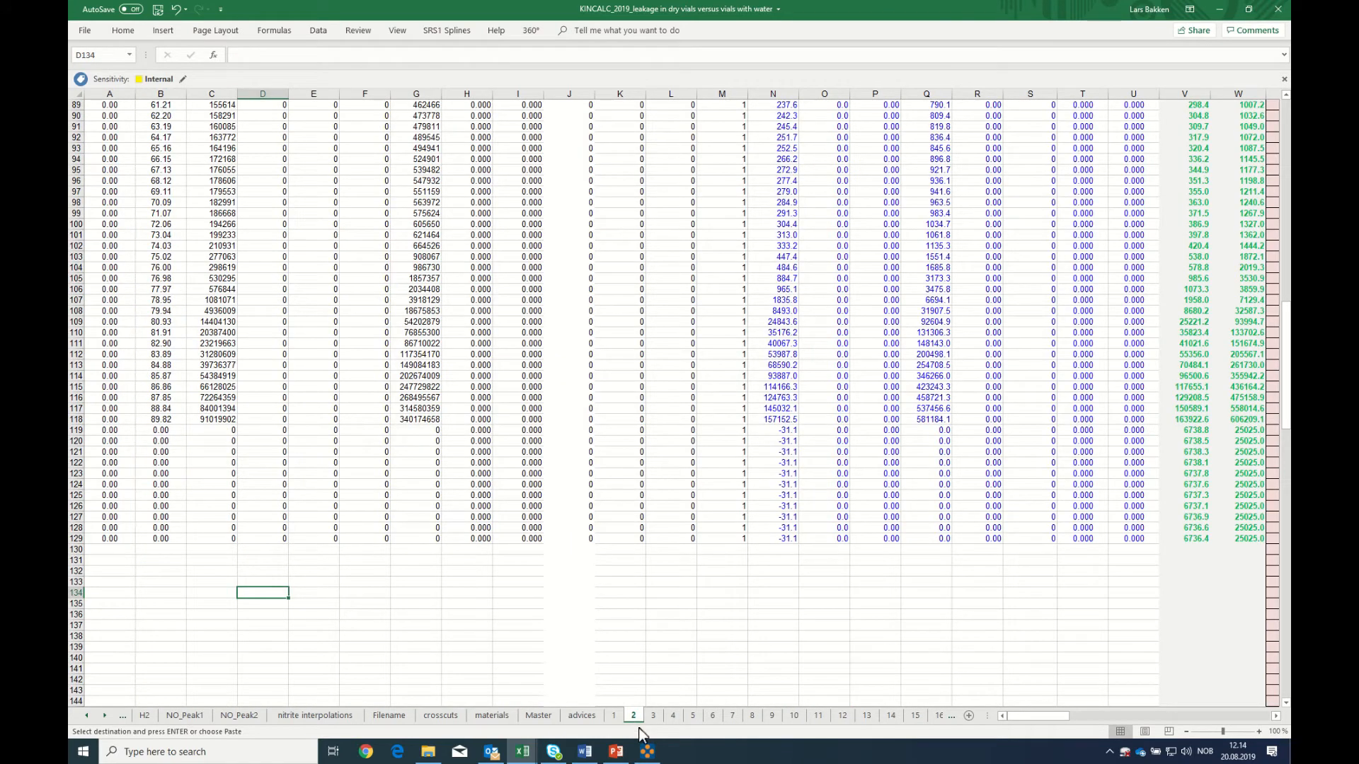
{"action": "left_click", "coordinate": [841, 717], "text": "shift"}
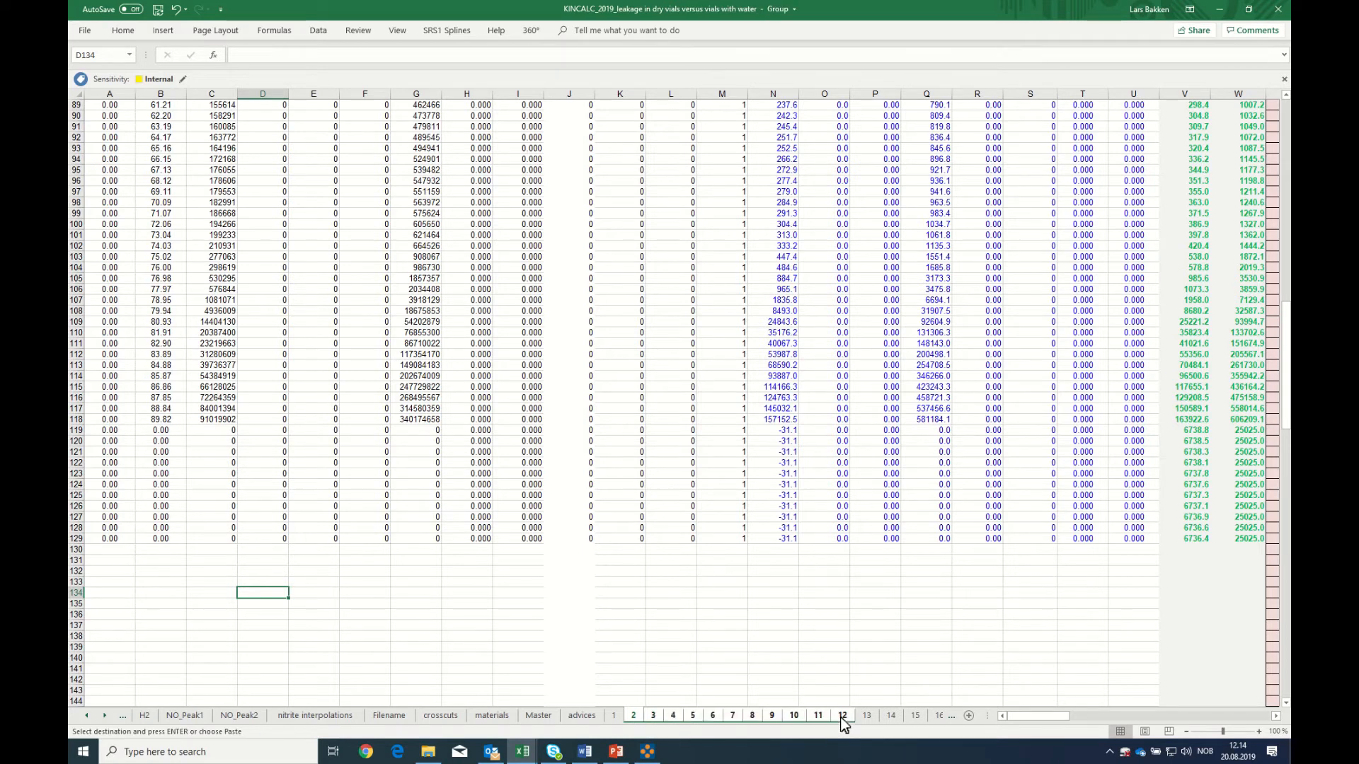
{"action": "left_click_drag", "start_coordinate": [1016, 722], "coordinate": [1198, 719]}
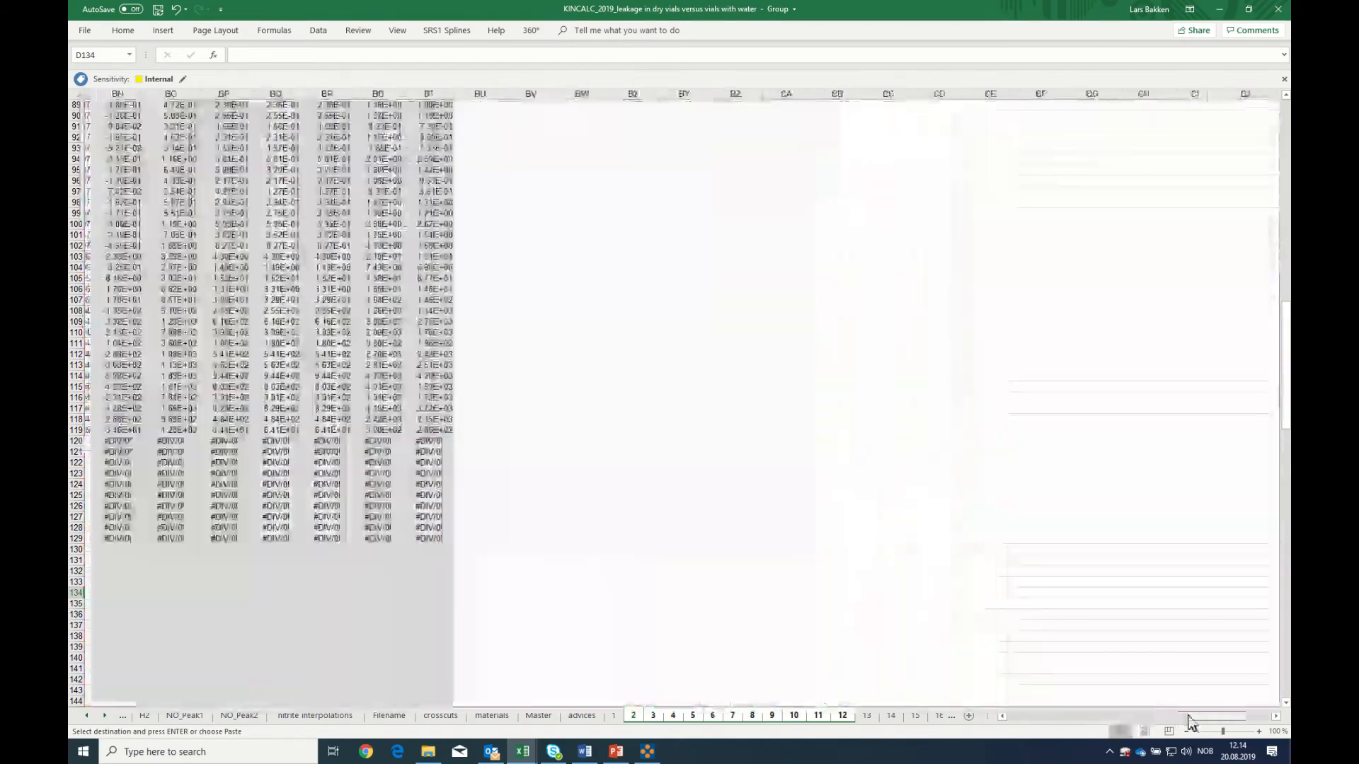
{"action": "scroll", "coordinate": [592, 646], "scroll_direction": "up", "scroll_amount": 5}
{"action": "scroll", "coordinate": [592, 645], "scroll_direction": "up", "scroll_amount": 20}
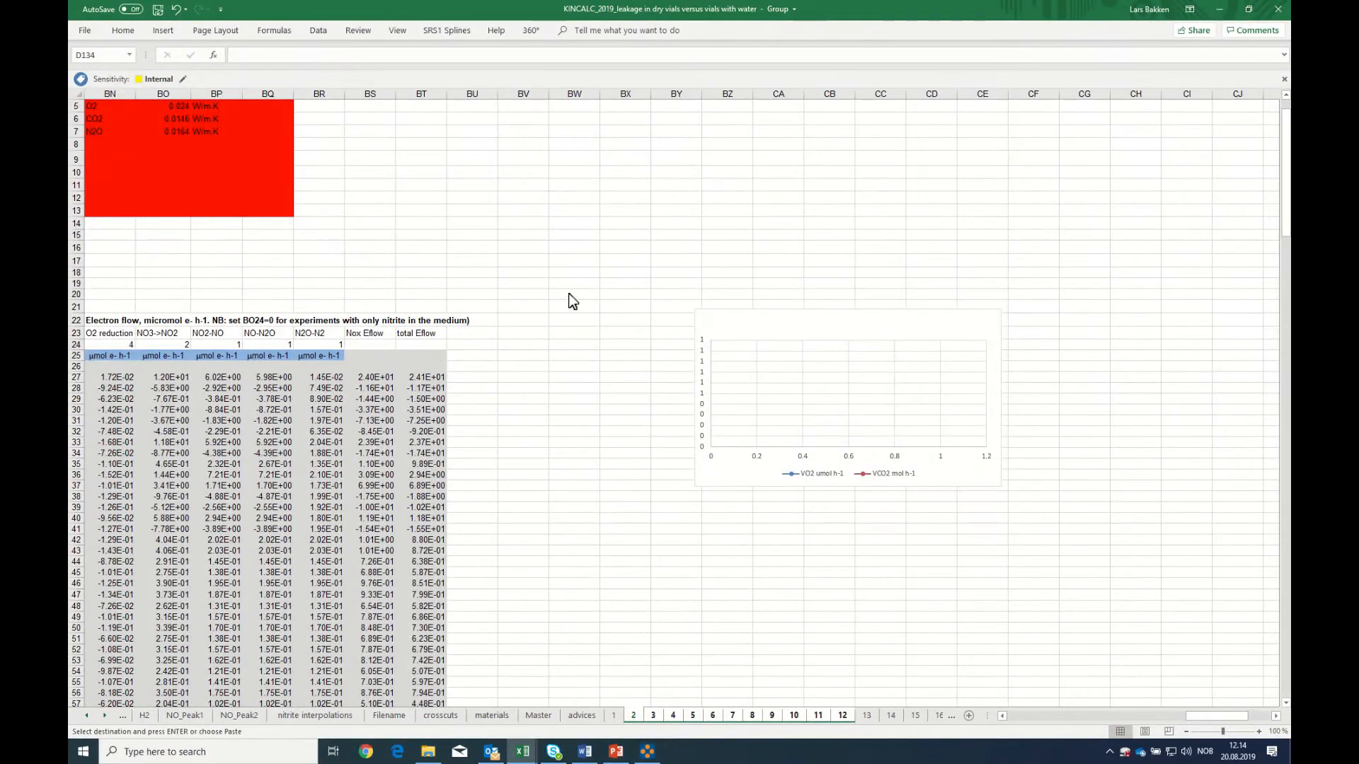
{"action": "left_click", "coordinate": [565, 297]}
{"action": "right_click", "coordinate": [564, 299]}
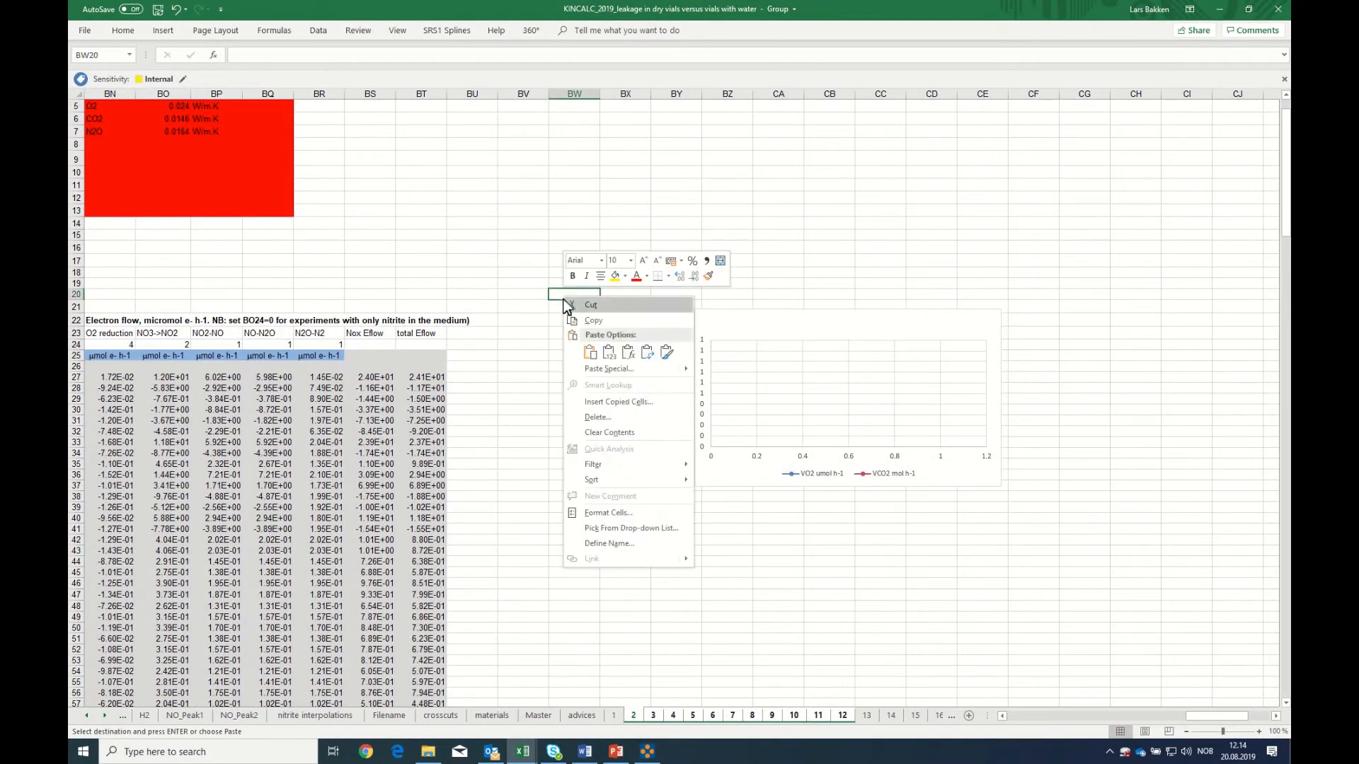
{"action": "left_click", "coordinate": [585, 354]}
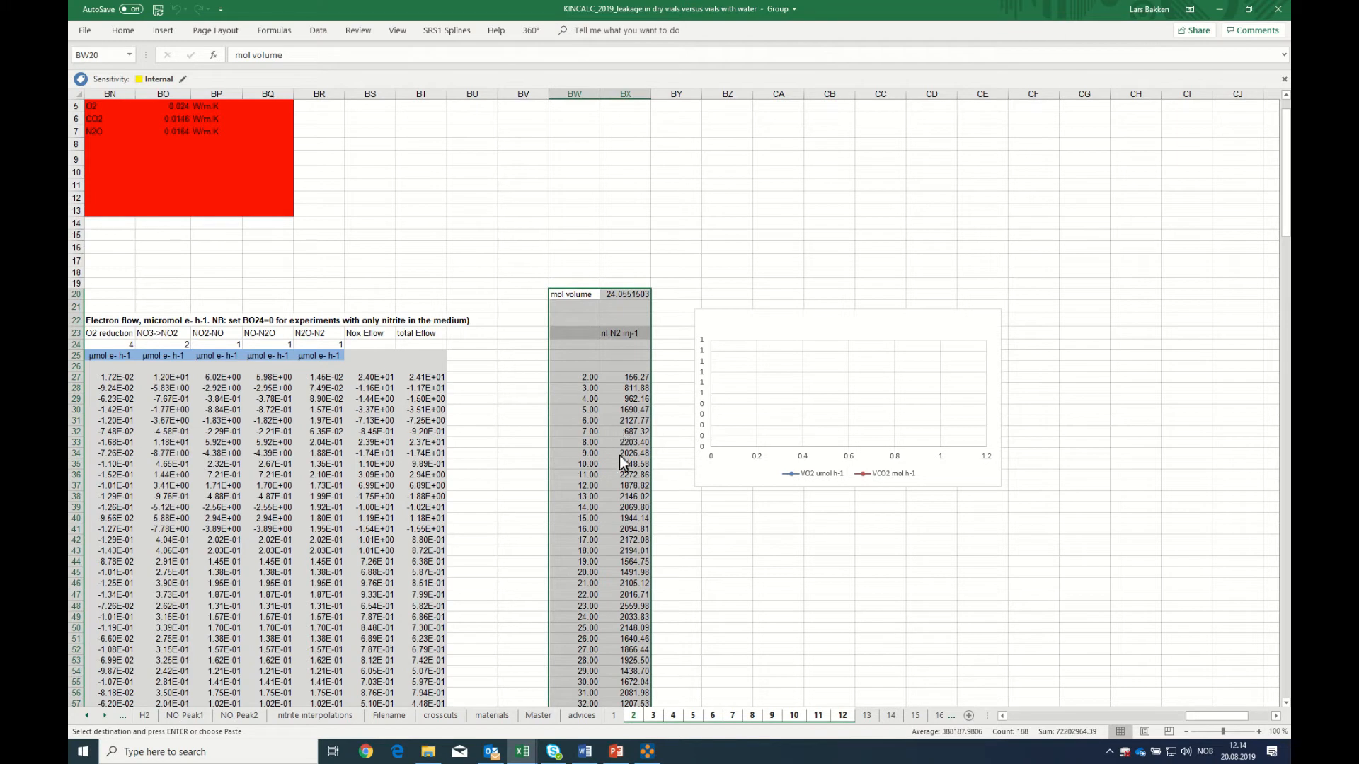
Ungroup the sheets and check the pasted nl N2 inj-1 column on sheets 2, 3 and 4
{"action": "left_click", "coordinate": [620, 487]}
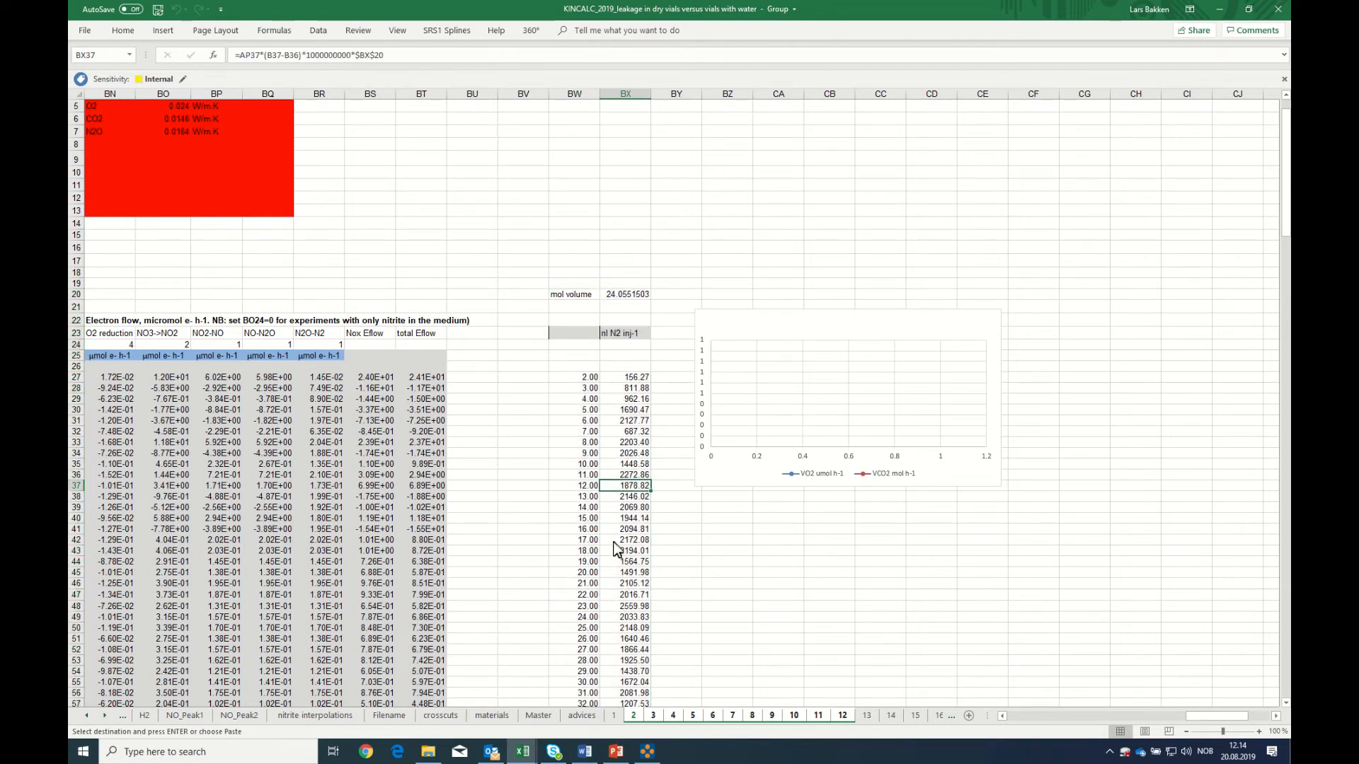
{"action": "left_click", "coordinate": [614, 716]}
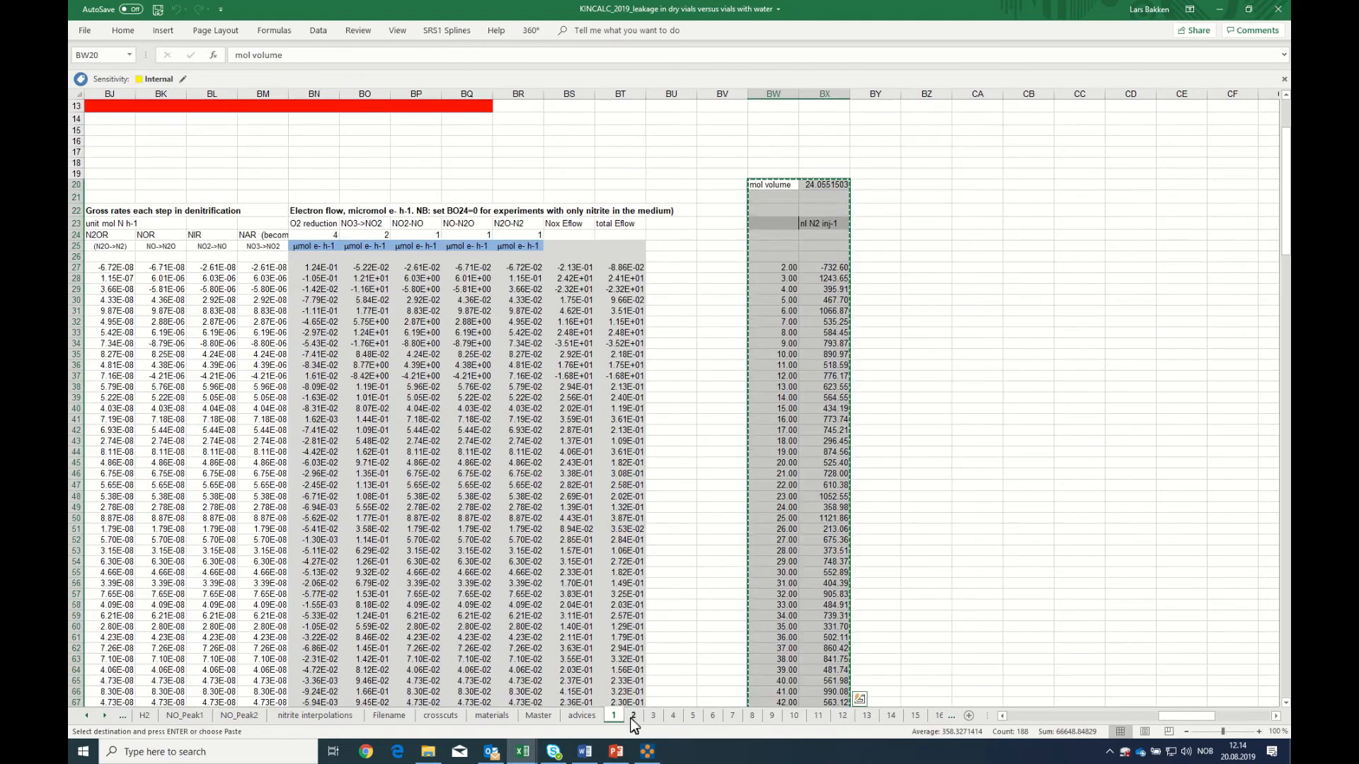
{"action": "left_click", "coordinate": [632, 716]}
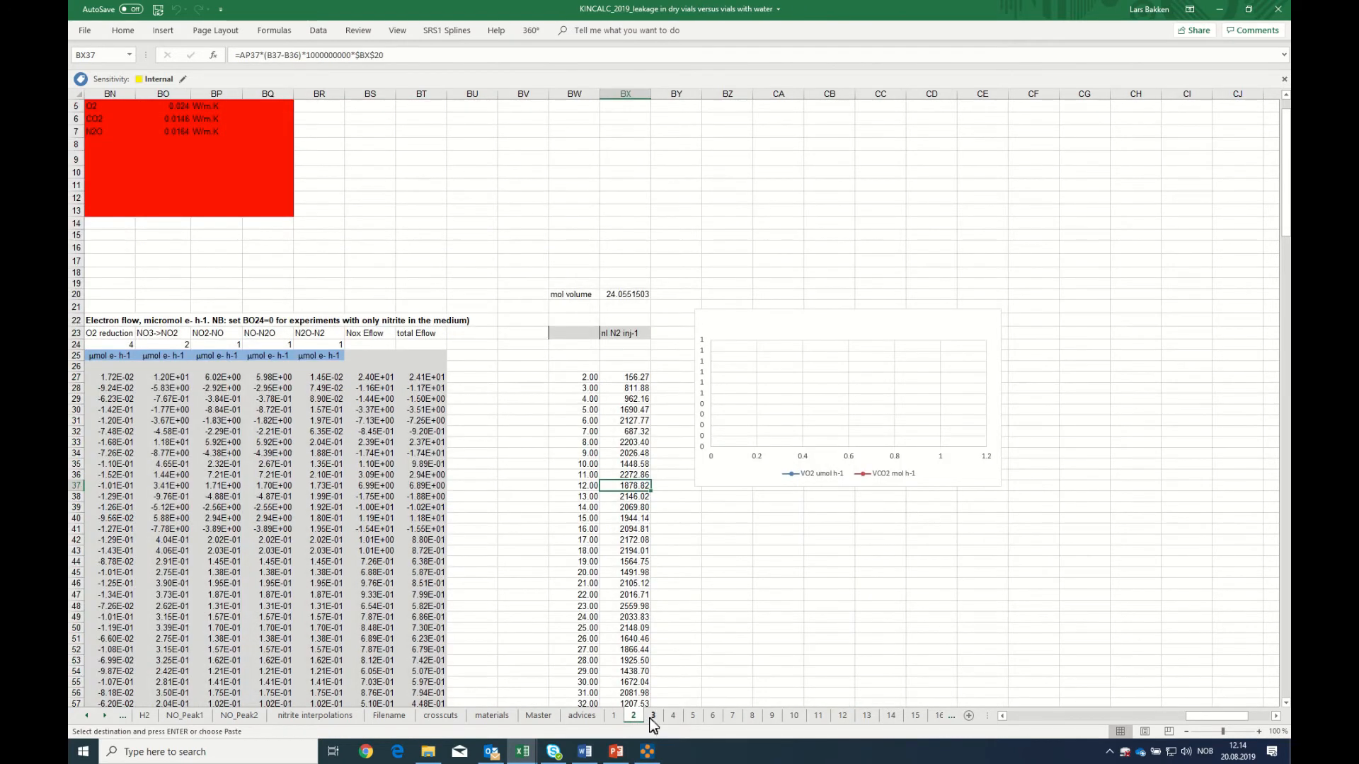
{"action": "left_click", "coordinate": [652, 717]}
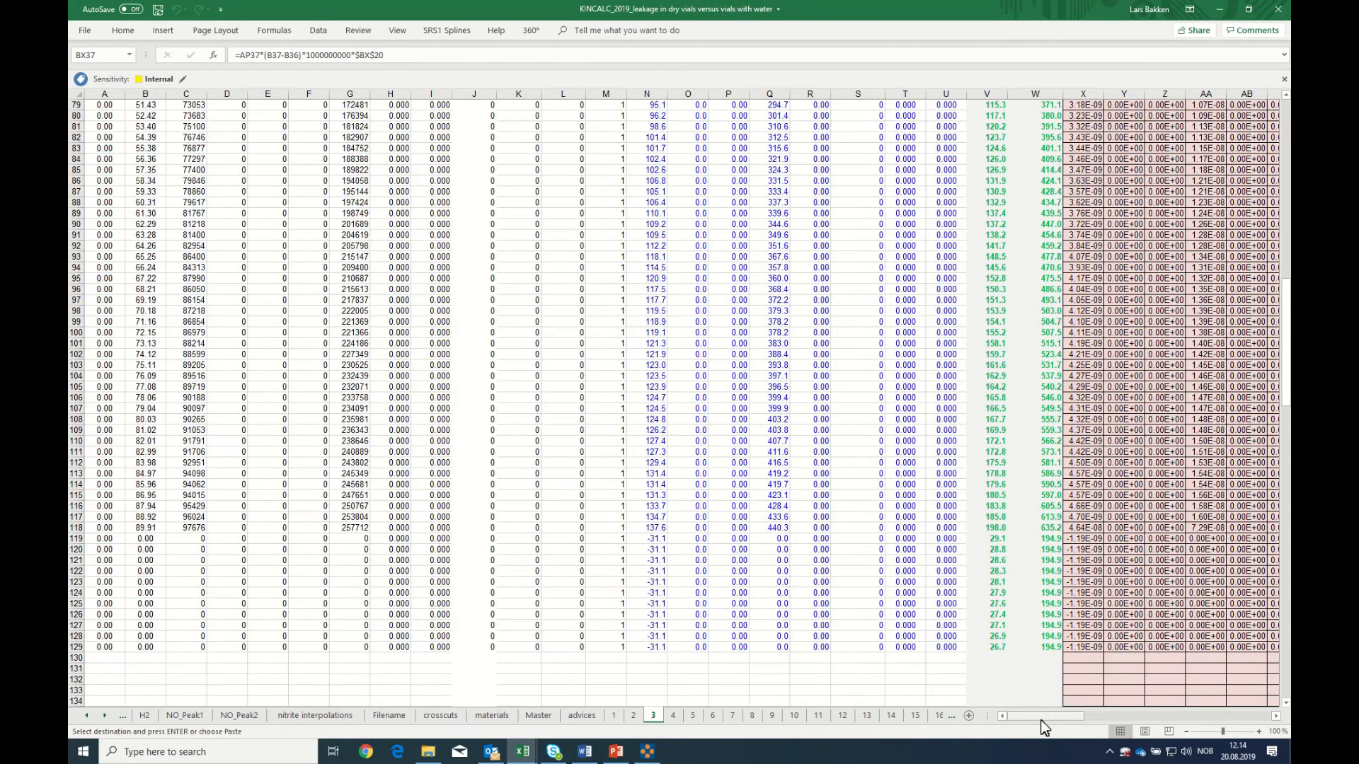
{"action": "left_click_drag", "start_coordinate": [1046, 718], "coordinate": [1175, 719]}
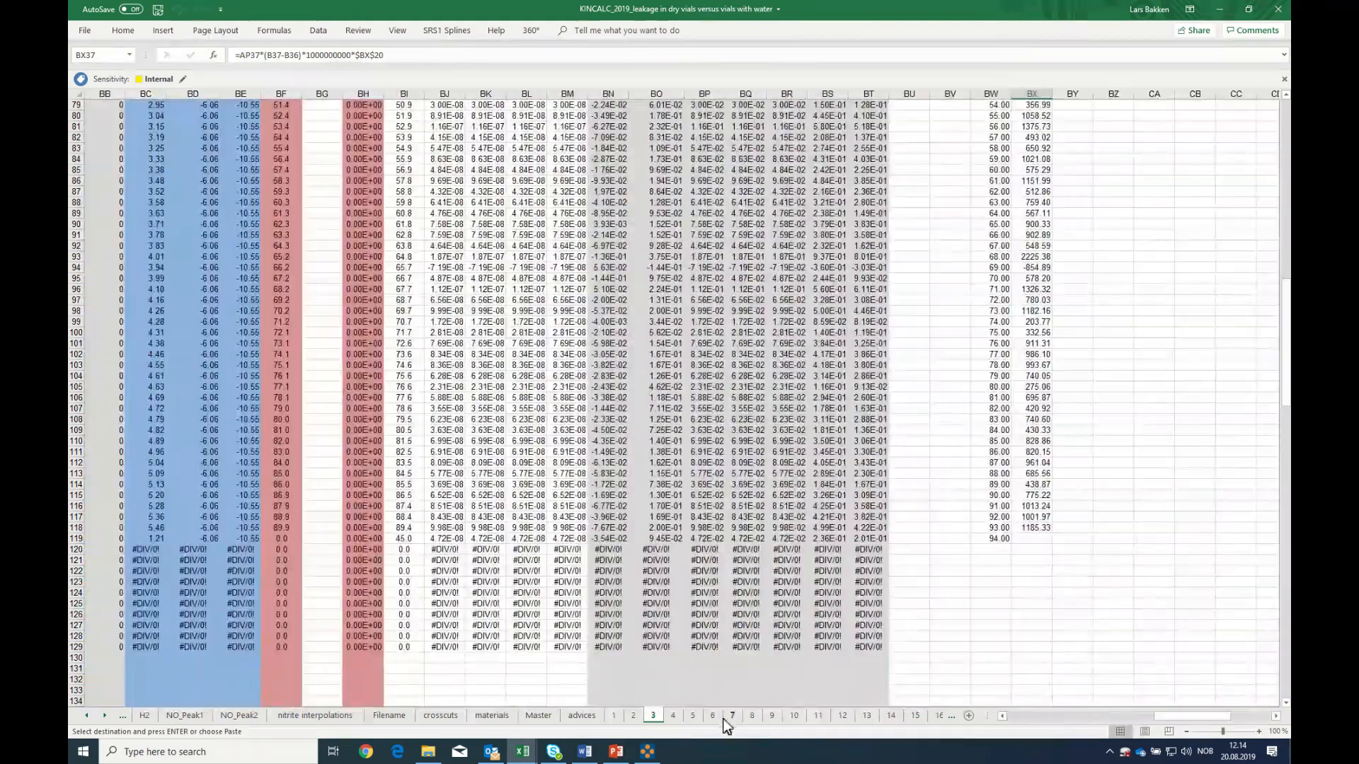
{"action": "left_click", "coordinate": [674, 717]}
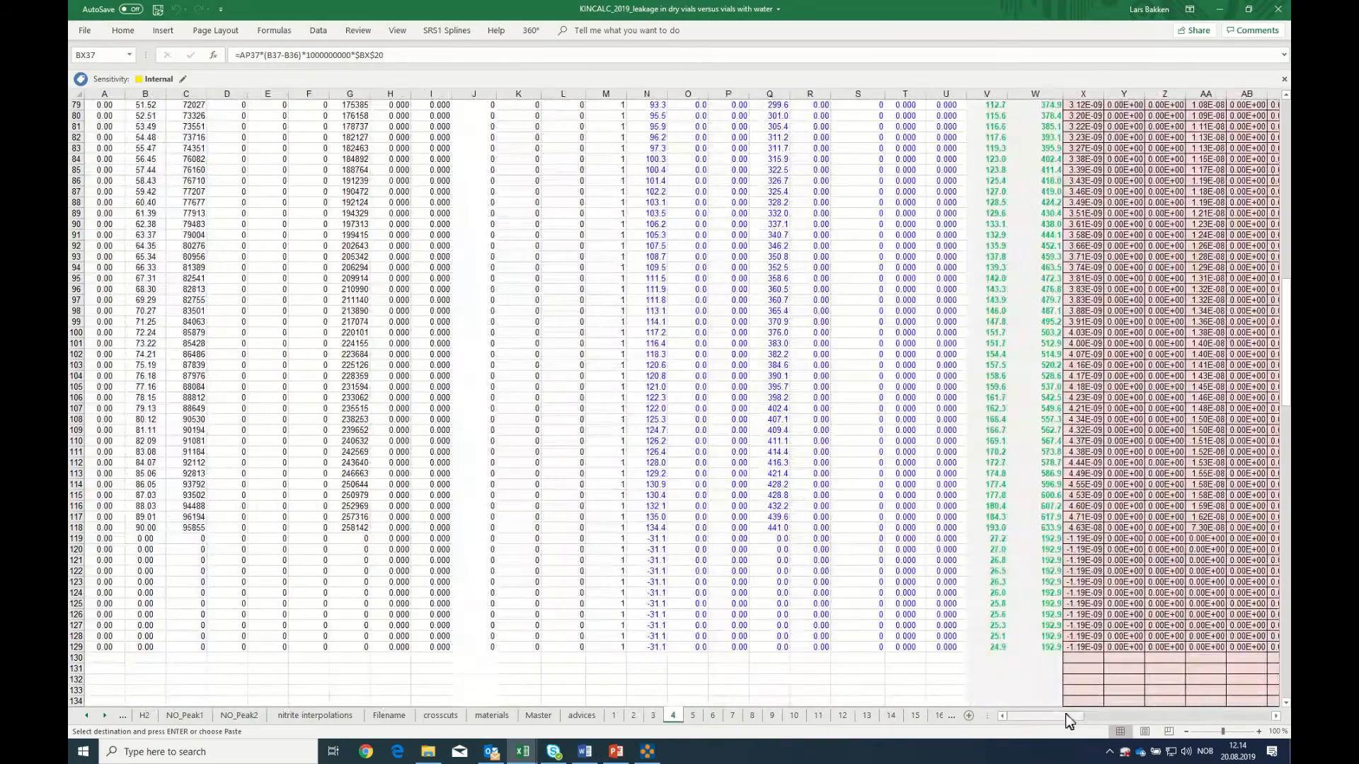
{"action": "left_click_drag", "start_coordinate": [1069, 718], "coordinate": [1211, 721]}
{"action": "scroll", "coordinate": [1199, 626], "scroll_direction": "up", "scroll_amount": 10}
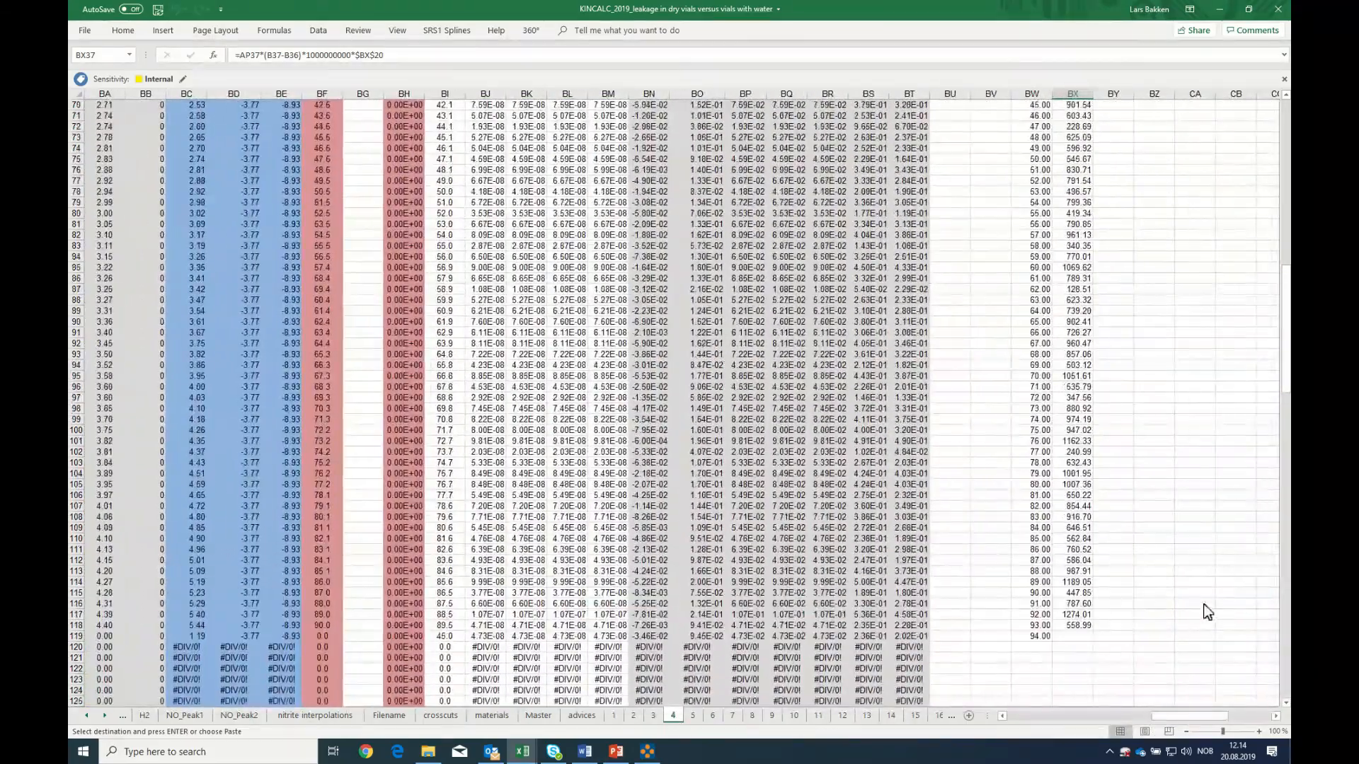
{"action": "scroll", "coordinate": [1191, 608], "scroll_direction": "up", "scroll_amount": 16}
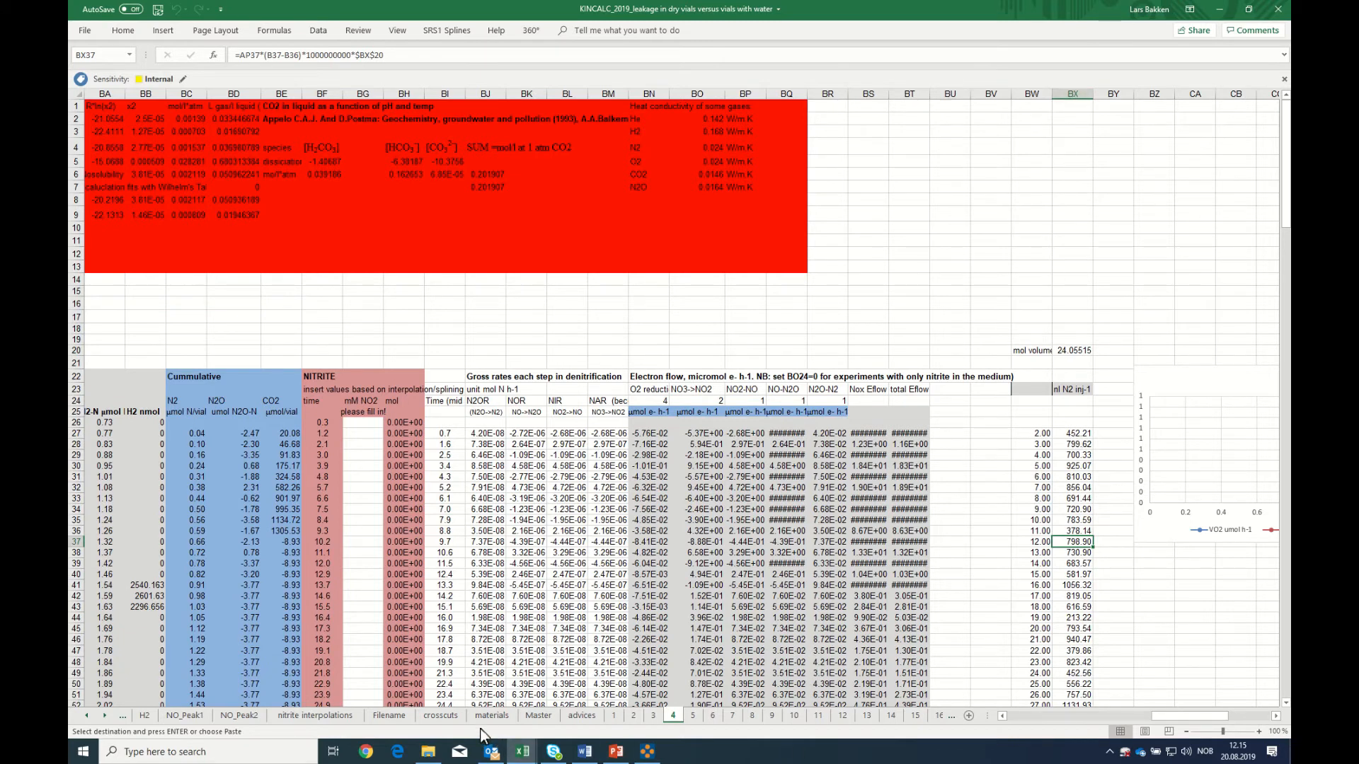
On the crosscuts sheet, set the output variable's column address in D11 to bx
{"action": "left_click", "coordinate": [441, 716]}
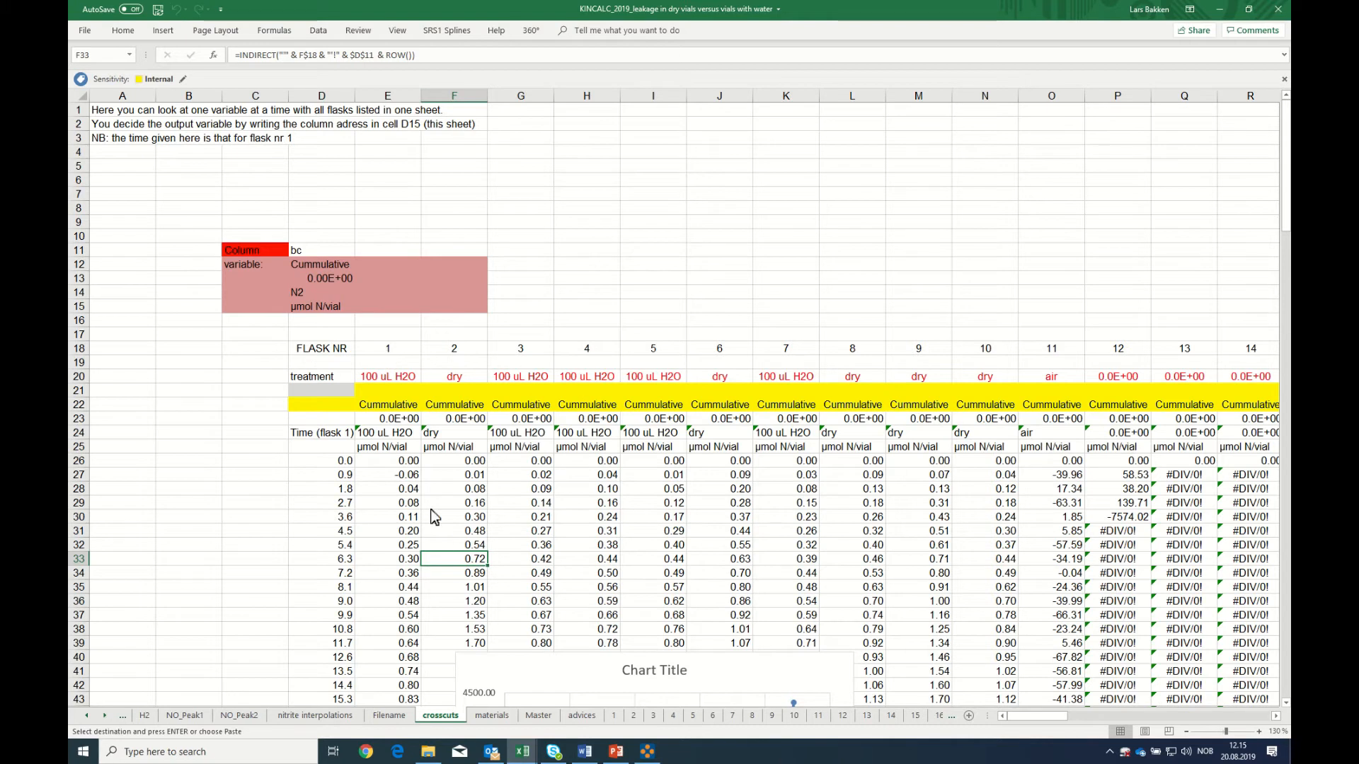
{"action": "left_click", "coordinate": [409, 495]}
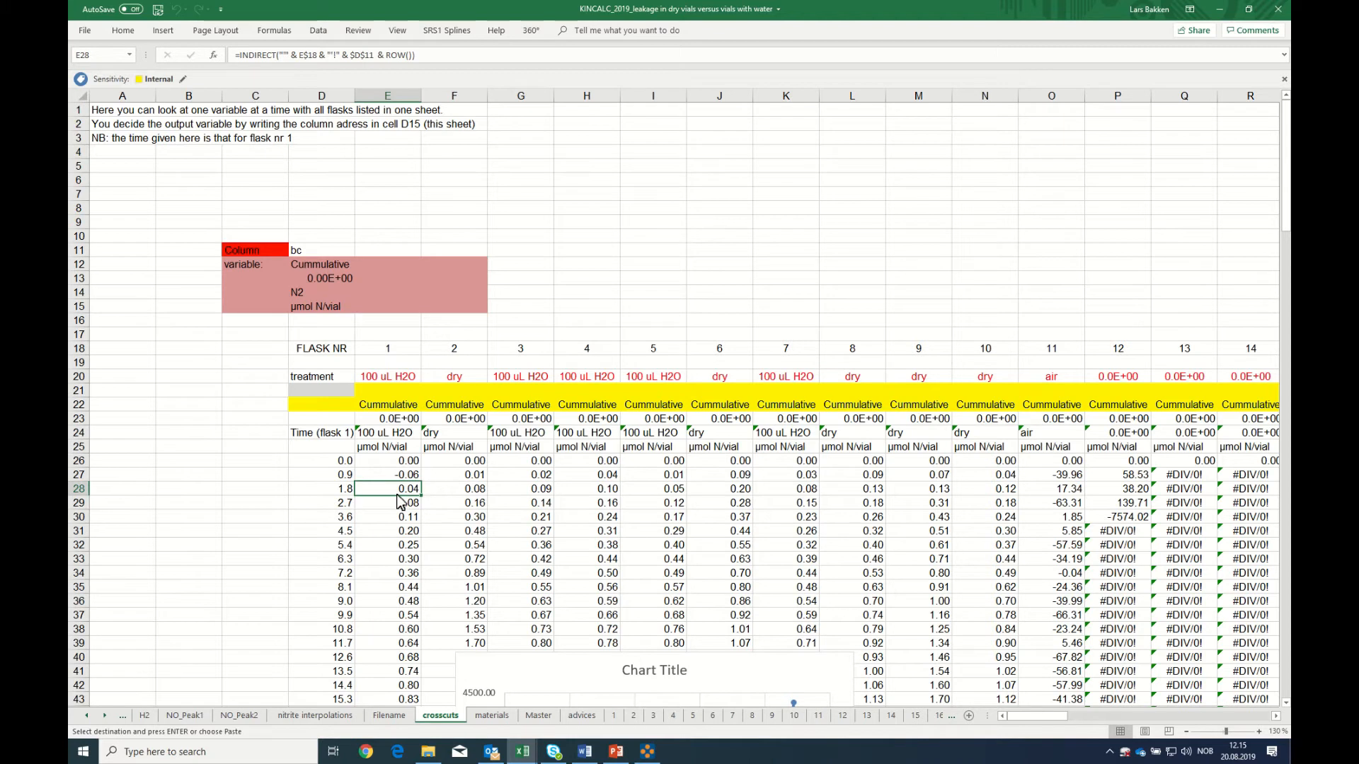
{"action": "left_click", "coordinate": [297, 252]}
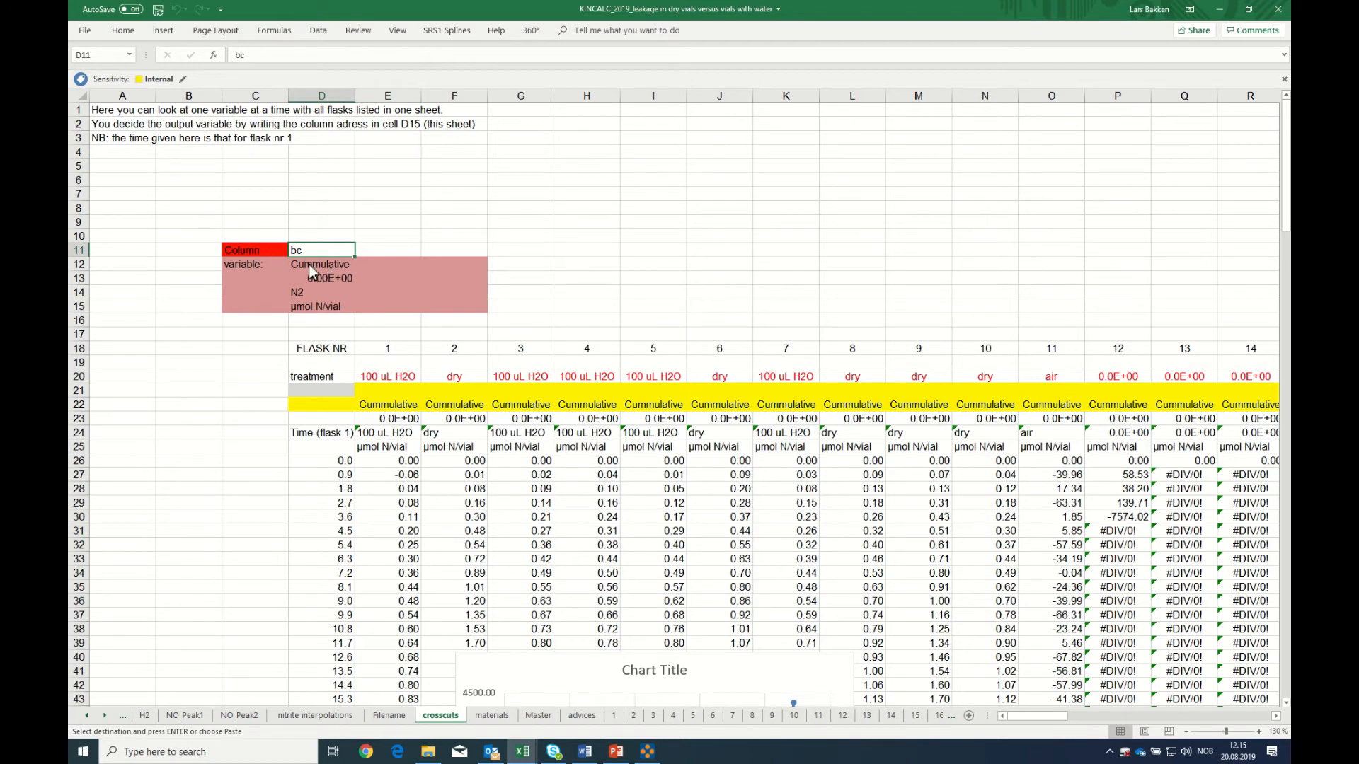
{"action": "type", "text": "b"}
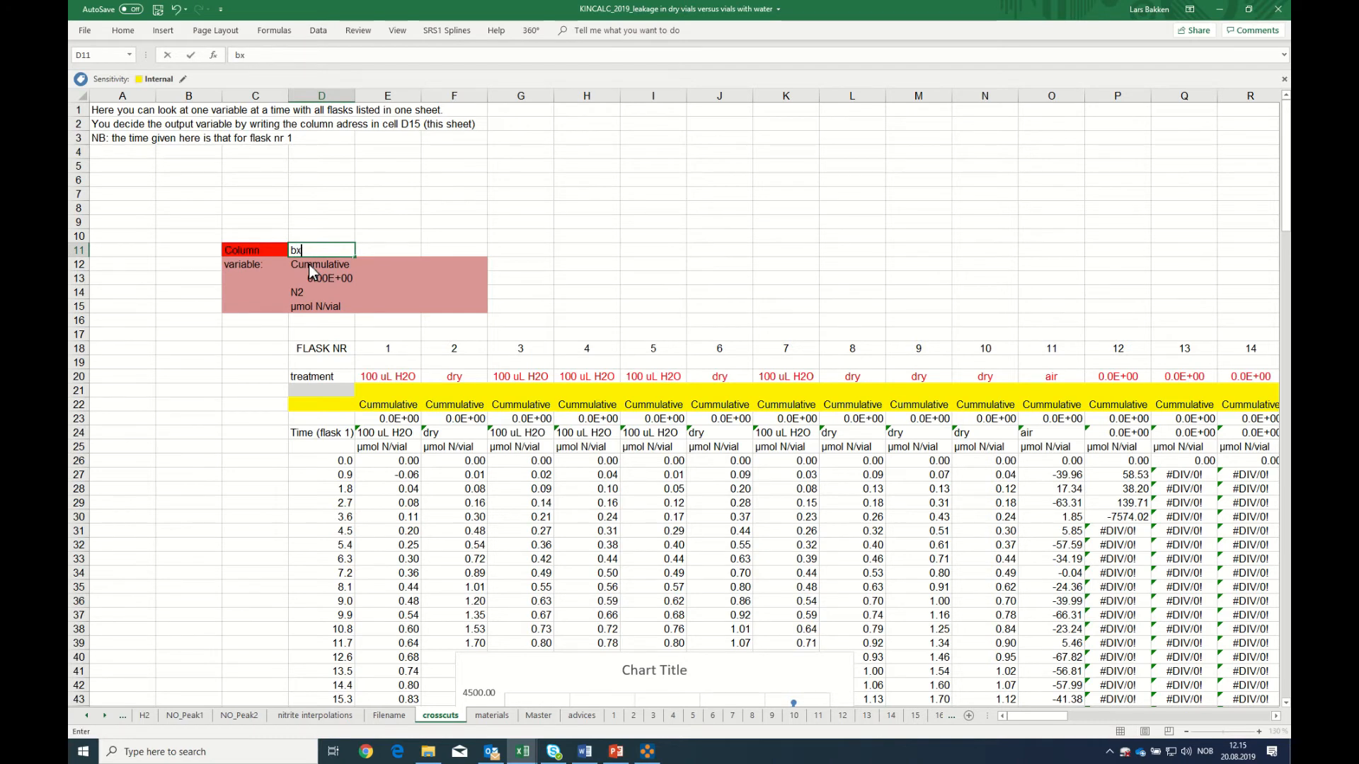
{"action": "key", "text": "Return"}
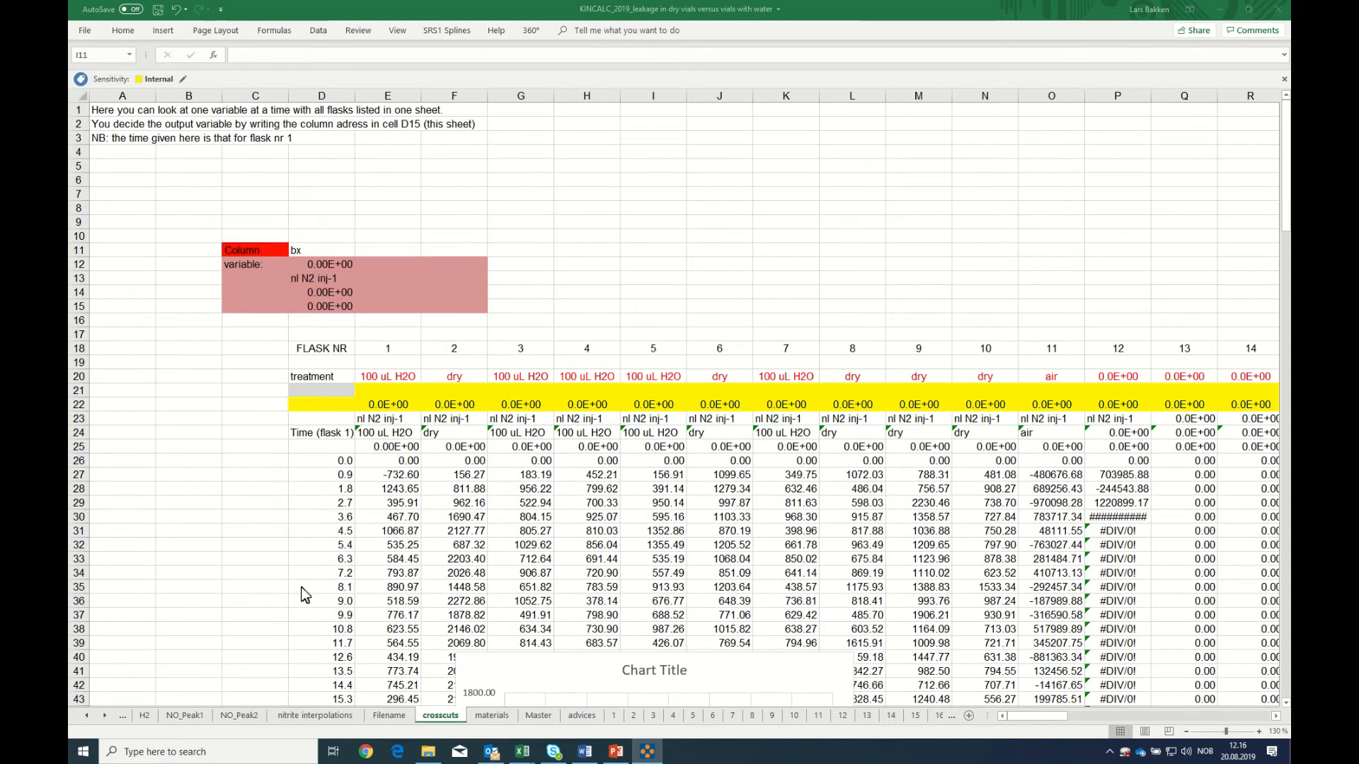
Copy the formulas in D63:O63 of the crosscuts sheet down through row 130
{"action": "scroll", "coordinate": [308, 593], "scroll_direction": "down", "scroll_amount": 8}
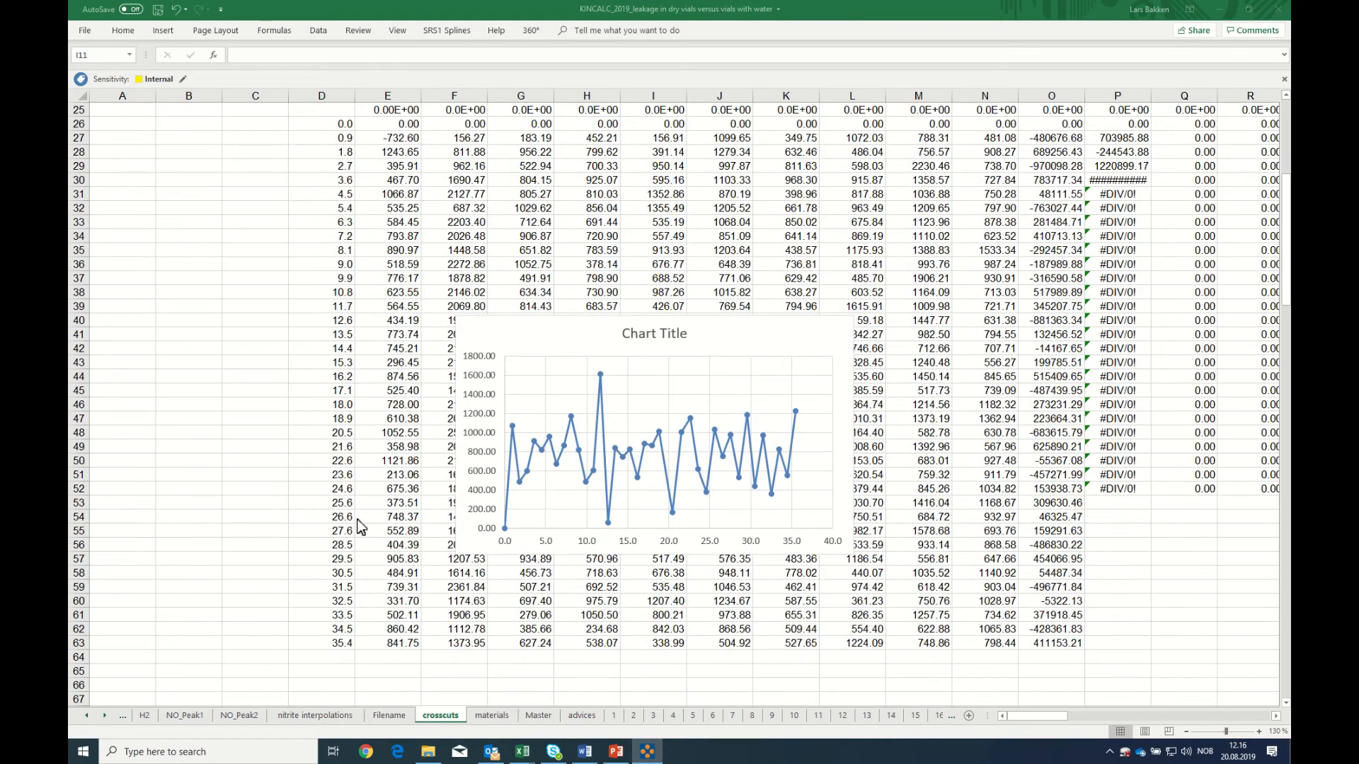
{"action": "left_click", "coordinate": [341, 646]}
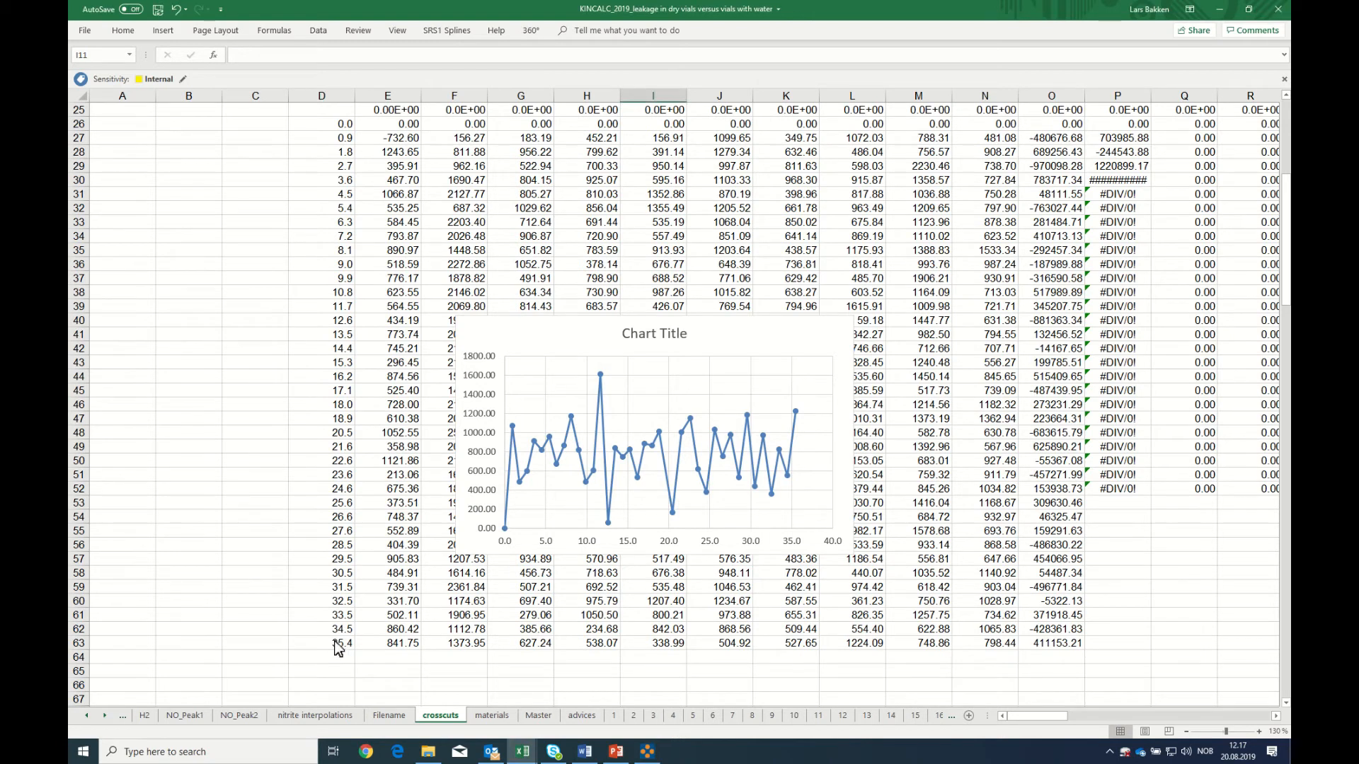
{"action": "left_click_drag", "start_coordinate": [334, 647], "coordinate": [1058, 650]}
{"action": "right_click", "coordinate": [1009, 650]}
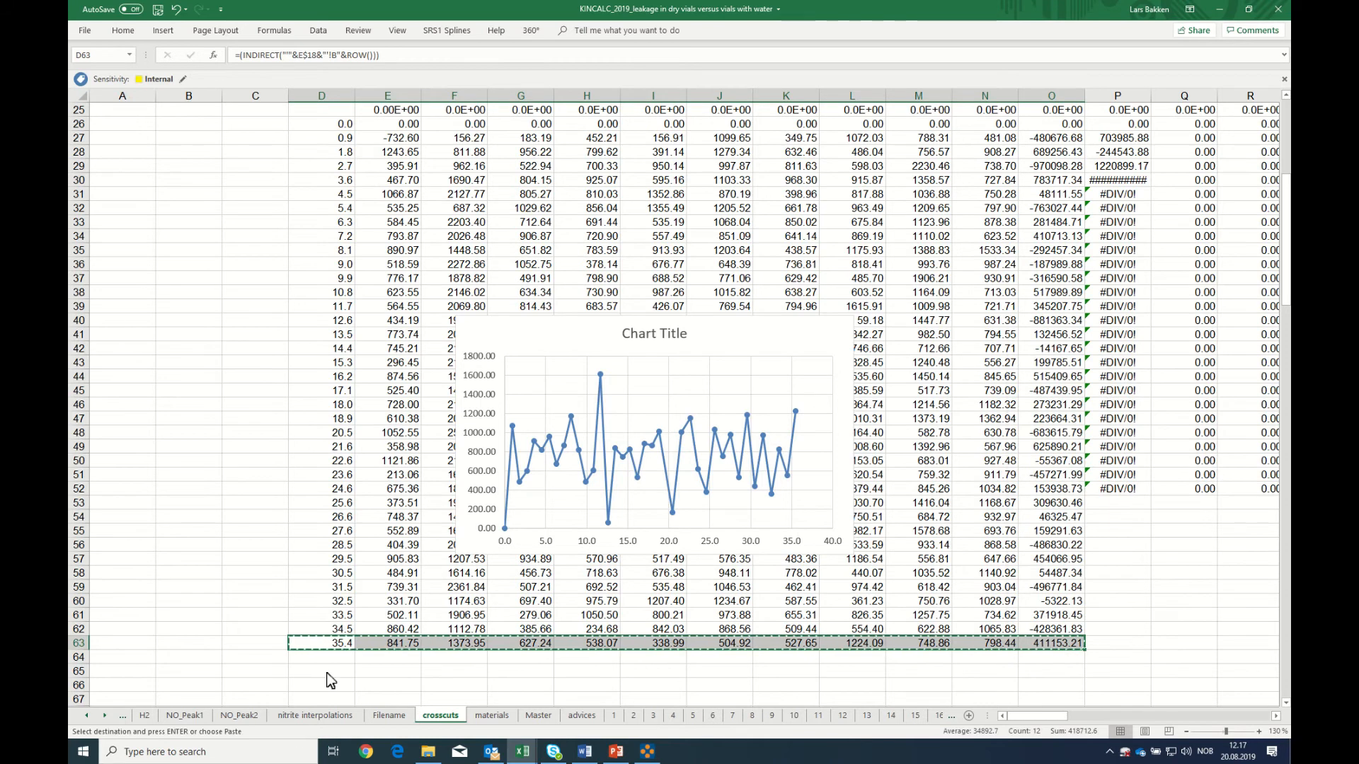
{"action": "left_click_drag", "start_coordinate": [327, 658], "coordinate": [340, 630]}
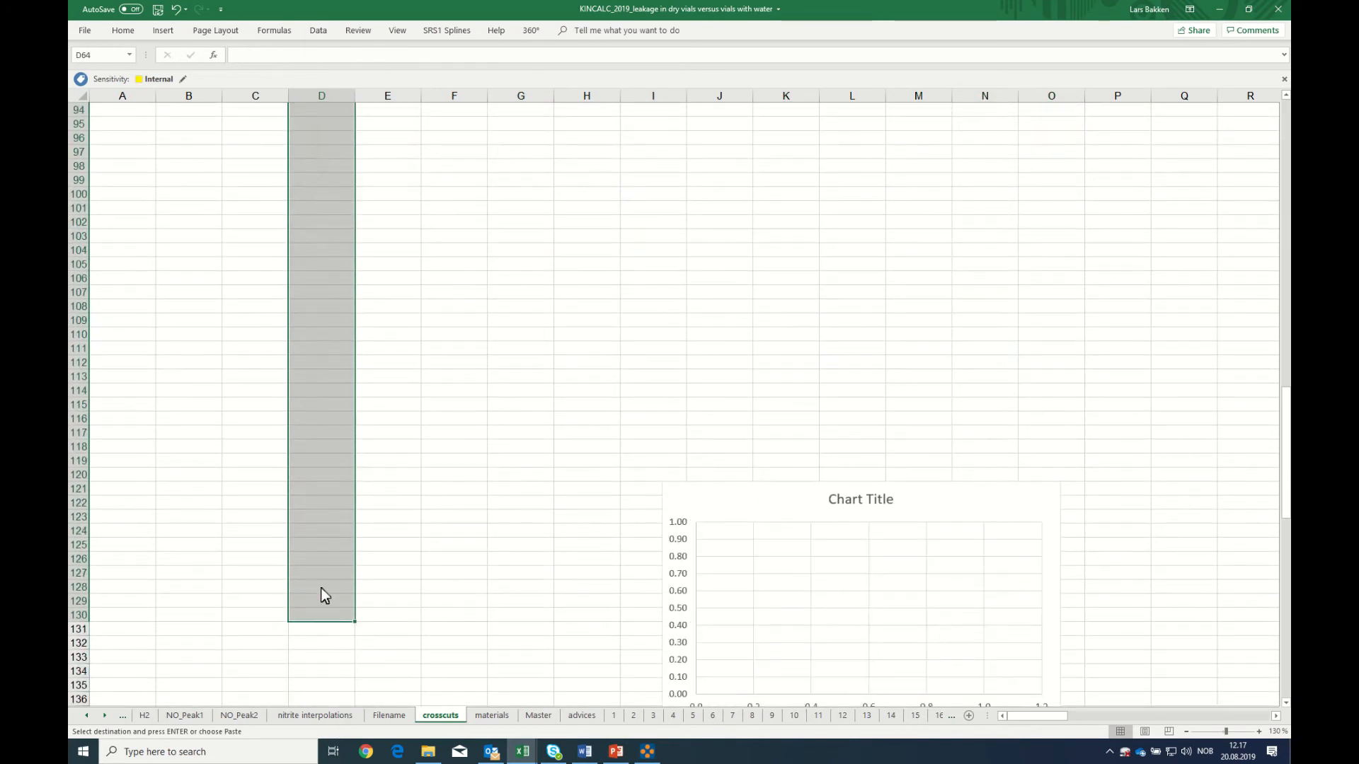
{"action": "right_click", "coordinate": [322, 590]}
{"action": "left_click", "coordinate": [347, 359]}
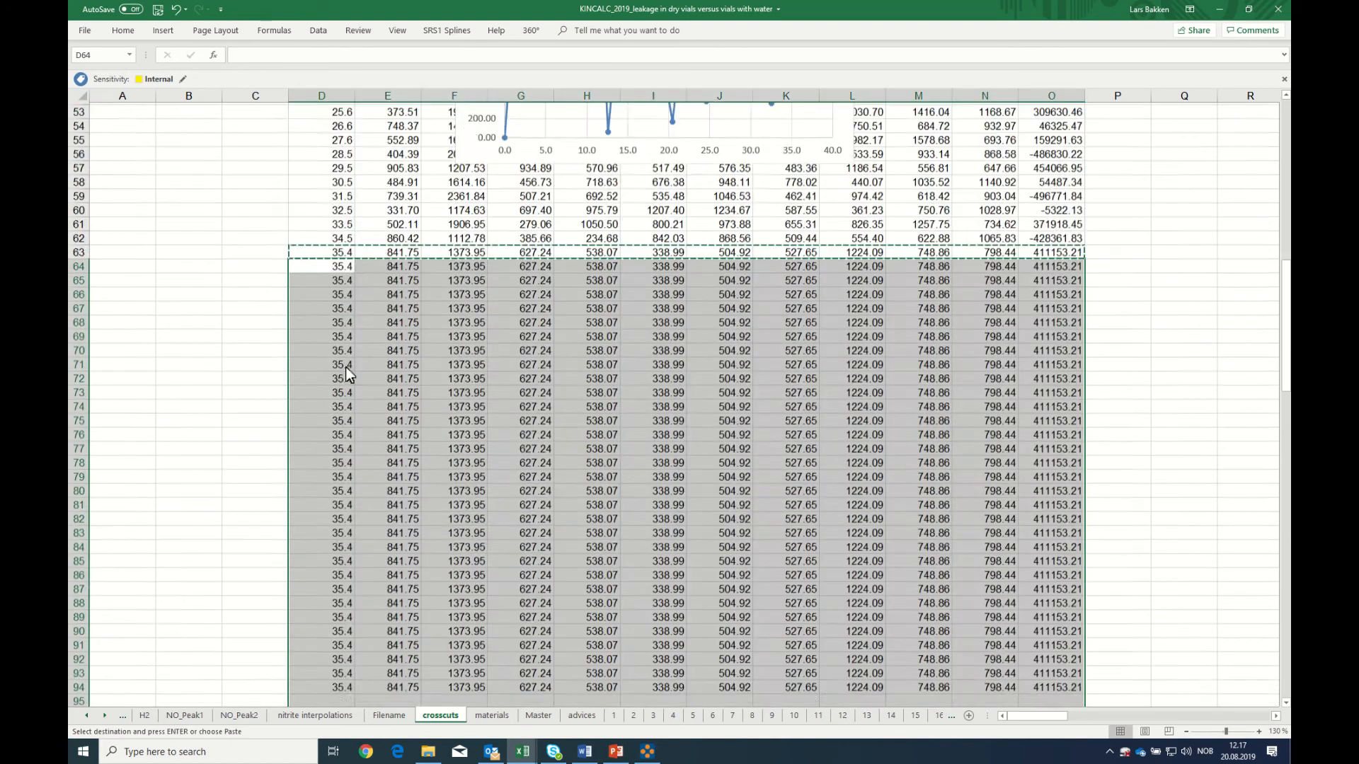
{"action": "scroll", "coordinate": [364, 567], "scroll_direction": "down", "scroll_amount": 8}
{"action": "scroll", "coordinate": [362, 589], "scroll_direction": "down", "scroll_amount": 7}
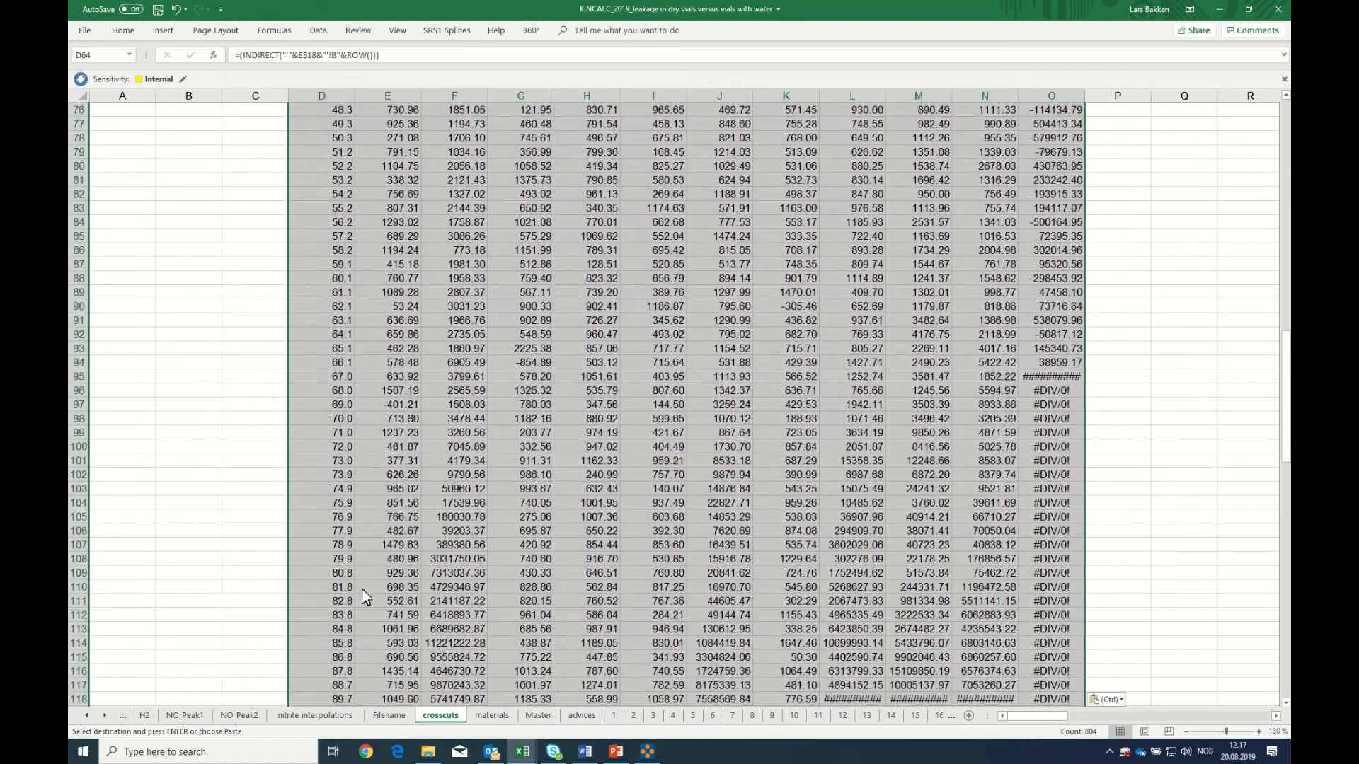
Clear the surplus zero rows below the flask data, from row 119 through row 161 in columns D to P
{"action": "left_click_drag", "start_coordinate": [330, 546], "coordinate": [1086, 678]}
{"action": "key", "text": "ctrl+v"}
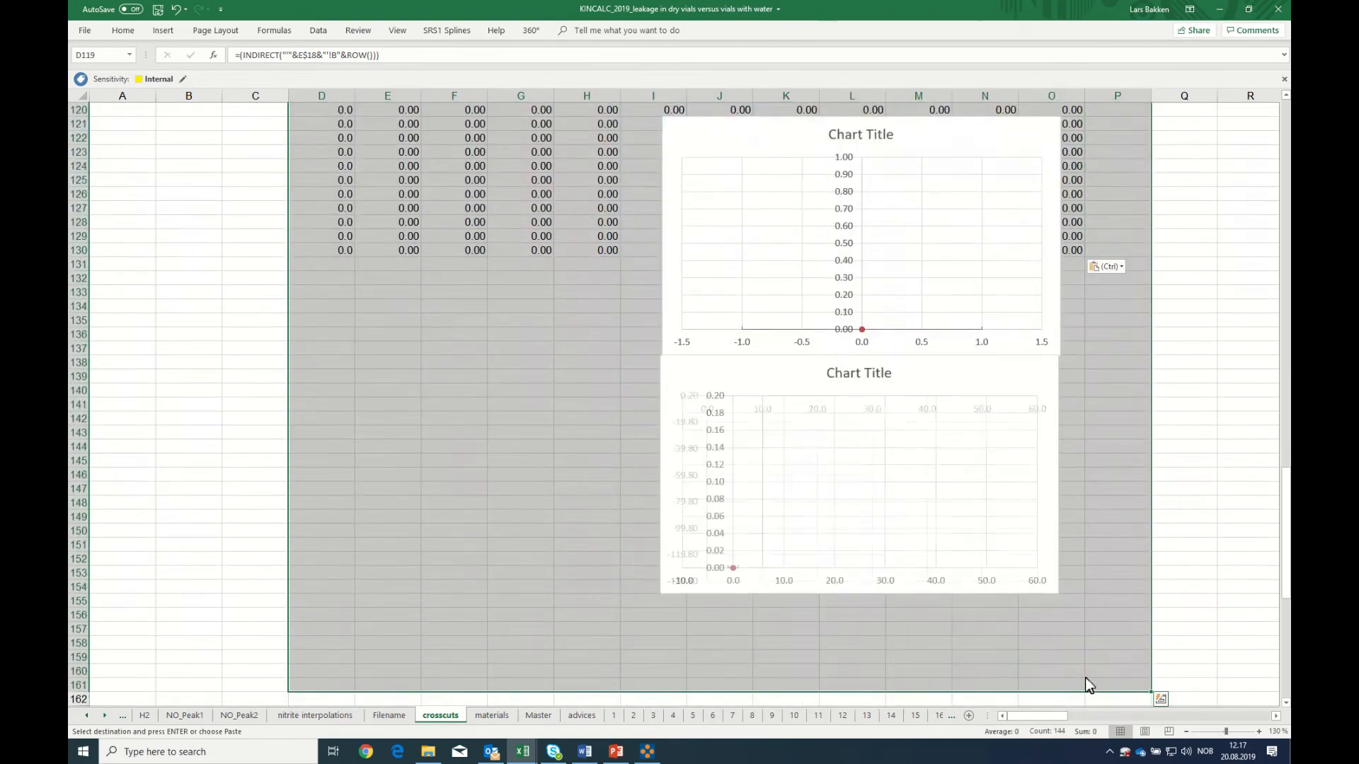
{"action": "key", "text": "Delete"}
{"action": "scroll", "coordinate": [1084, 678], "scroll_direction": "up", "scroll_amount": 7}
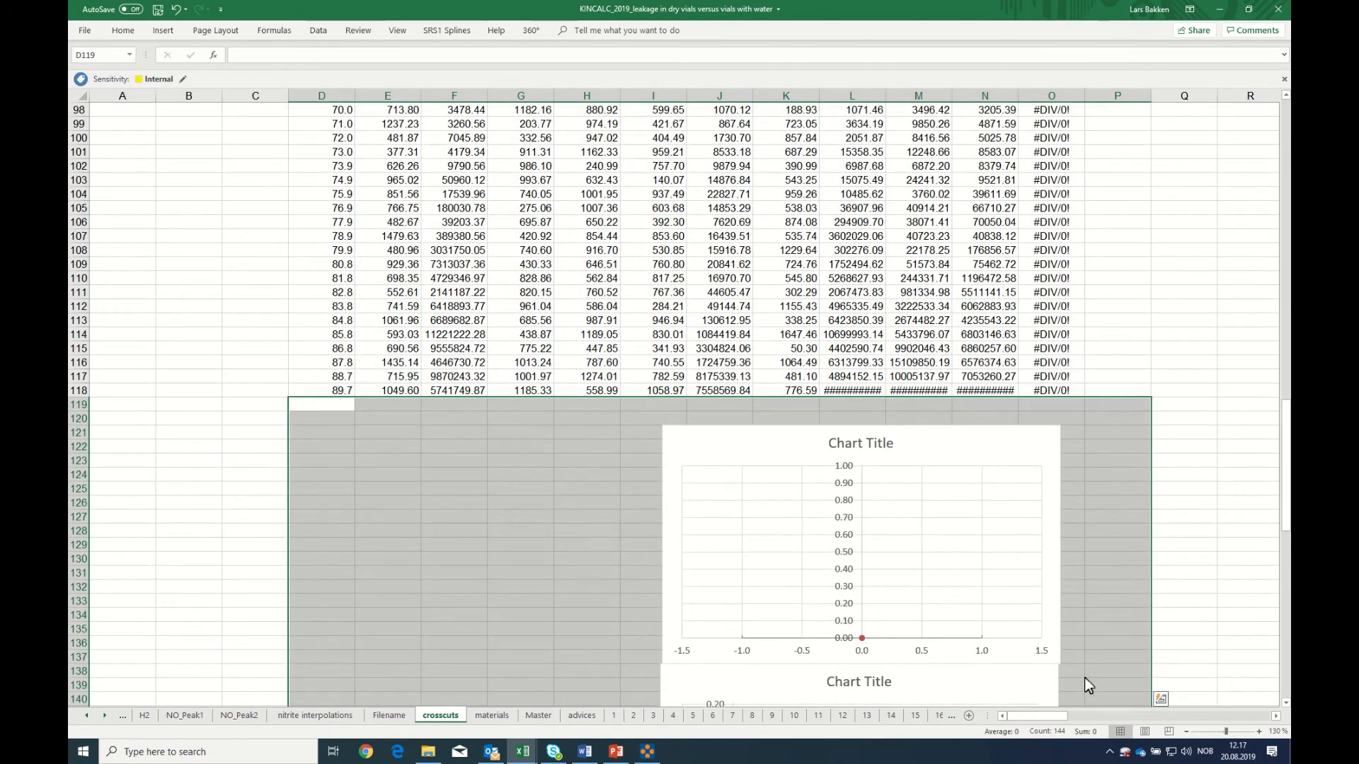
Delete the old charts below the flask table and the old chart covering the flask data from row 40
{"action": "left_click", "coordinate": [721, 446]}
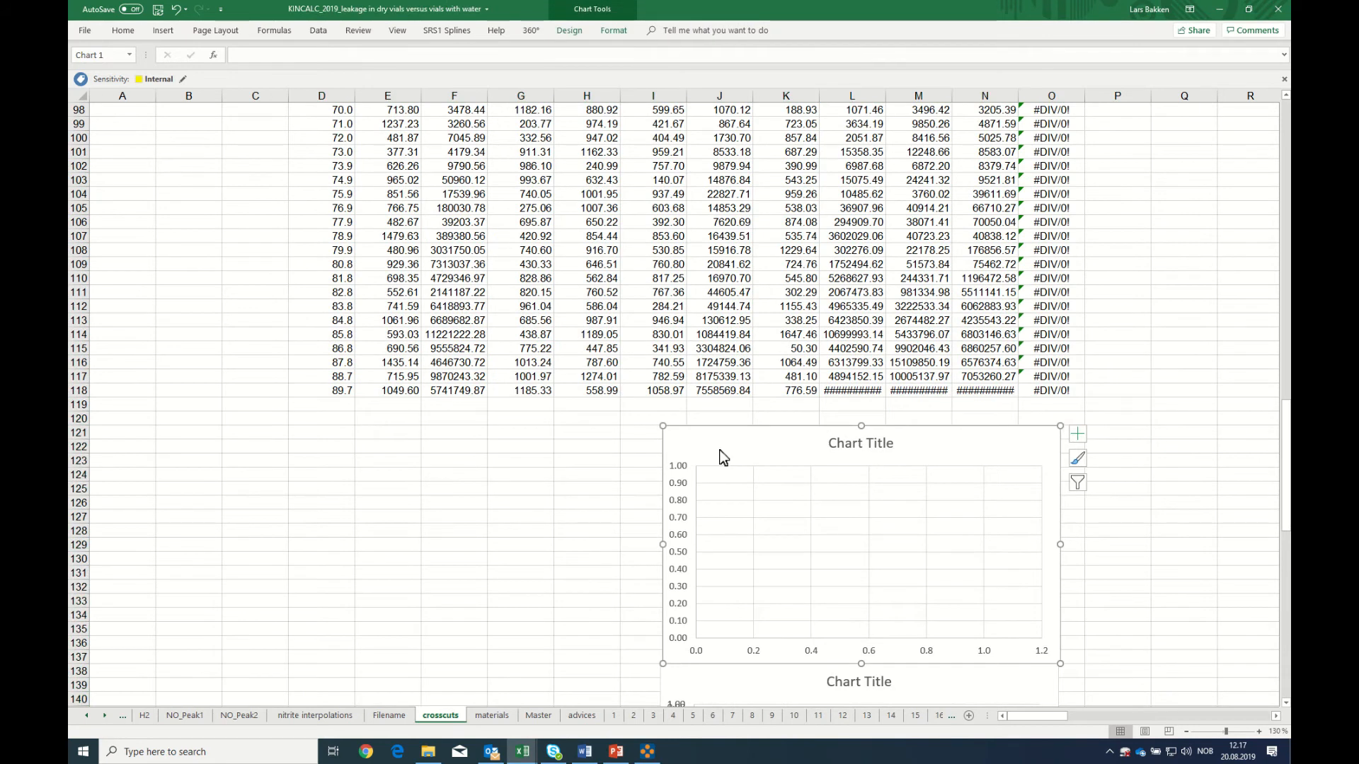
{"action": "key", "text": "Delete"}
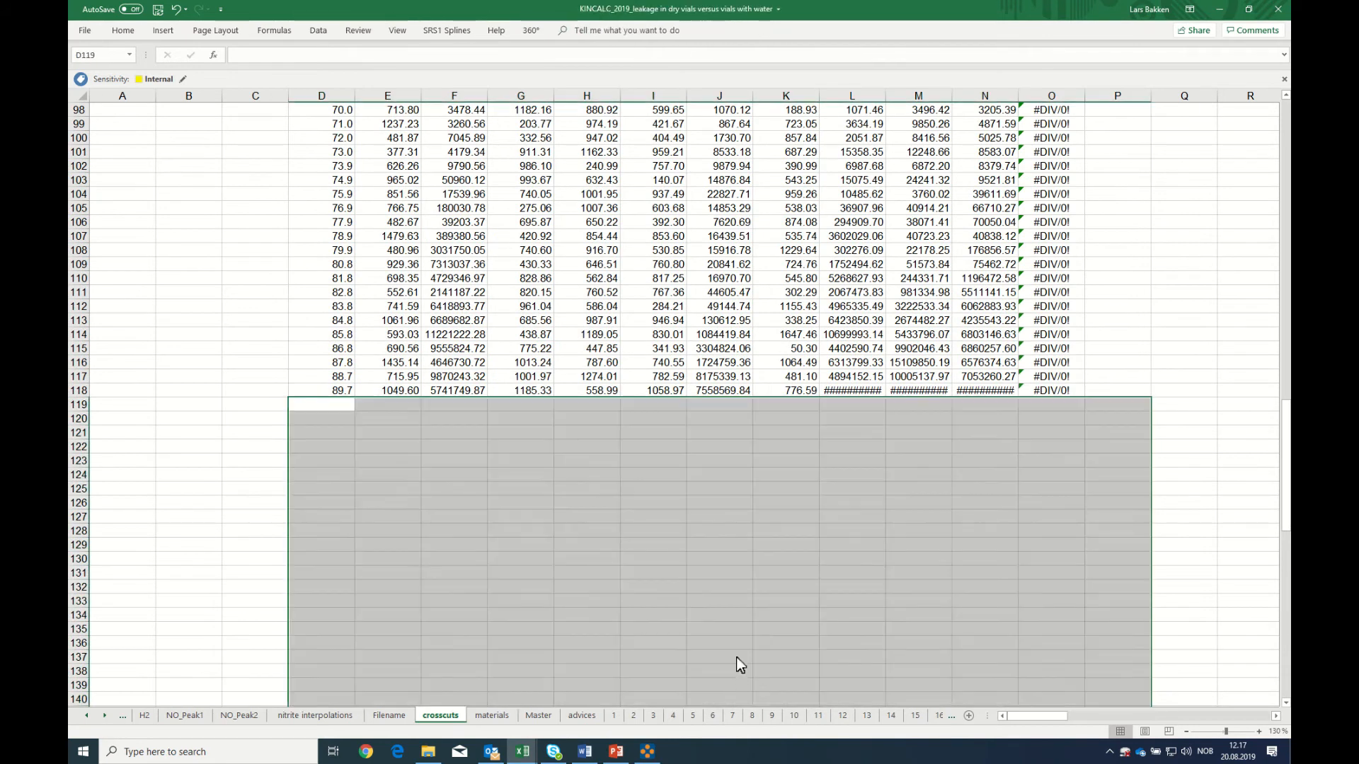
{"action": "scroll", "coordinate": [737, 658], "scroll_direction": "up", "scroll_amount": 5}
{"action": "scroll", "coordinate": [738, 658], "scroll_direction": "up", "scroll_amount": 10}
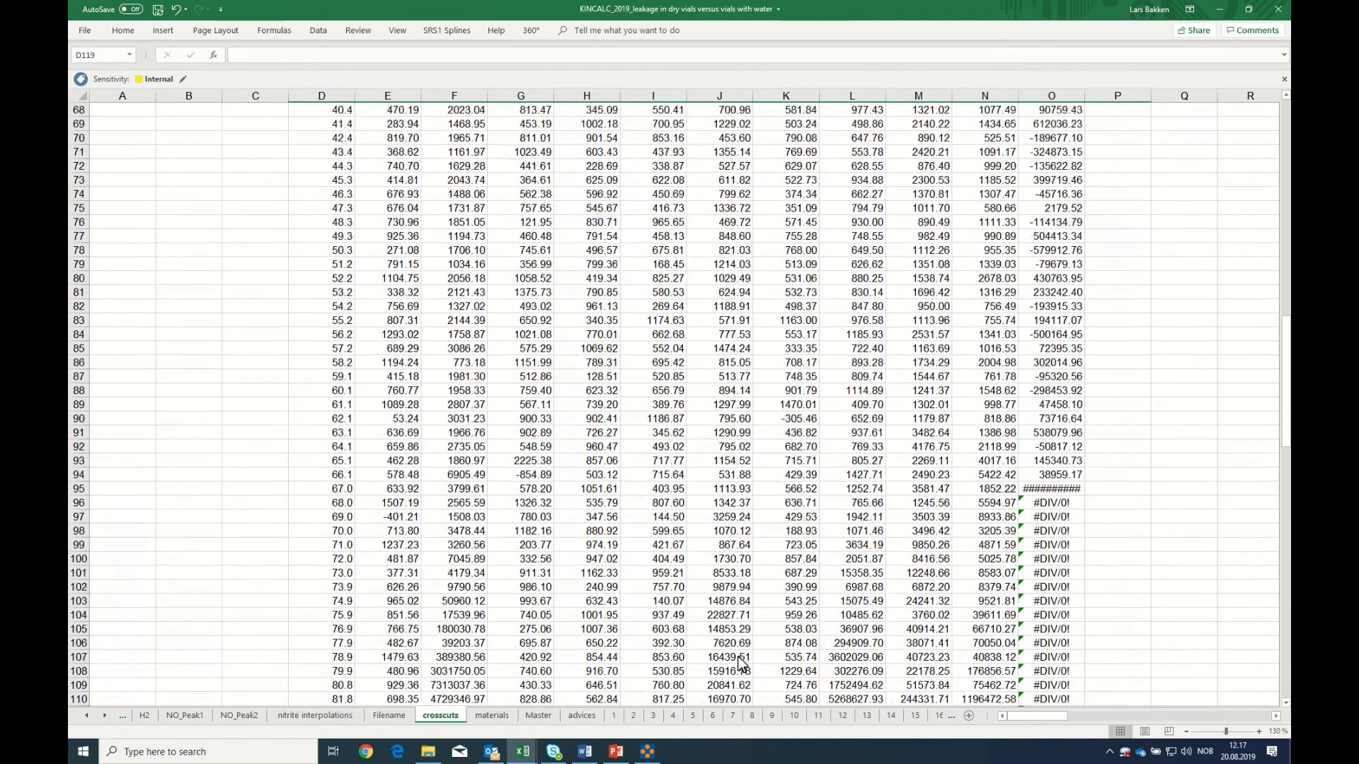
{"action": "scroll", "coordinate": [738, 663], "scroll_direction": "up", "scroll_amount": 7}
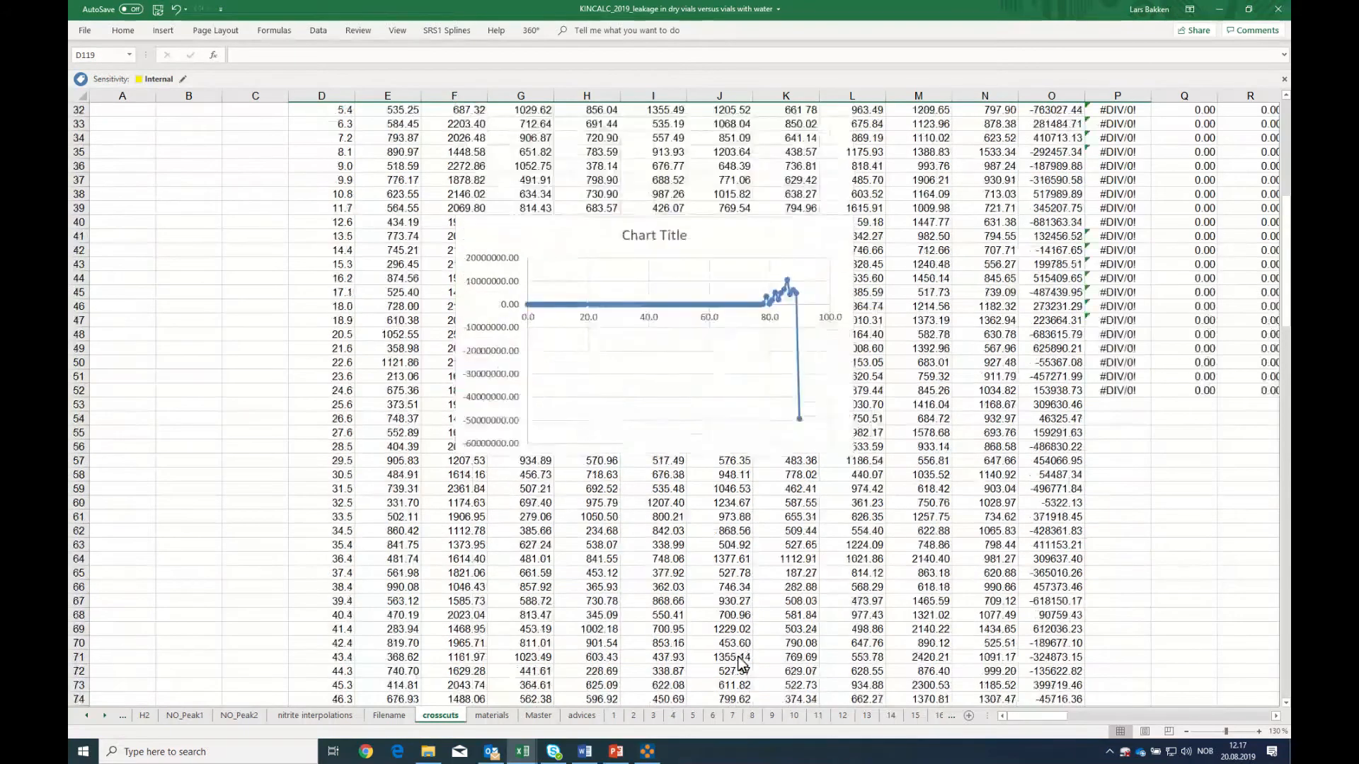
{"action": "left_click", "coordinate": [554, 241]}
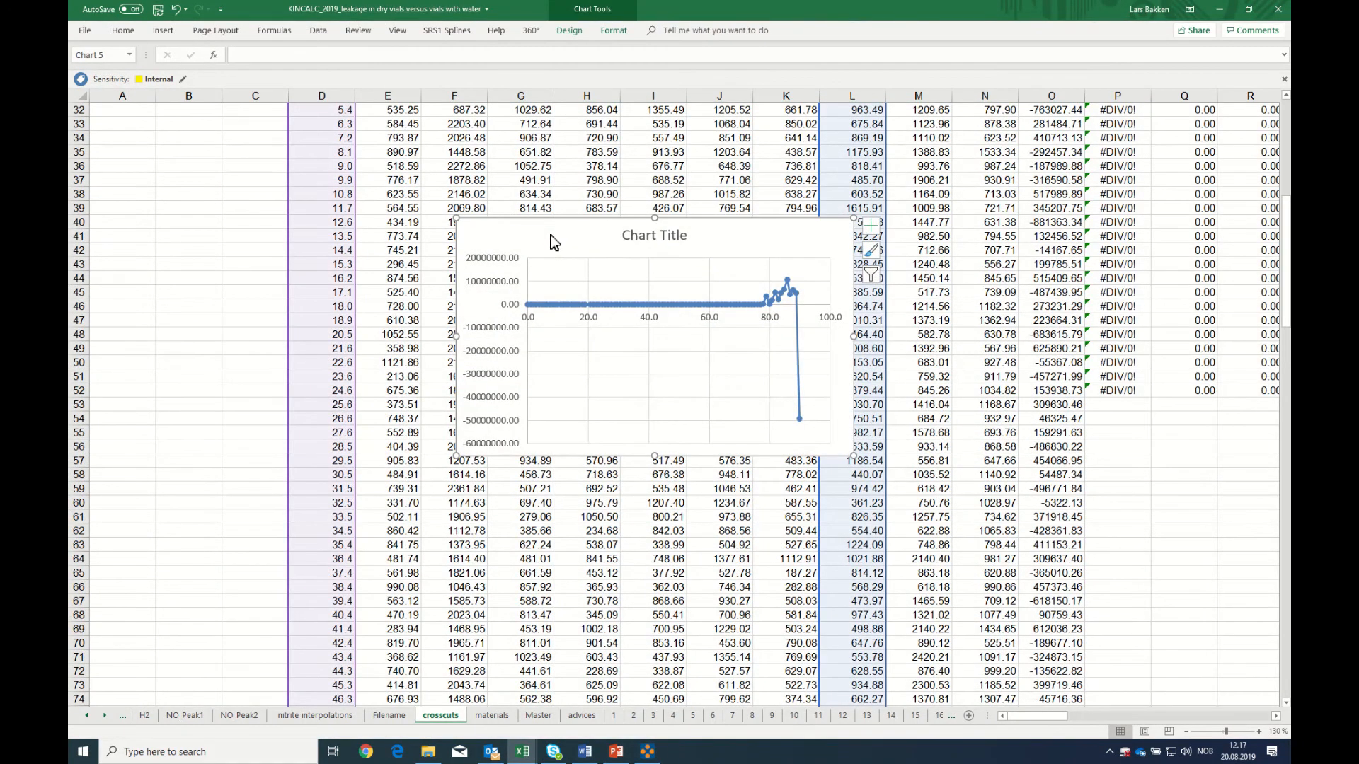
{"action": "key", "text": "Delete"}
Insert a scatter chart with straight lines and markers of D27:E118 and move it up over the flask table's header rows
{"action": "scroll", "coordinate": [550, 235], "scroll_direction": "up", "scroll_amount": 4}
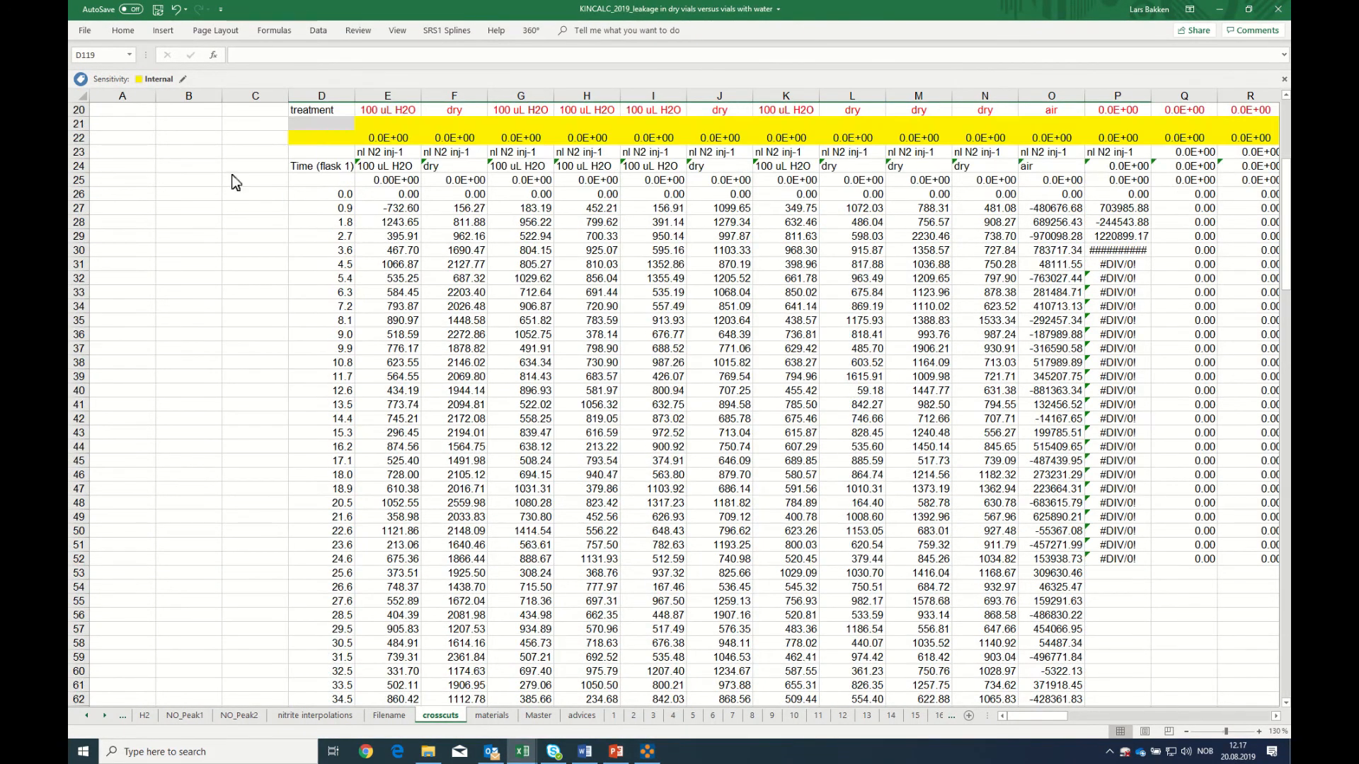
{"action": "left_click_drag", "start_coordinate": [343, 211], "coordinate": [390, 691]}
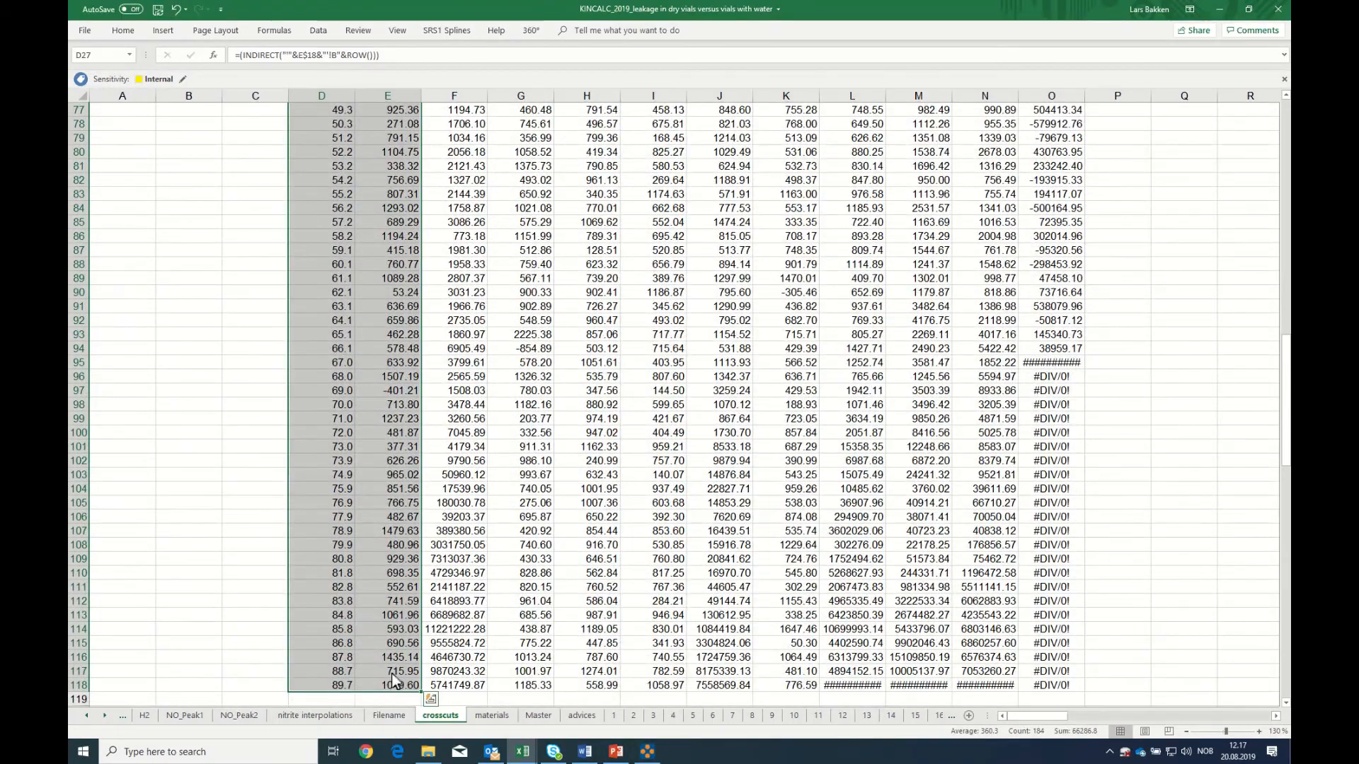
{"action": "scroll", "coordinate": [403, 660], "scroll_direction": "up", "scroll_amount": 20}
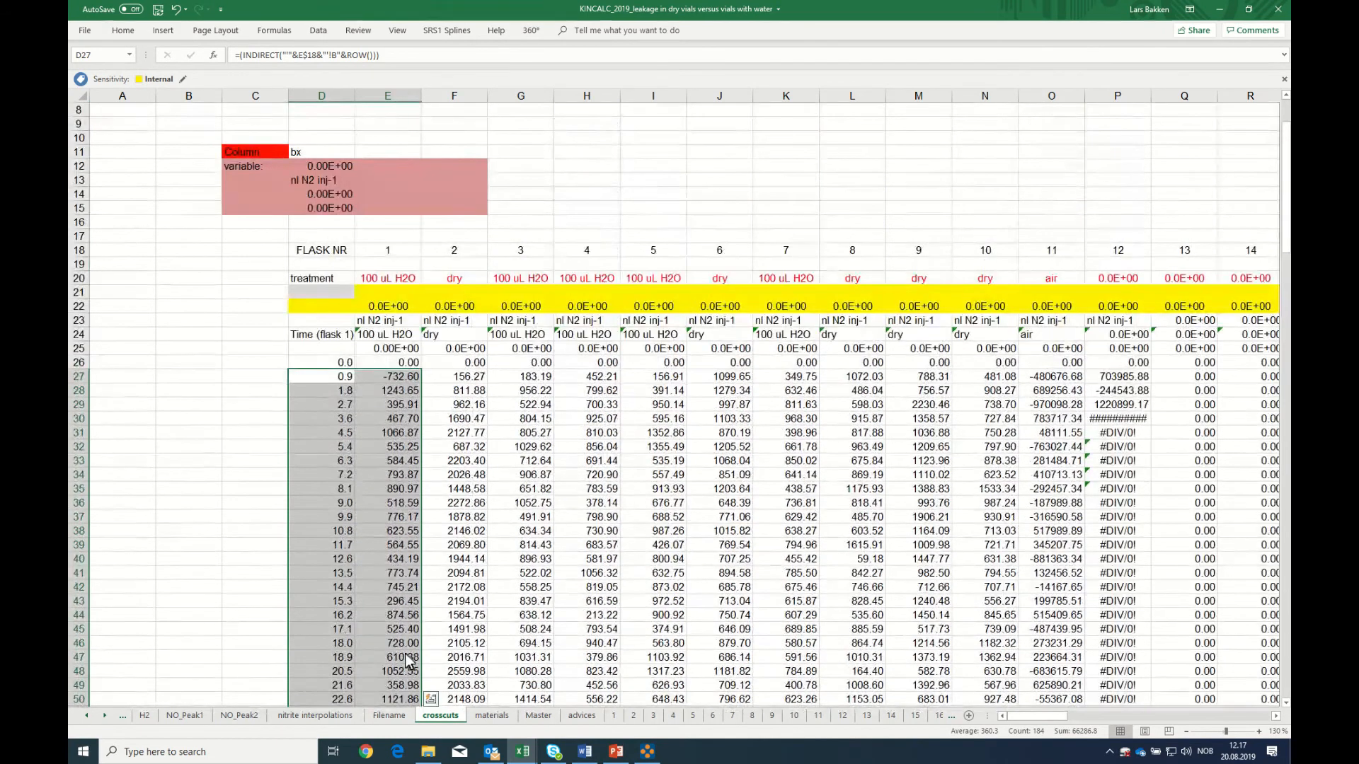
{"action": "left_click", "coordinate": [164, 31]}
{"action": "left_click", "coordinate": [634, 78]}
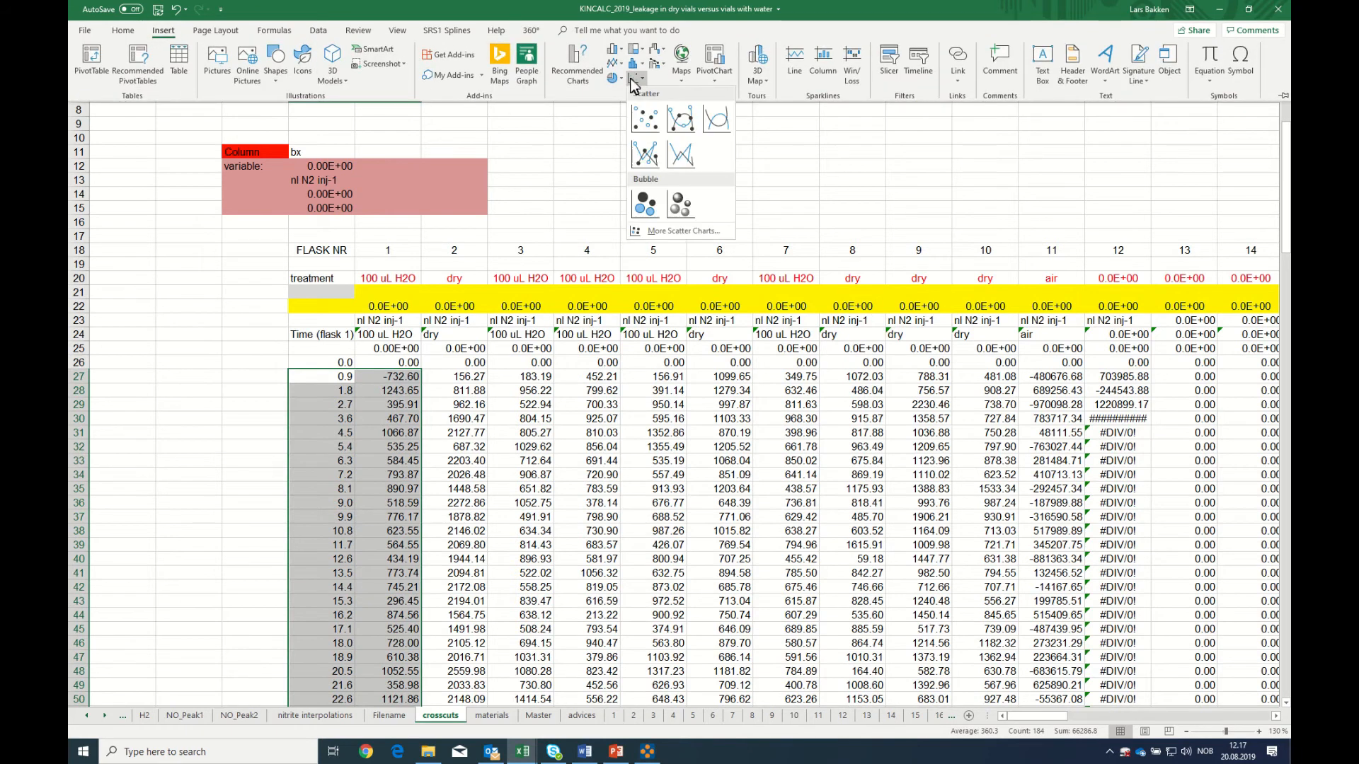
{"action": "left_click", "coordinate": [644, 156]}
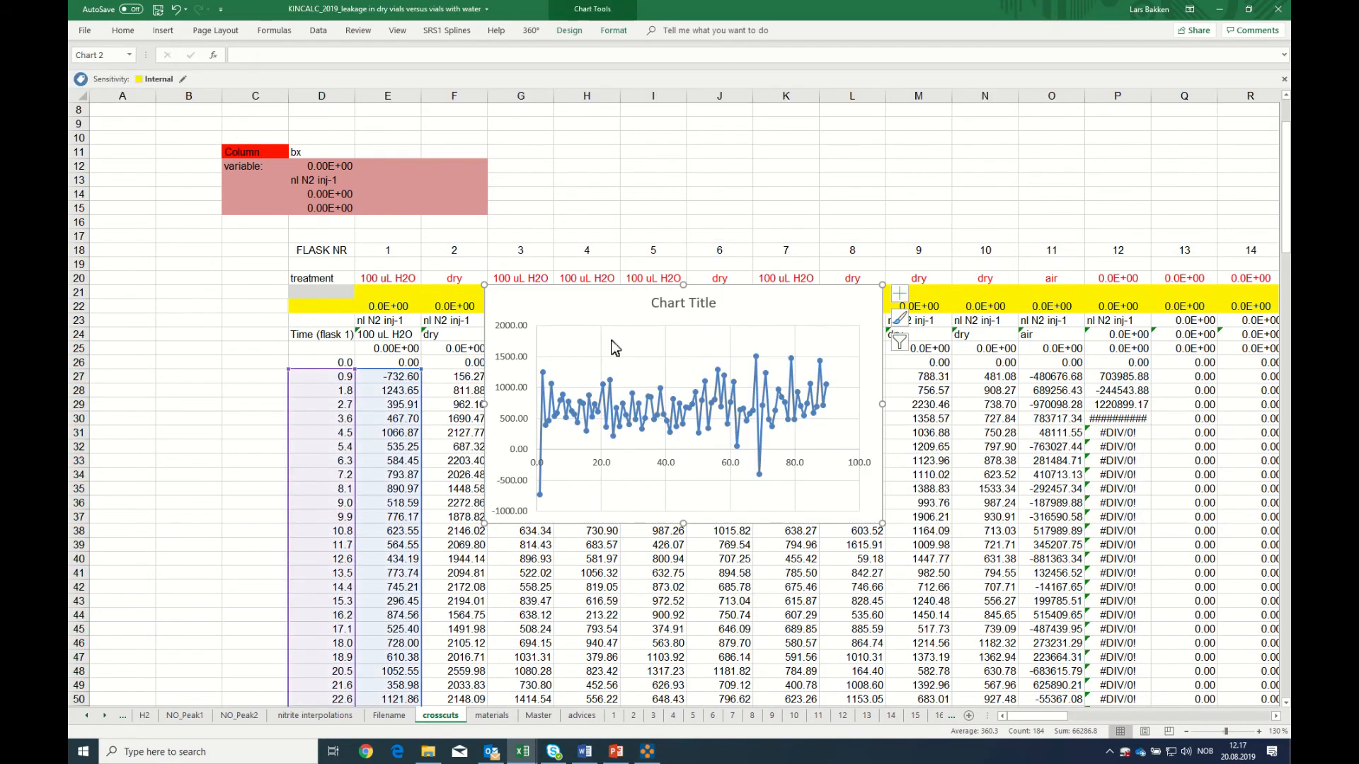
{"action": "left_click_drag", "start_coordinate": [607, 312], "coordinate": [669, 166]}
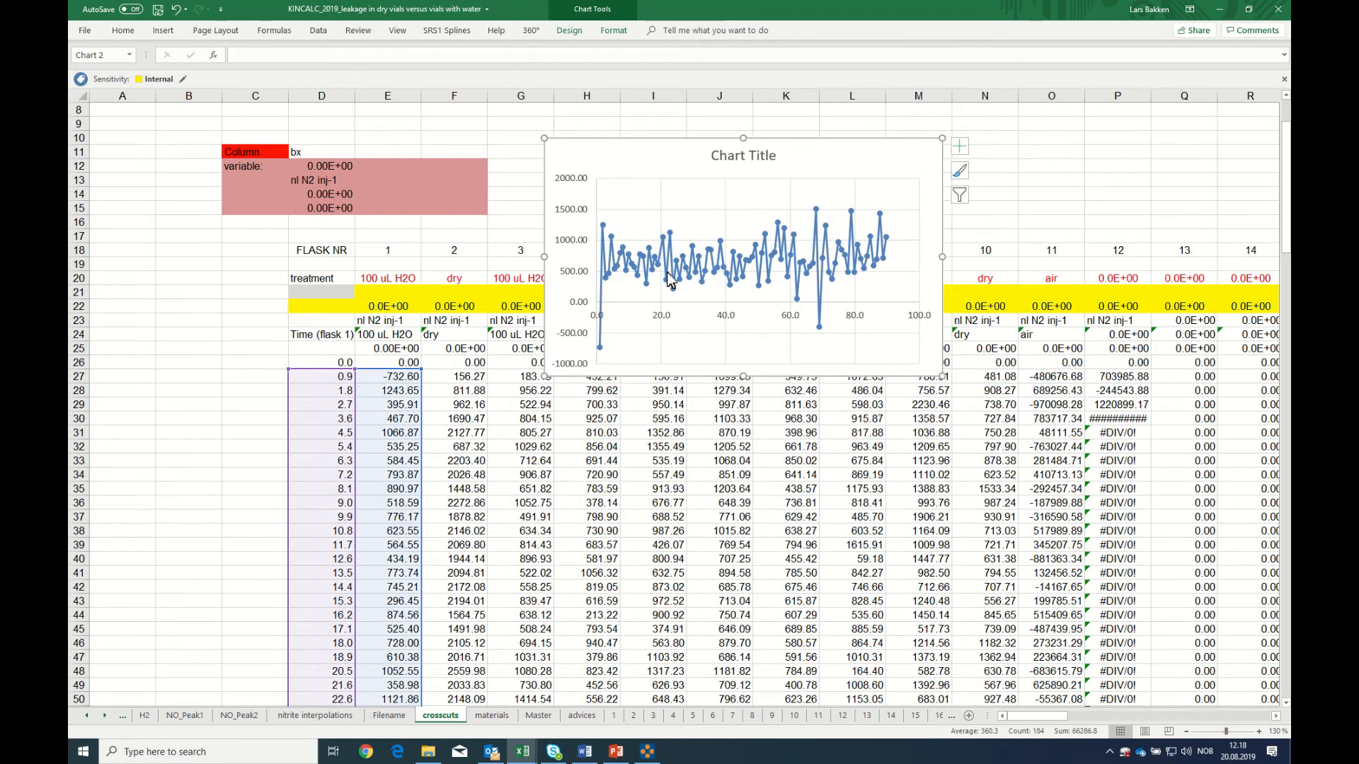
Shift the chart's plotted values from flask 1 to flask 2 in column F and inspect where the leakage curve starts to rise
{"action": "mouse_move", "coordinate": [865, 278]}
{"action": "left_click", "coordinate": [668, 279]}
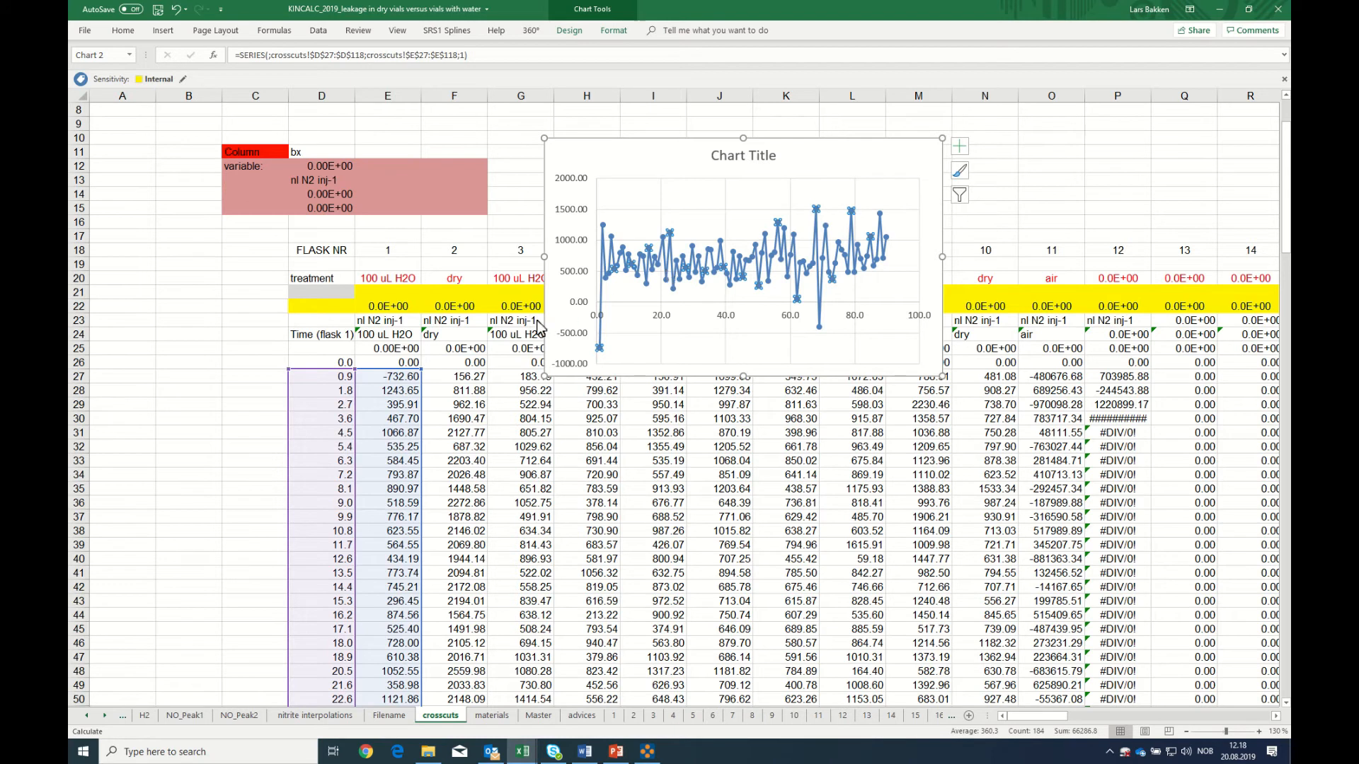
{"action": "left_click", "coordinate": [373, 284]}
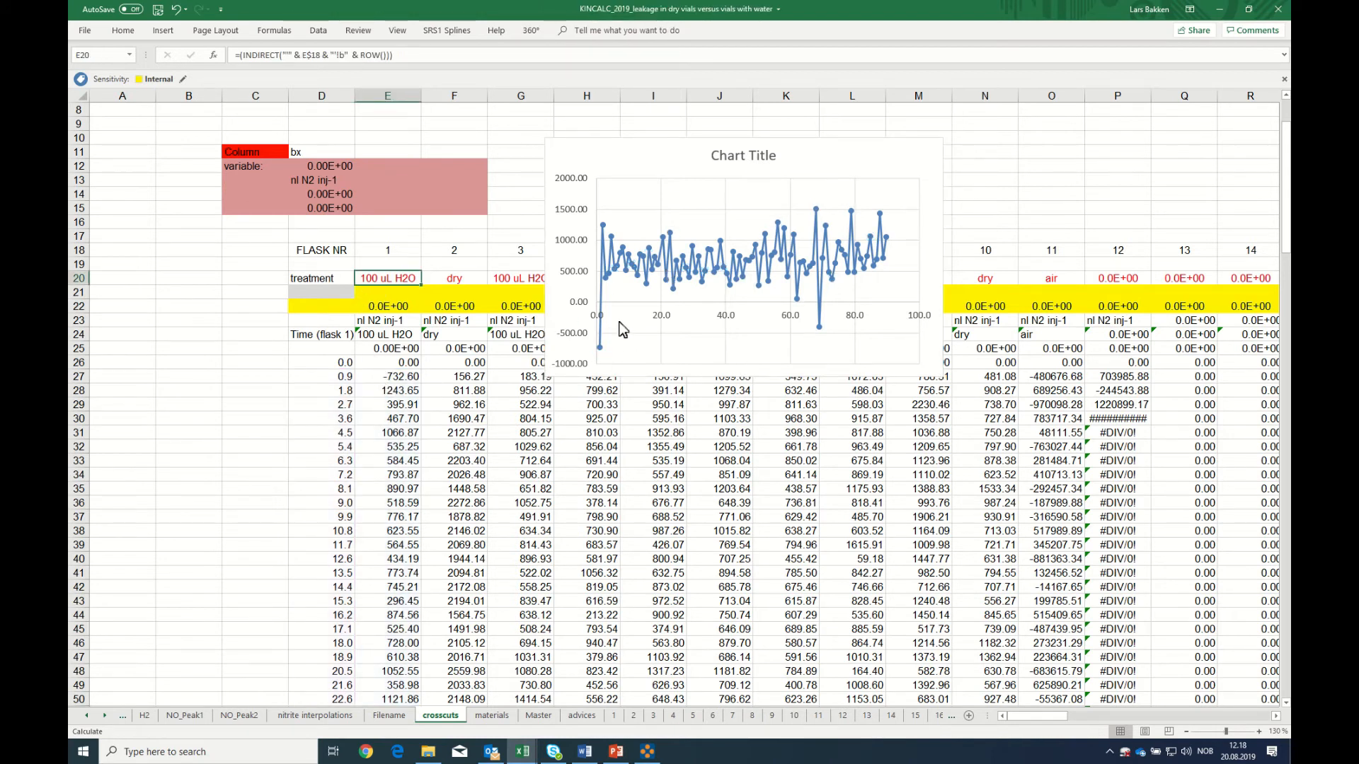
{"action": "left_click", "coordinate": [577, 296]}
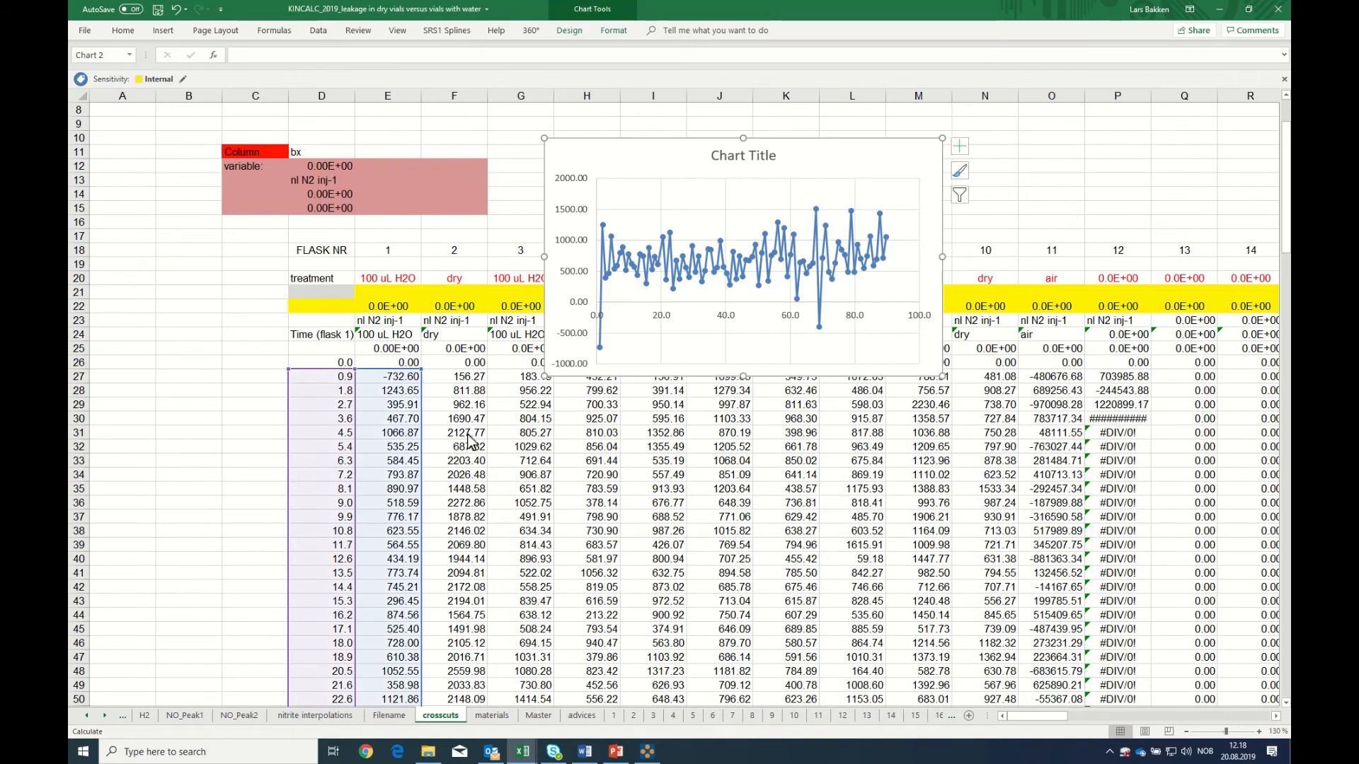
{"action": "left_click_drag", "start_coordinate": [423, 436], "coordinate": [427, 437]}
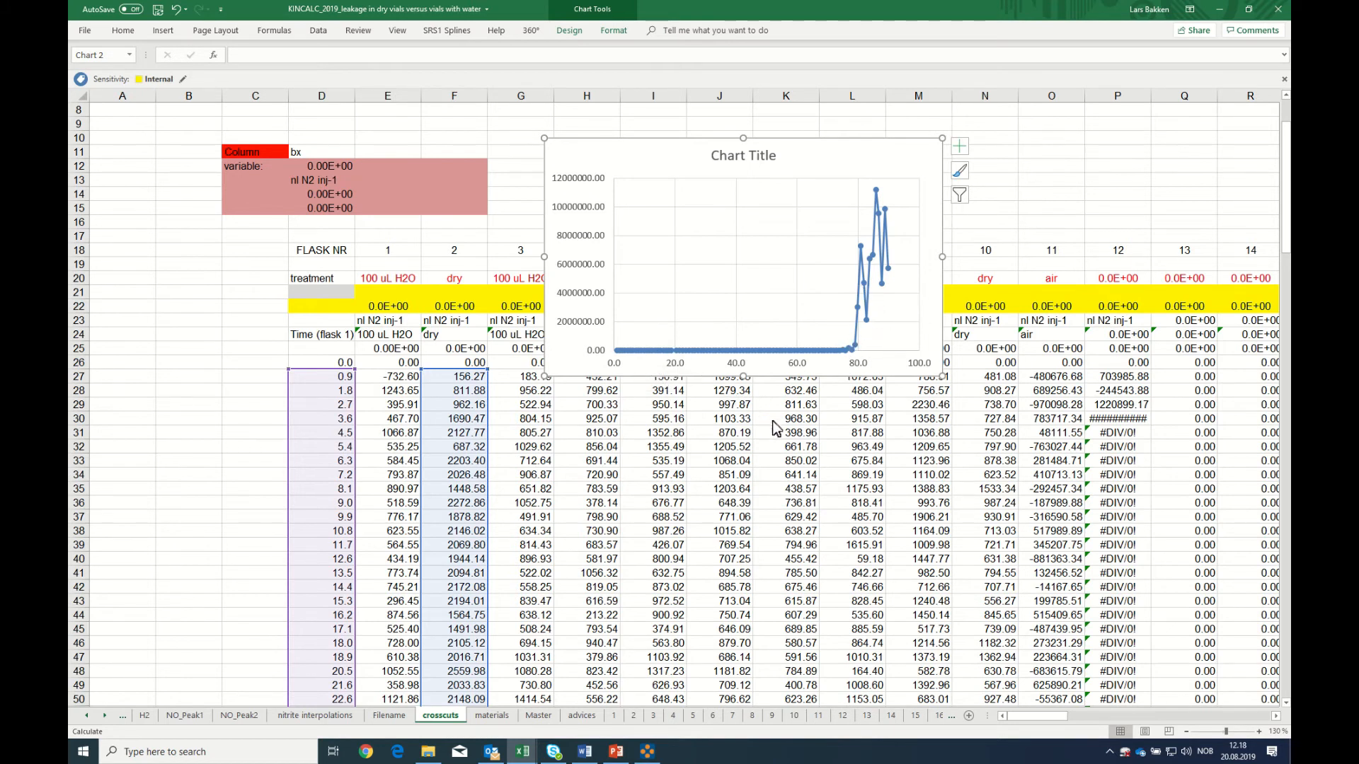
{"action": "mouse_move", "coordinate": [855, 352]}
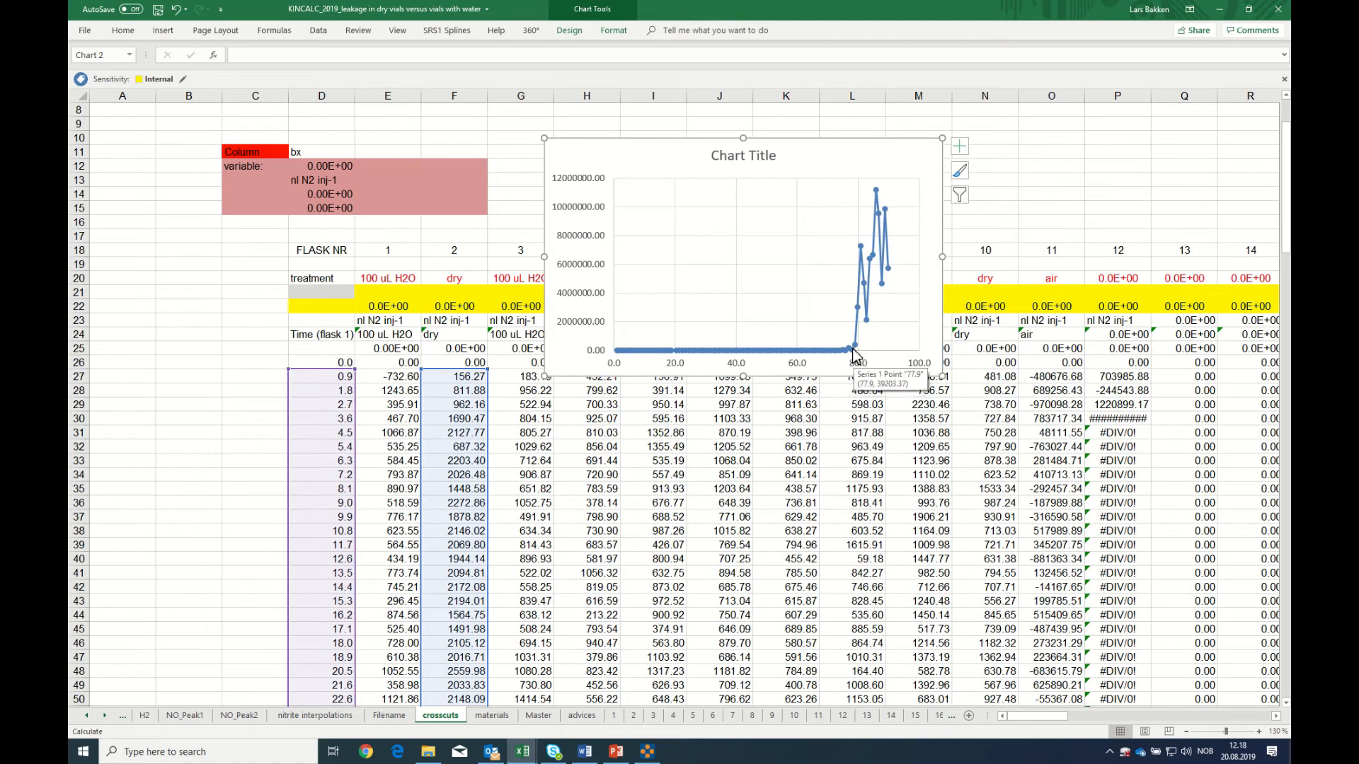
Enter 10 in C27 and the formula =C27+11 in C28, beside the time column
{"action": "left_click", "coordinate": [258, 381]}
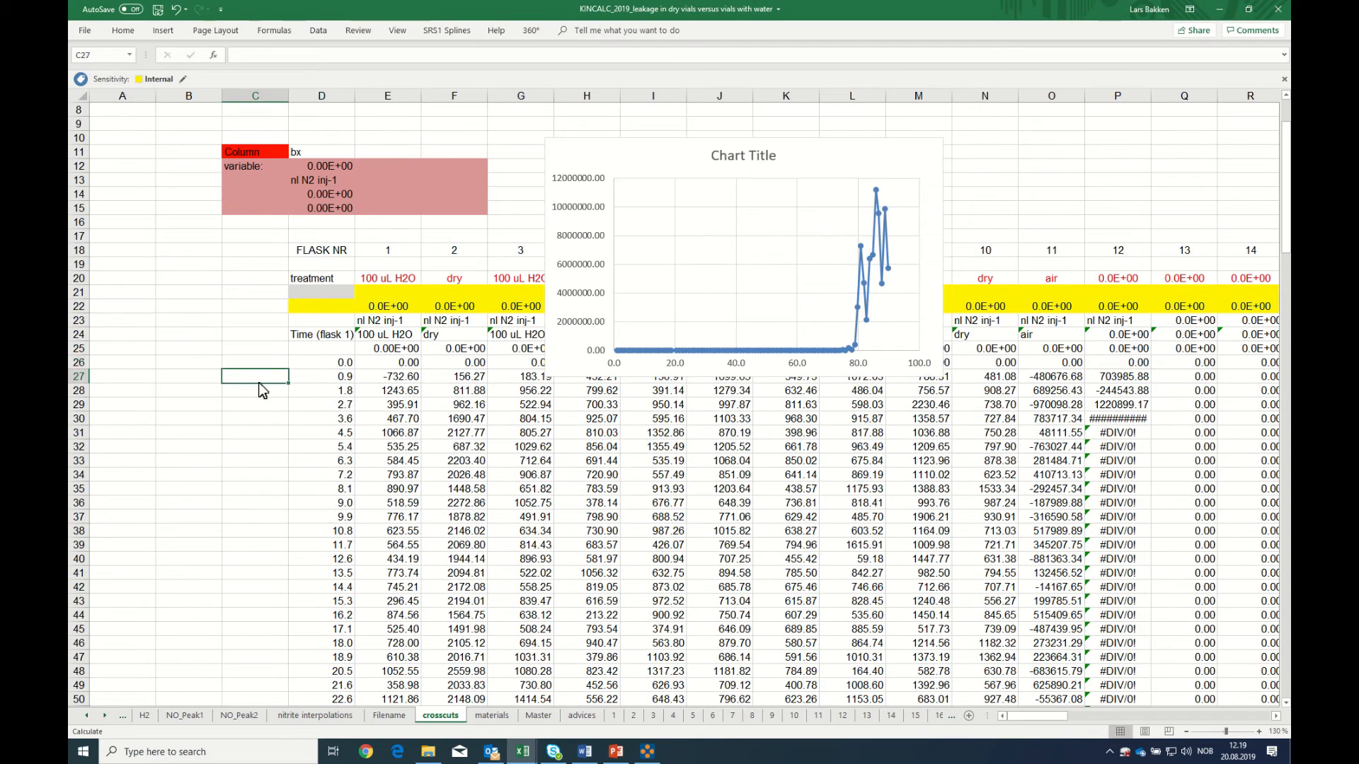
{"action": "type", "text": "10"}
{"action": "key", "text": "Return"}
{"action": "type", "text": "="}
{"action": "scroll", "coordinate": [265, 404], "scroll_direction": "up", "scroll_amount": 1}
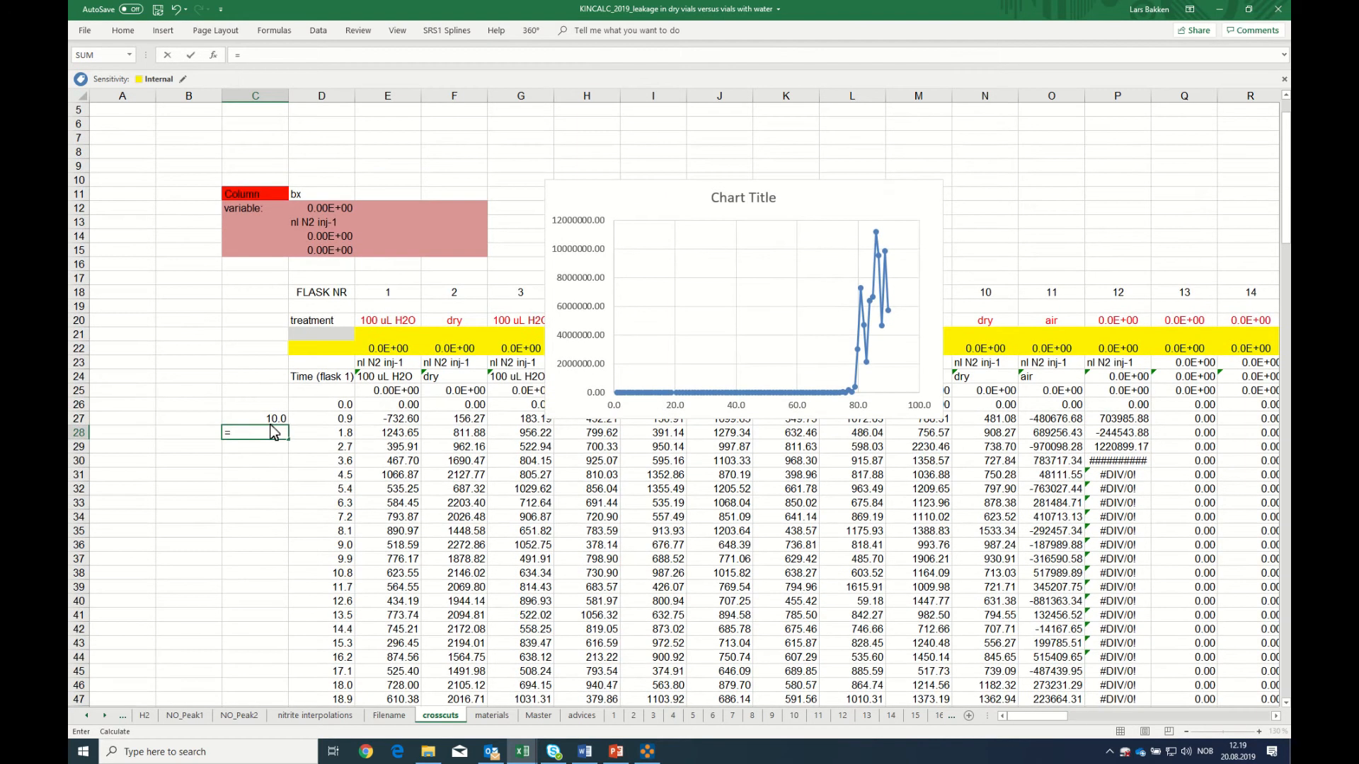
{"action": "left_click", "coordinate": [268, 422]}
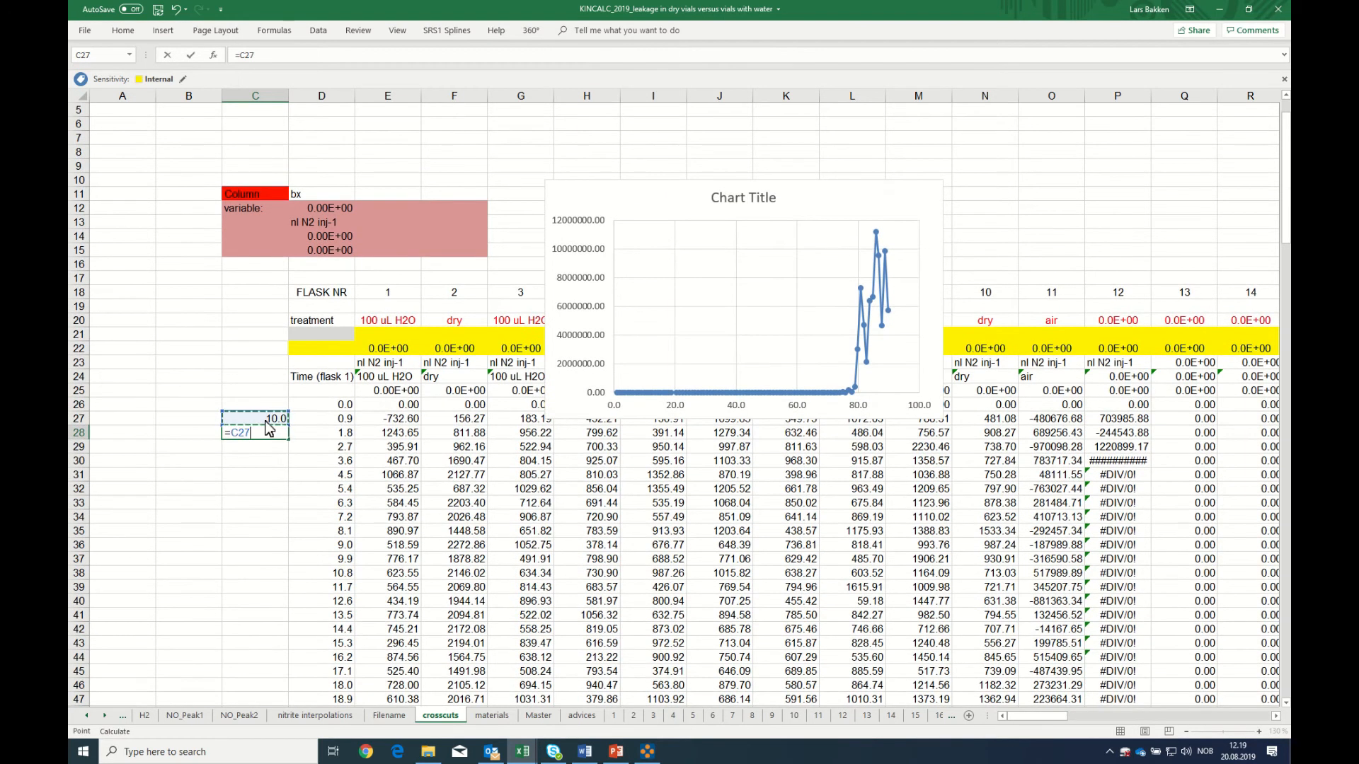
{"action": "type", "text": "+11"}
{"action": "key", "text": "Return"}
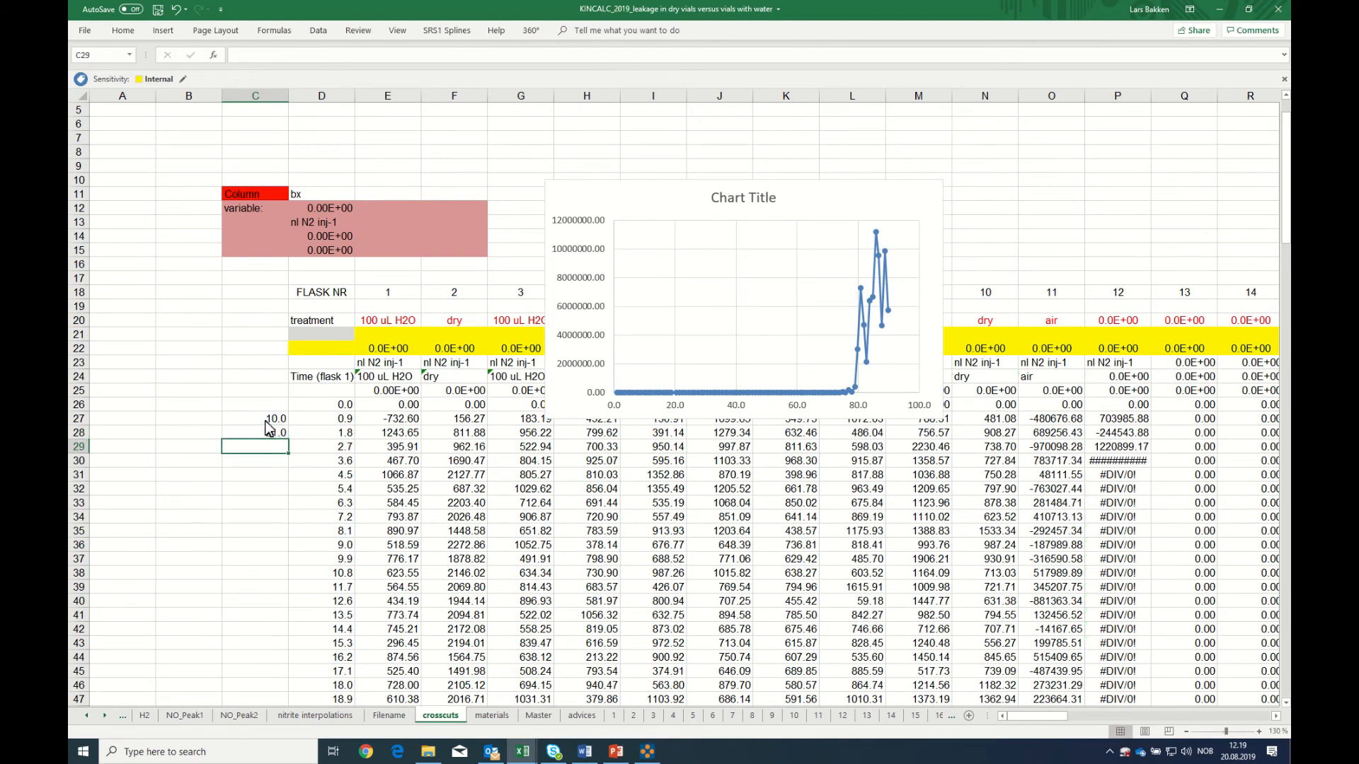
Copy the formula in C28 down to C29:C118 to complete the column of piercing numbers beside the time column
{"action": "left_click", "coordinate": [272, 433]}
{"action": "right_click", "coordinate": [273, 433]}
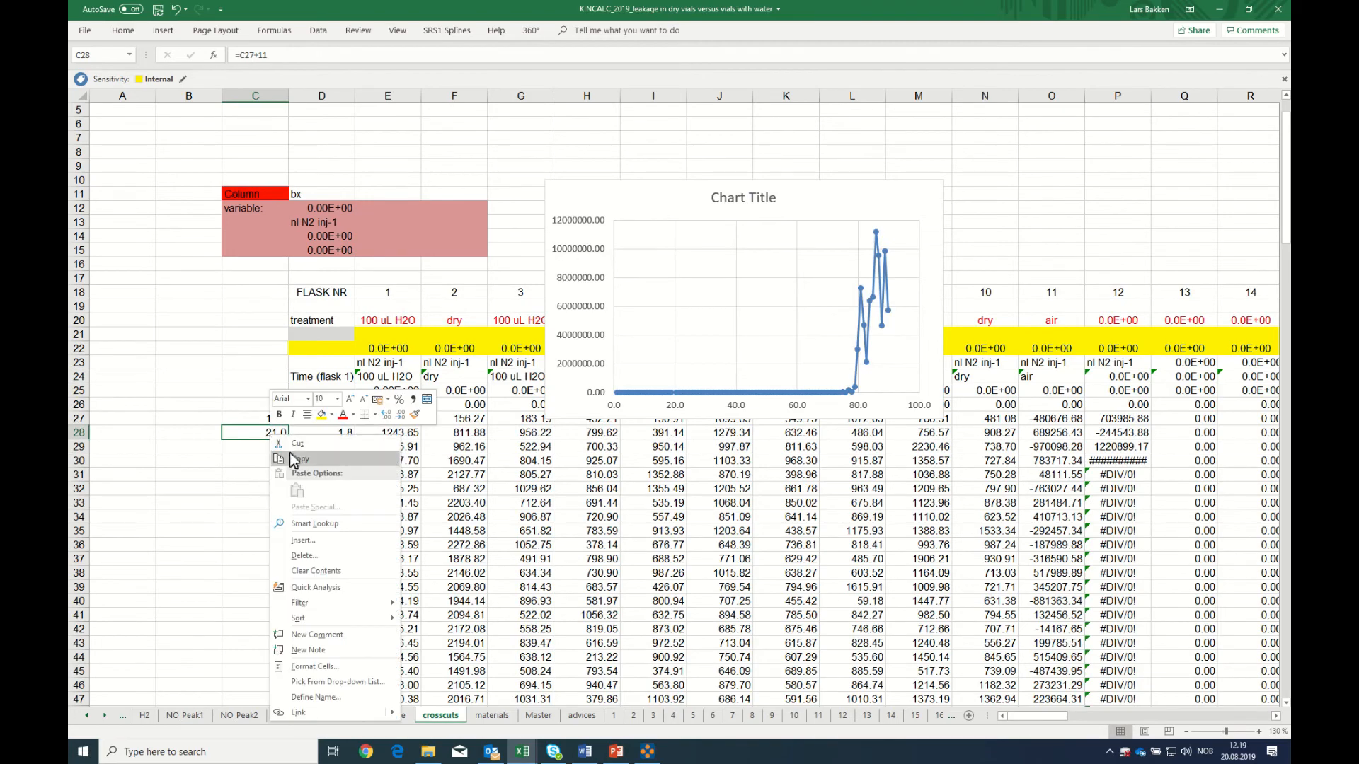
{"action": "left_click", "coordinate": [295, 460]}
{"action": "left_click_drag", "start_coordinate": [272, 453], "coordinate": [248, 685]}
{"action": "right_click", "coordinate": [248, 685]}
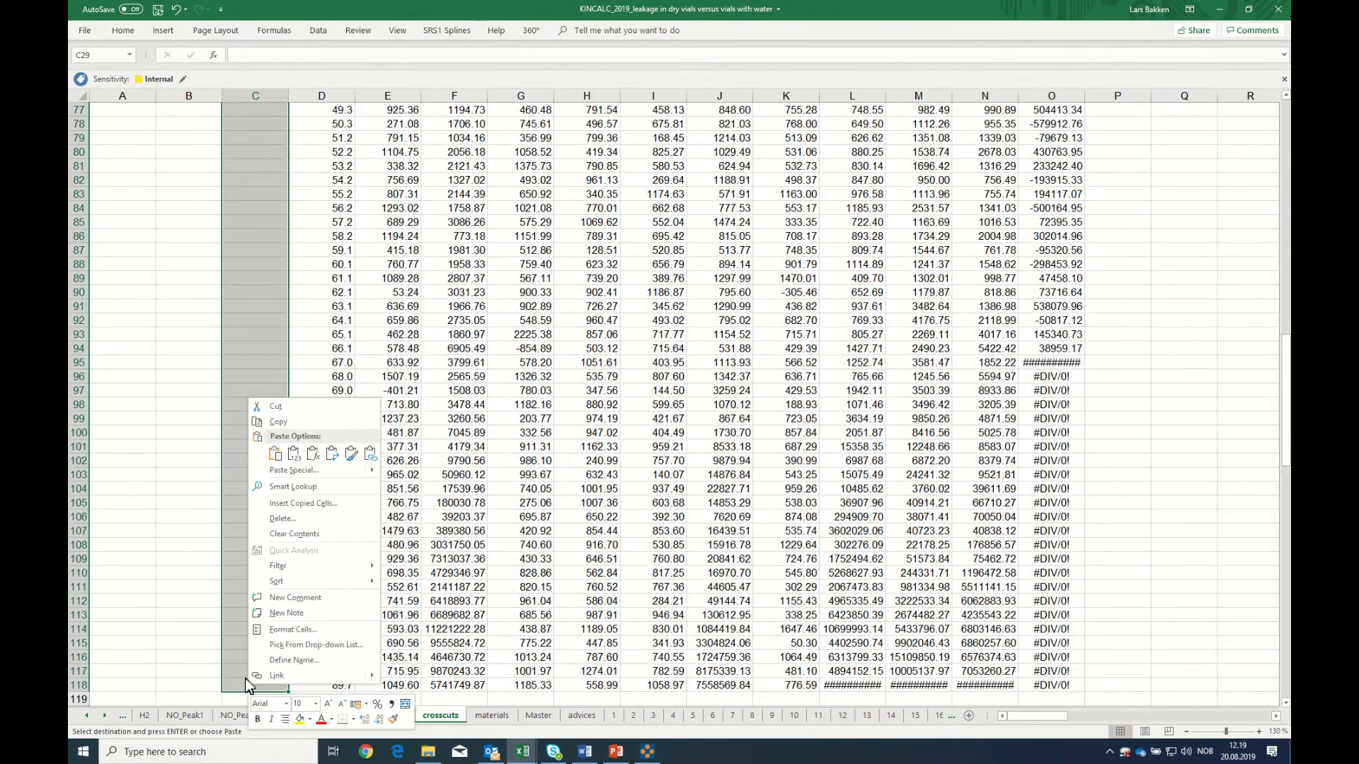
{"action": "left_click", "coordinate": [270, 489]}
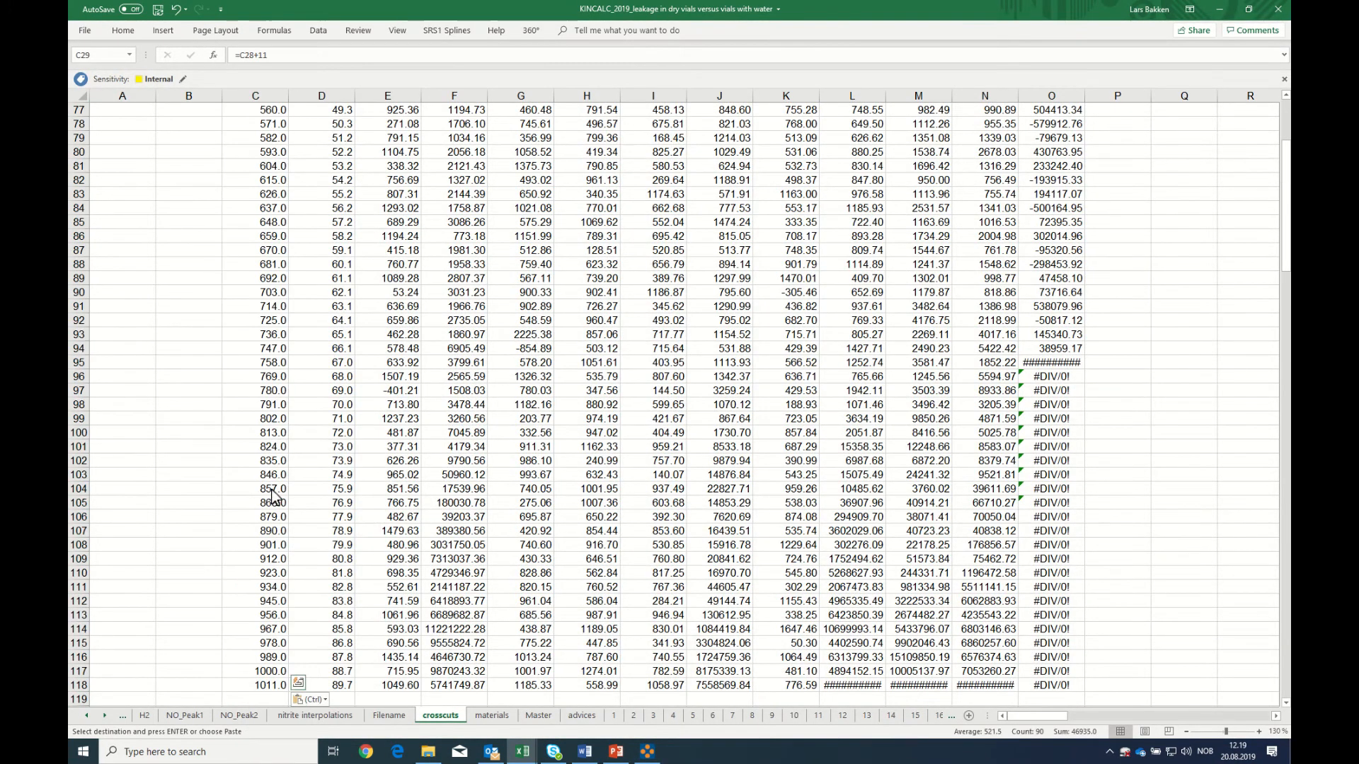
{"action": "left_click", "coordinate": [271, 422]}
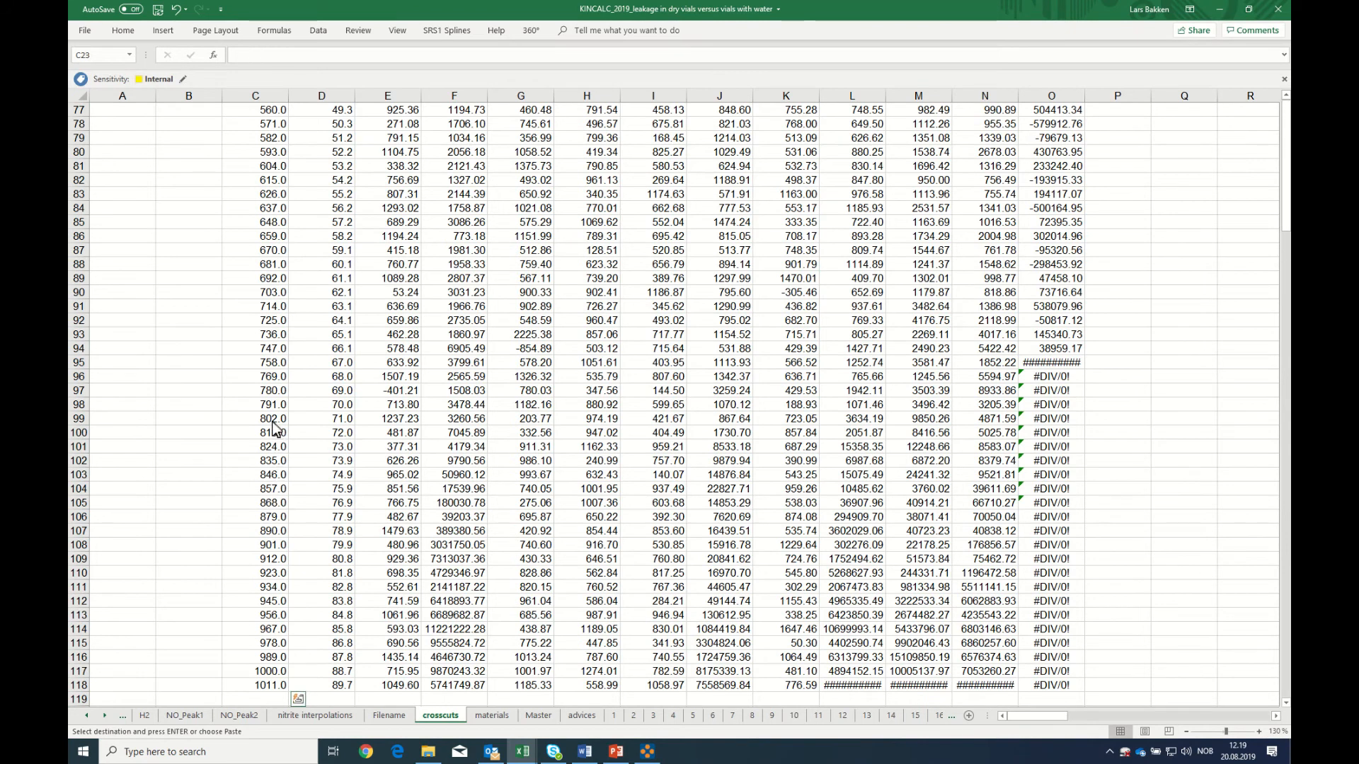
{"action": "left_click", "coordinate": [427, 425]}
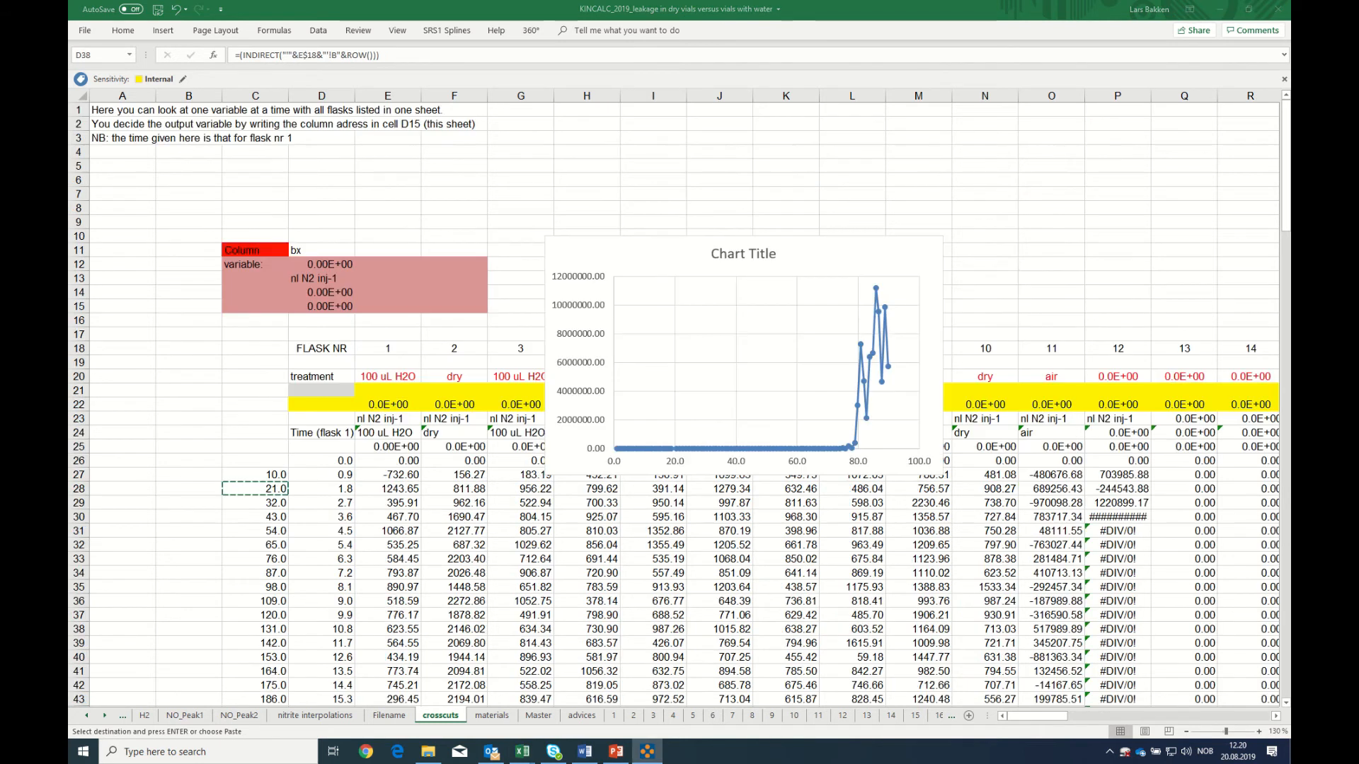
Shift the chart's X values from the time column D to the piercing numbers in C27:C118
{"action": "mouse_move", "coordinate": [650, 458]}
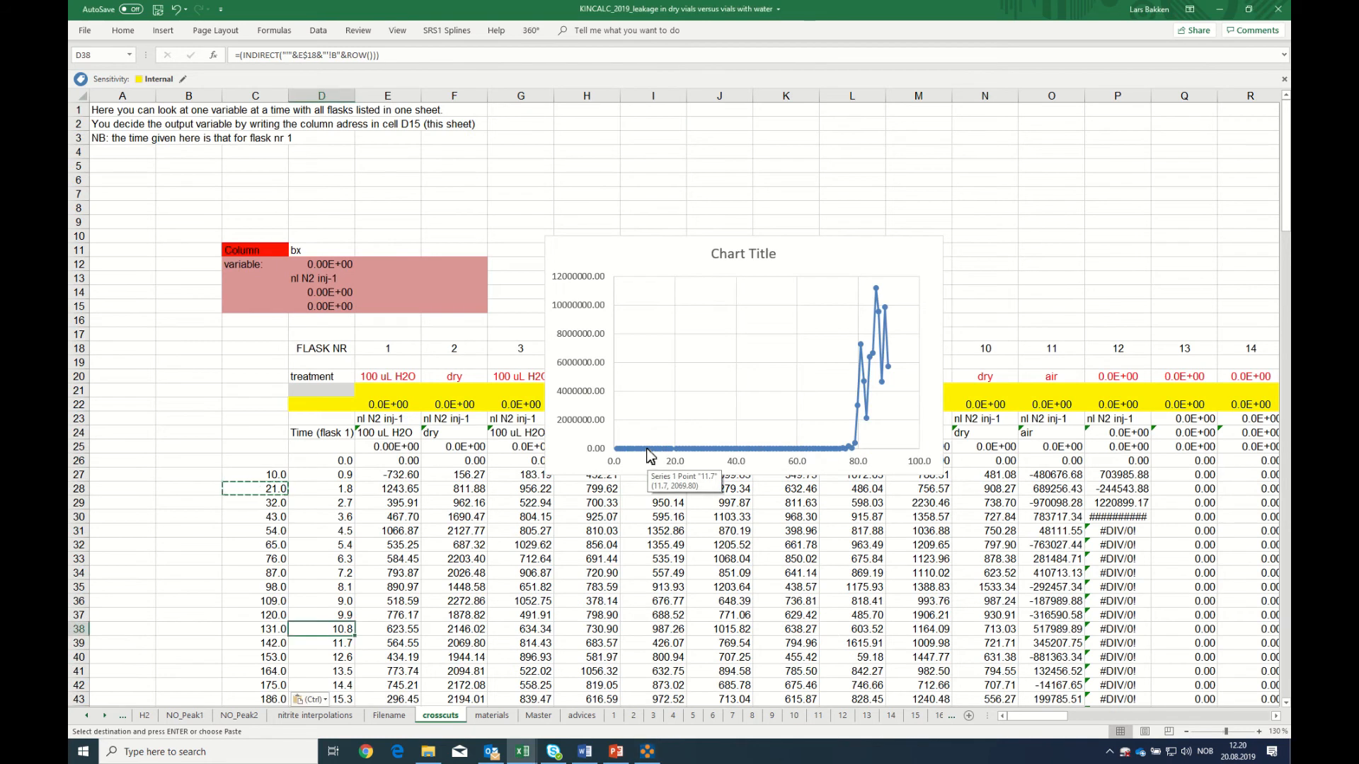
{"action": "left_click", "coordinate": [647, 451]}
{"action": "left_click_drag", "start_coordinate": [286, 536], "coordinate": [281, 540]}
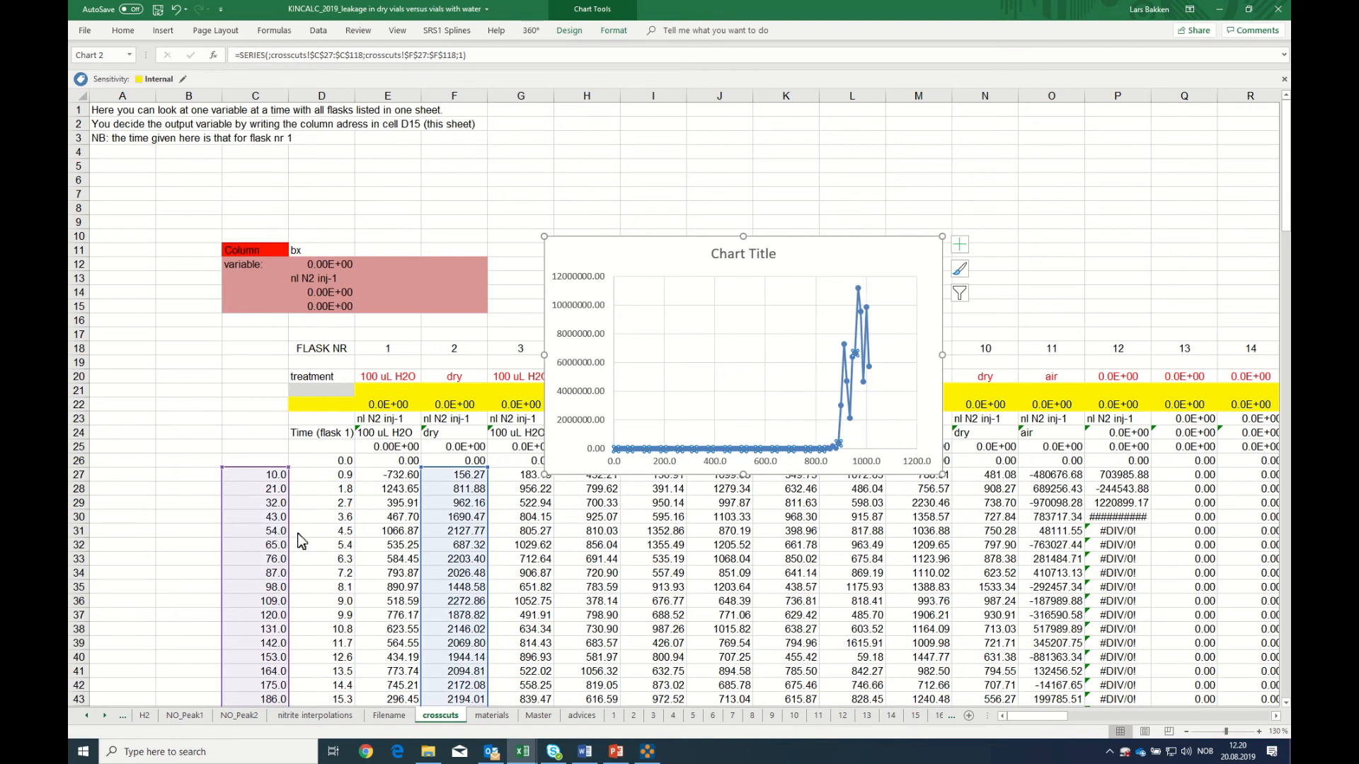
Replace the placeholder chart title with "leakge nl N2 inj-1"
{"action": "left_click", "coordinate": [727, 263]}
{"action": "triple_click", "coordinate": [719, 259]}
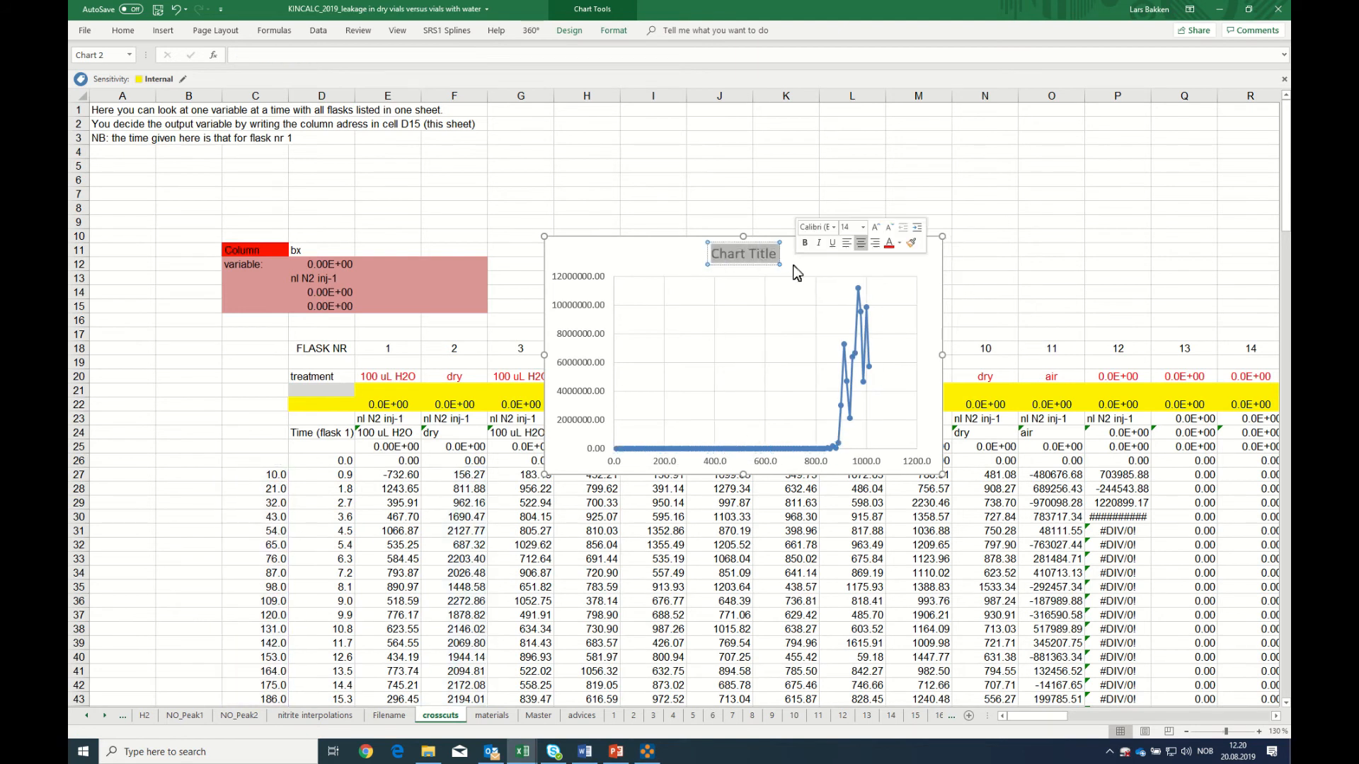
{"action": "key", "text": "Delete"}
{"action": "type", "text": "leakge nl N2"}
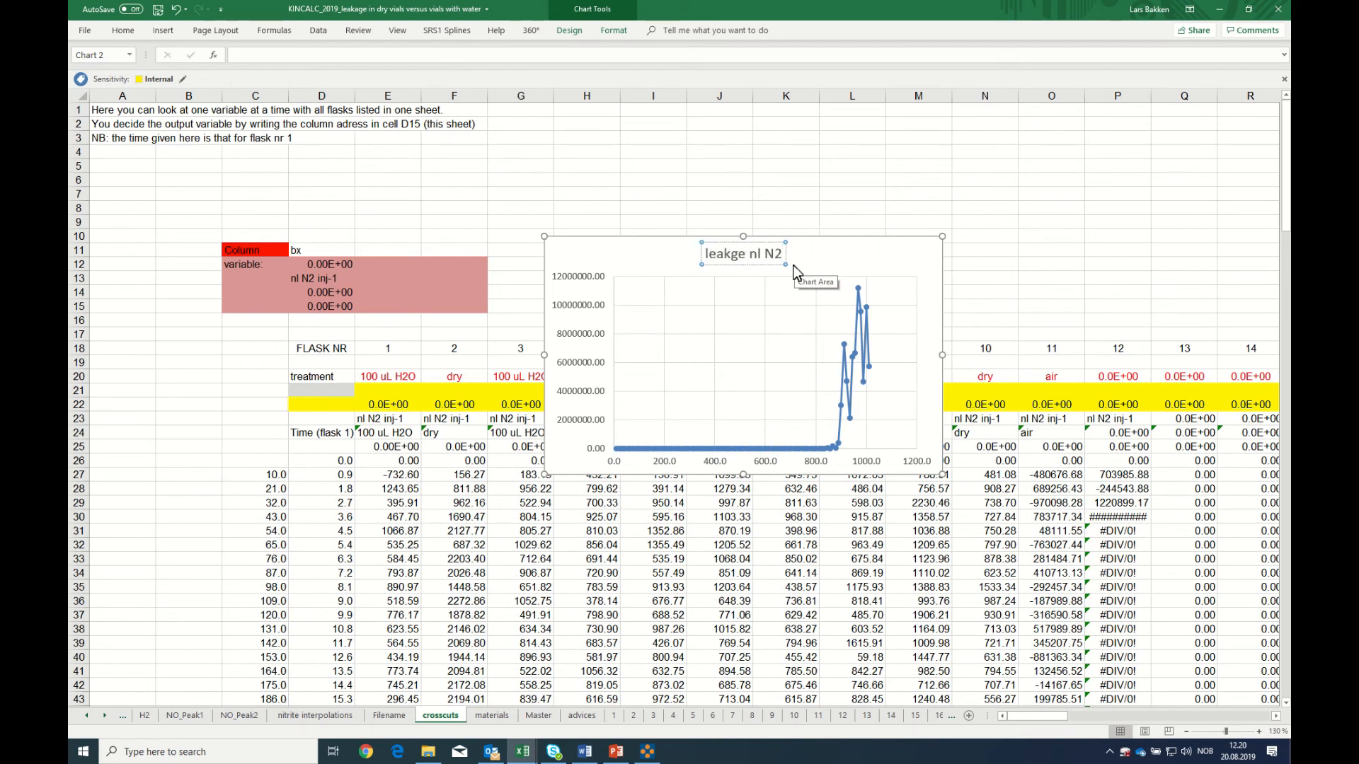
{"action": "type", "text": " inj-1"}
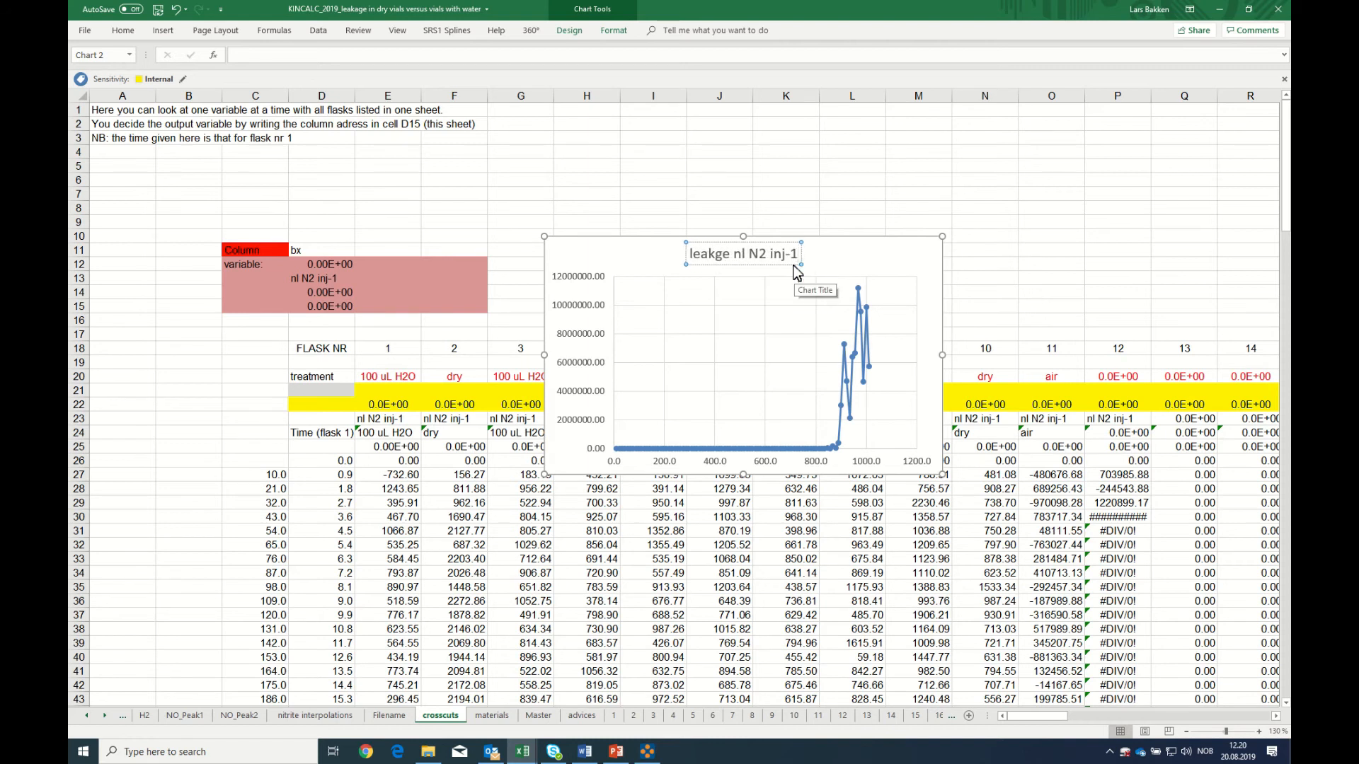
{"action": "left_click", "coordinate": [724, 474]}
Add a primary horizontal axis title to the chart reading "number of piercings"
{"action": "left_click", "coordinate": [652, 279]}
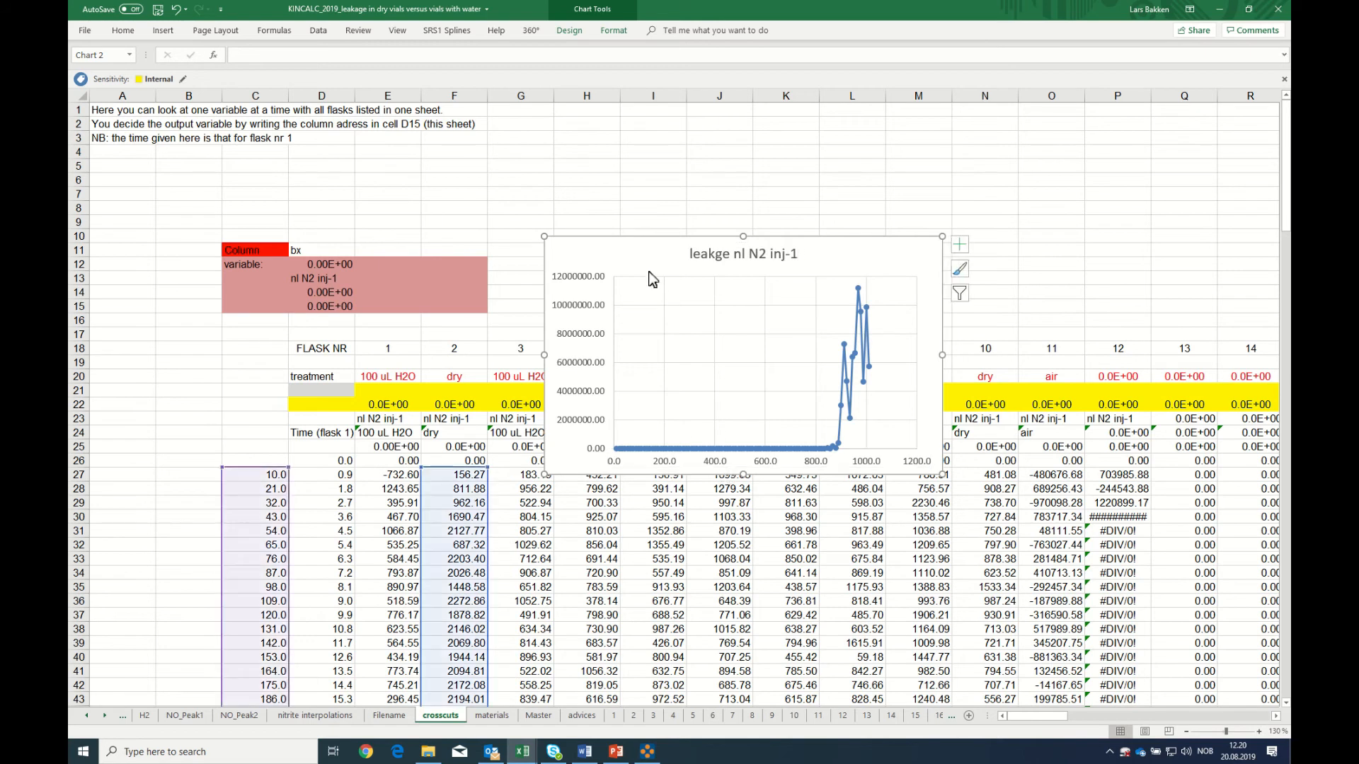
{"action": "left_click", "coordinate": [570, 30]}
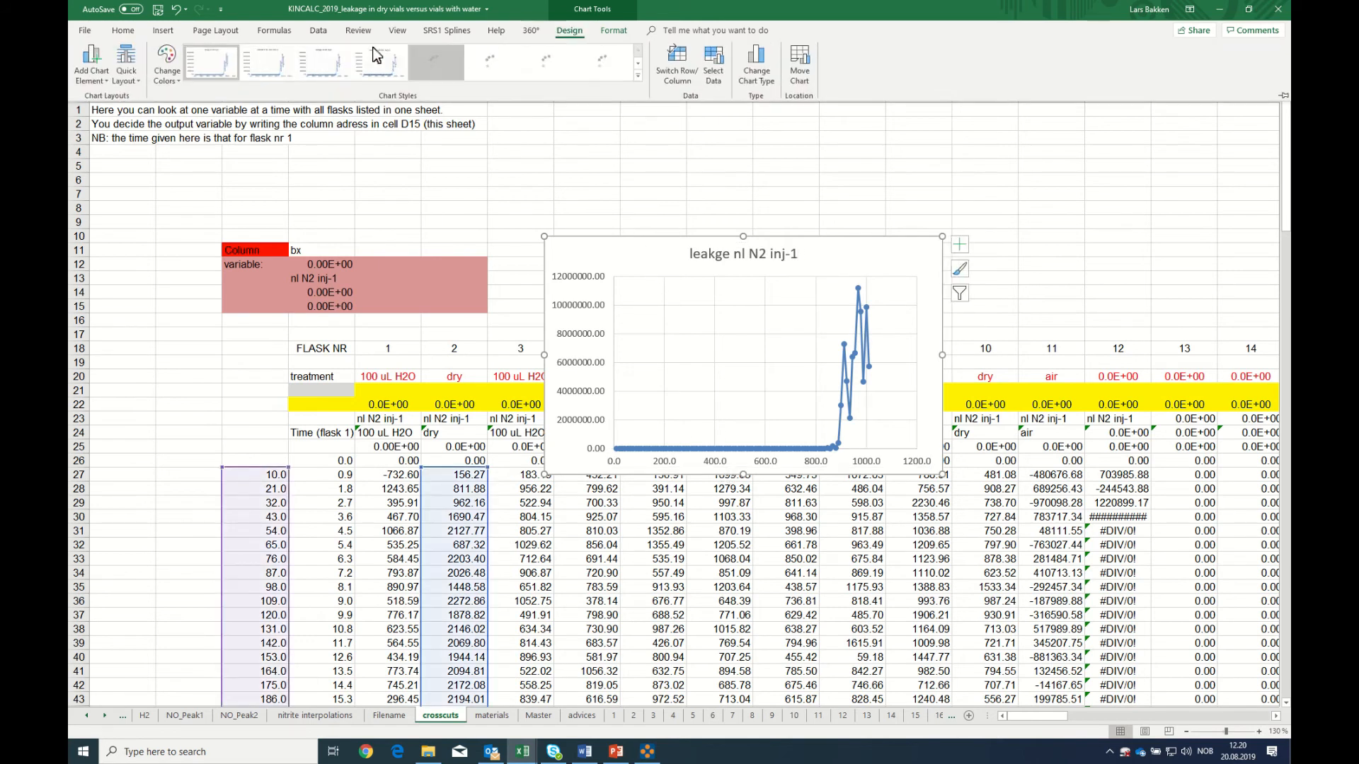
{"action": "left_click", "coordinate": [90, 71]}
{"action": "mouse_move", "coordinate": [118, 118]}
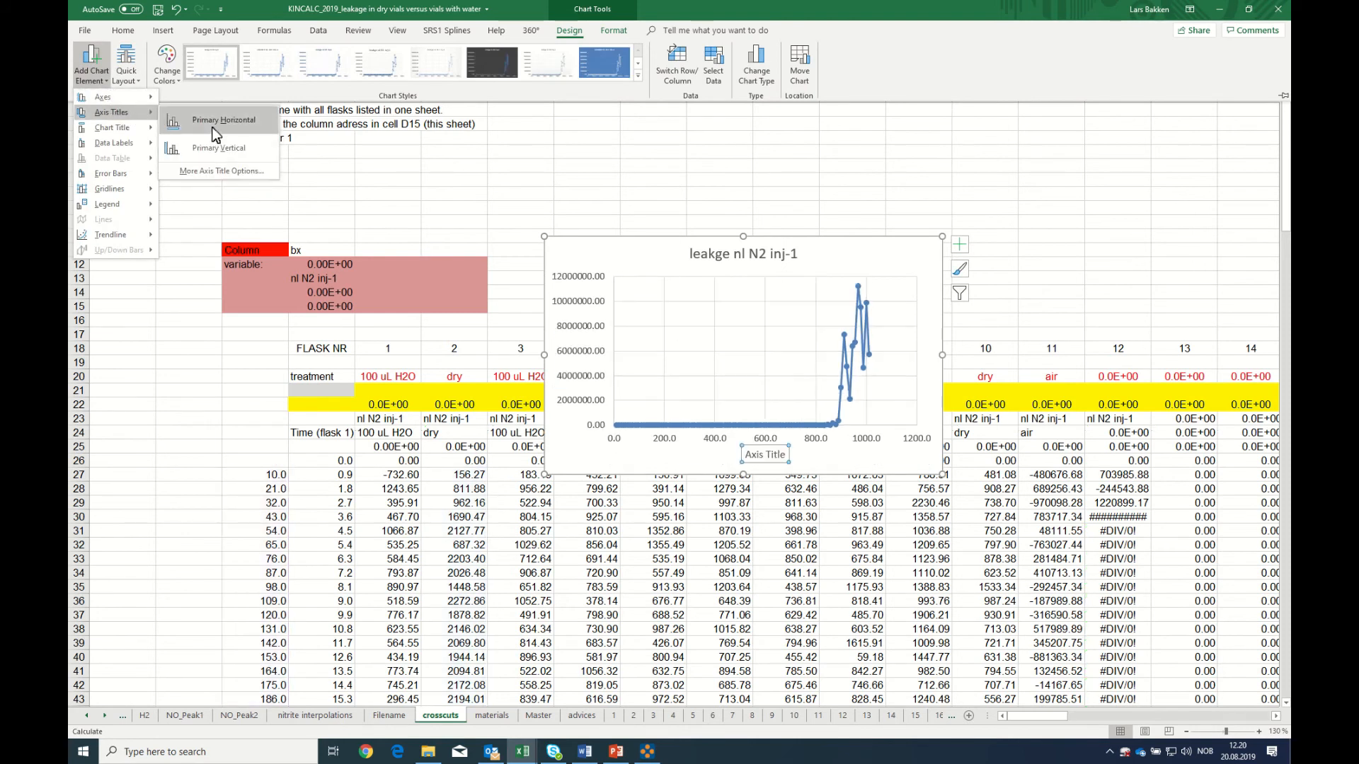
{"action": "left_click", "coordinate": [214, 122]}
{"action": "type", "text": "number of piercings"}
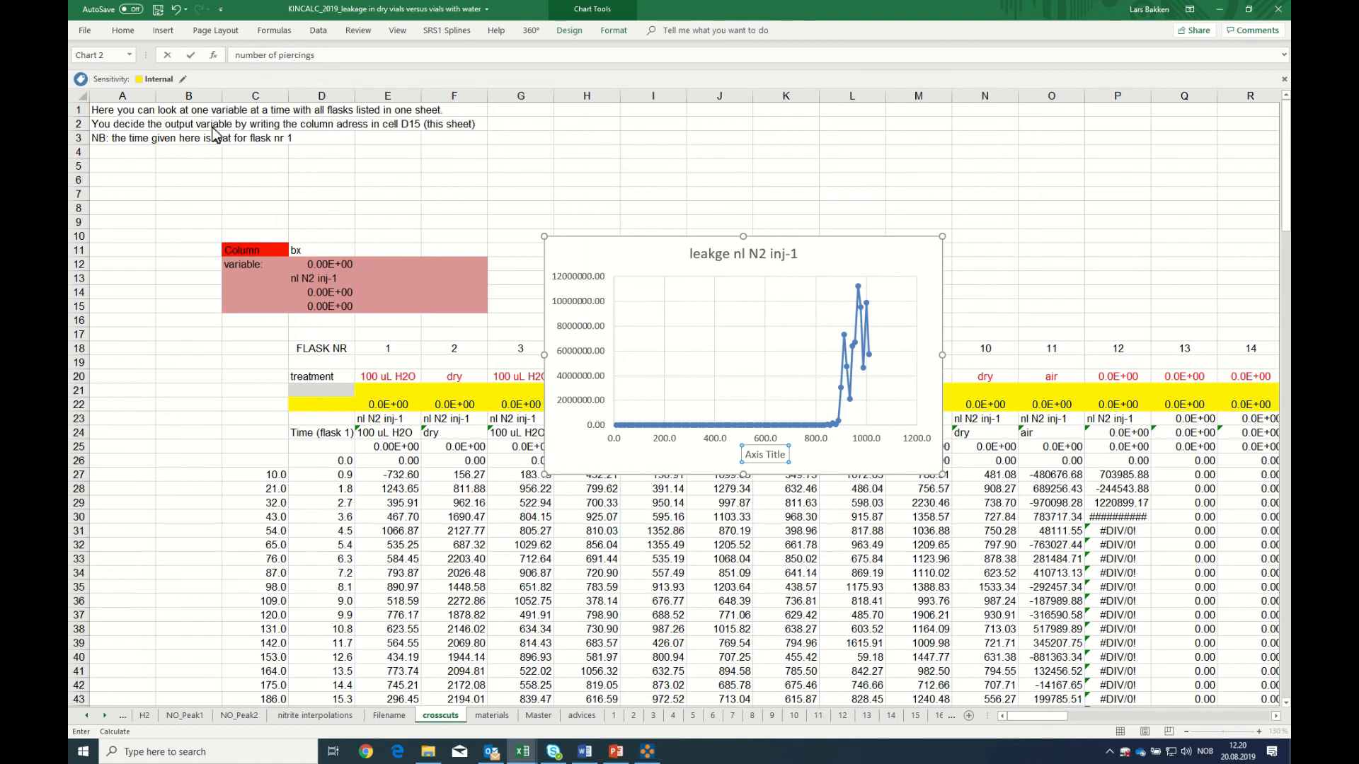
{"action": "key", "text": "Return"}
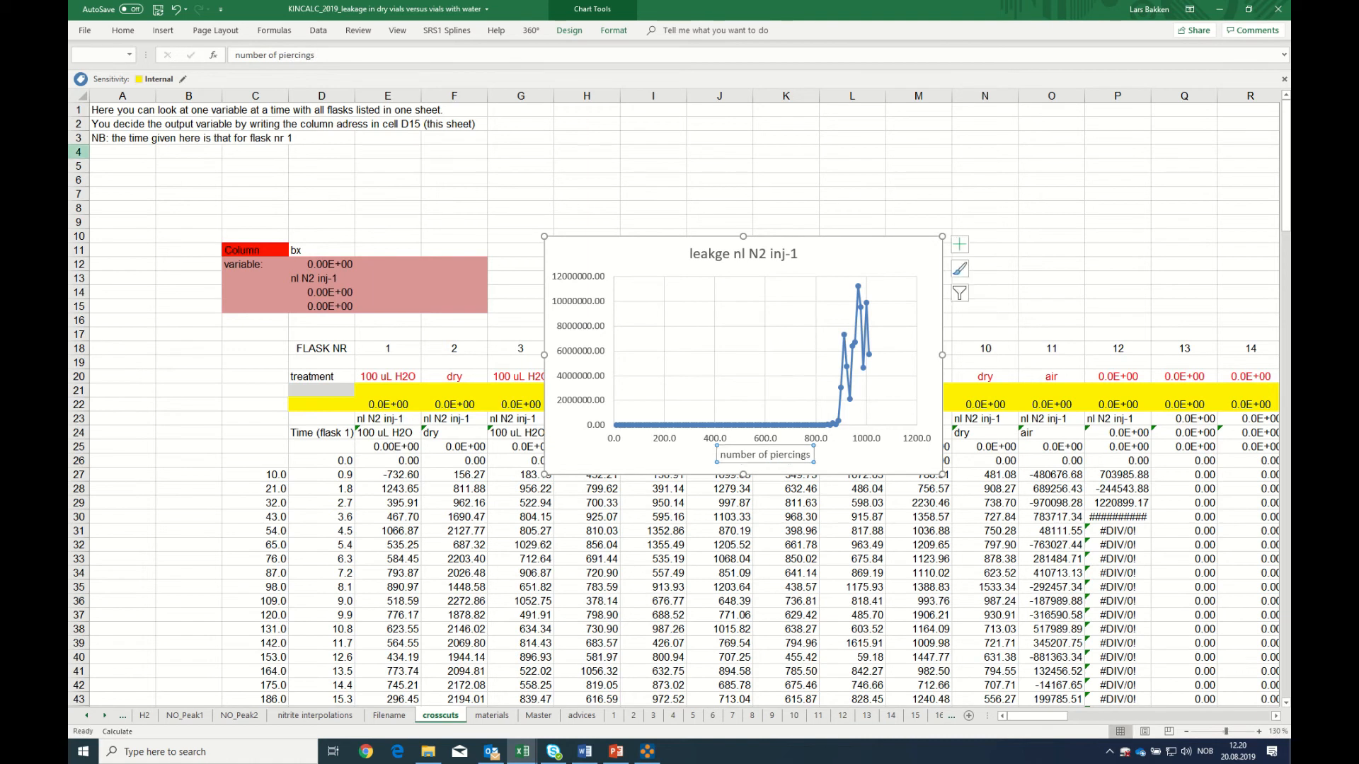
Format all of the chart's text as bold and black
{"action": "left_click", "coordinate": [579, 257]}
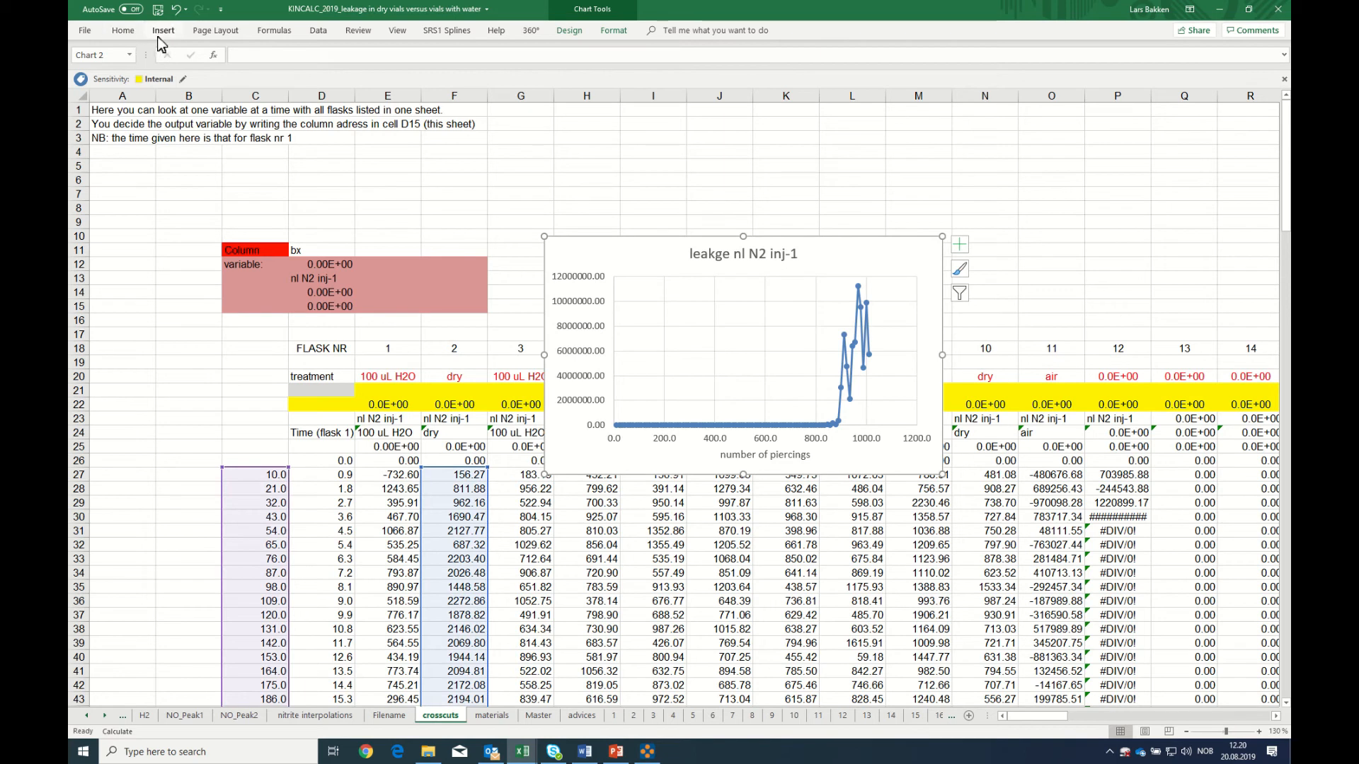
{"action": "left_click", "coordinate": [123, 31]}
{"action": "left_click", "coordinate": [187, 73]}
{"action": "left_click", "coordinate": [301, 75]}
{"action": "left_click", "coordinate": [300, 118]}
Set the number format of the chart's vertical axis to 0 decimal places
{"action": "right_click", "coordinate": [563, 341]}
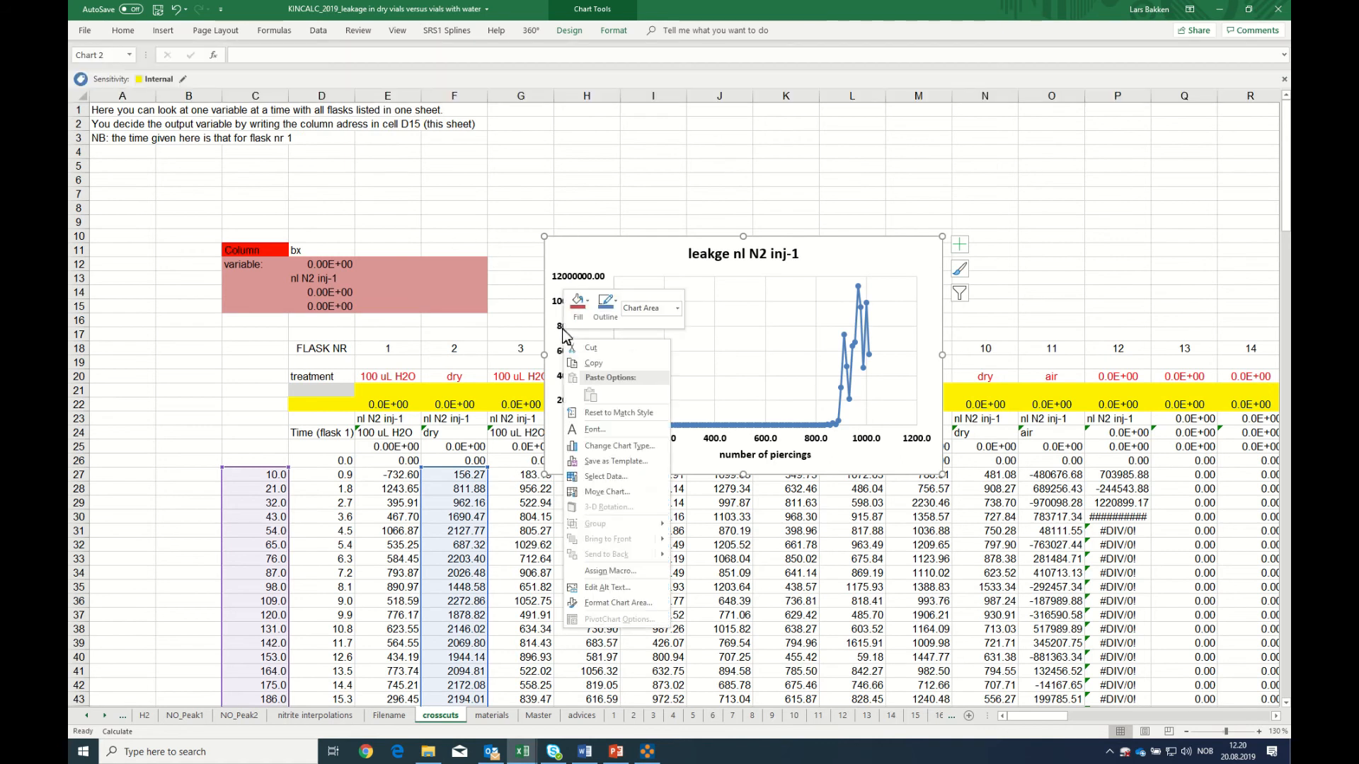
{"action": "left_click", "coordinate": [572, 283]}
{"action": "right_click", "coordinate": [572, 283]}
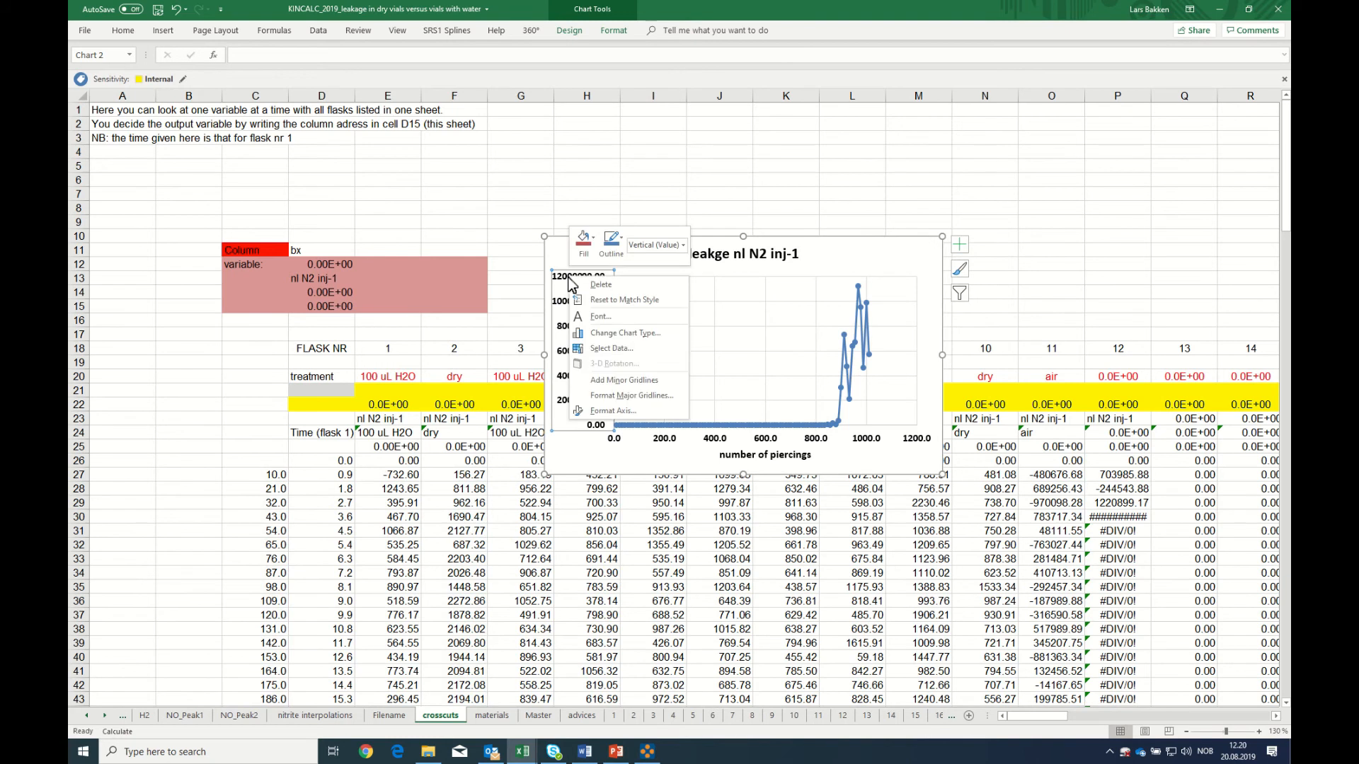
{"action": "key", "text": "Escape"}
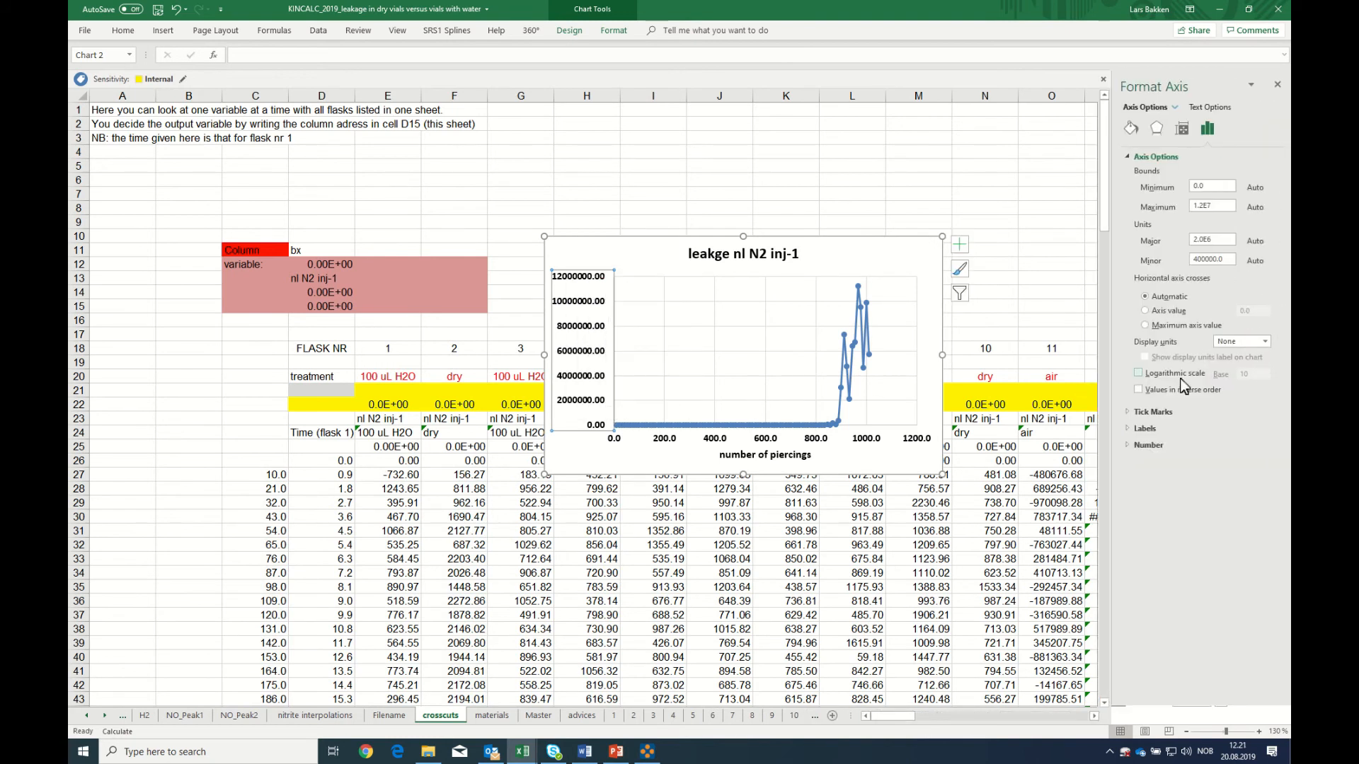
{"action": "left_click", "coordinate": [1148, 447]}
{"action": "left_click_drag", "start_coordinate": [1208, 493], "coordinate": [1197, 494]}
{"action": "type", "text": "0"}
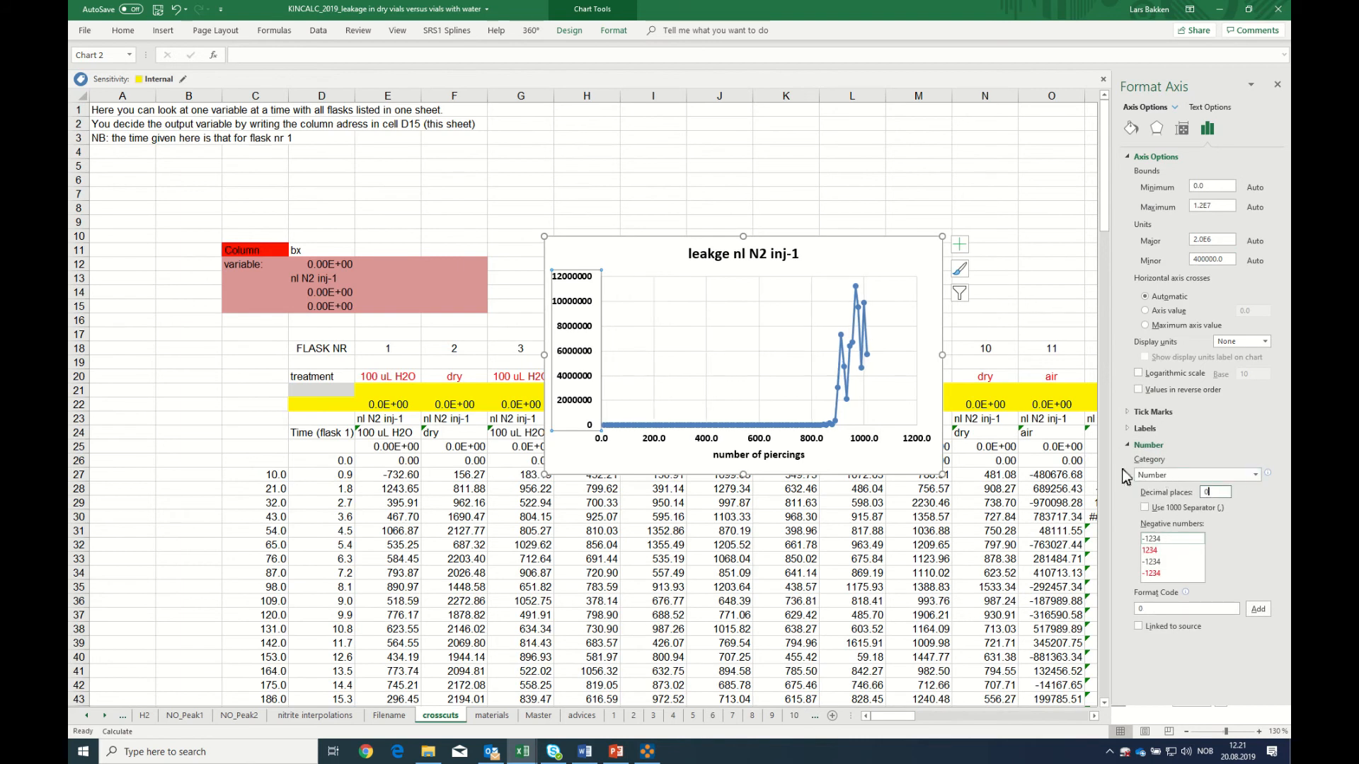
Plot flask 1's values from column E in the chart and look through flask sheets 1, 2 and 3 before returning to crosscuts
{"action": "left_click", "coordinate": [656, 430]}
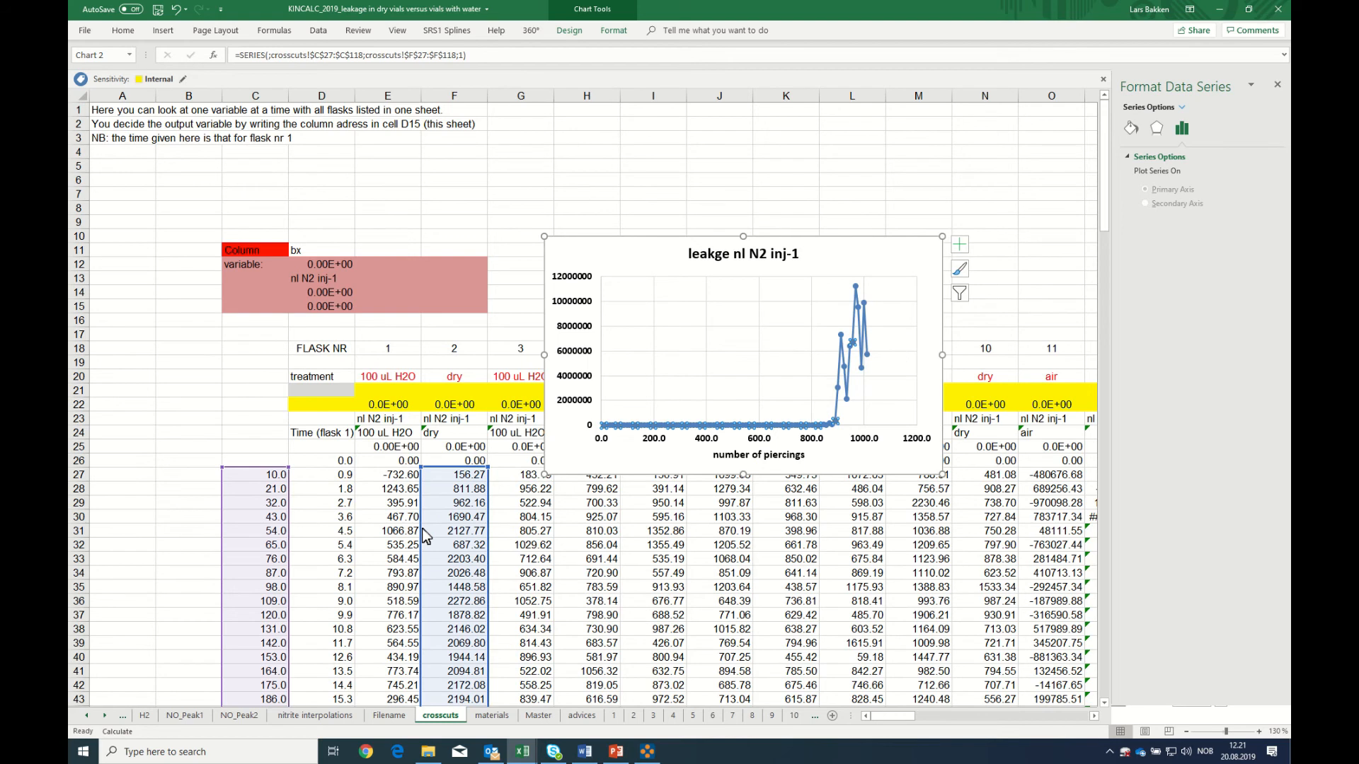
{"action": "left_click_drag", "start_coordinate": [424, 536], "coordinate": [416, 532]}
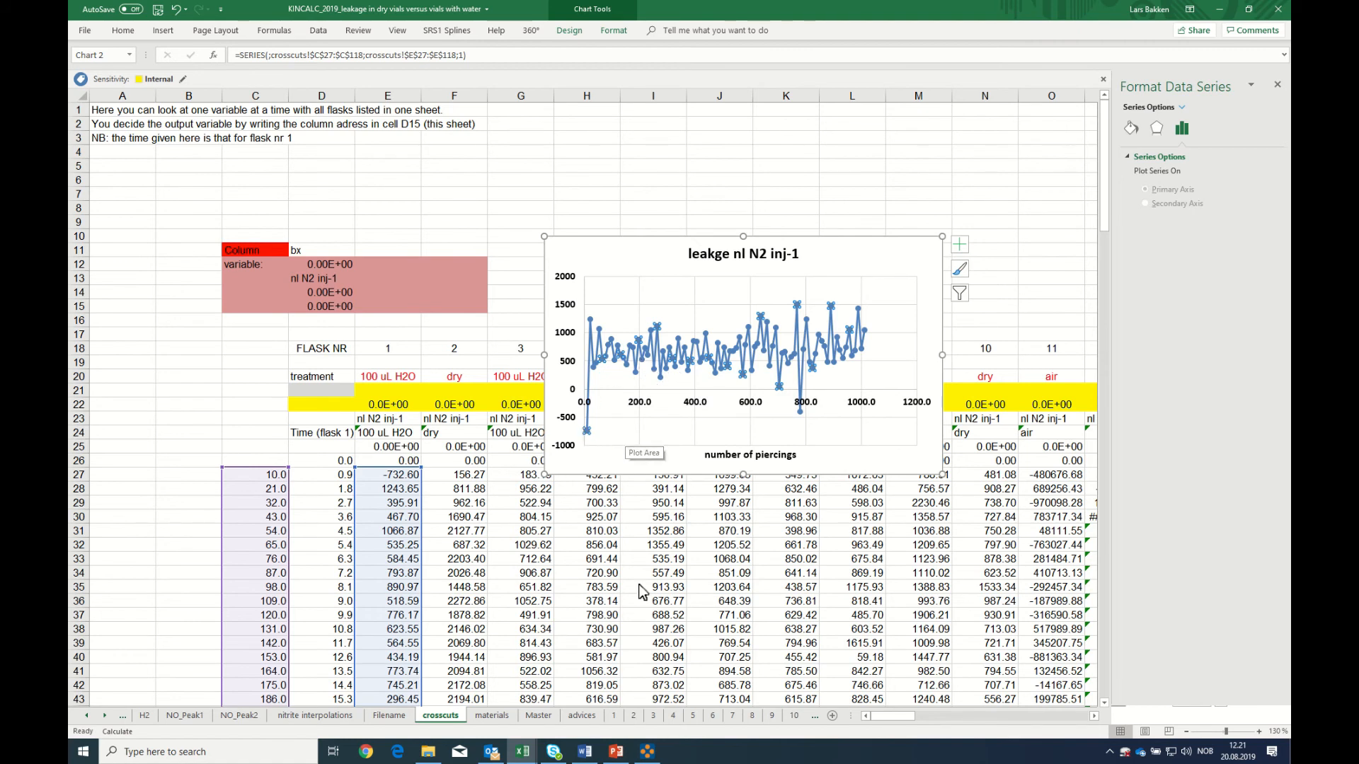
{"action": "left_click", "coordinate": [613, 715]}
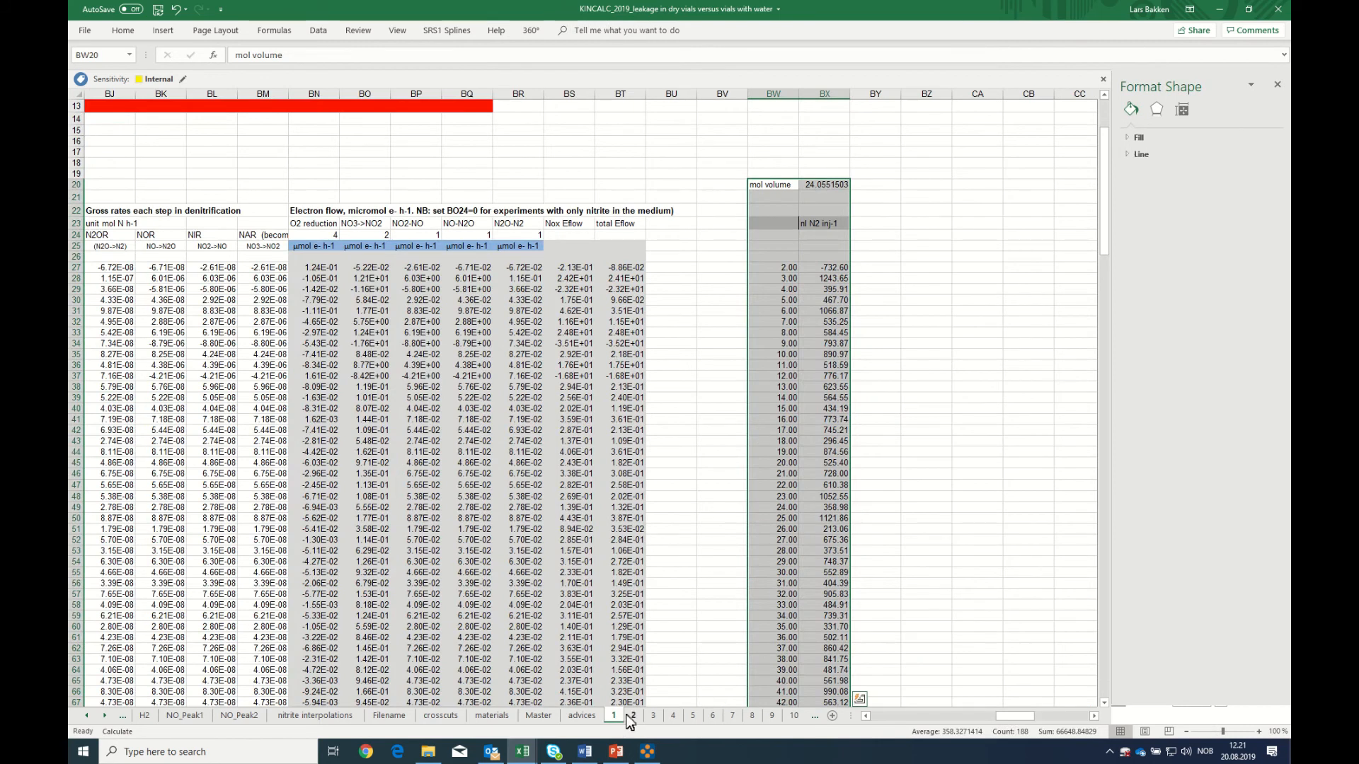
{"action": "left_click", "coordinate": [633, 716]}
{"action": "left_click", "coordinate": [653, 715]}
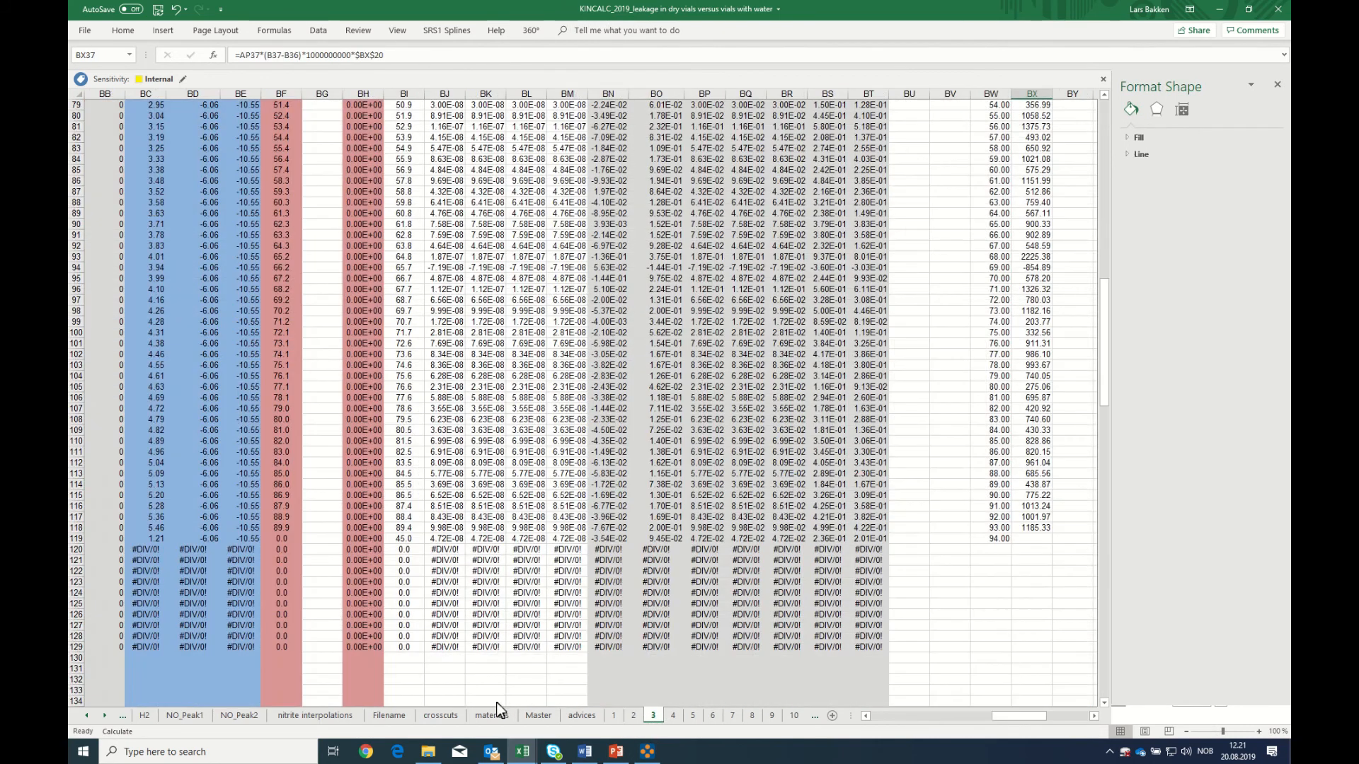
{"action": "left_click", "coordinate": [438, 716]}
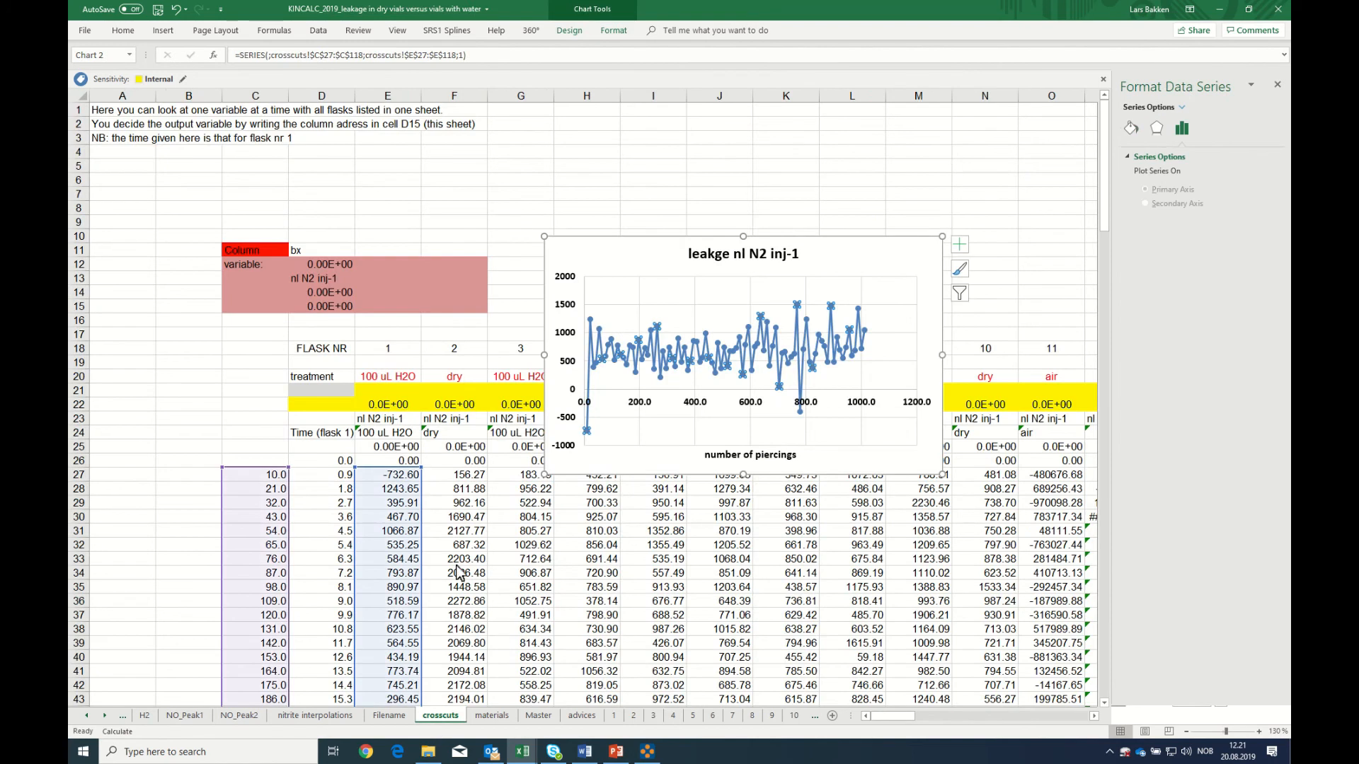
Compare leakage curves by shifting the plotted values to flask 3 in column G, flask 6 in column J, and back to flask 1
{"action": "left_click_drag", "start_coordinate": [421, 566], "coordinate": [518, 572]}
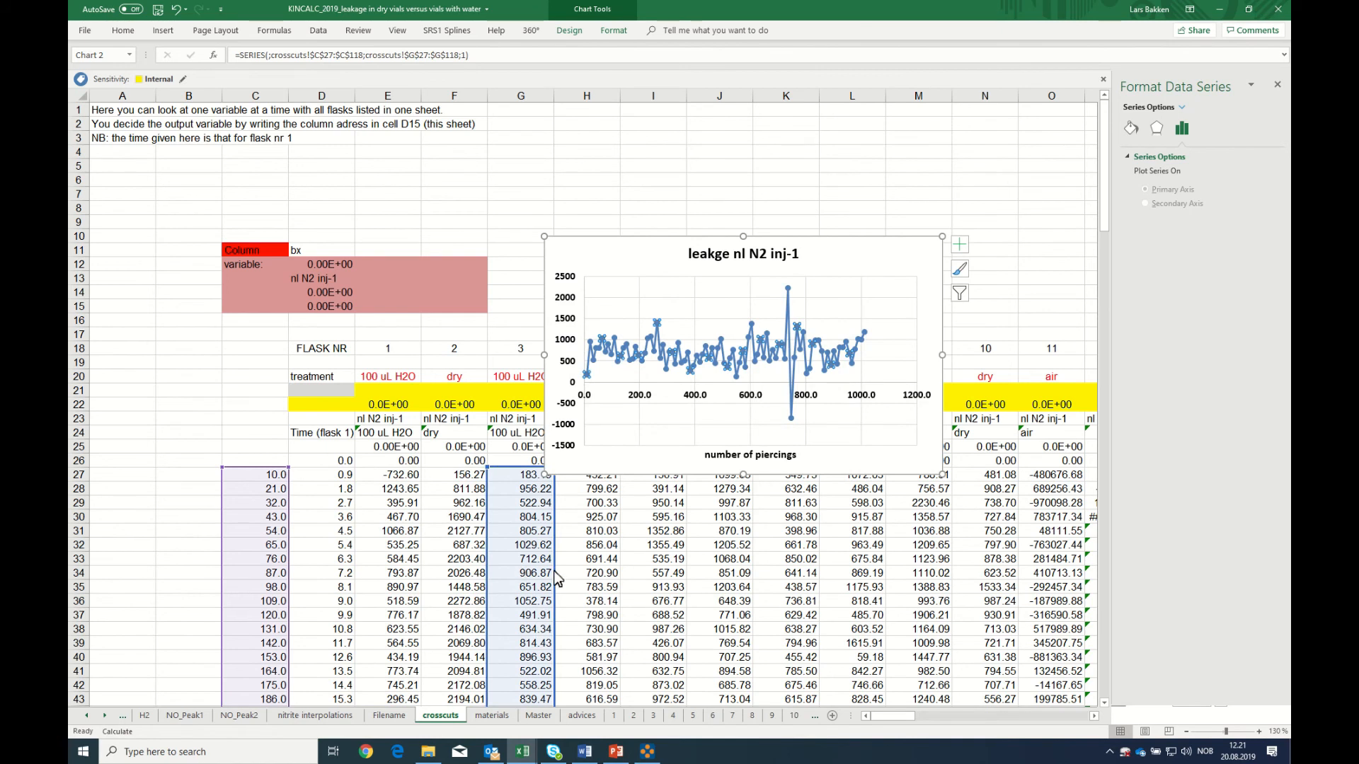
{"action": "left_click_drag", "start_coordinate": [556, 577], "coordinate": [695, 568]}
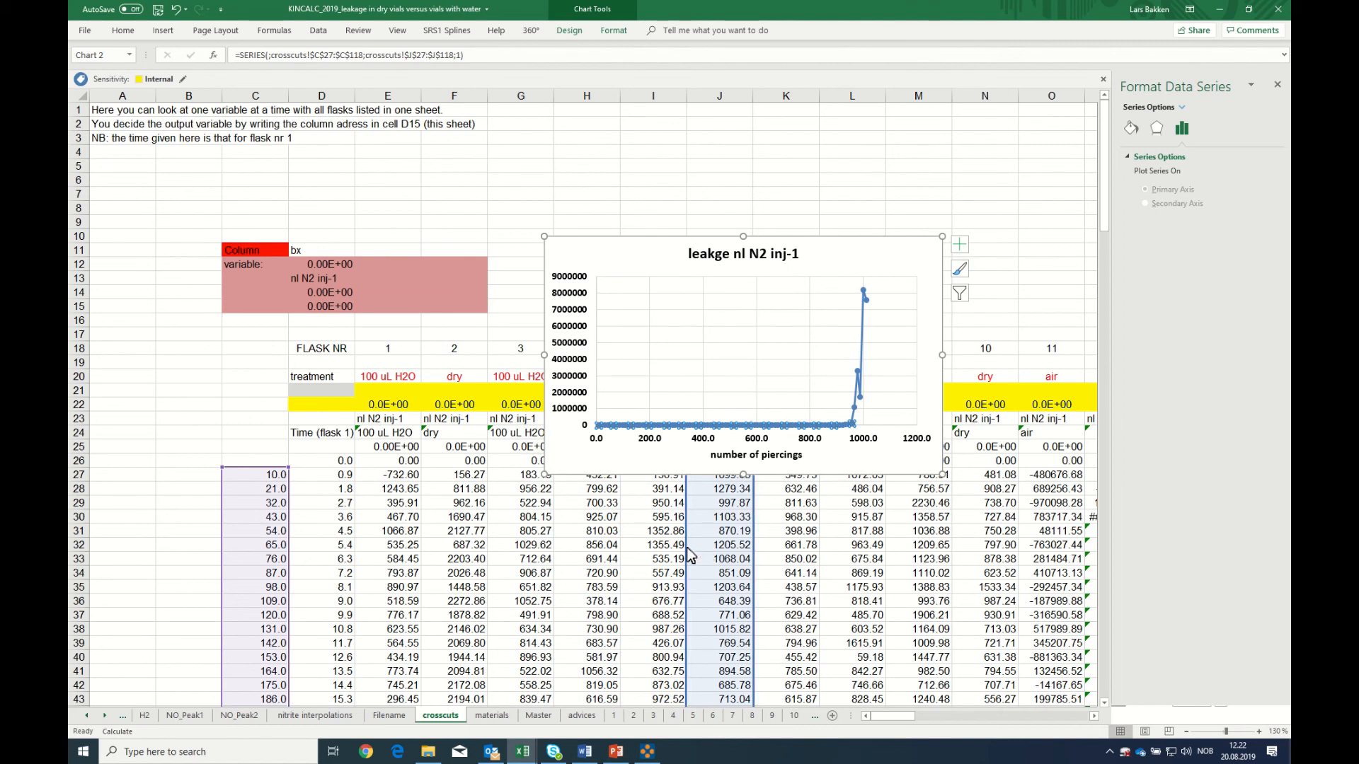
{"action": "left_click_drag", "start_coordinate": [687, 548], "coordinate": [409, 551]}
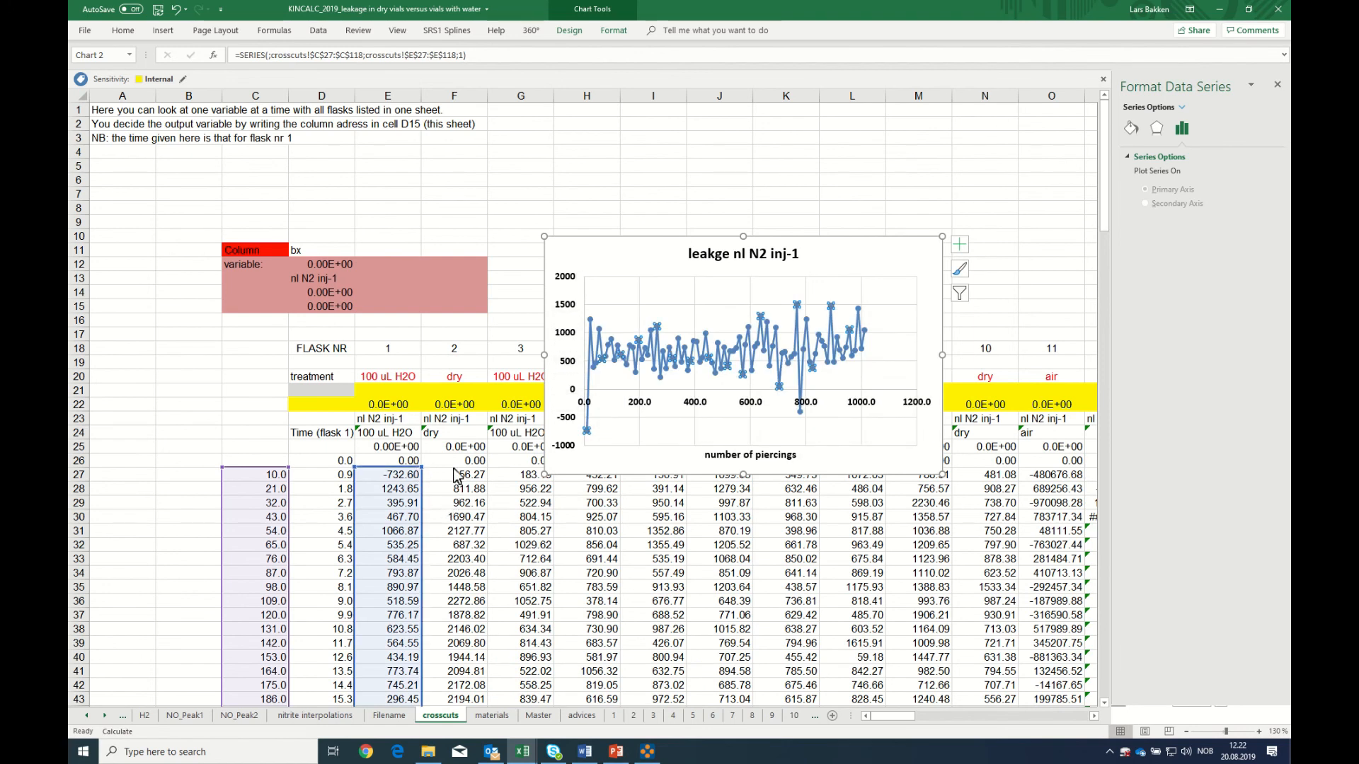
Delete the leakage chart and insert a scatter chart with straight lines and markers of D27:F118 in its place
{"action": "left_click", "coordinate": [566, 473]}
{"action": "key", "text": "Delete"}
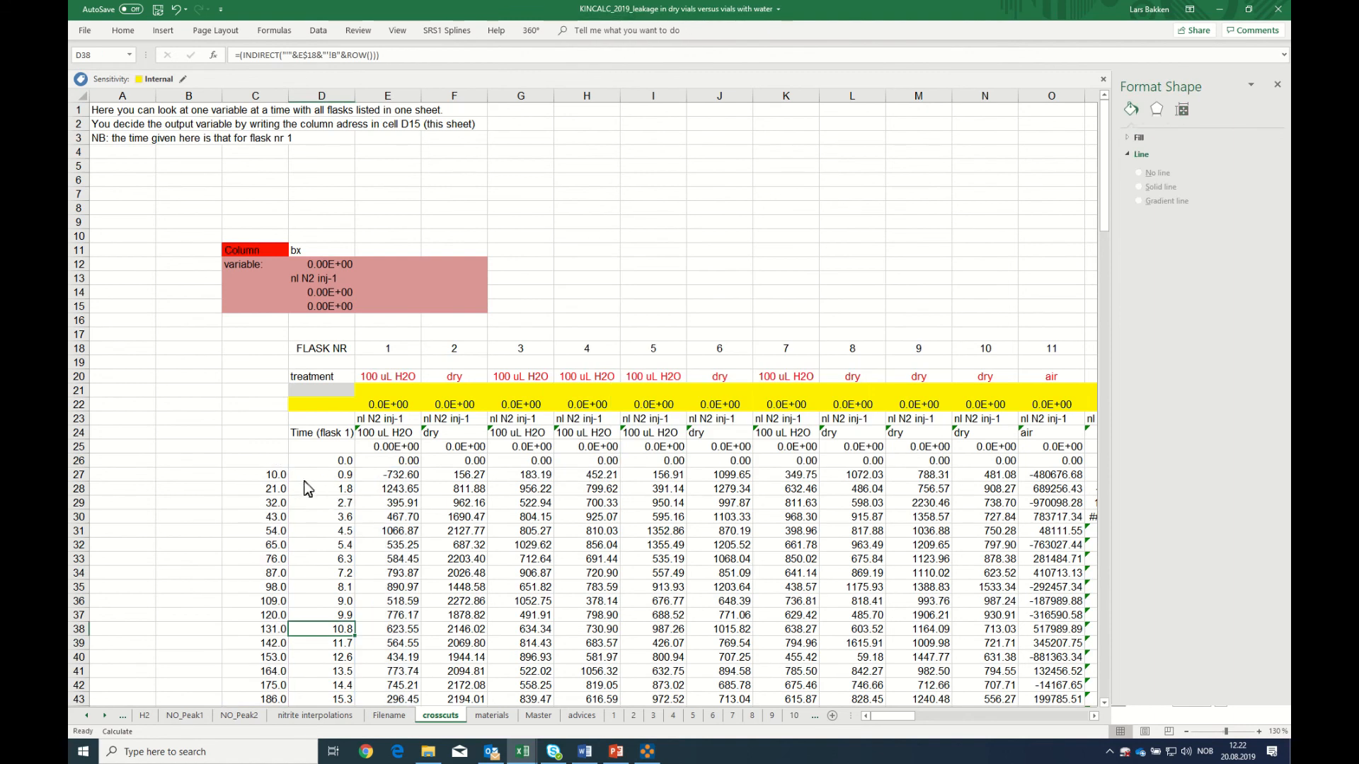
{"action": "left_click_drag", "start_coordinate": [338, 477], "coordinate": [456, 701]}
{"action": "scroll", "coordinate": [453, 647], "scroll_direction": "up", "scroll_amount": 15}
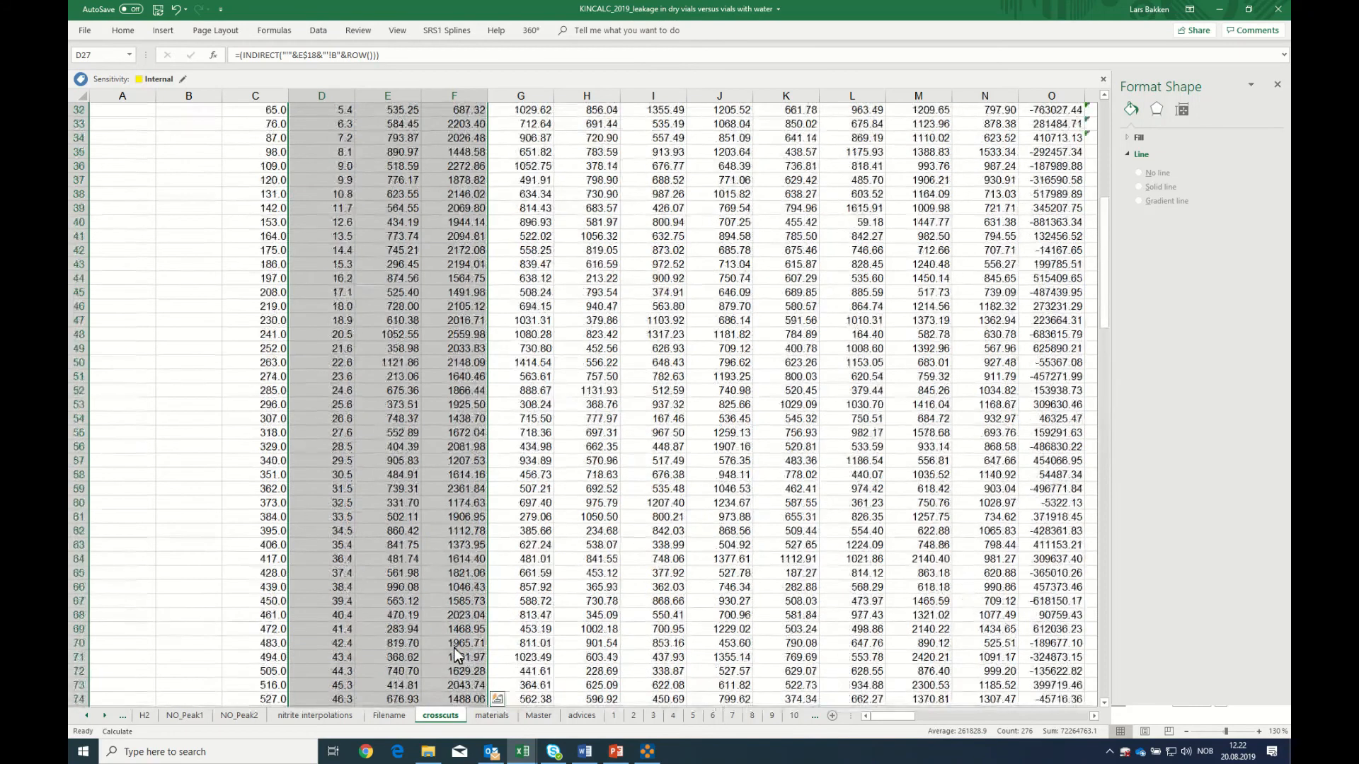
{"action": "scroll", "coordinate": [453, 648], "scroll_direction": "up", "scroll_amount": 10}
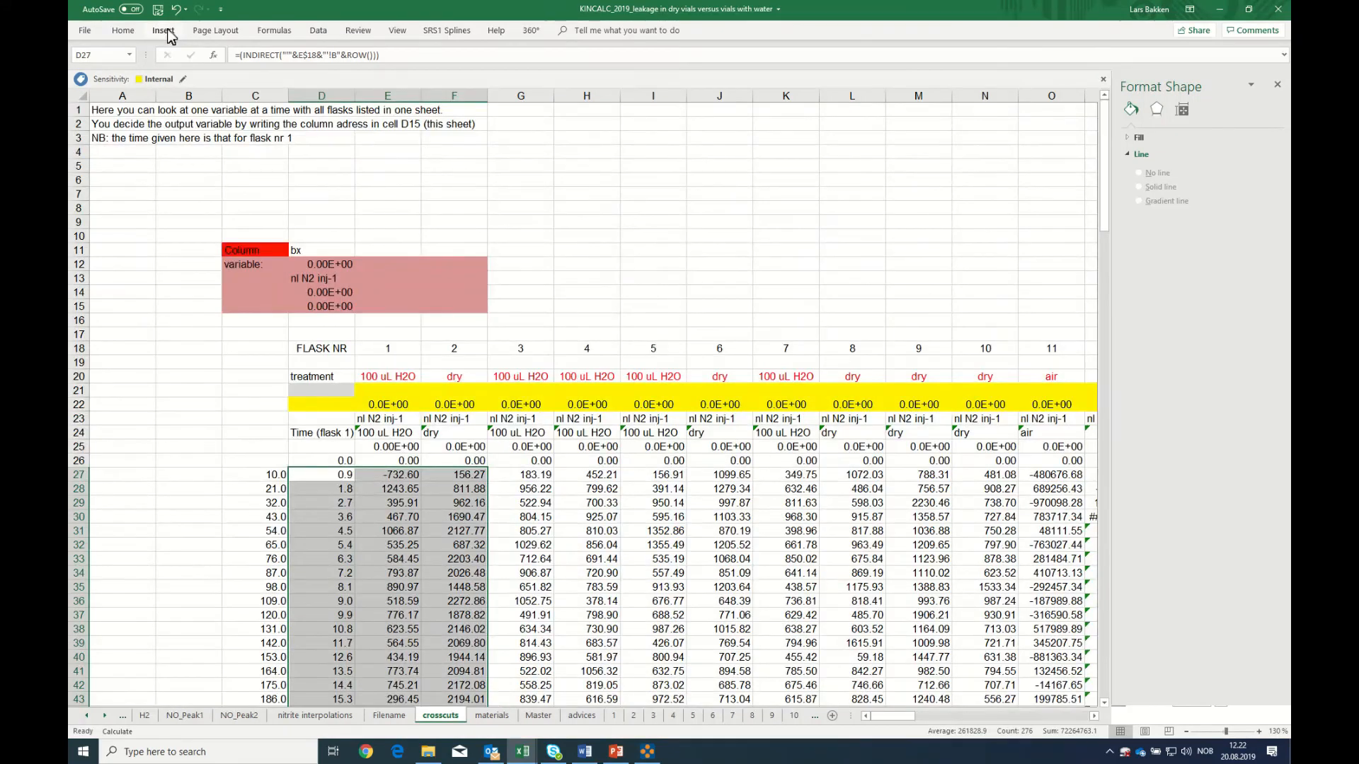
{"action": "left_click", "coordinate": [169, 31]}
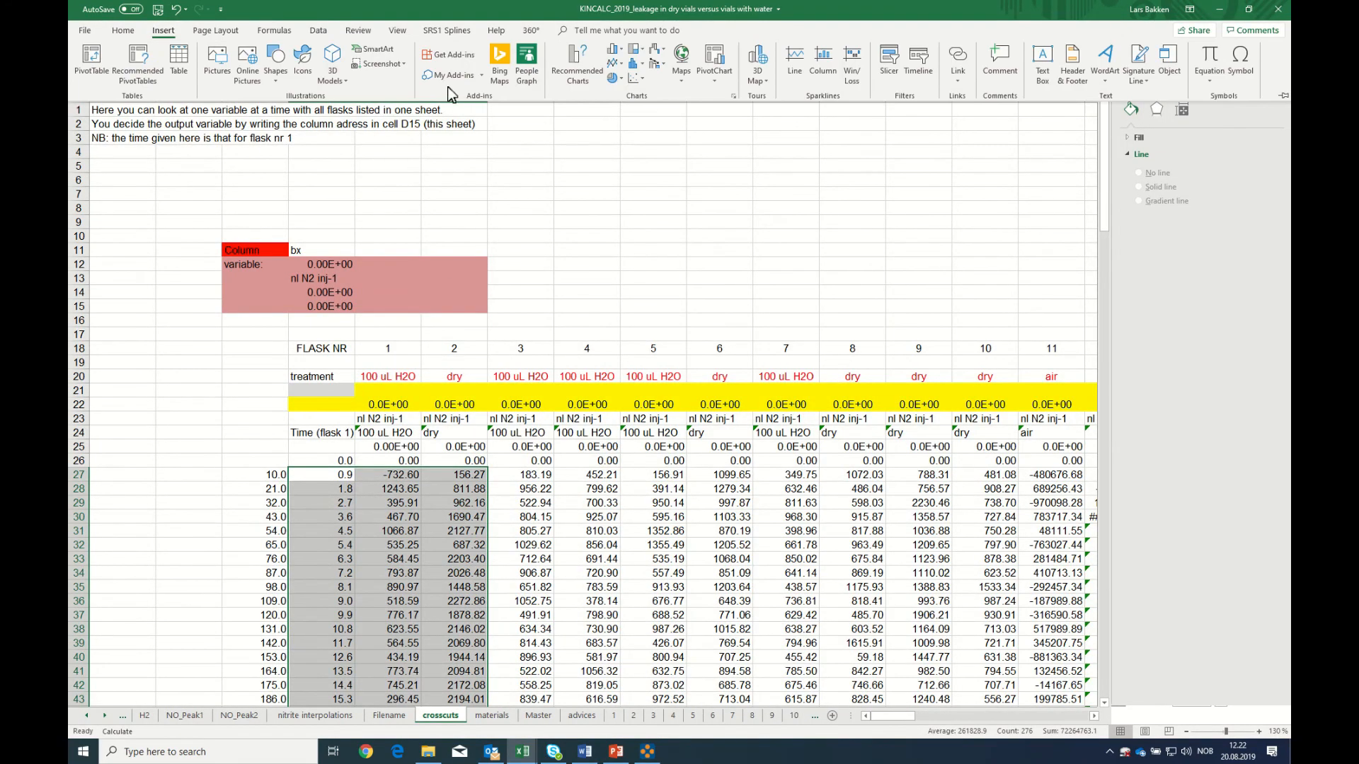
{"action": "left_click", "coordinate": [637, 80]}
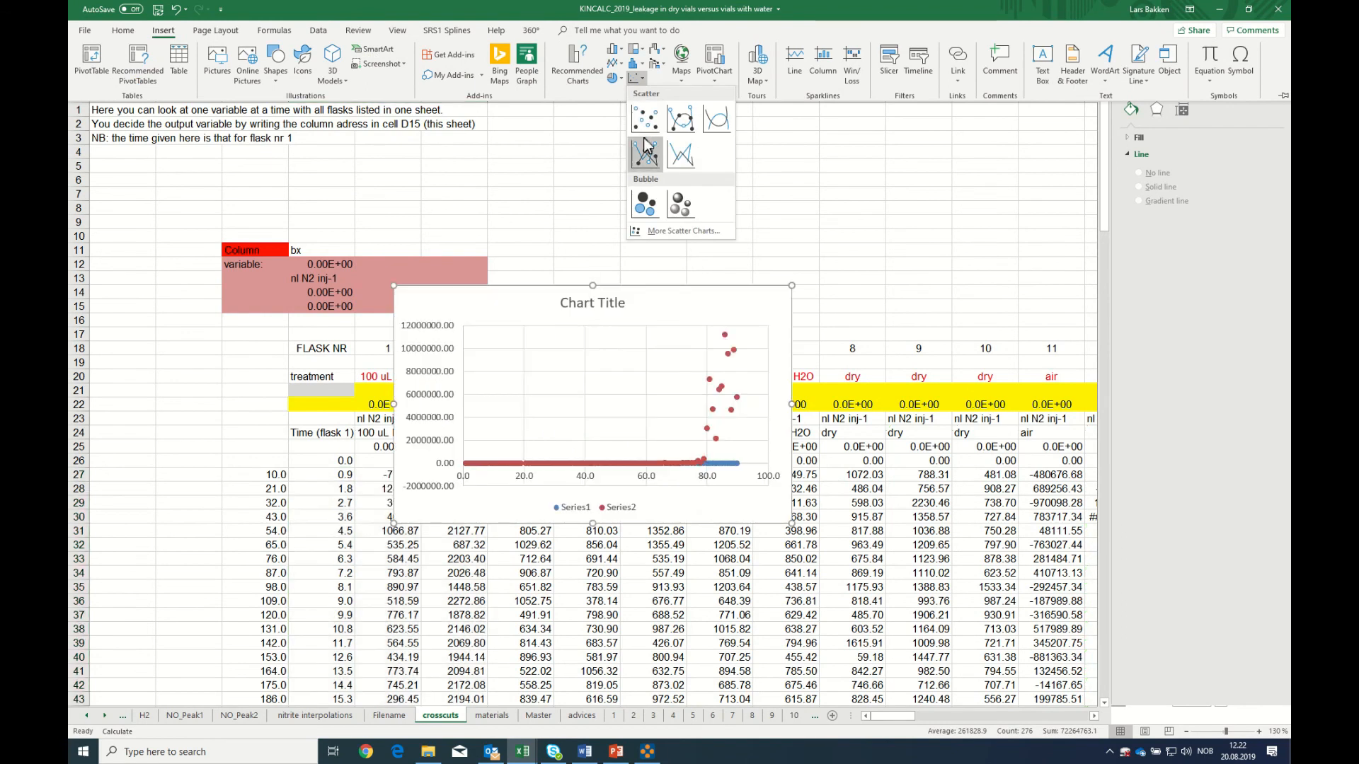
{"action": "left_click", "coordinate": [643, 159]}
Switch the chart's vertical axis to a base-10 logarithmic scale and move the chart above the data table, over rows 3 to 18
{"action": "left_click", "coordinate": [432, 444]}
{"action": "right_click", "coordinate": [433, 444]}
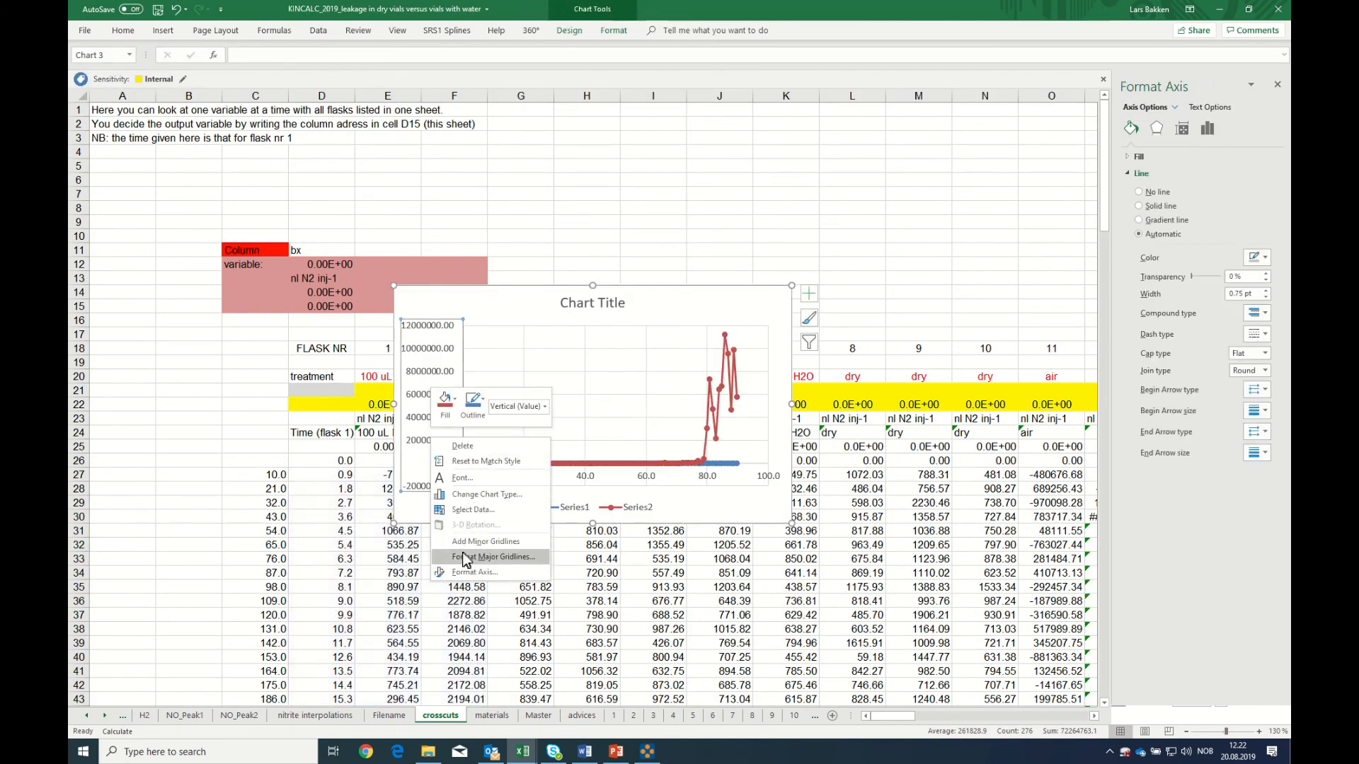
{"action": "left_click", "coordinate": [470, 579]}
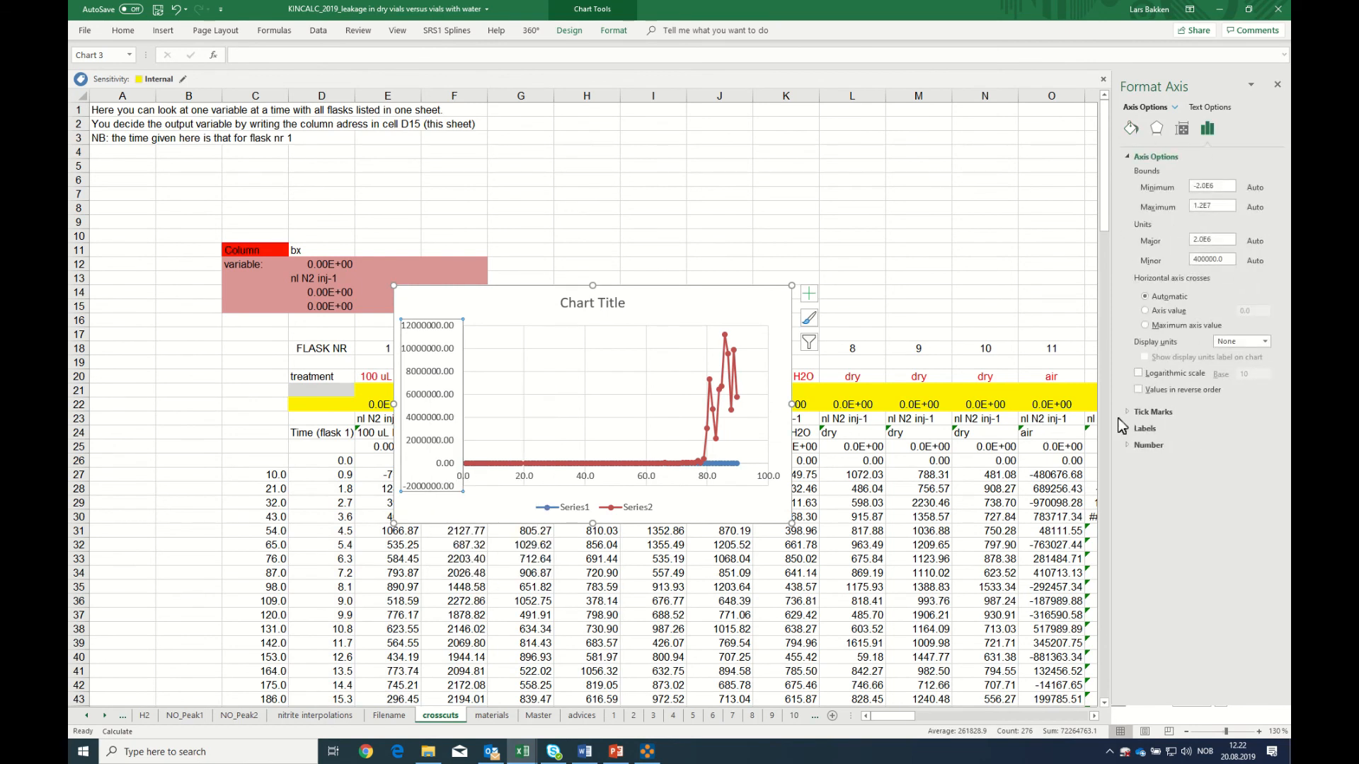
{"action": "left_click", "coordinate": [1138, 374]}
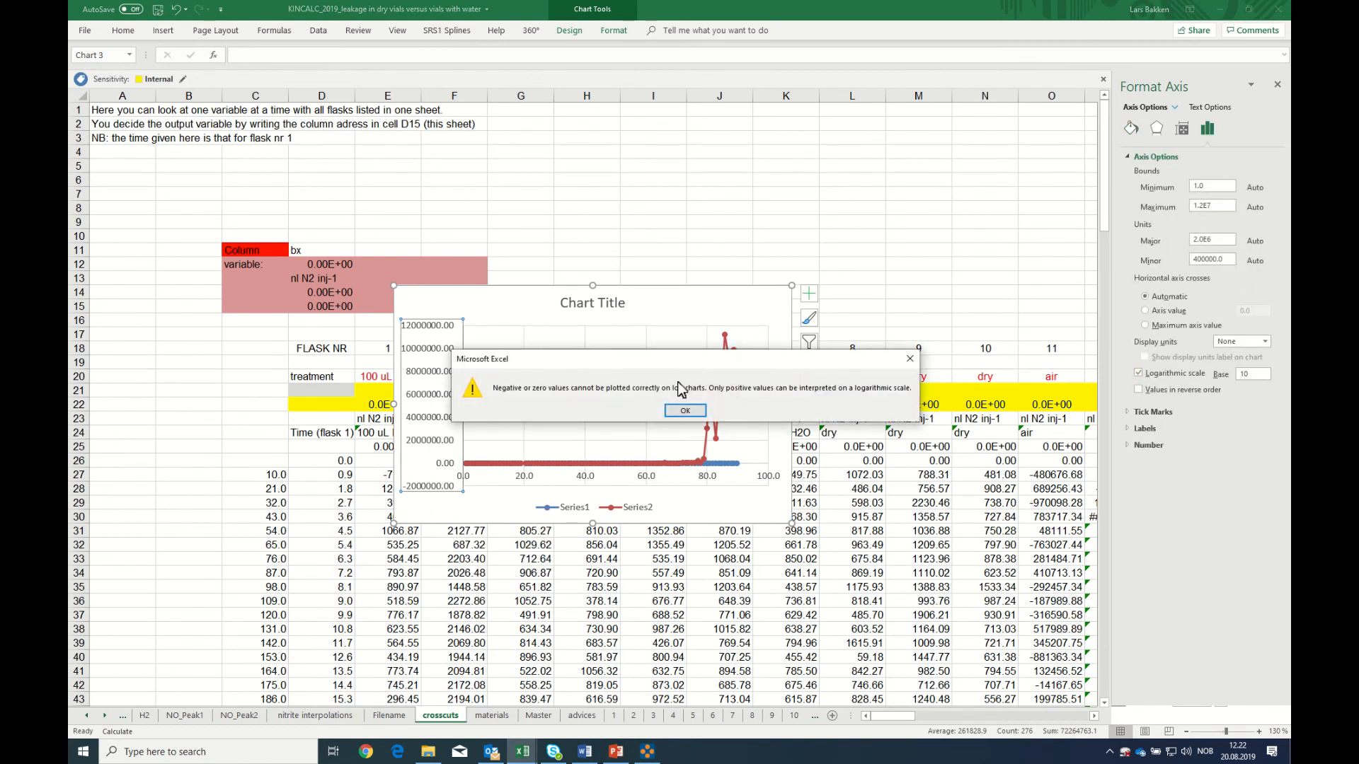
{"action": "left_click", "coordinate": [684, 410]}
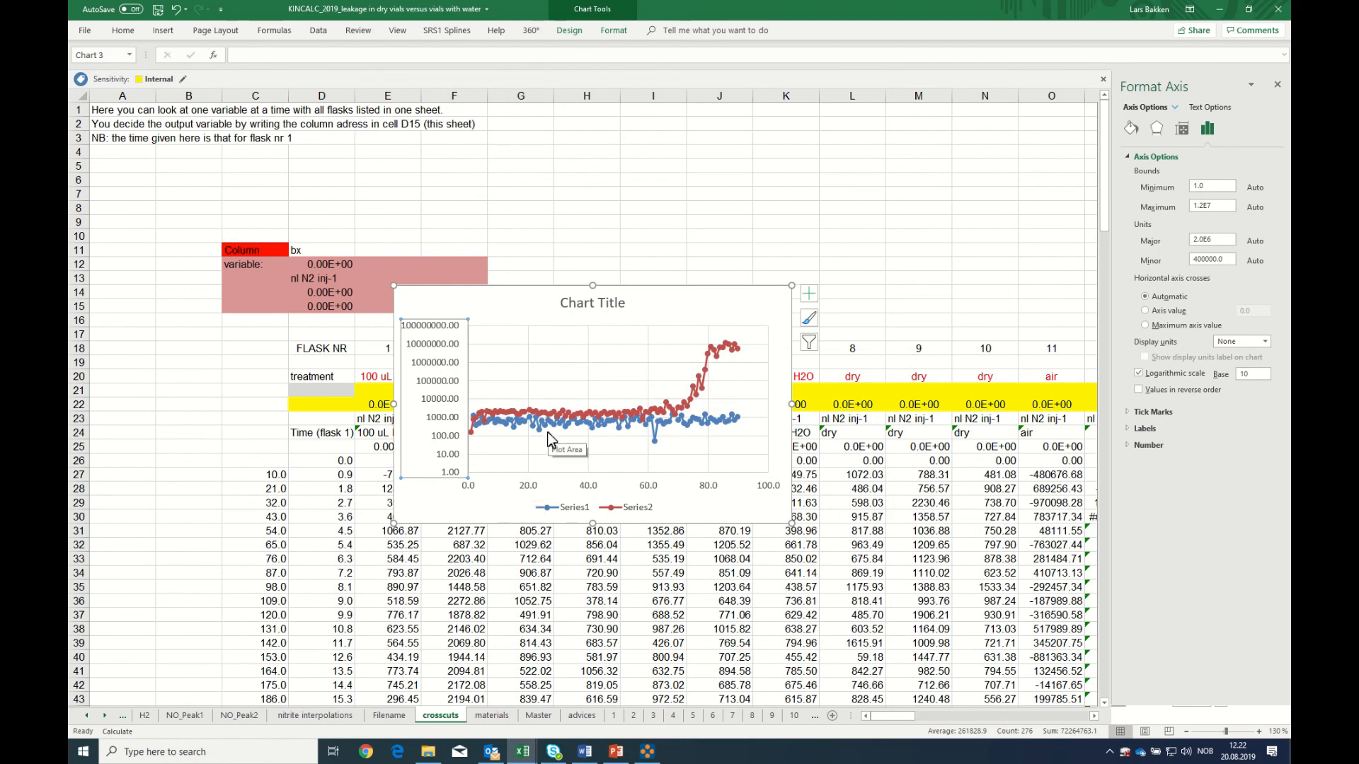
{"action": "left_click", "coordinate": [586, 414]}
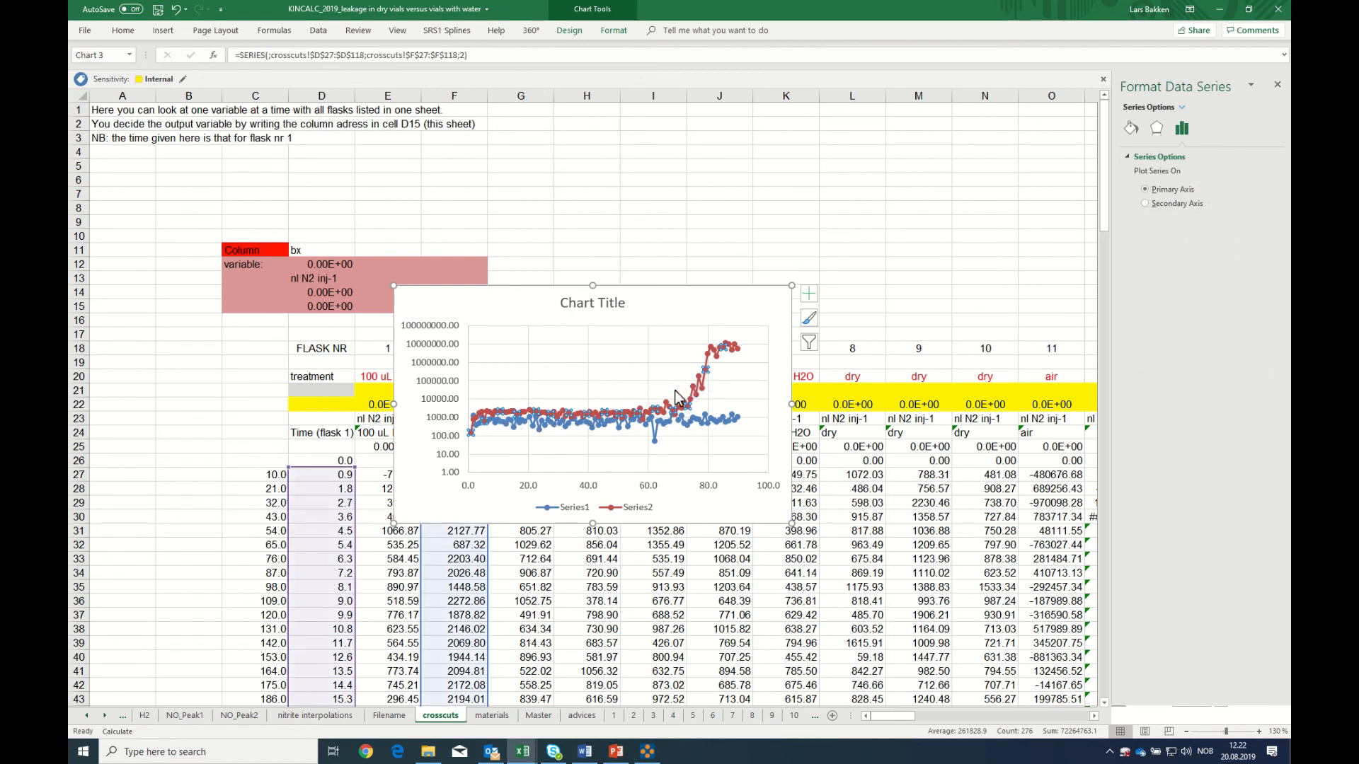
{"action": "left_click_drag", "start_coordinate": [515, 320], "coordinate": [665, 167]}
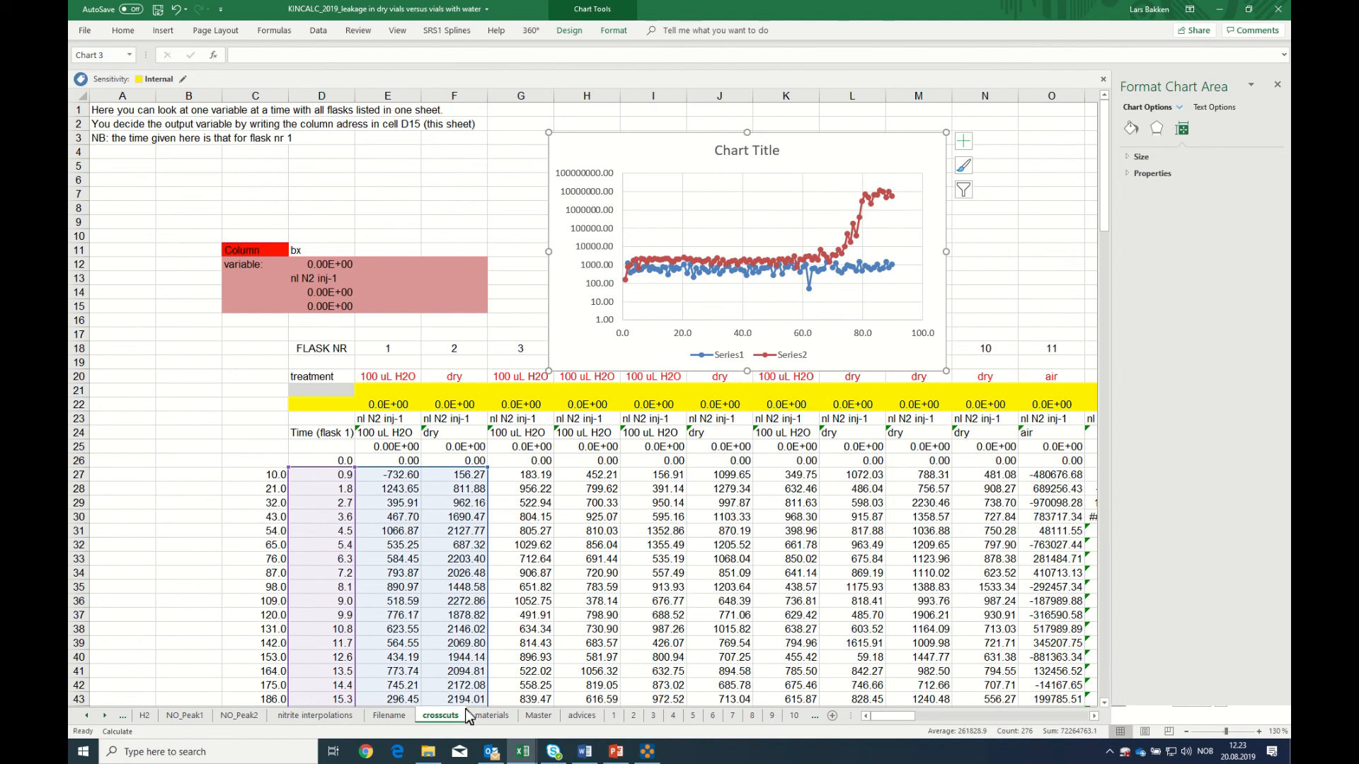
{"action": "left_click_drag", "start_coordinate": [488, 470], "coordinate": [511, 465]}
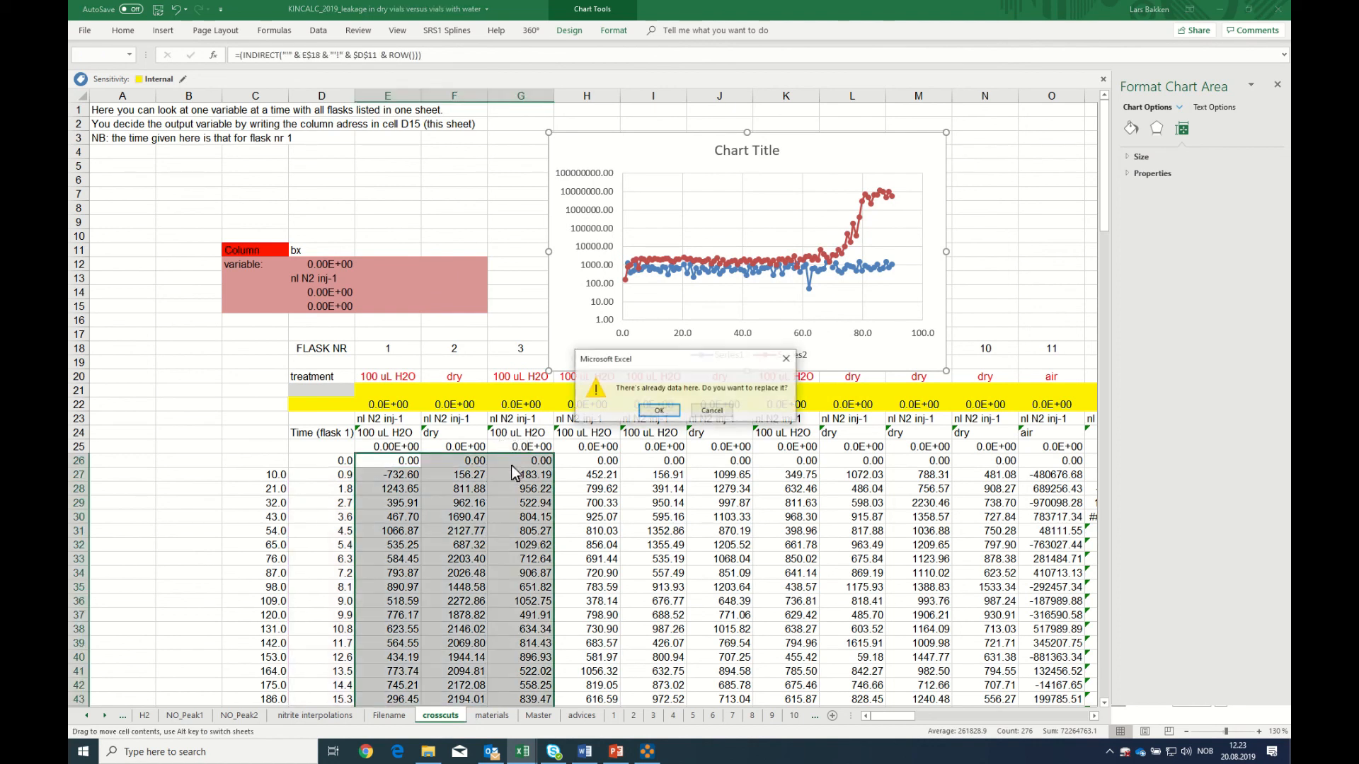
{"action": "left_click", "coordinate": [654, 411]}
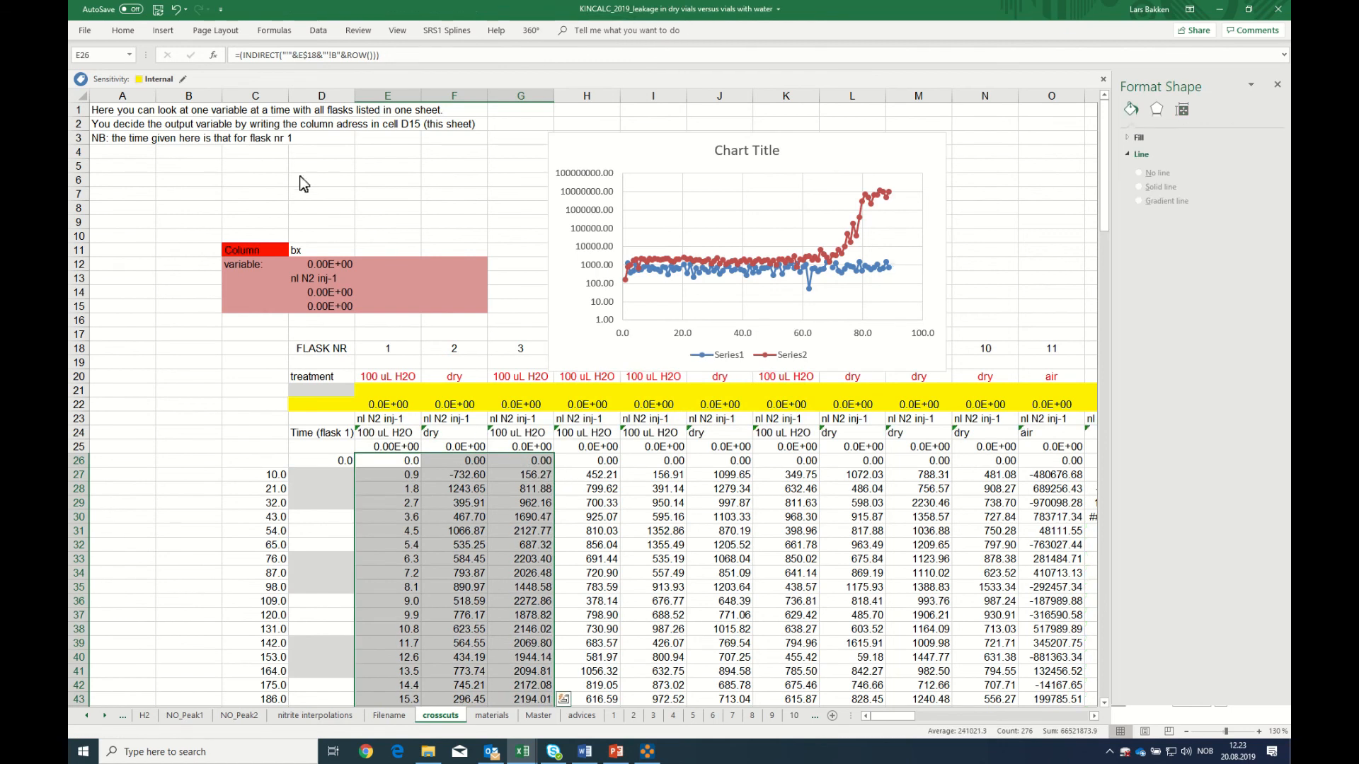
{"action": "left_click", "coordinate": [176, 9]}
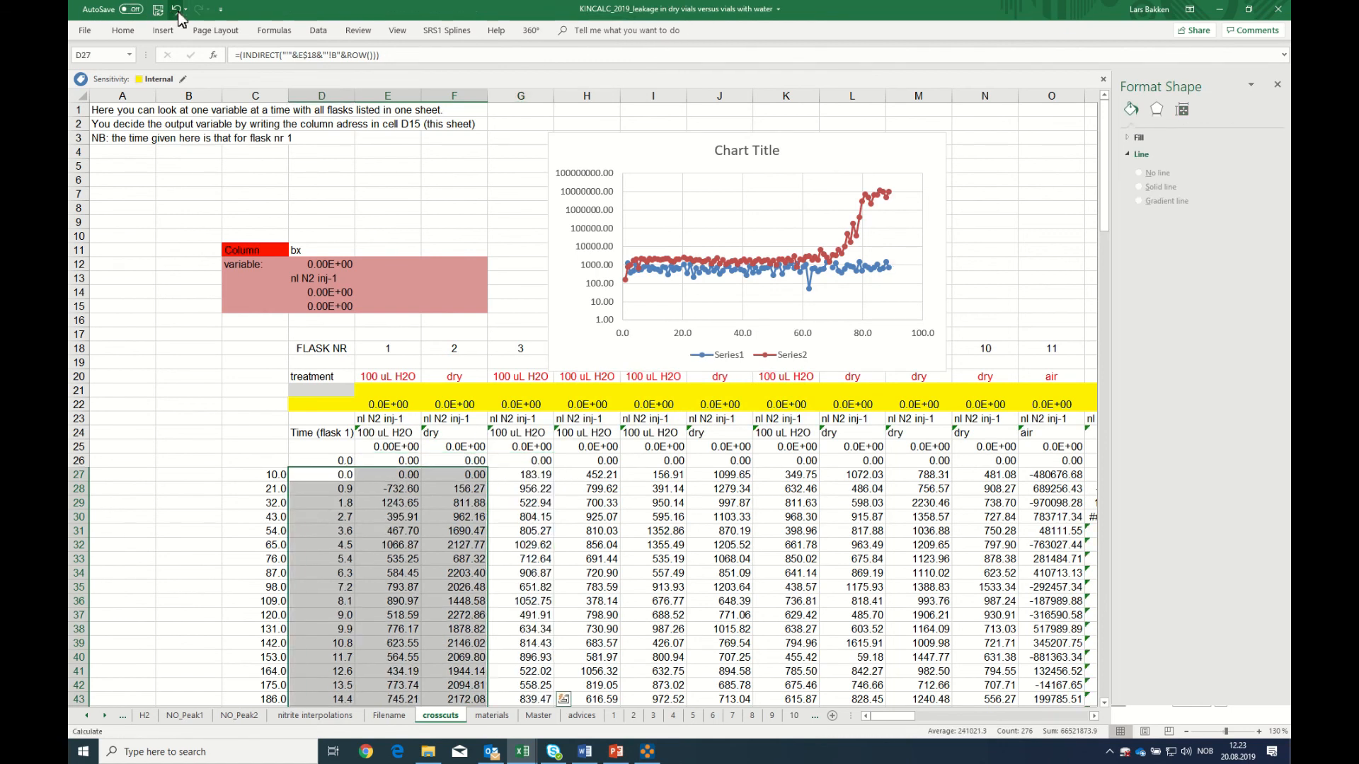
Extend the chart's plotted data range through column L so it includes flasks 1 to 8
{"action": "left_click", "coordinate": [582, 359]}
{"action": "left_click_drag", "start_coordinate": [490, 476], "coordinate": [892, 475]}
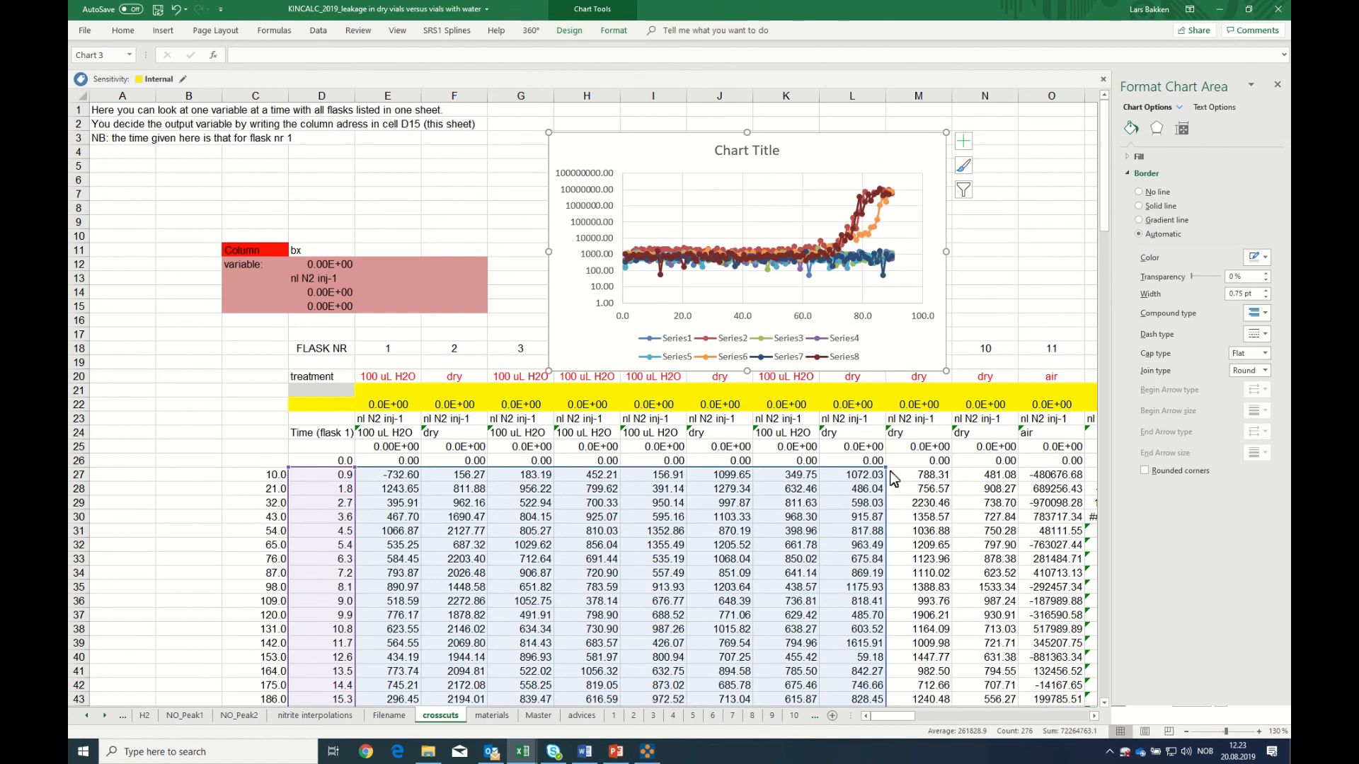